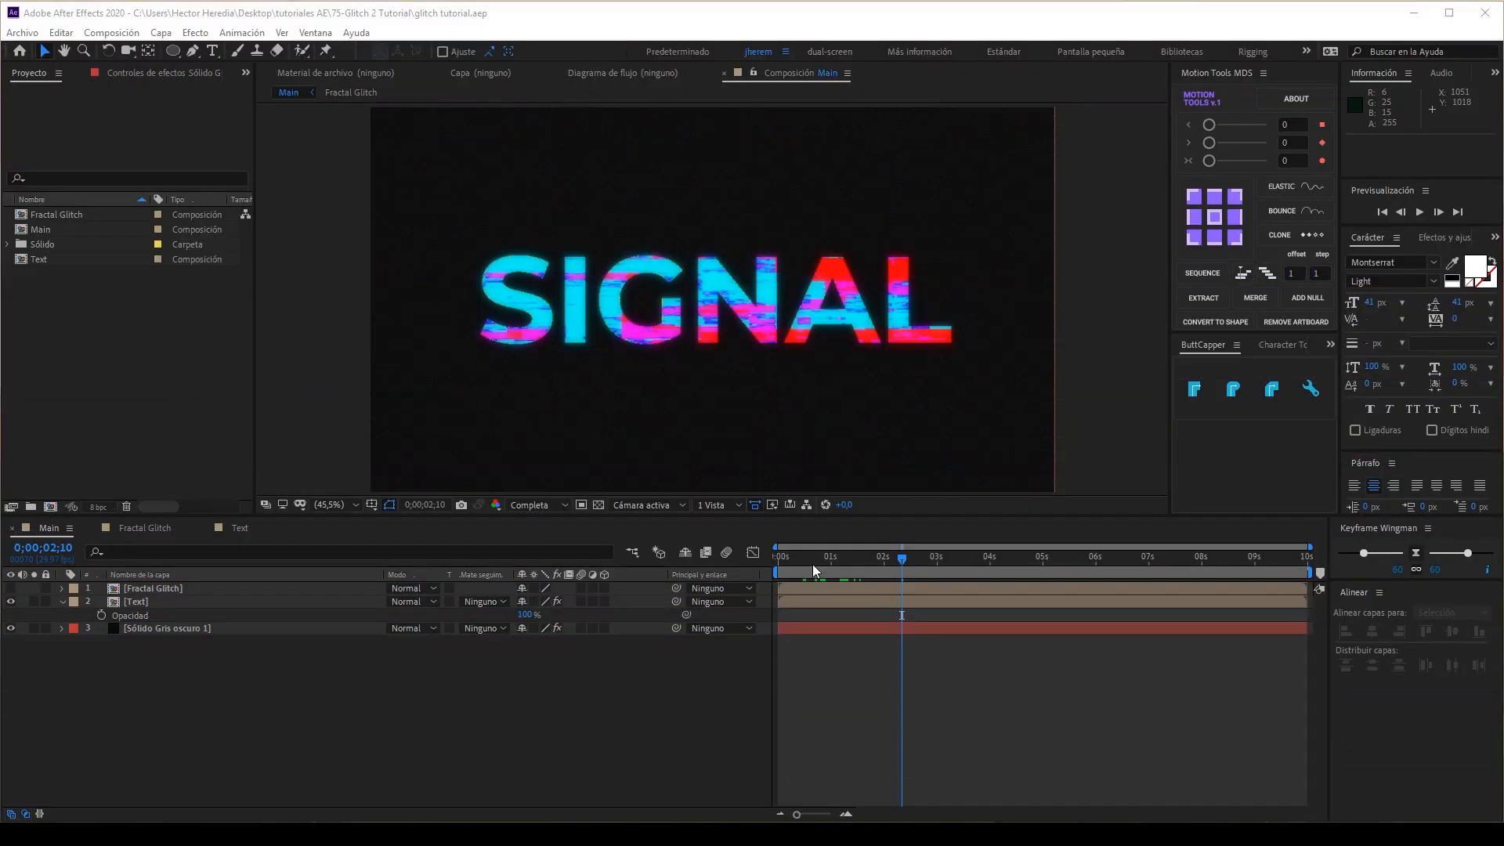
- Create a new HDTV 1080 29,97 composition named "Efecto Glitch" with a duration of 10 seconds
drag(894, 552, 865, 557)
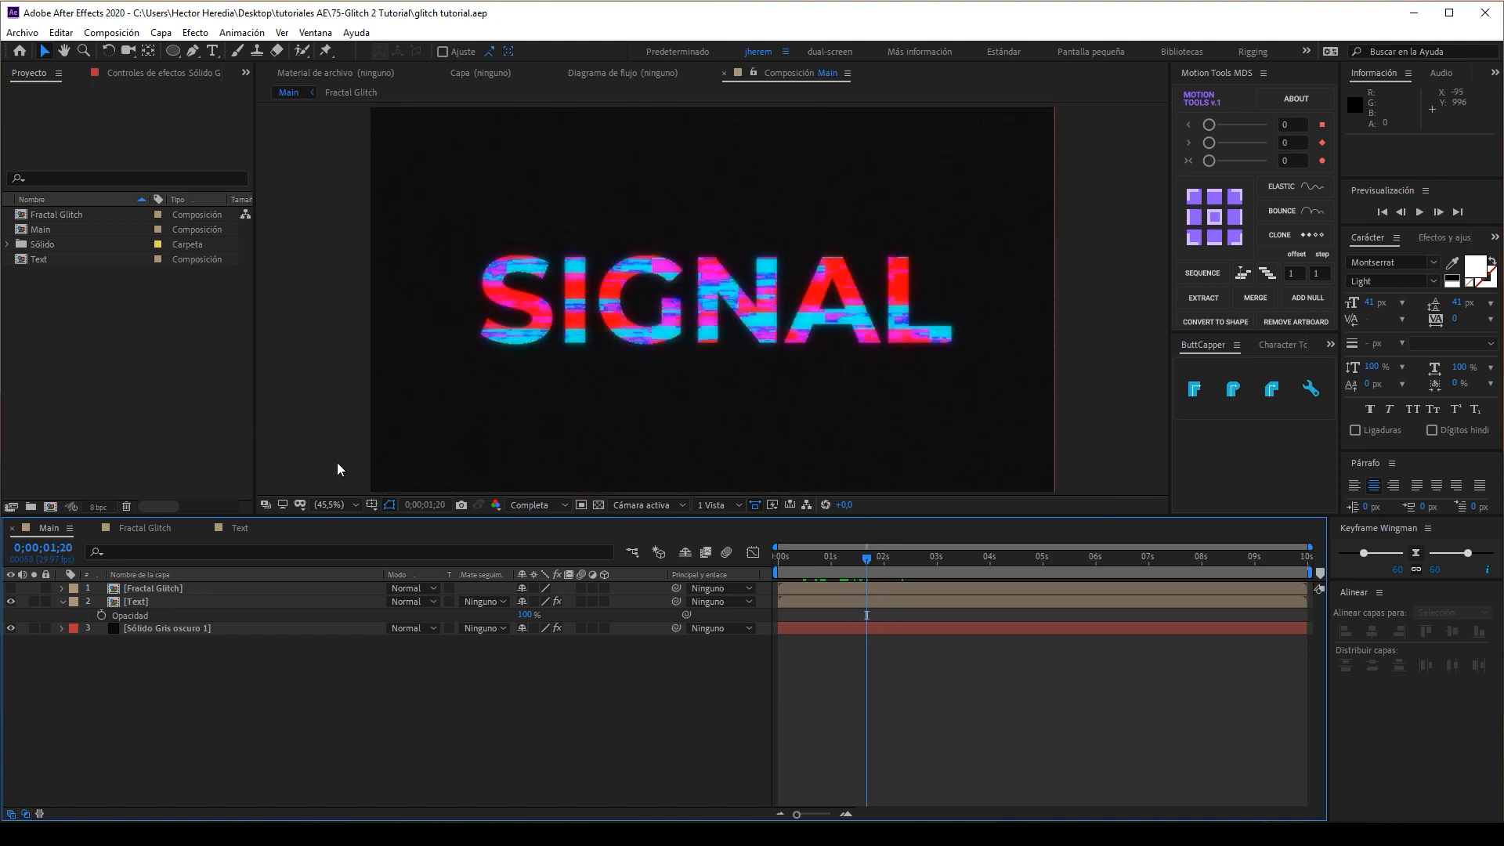
click(180, 458)
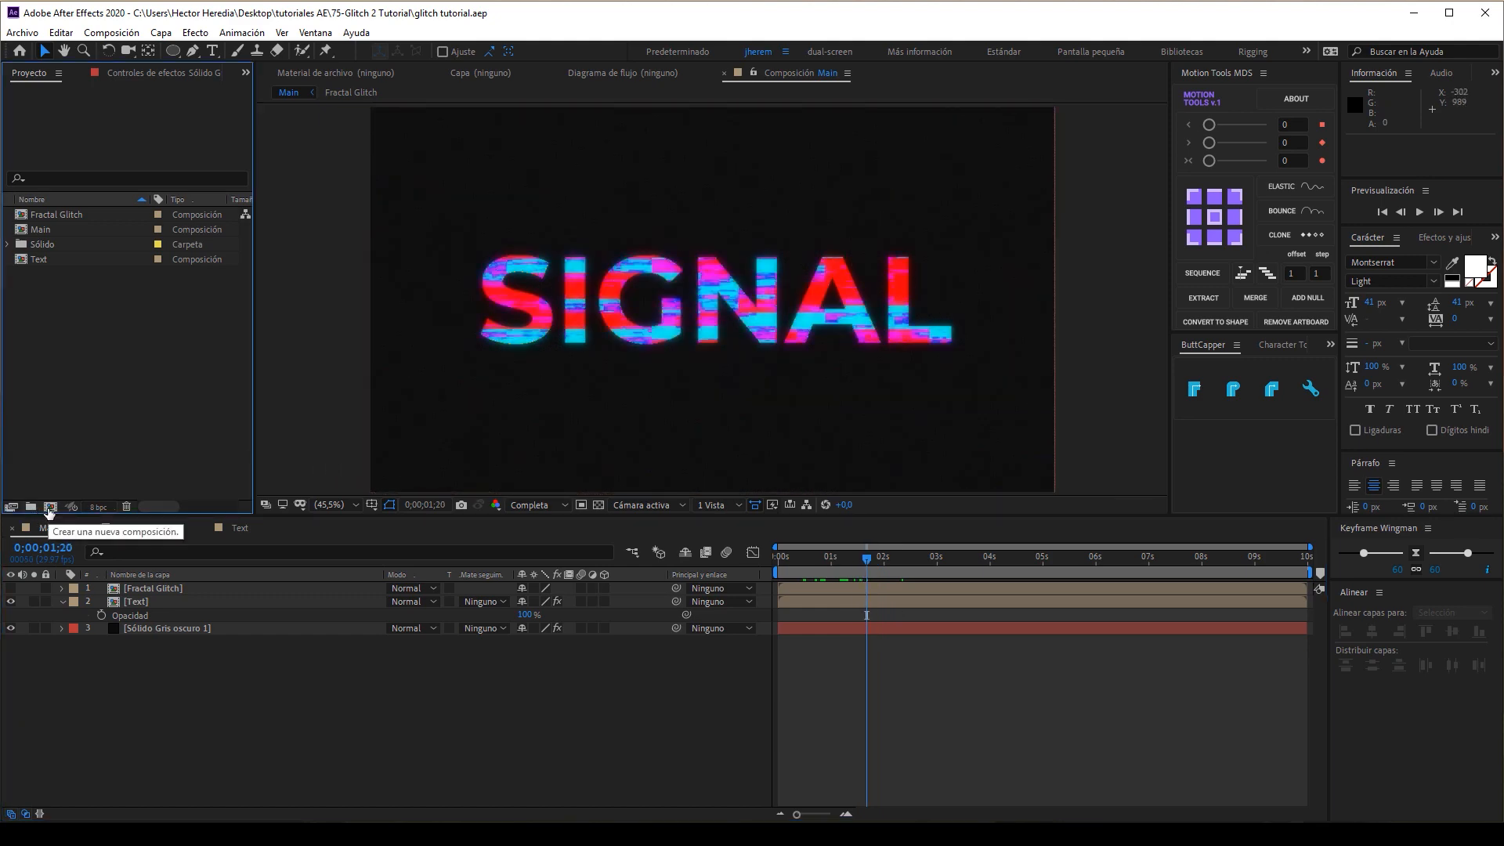
click(49, 507)
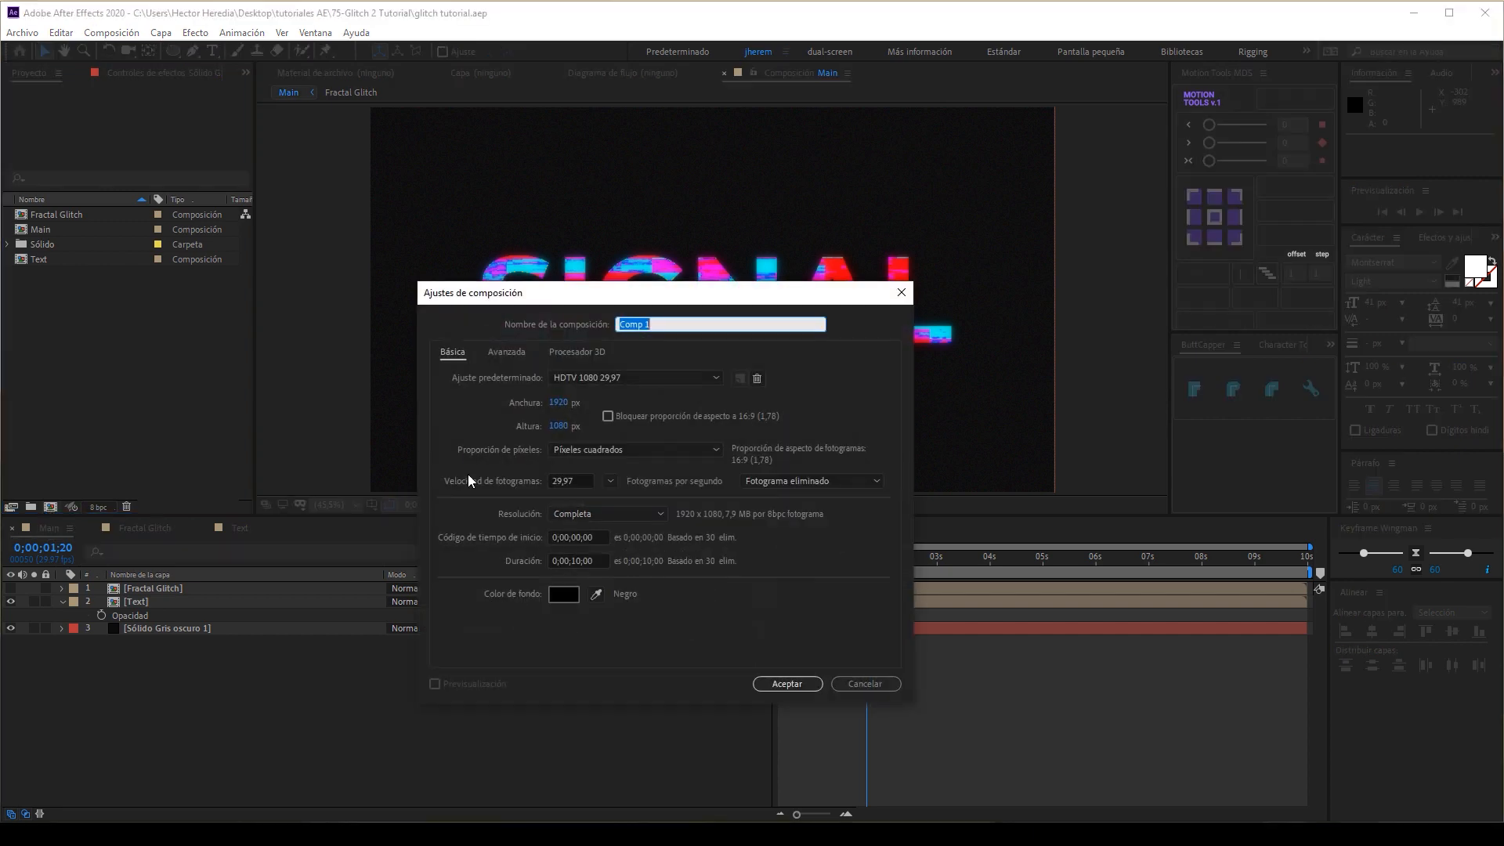
text(Ee)
text(ecto Fl)
key(BackSpace)
key(BackSpace)
text(Glitch)
click(577, 561)
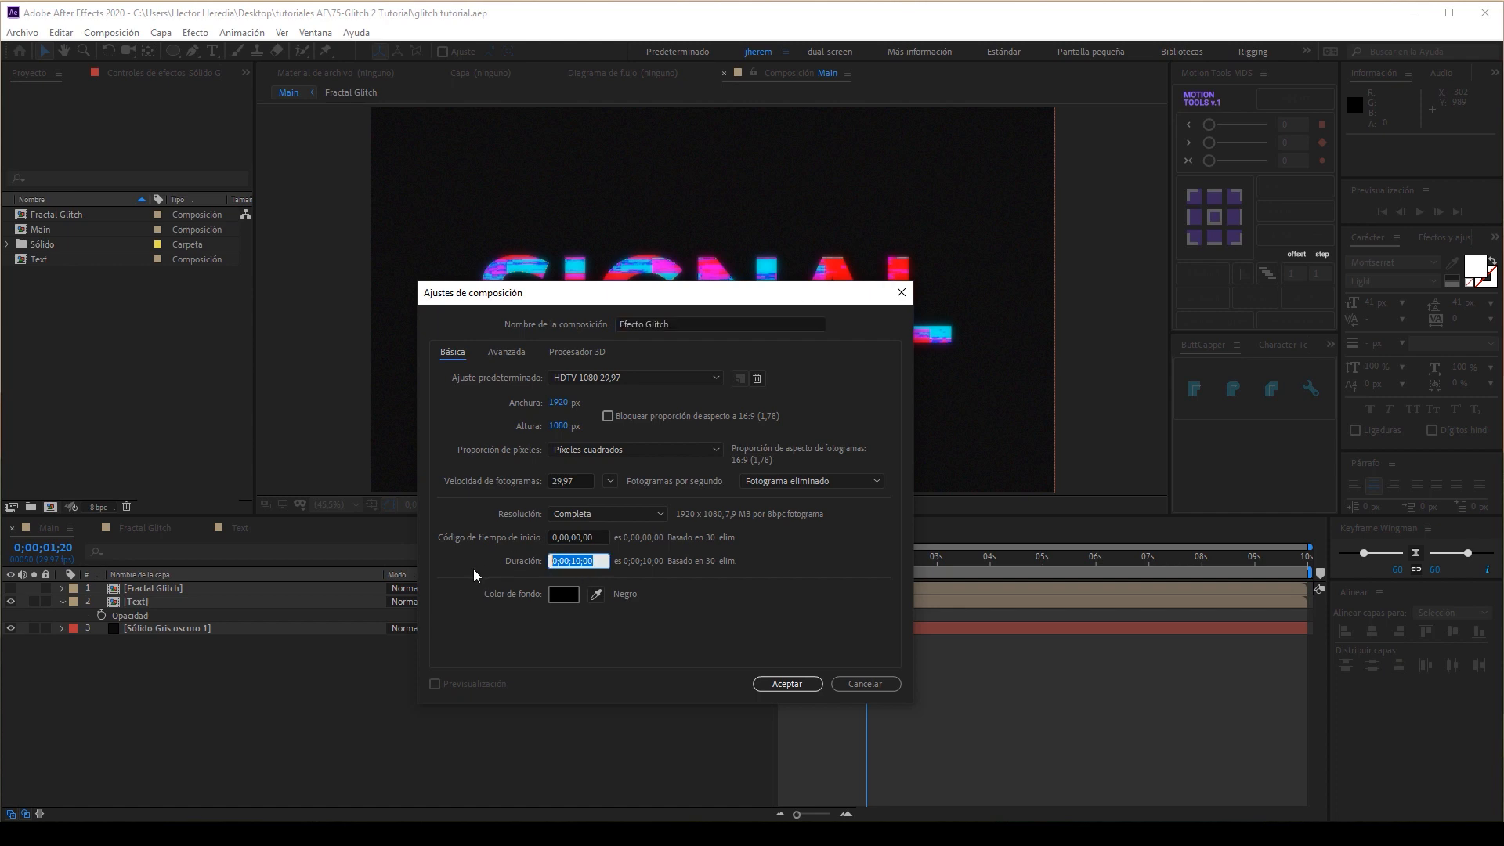
click(760, 681)
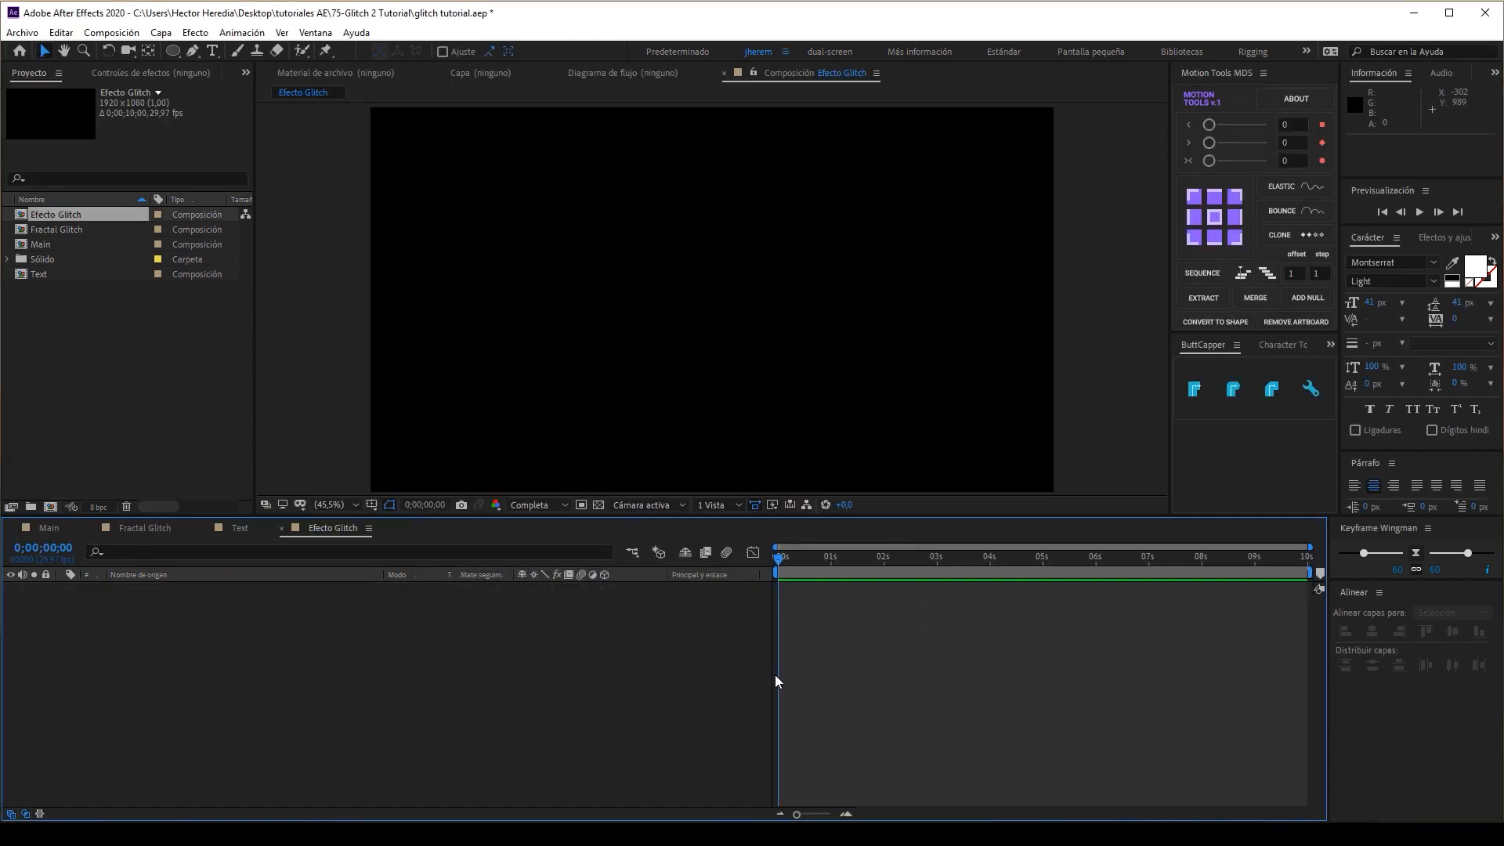
- Create another HDTV 1080 29,97 composition, 10 seconds long, named "Titulo de texto"
drag(824, 561, 771, 567)
click(87, 478)
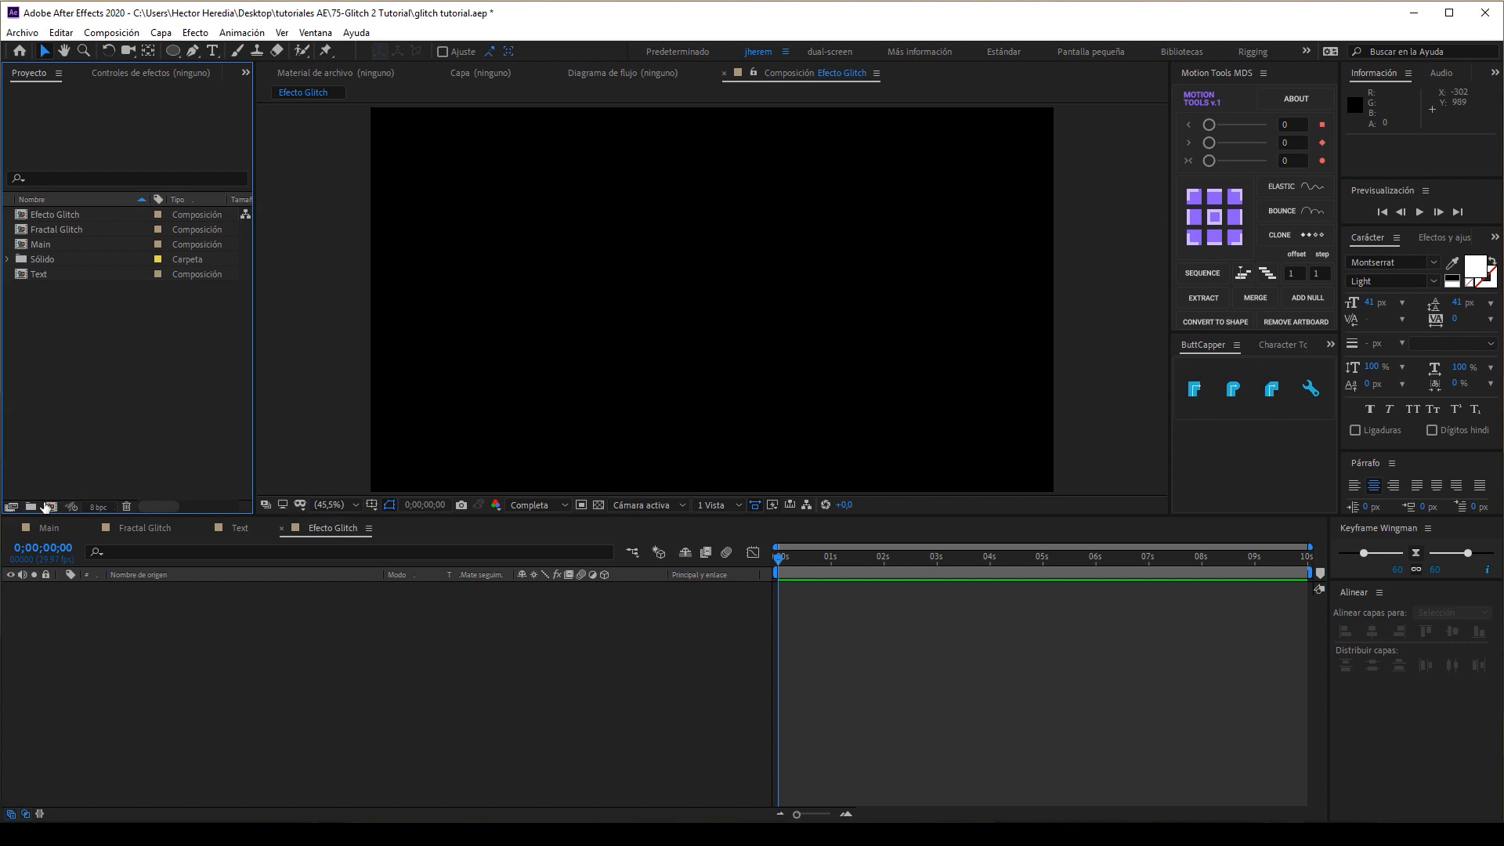
click(48, 507)
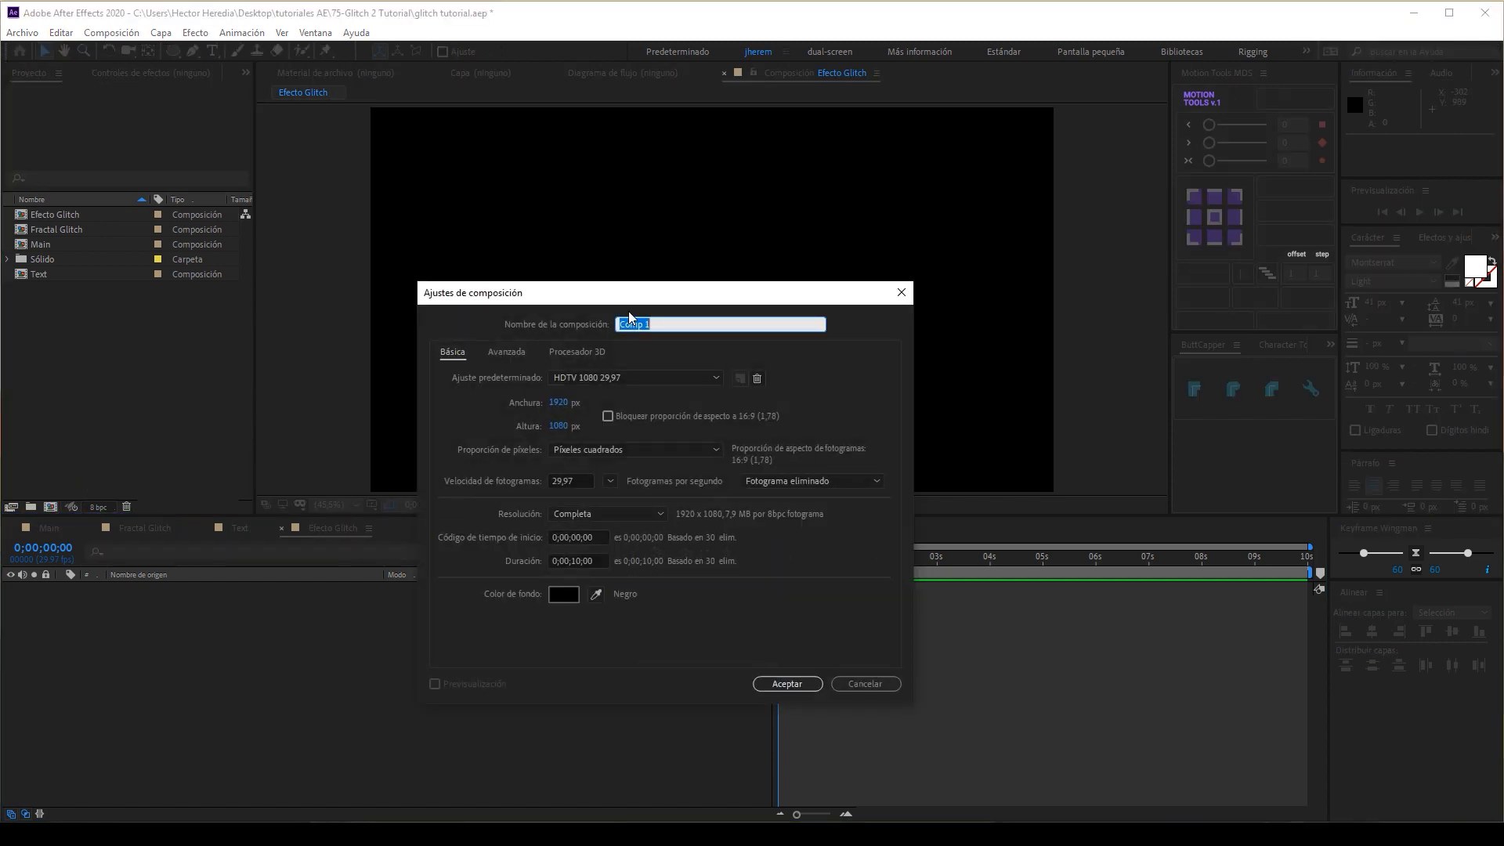
text(T)
key(Tab)
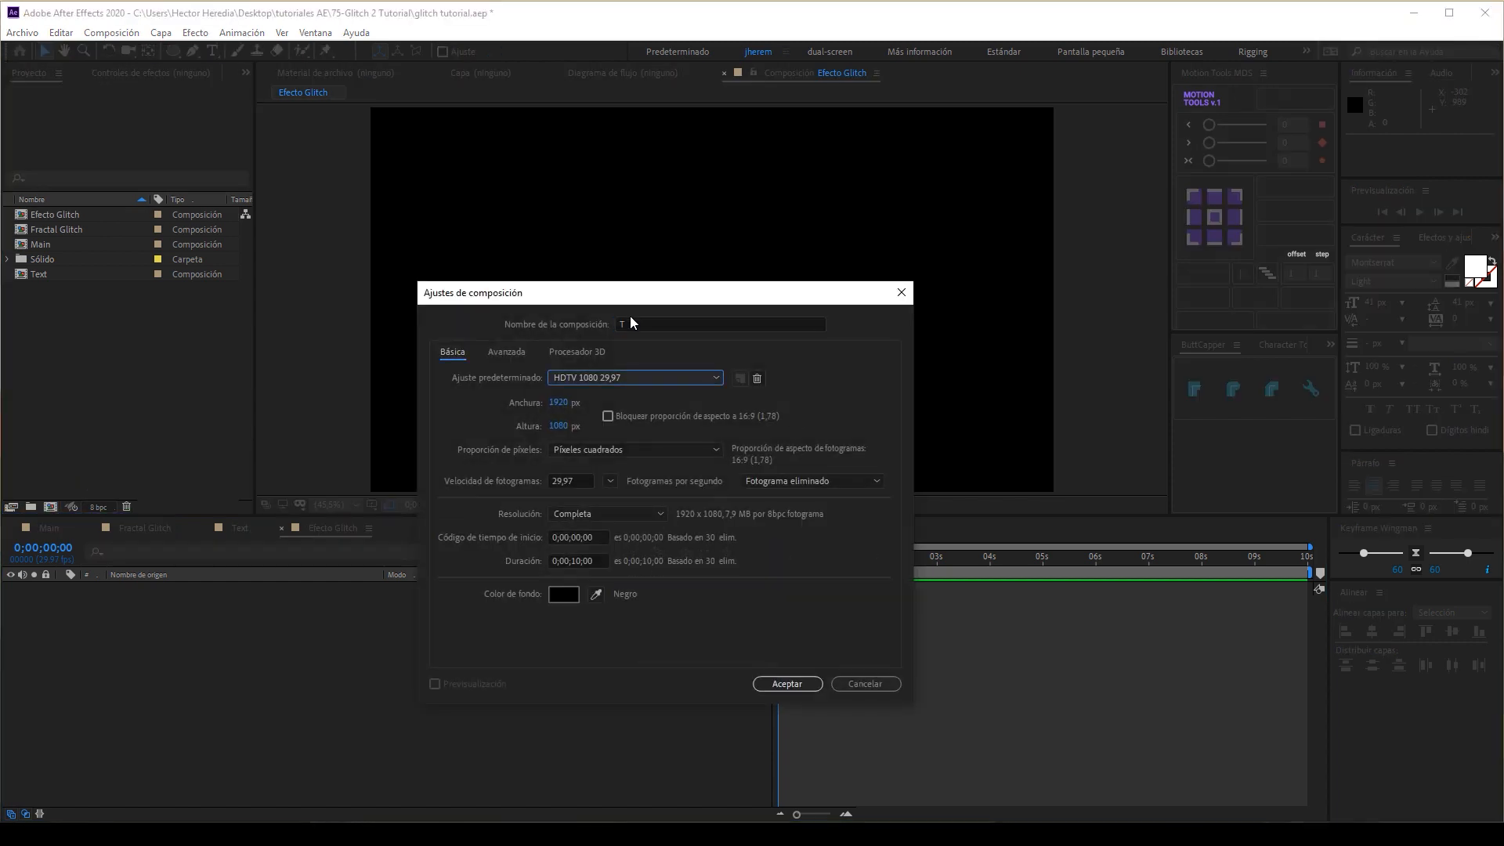
click(638, 322)
text(itulo de texto)
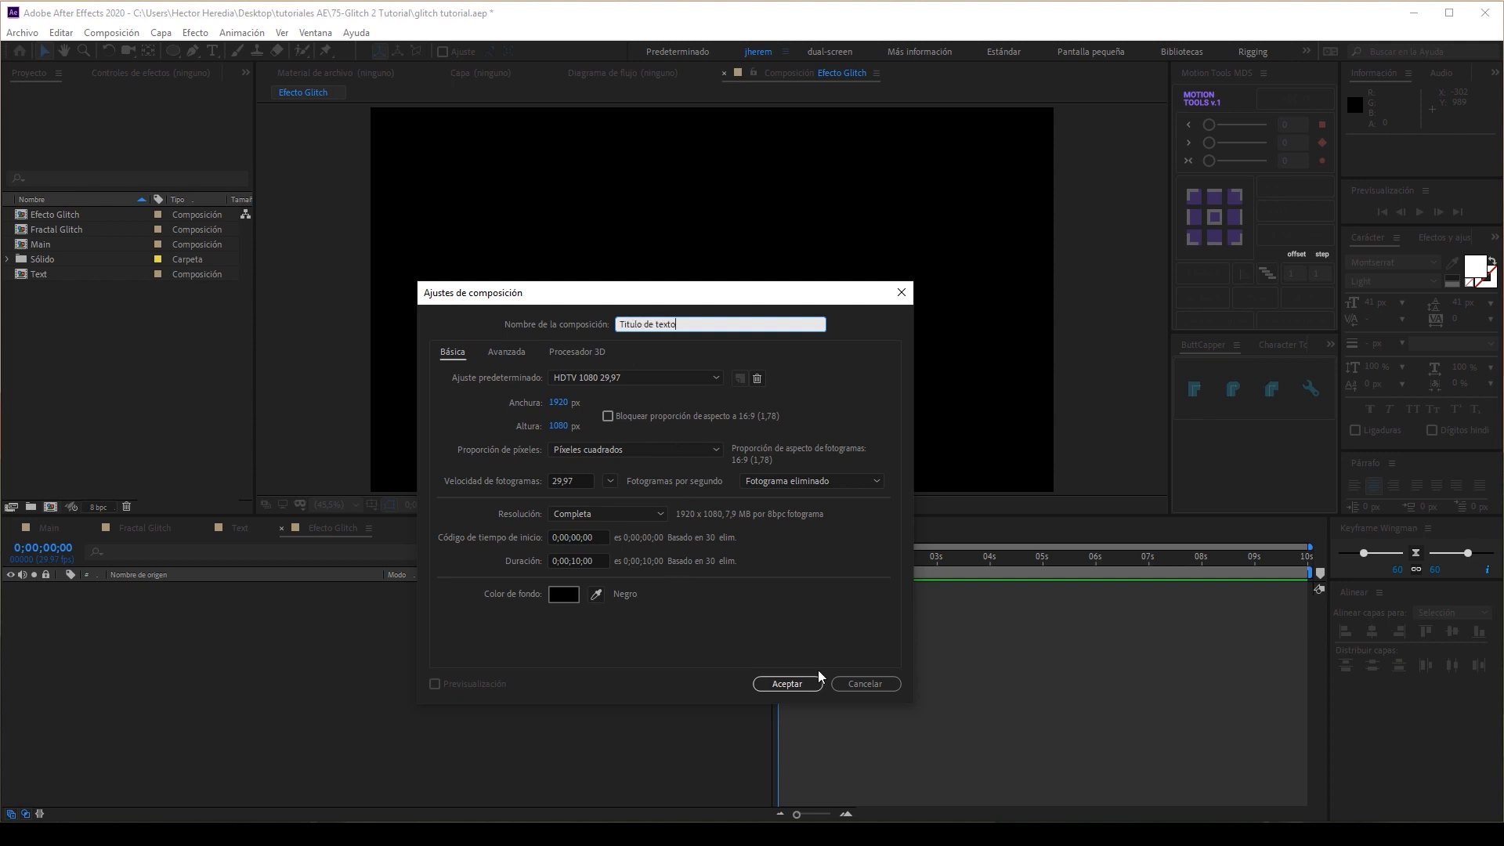
click(764, 684)
- Add a text layer reading "SIGNAL" at a font size of 340 px in the composition
click(213, 51)
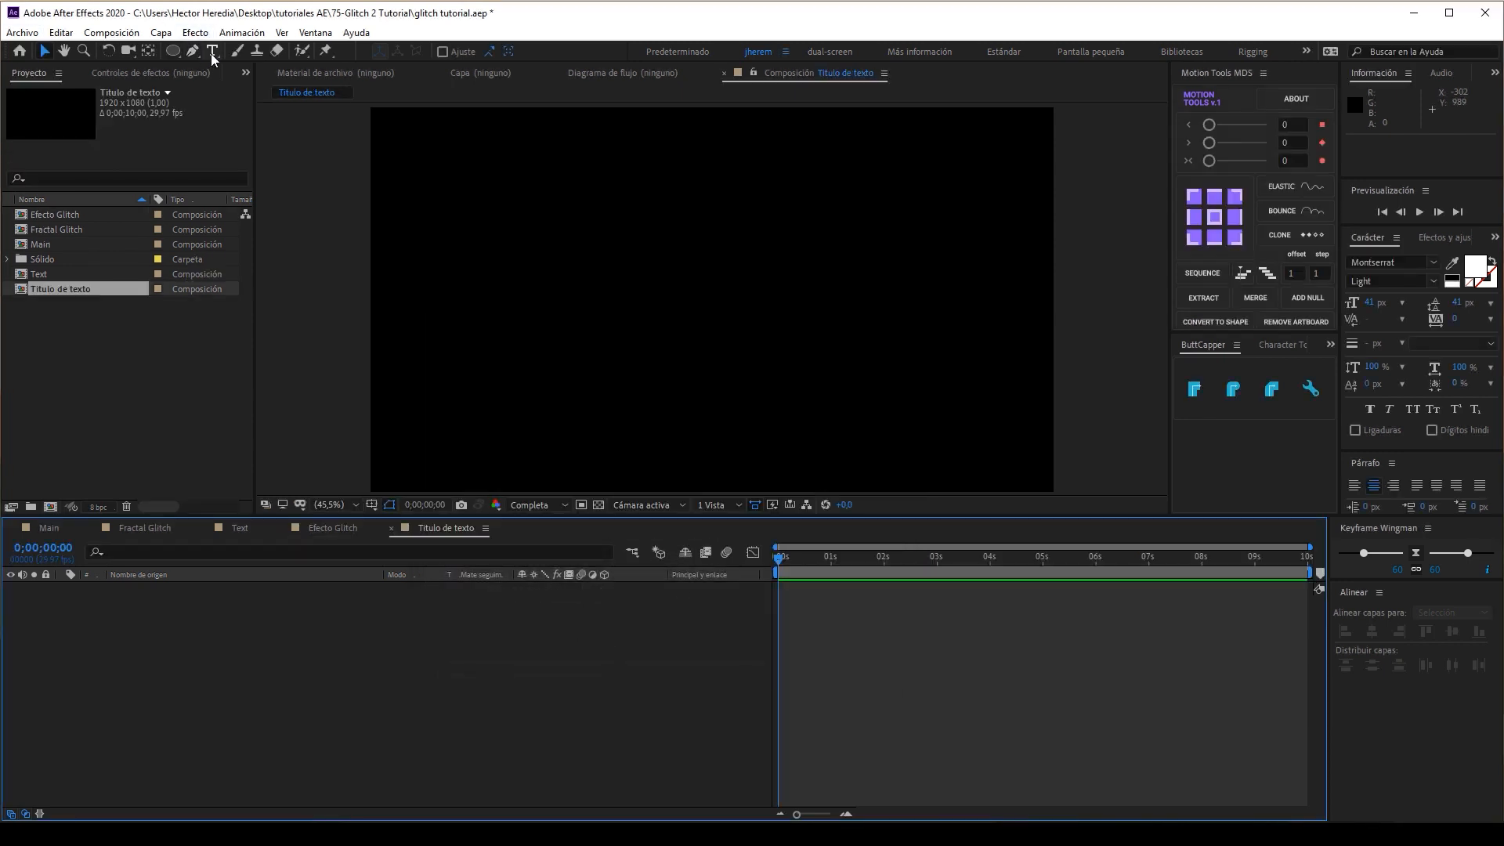
click(660, 324)
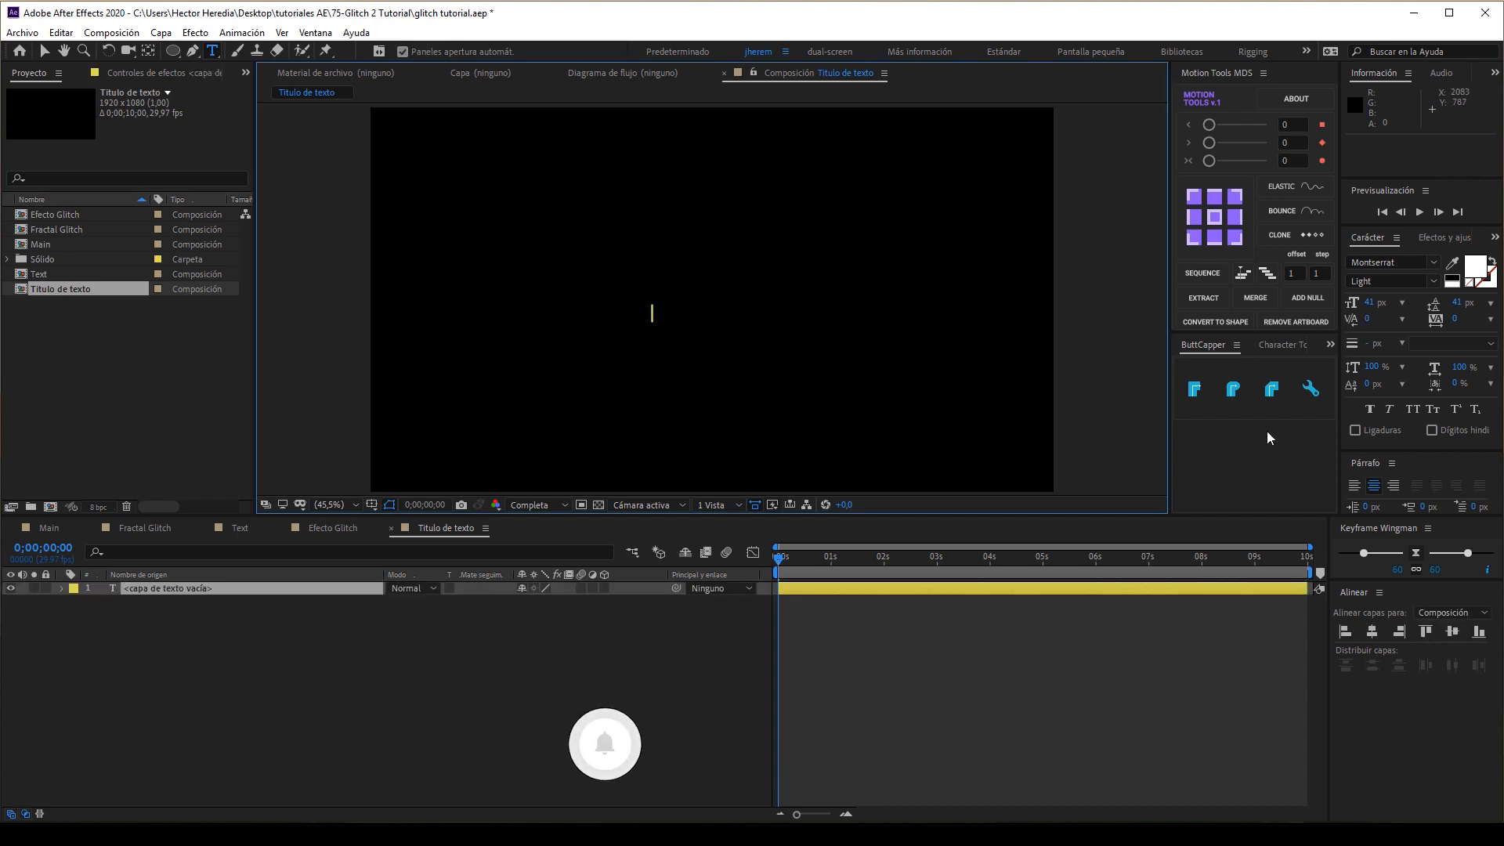
drag(1370, 303, 1399, 304)
text(SIGNAL)
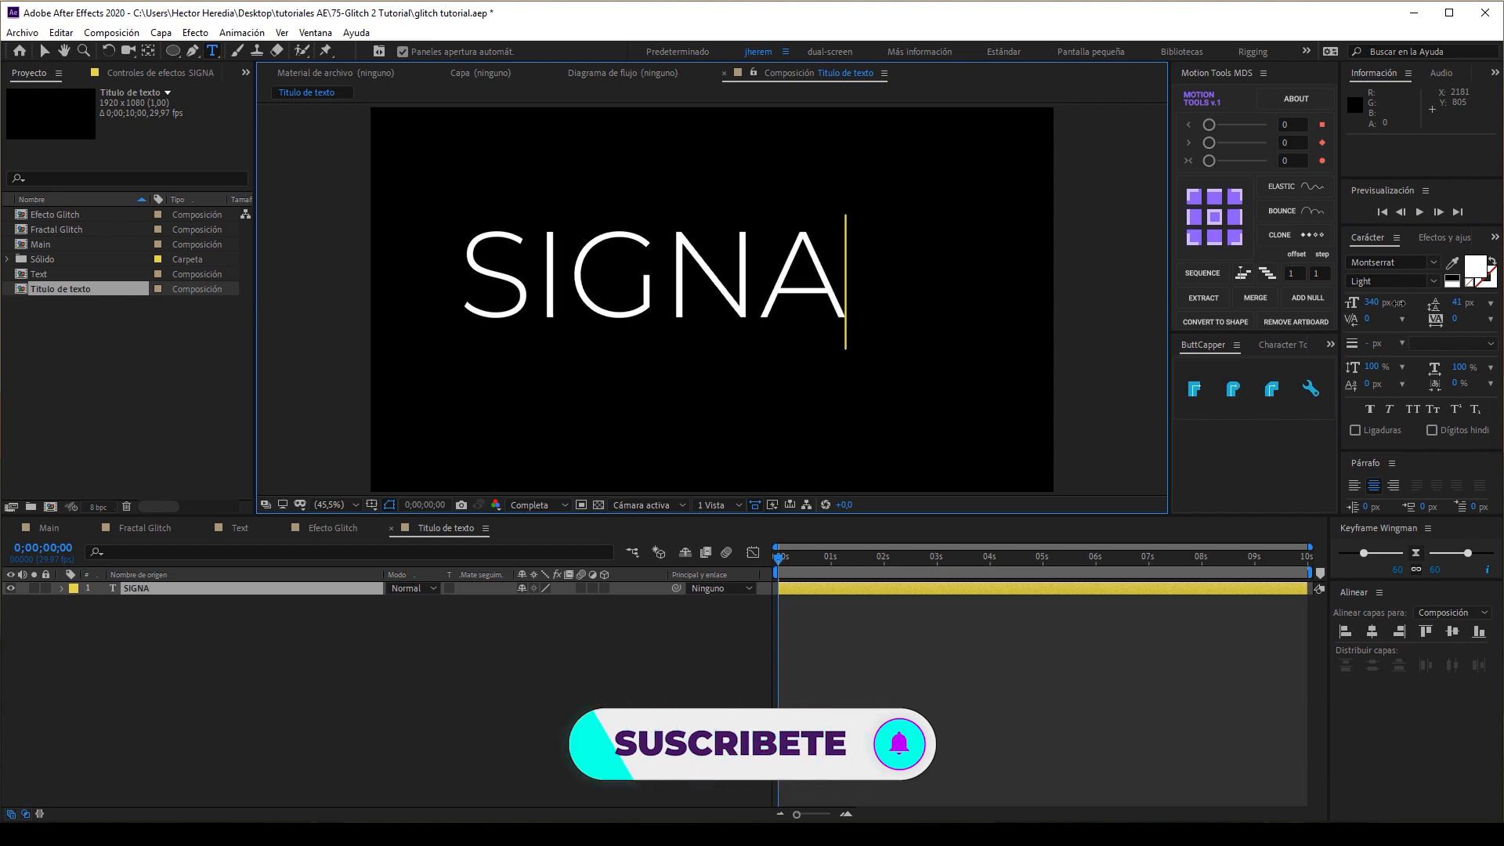
key(KP_Enter)
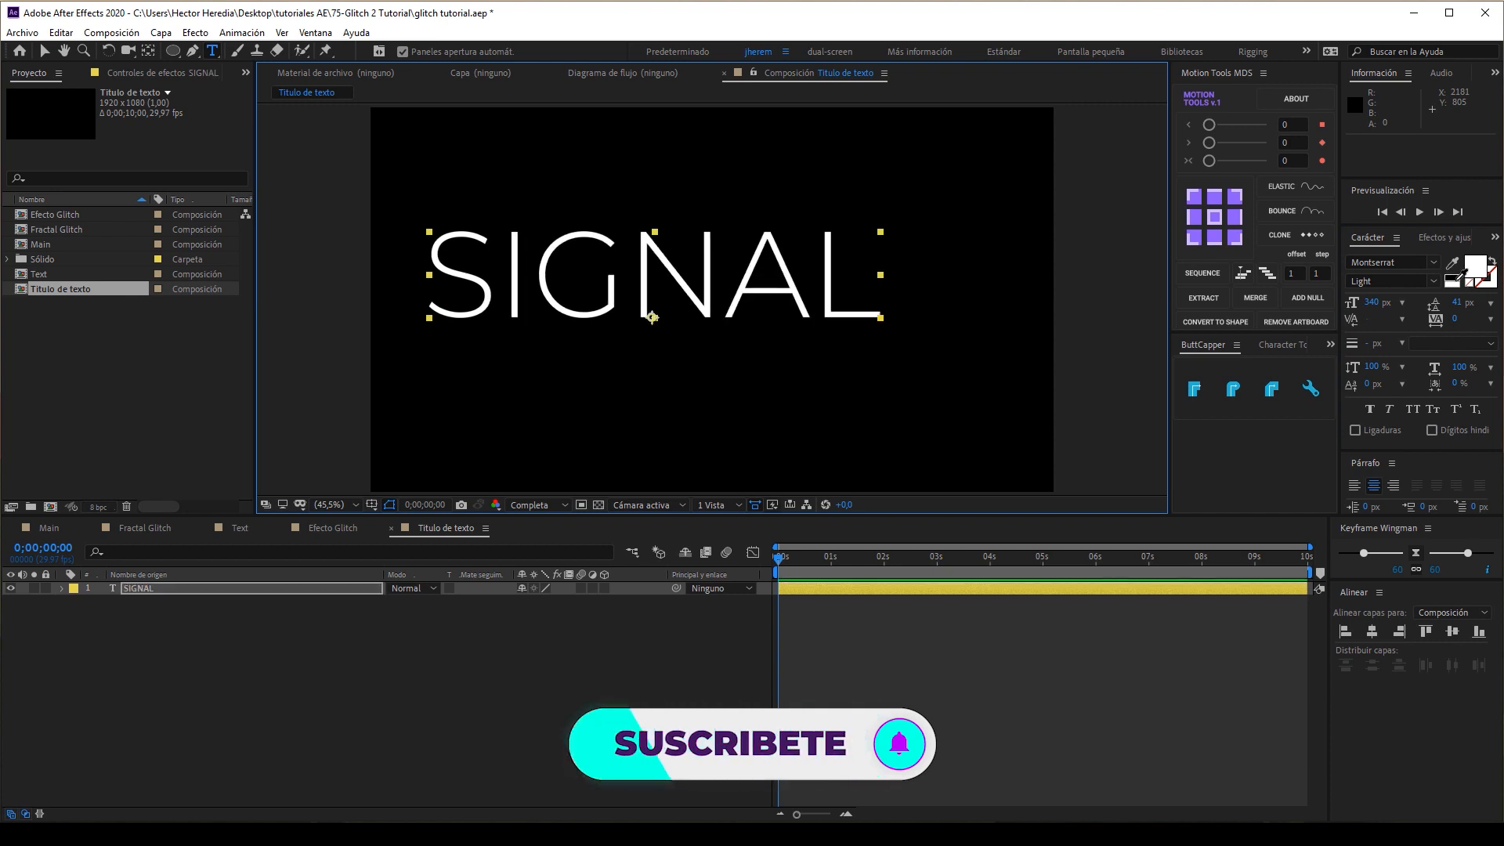
- Set the font style of the SIGNAL text to Montserrat Bold
click(1392, 281)
click(1372, 504)
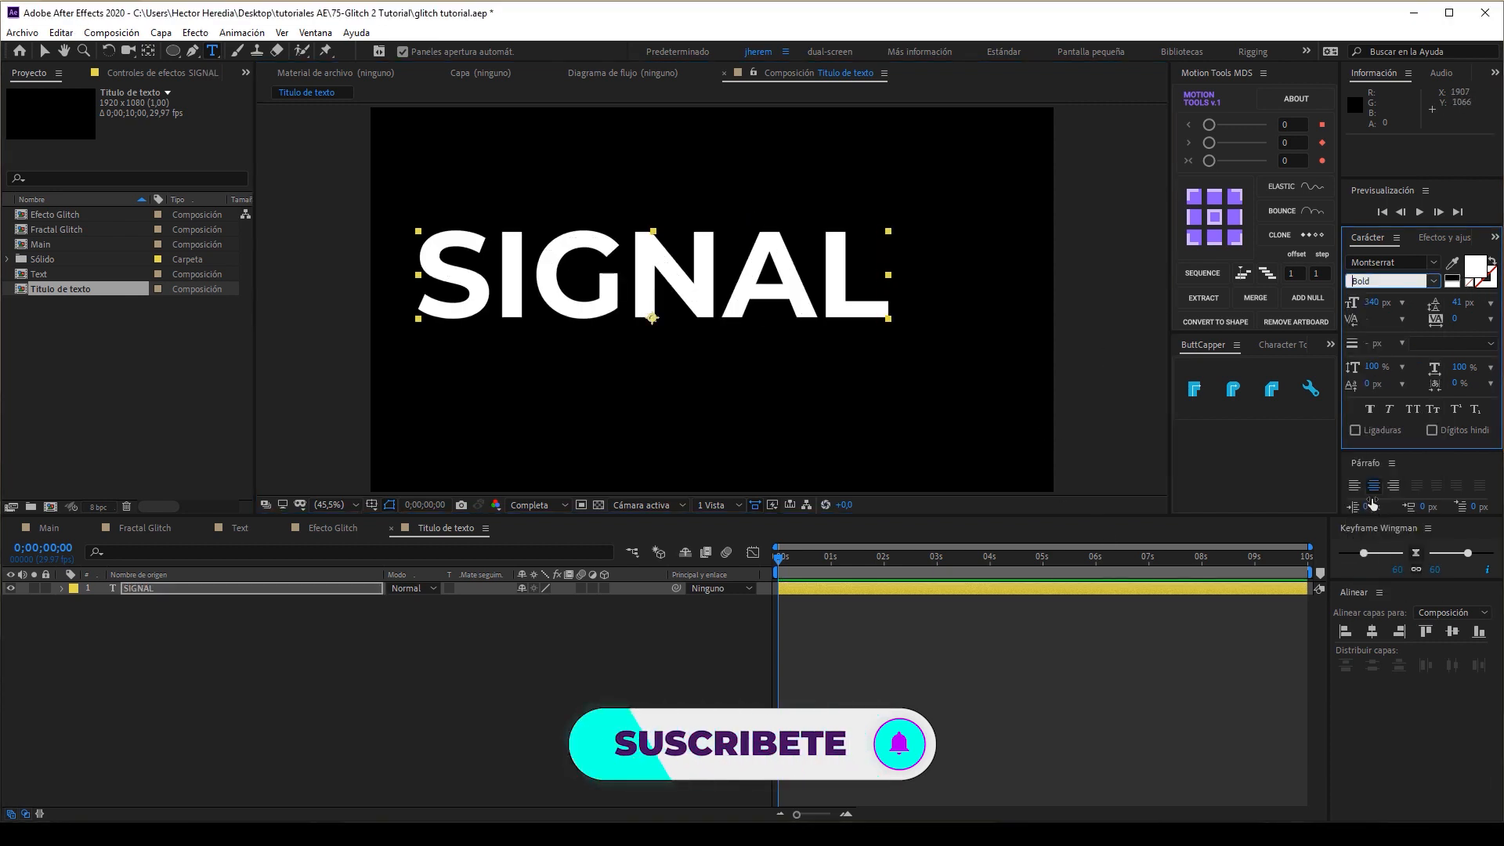
key(ctrl+z)
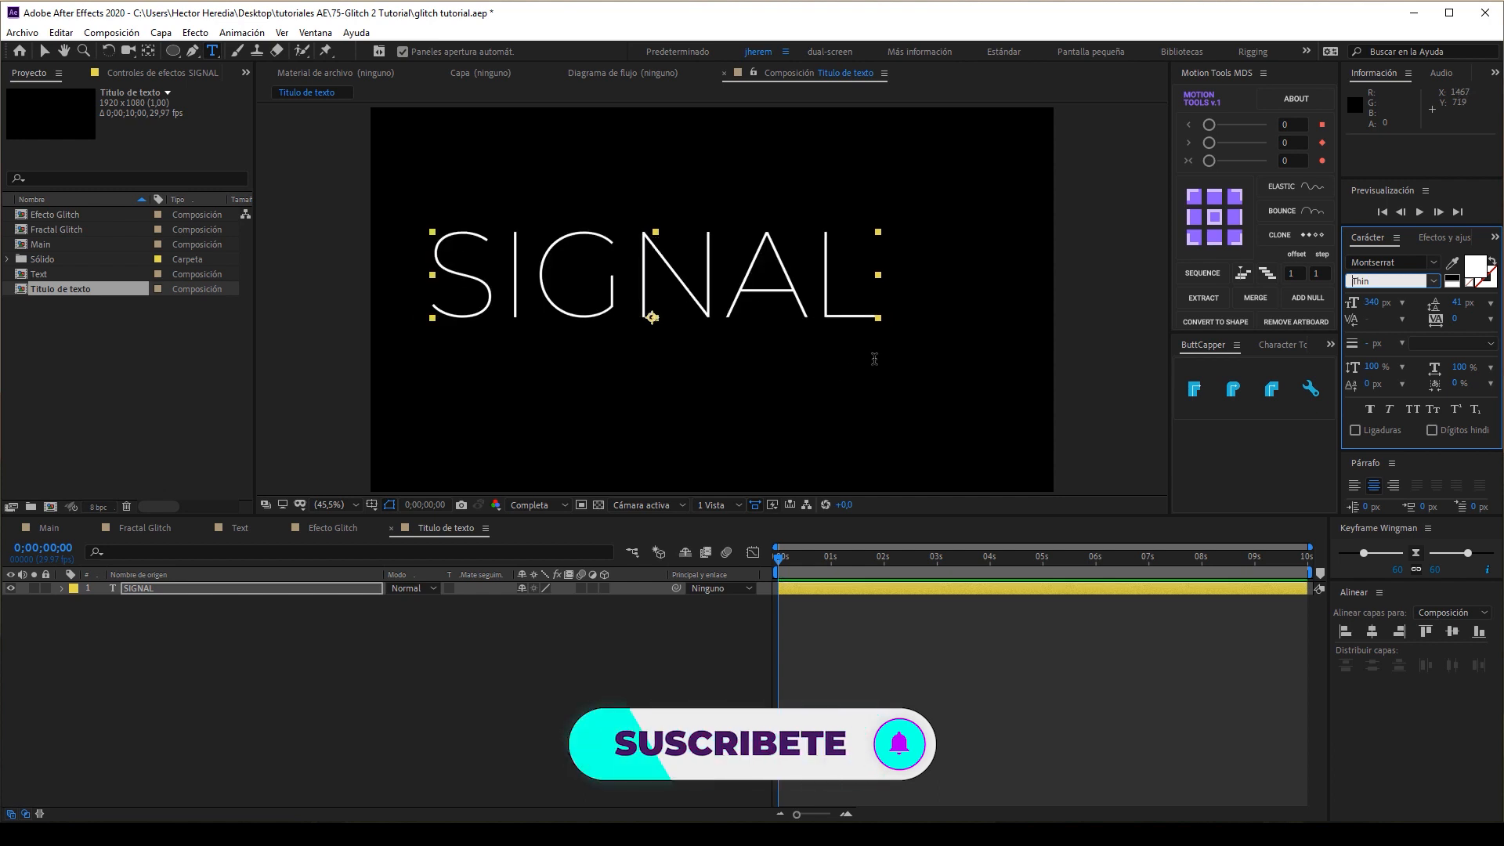
click(1440, 283)
click(1371, 504)
- Center the SIGNAL layer's anchor point on the text and center the layer in the composition
click(44, 51)
click(533, 254)
key(ctrl+alt+Home)
key(ctrl+Home)
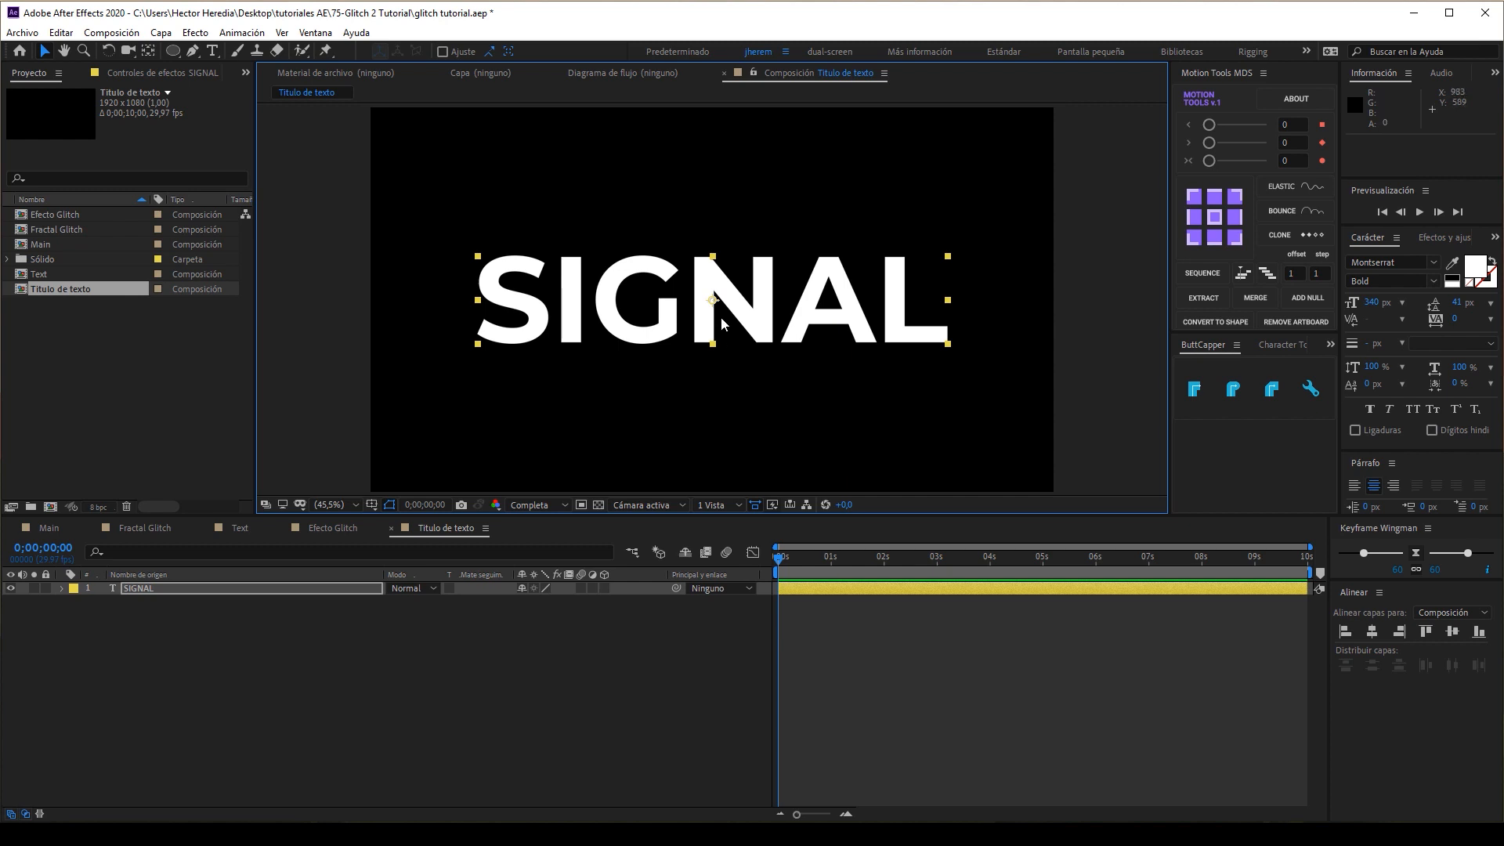
- Create a third HDTV 1080 29,97 composition, 10 seconds long, named "Ruido Fractal"
click(86, 380)
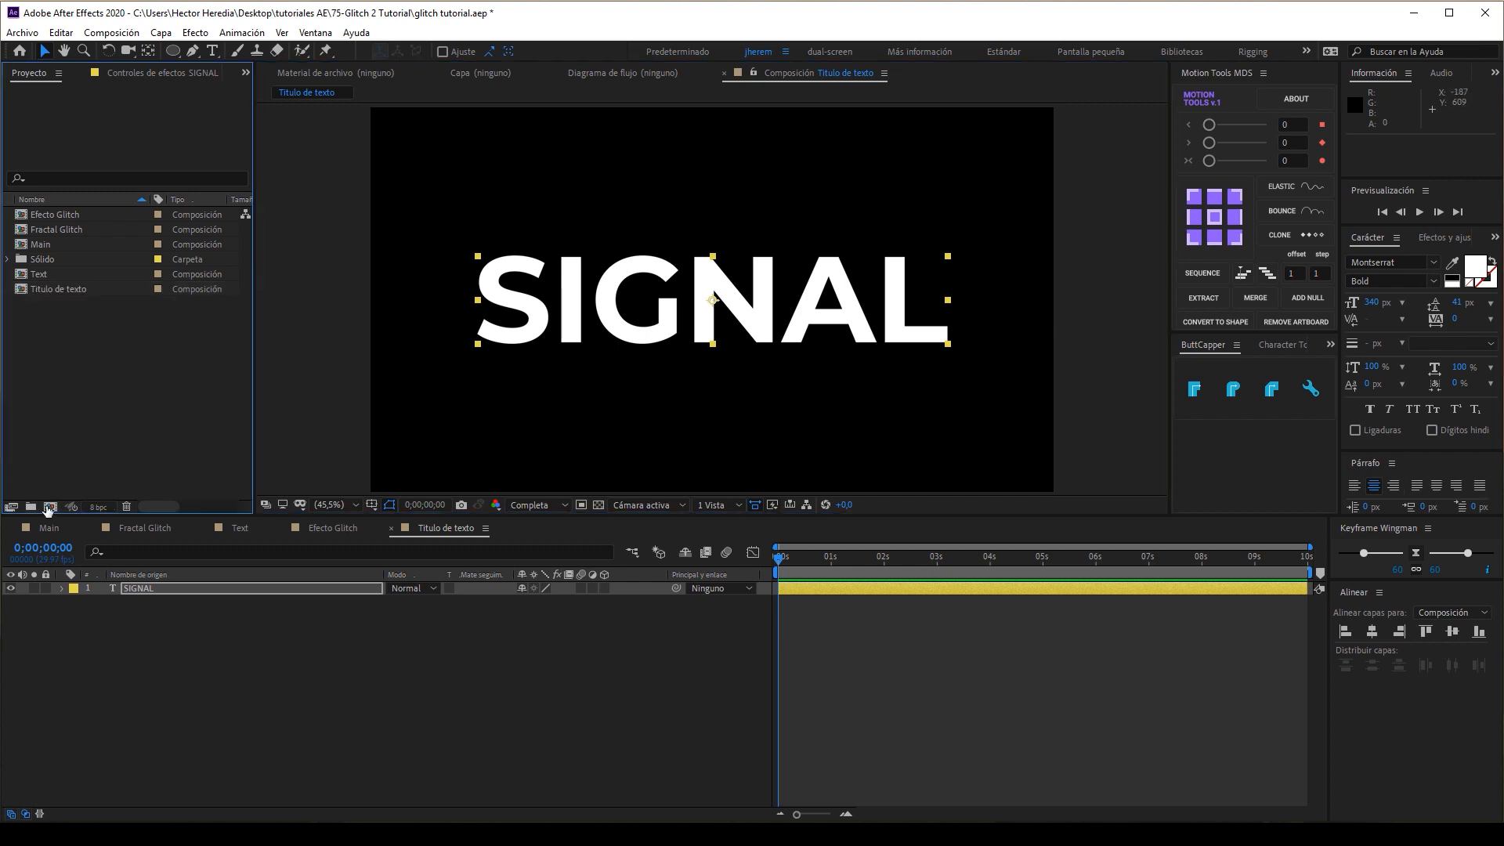
click(50, 506)
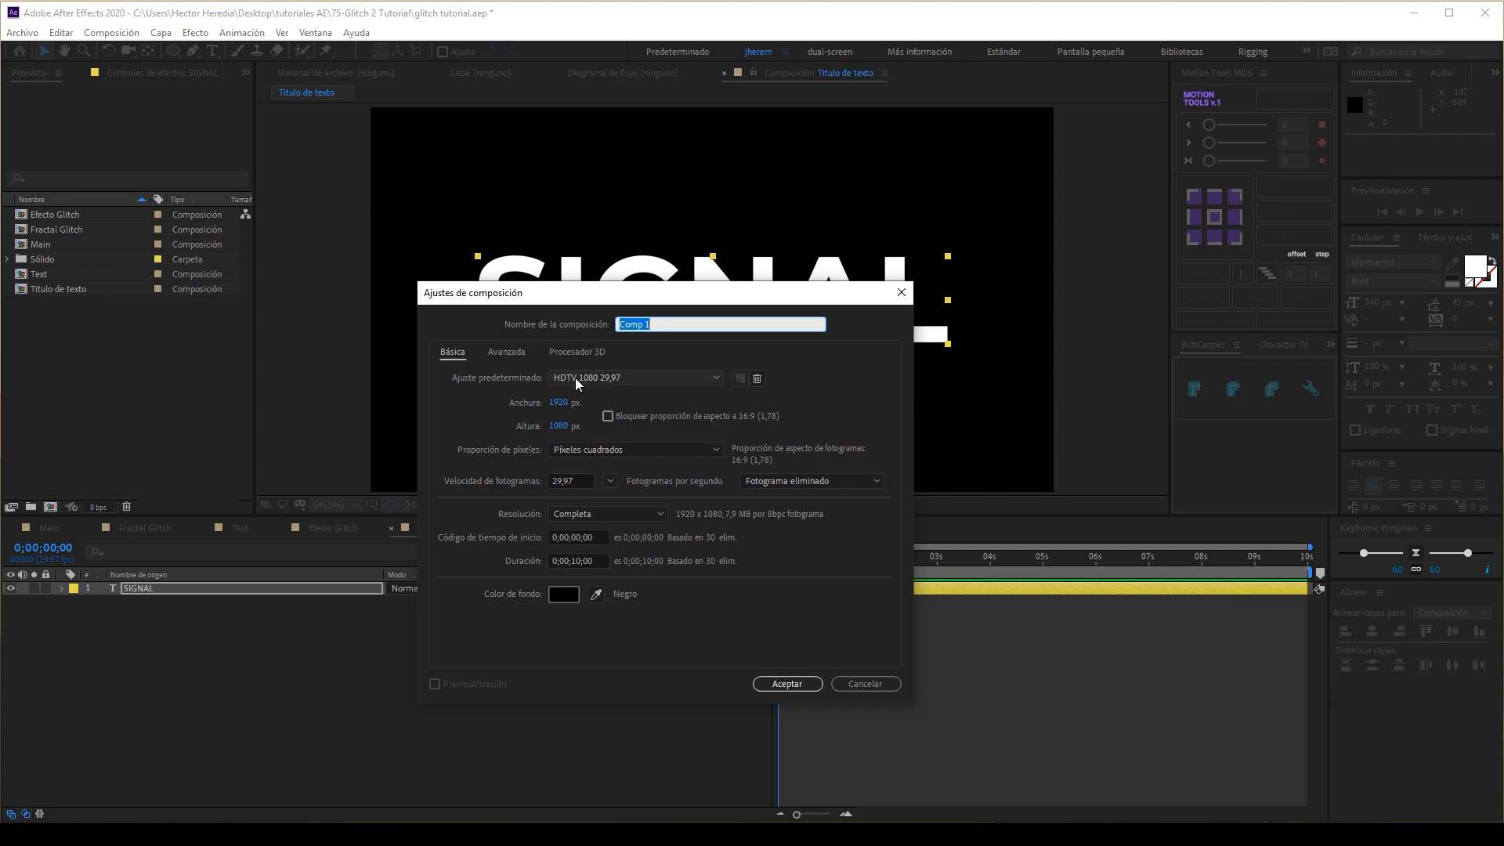
text(Fract)
key(BackSpace)
key(BackSpace)
key(BackSpace)
key(BackSpace)
key(BackSpace)
text(Ruido Fractal)
key(Return)
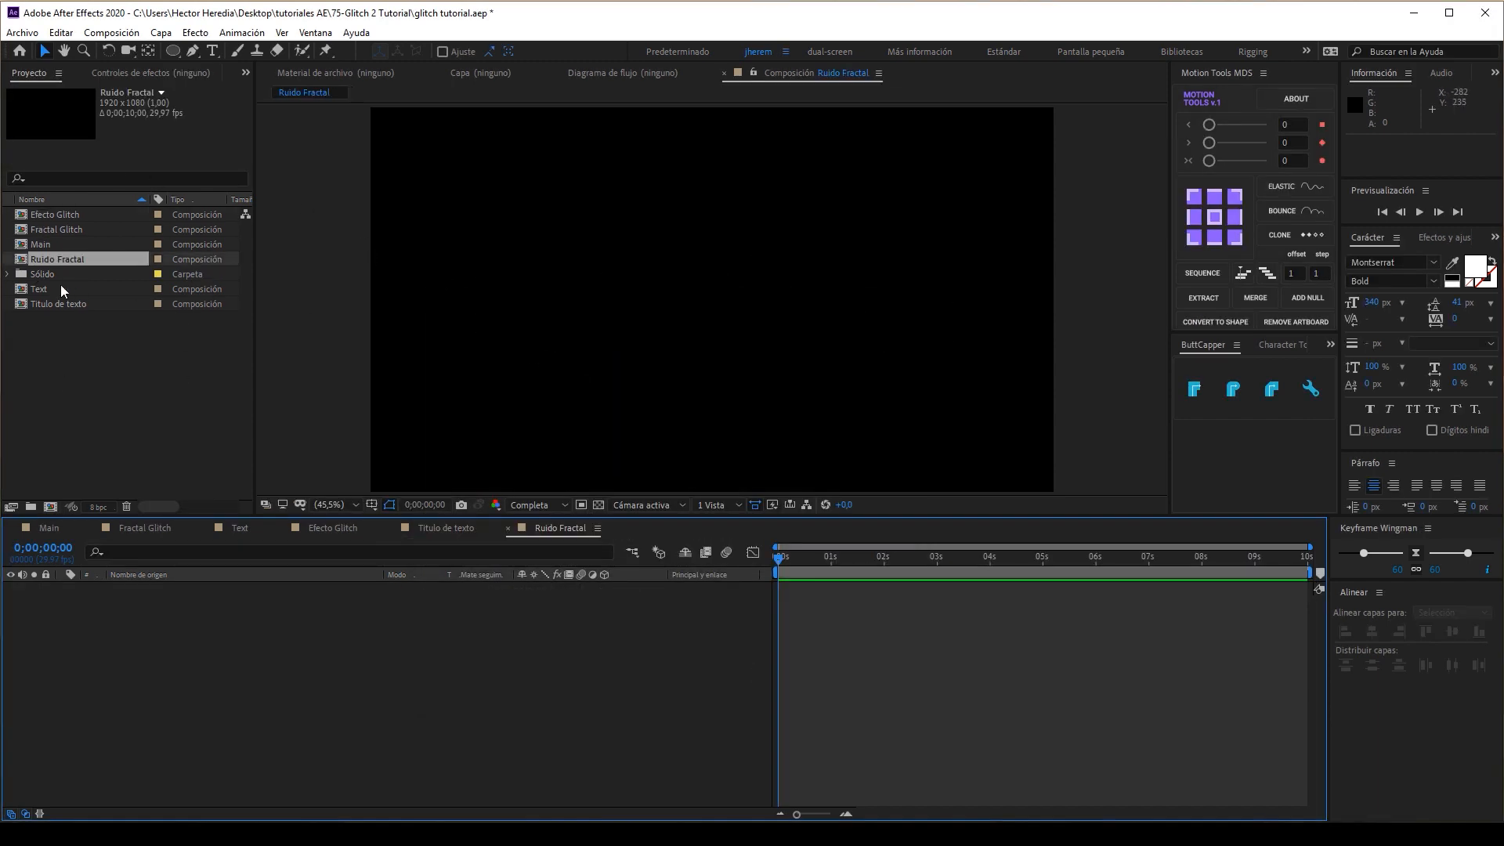
- Add a blue 1920 x 1080 px solid layer named "ruido" to the Ruido Fractal composition
click(161, 32)
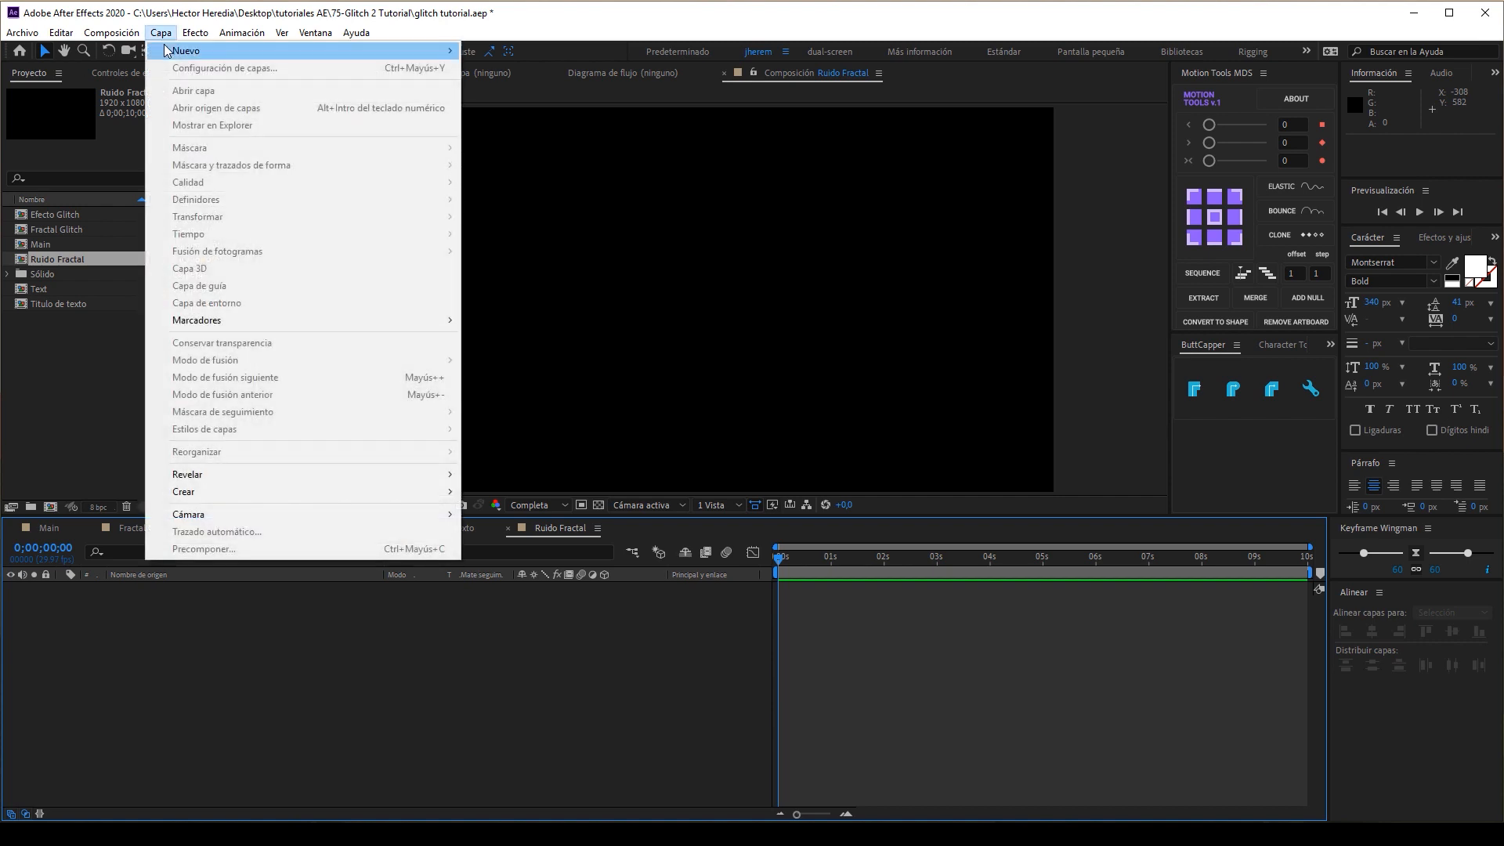
mouse_move(167, 50)
click(502, 68)
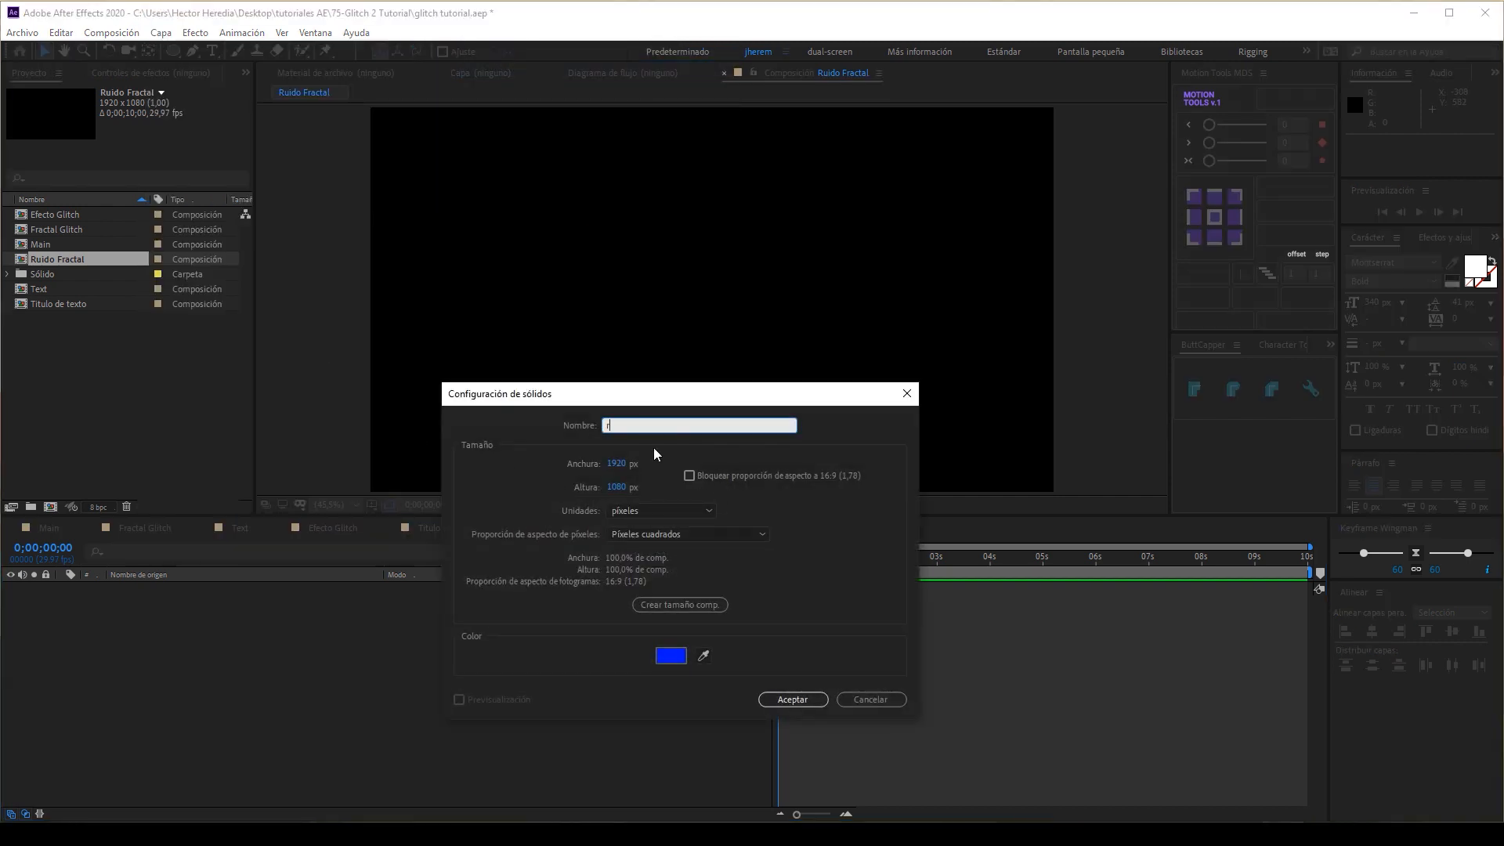
key(Return)
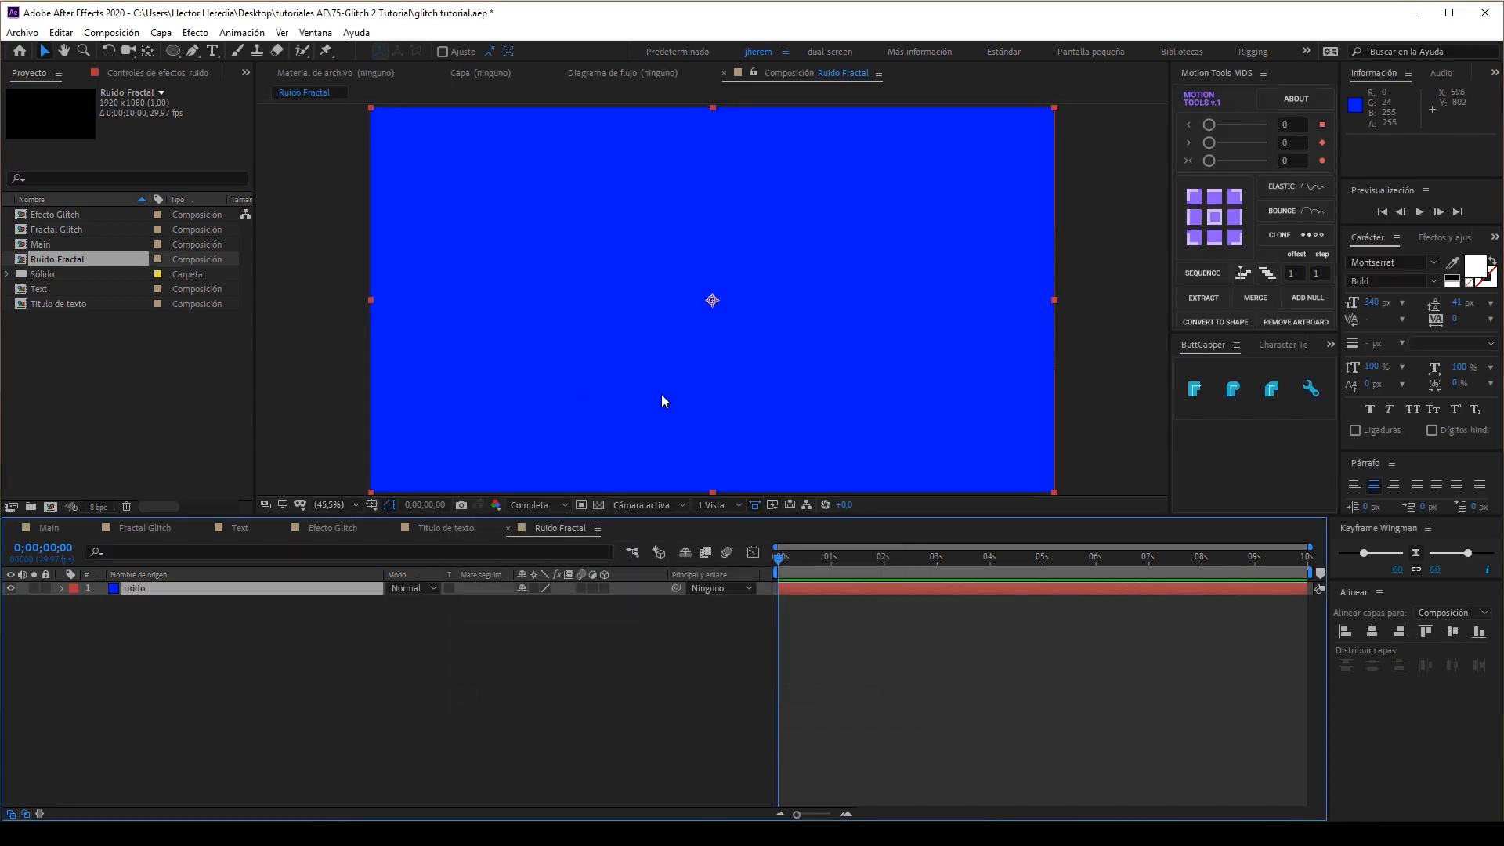
- Find the Ruido fractal effect by searching for "ruido" and apply it to the ruido solid
click(1441, 239)
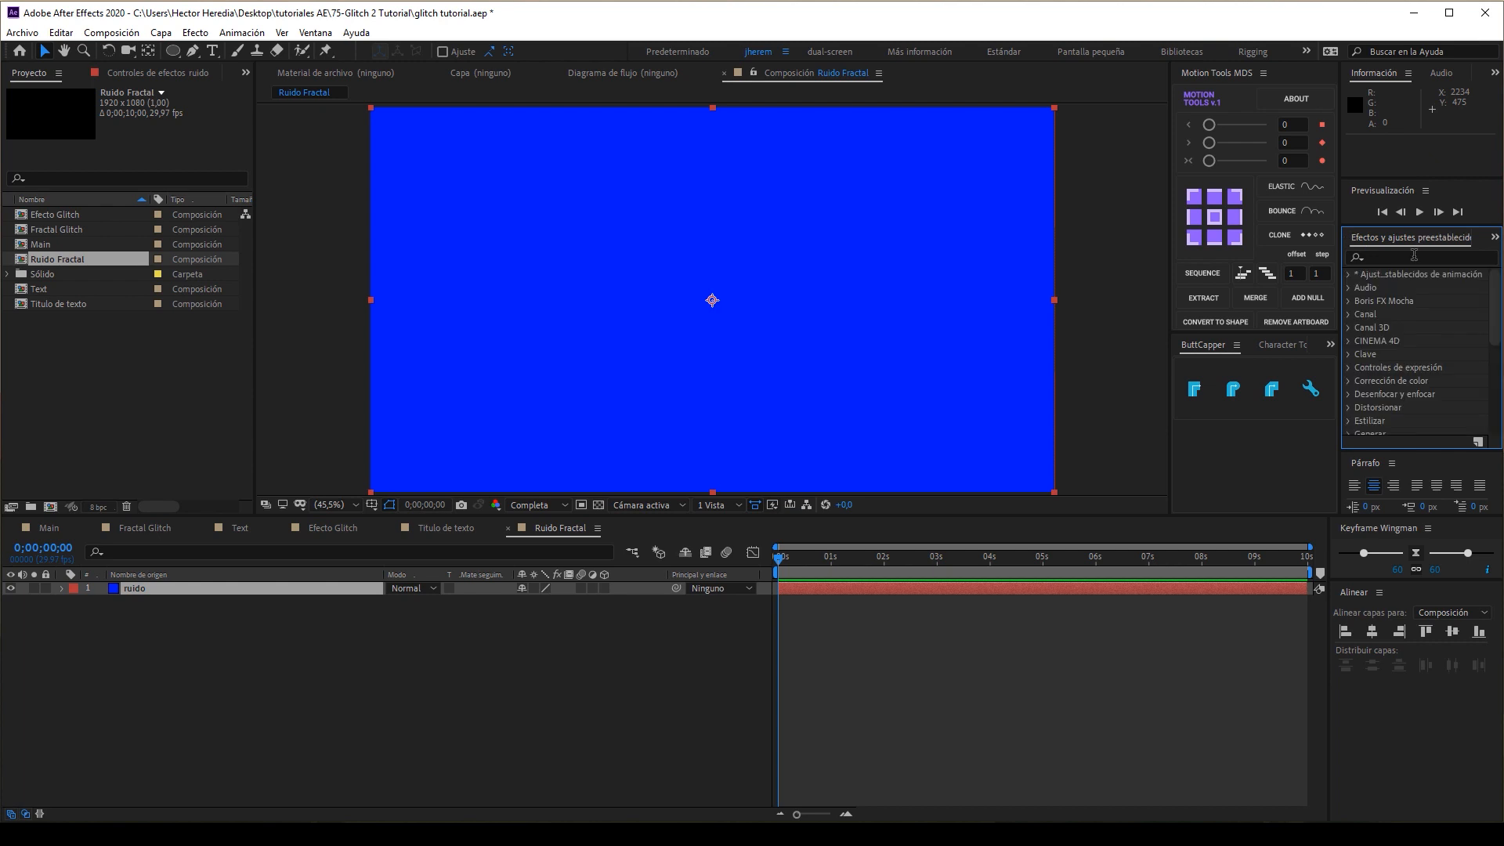
click(1414, 255)
text(ruido)
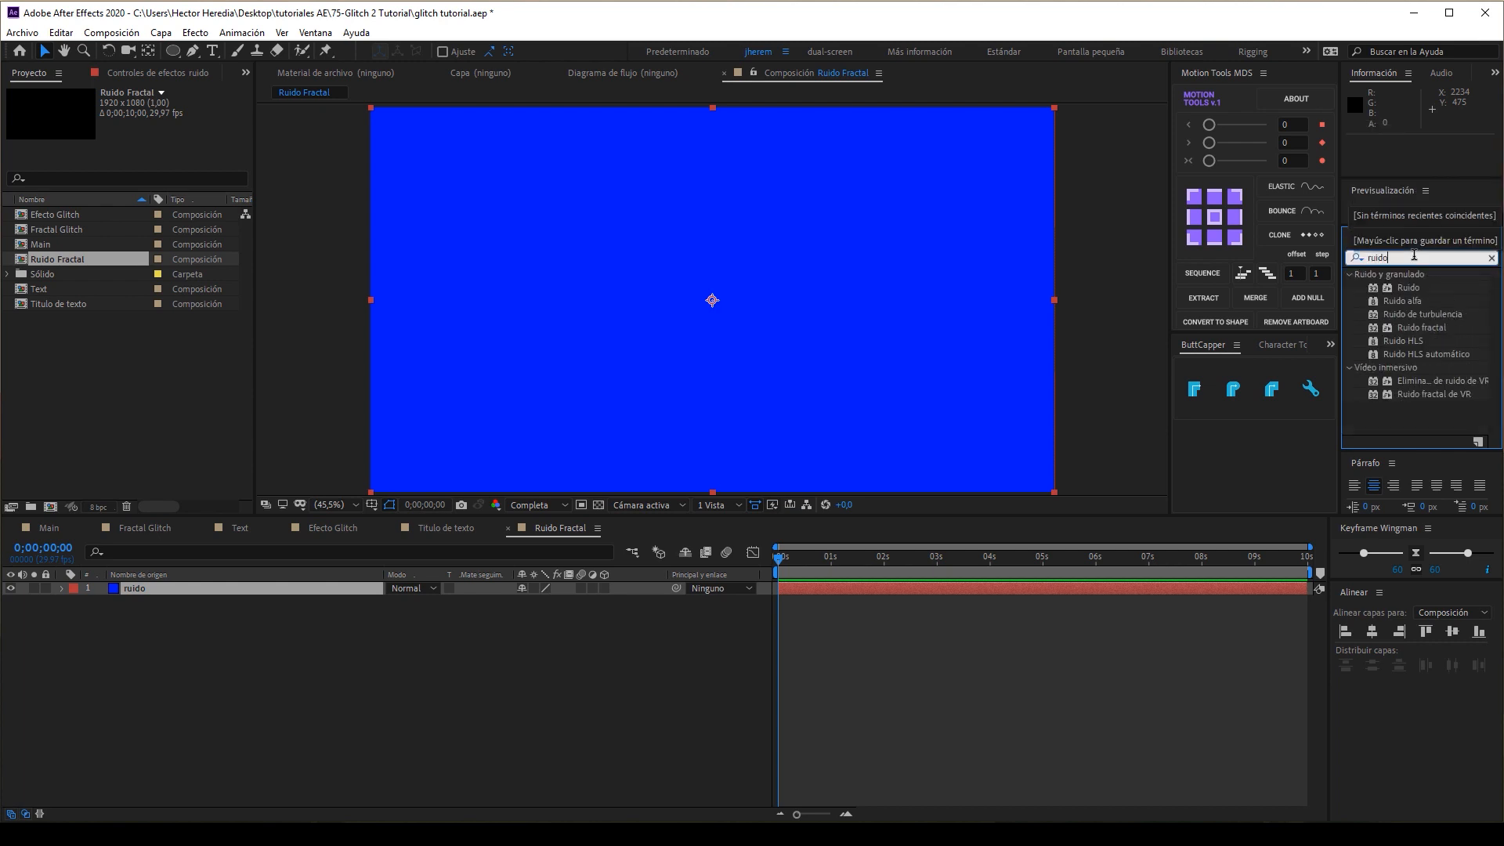
double_click(1419, 328)
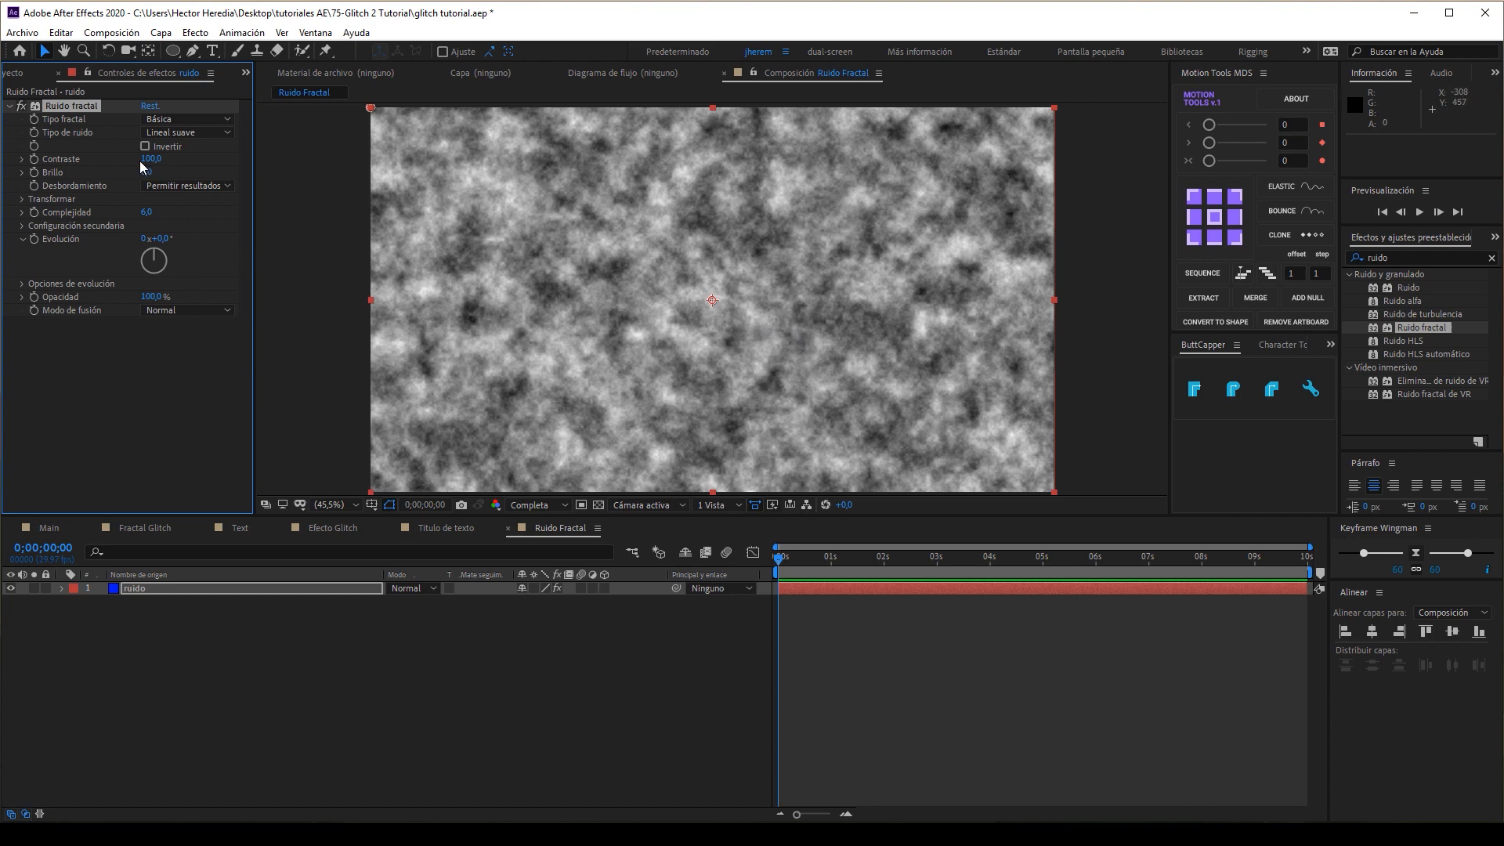
- Keep the fractal type at Básica, set the noise type to Bloque and set the contrast to 400
click(197, 119)
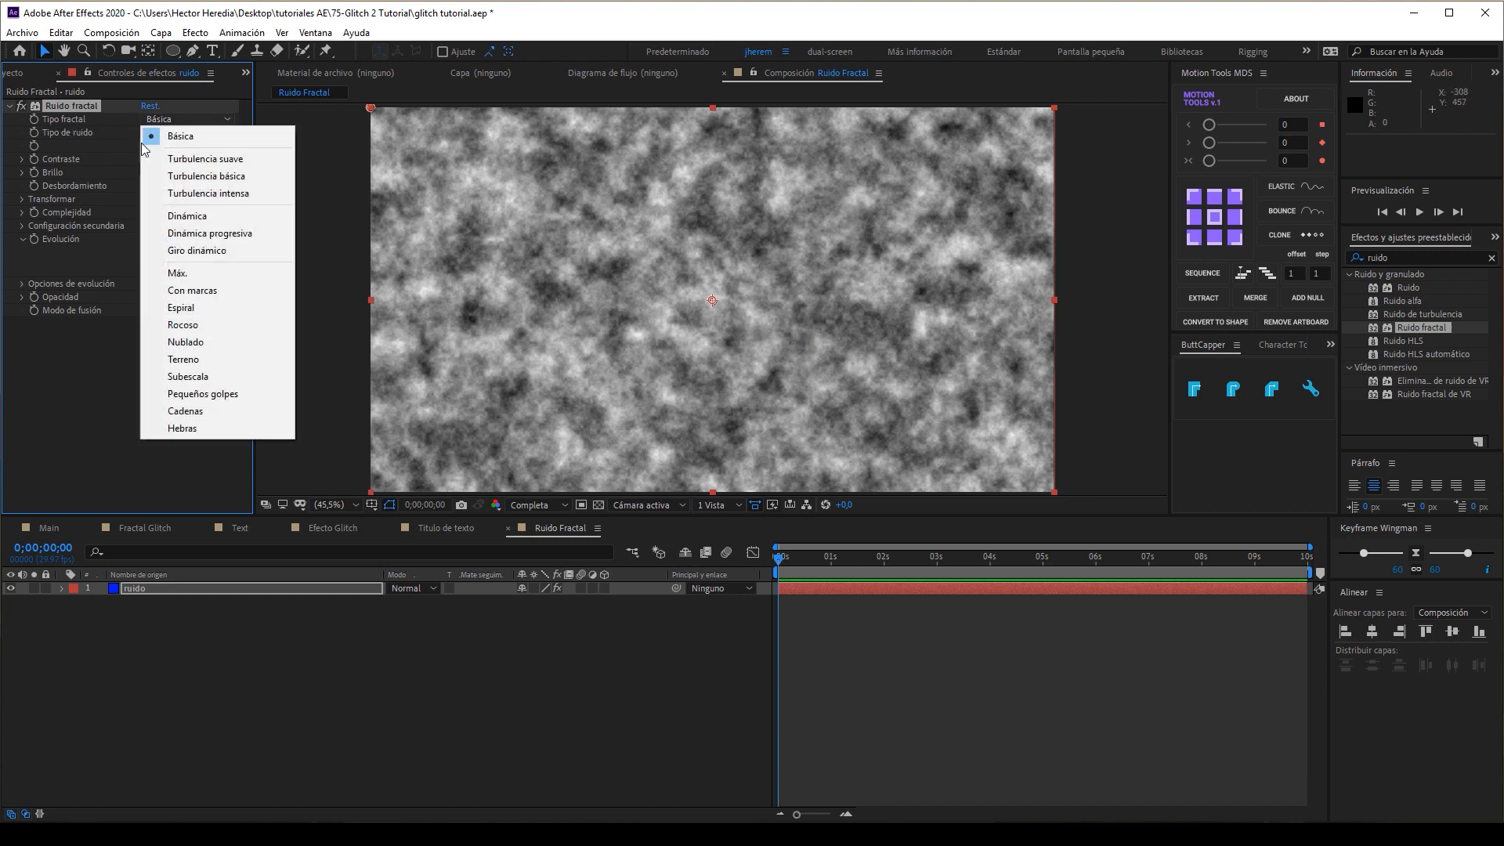
click(161, 134)
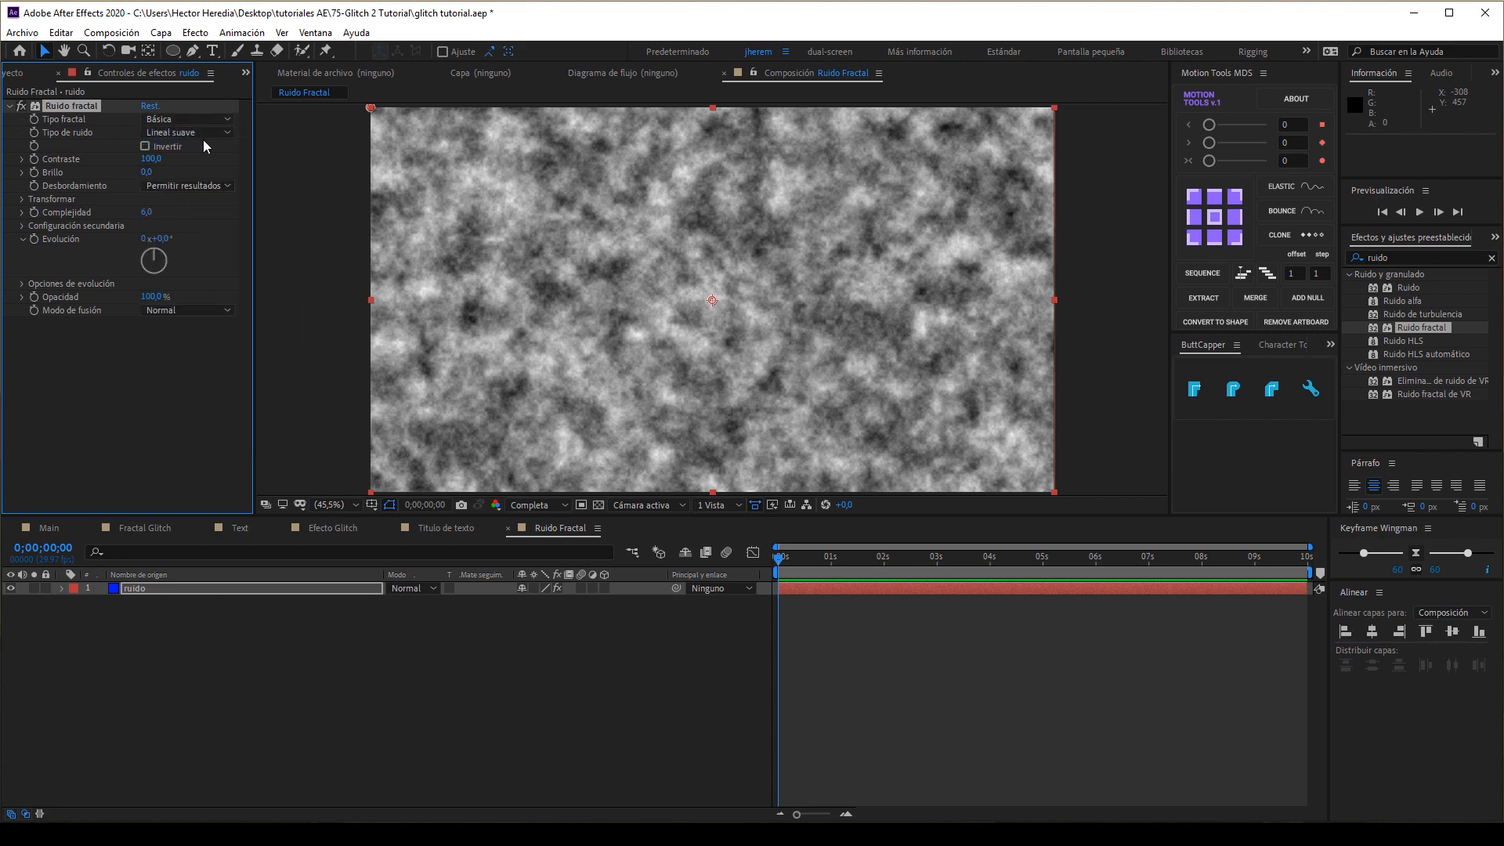
click(178, 135)
click(169, 151)
click(150, 159)
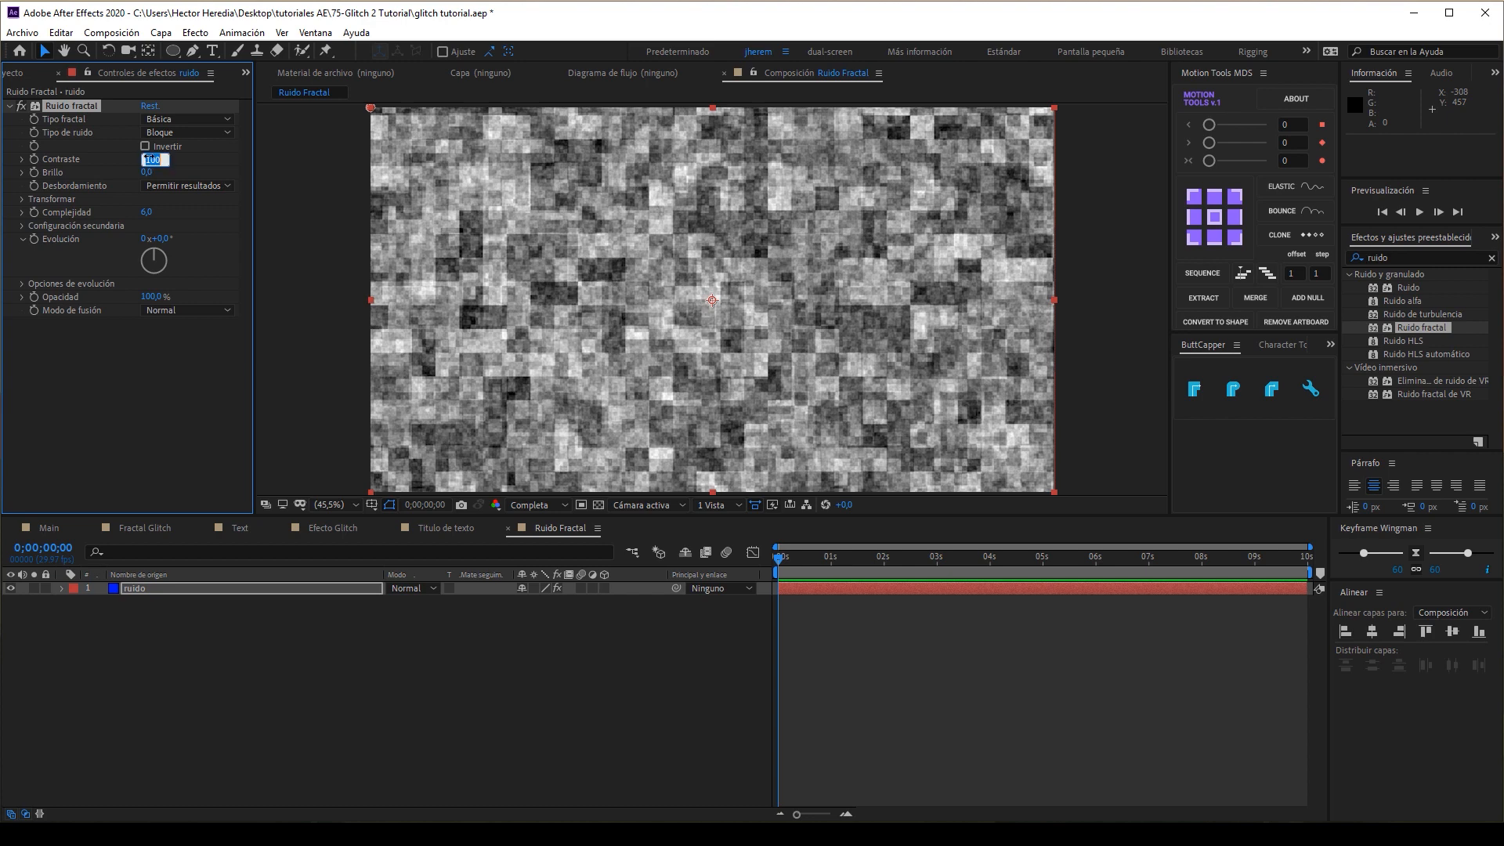
text(400)
key(Return)
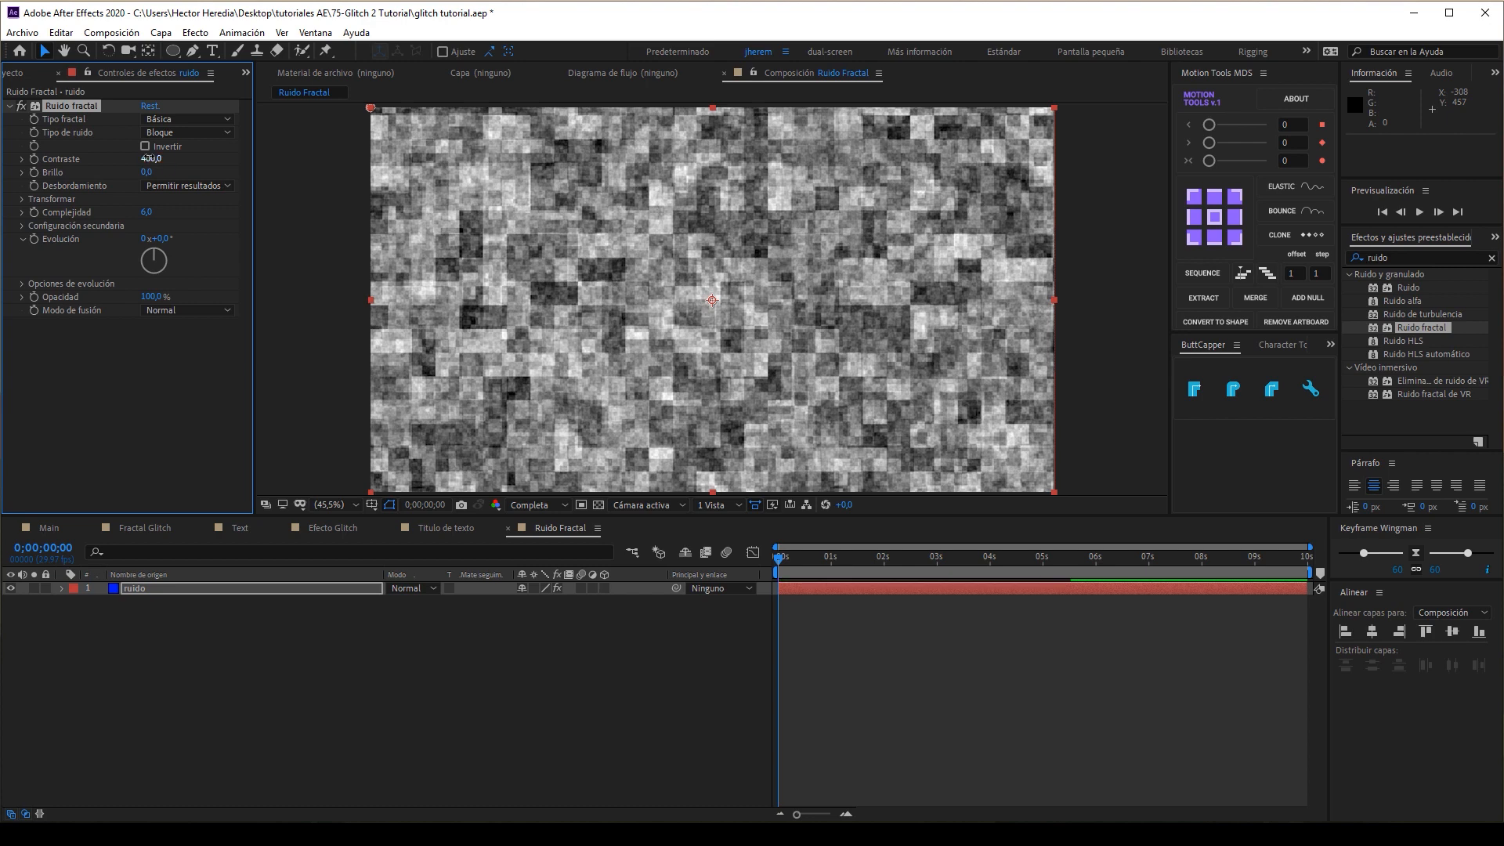
- Turn off uniform scaling in the fractal noise transform and set the scale width to 650 and scale height to 50
click(22, 199)
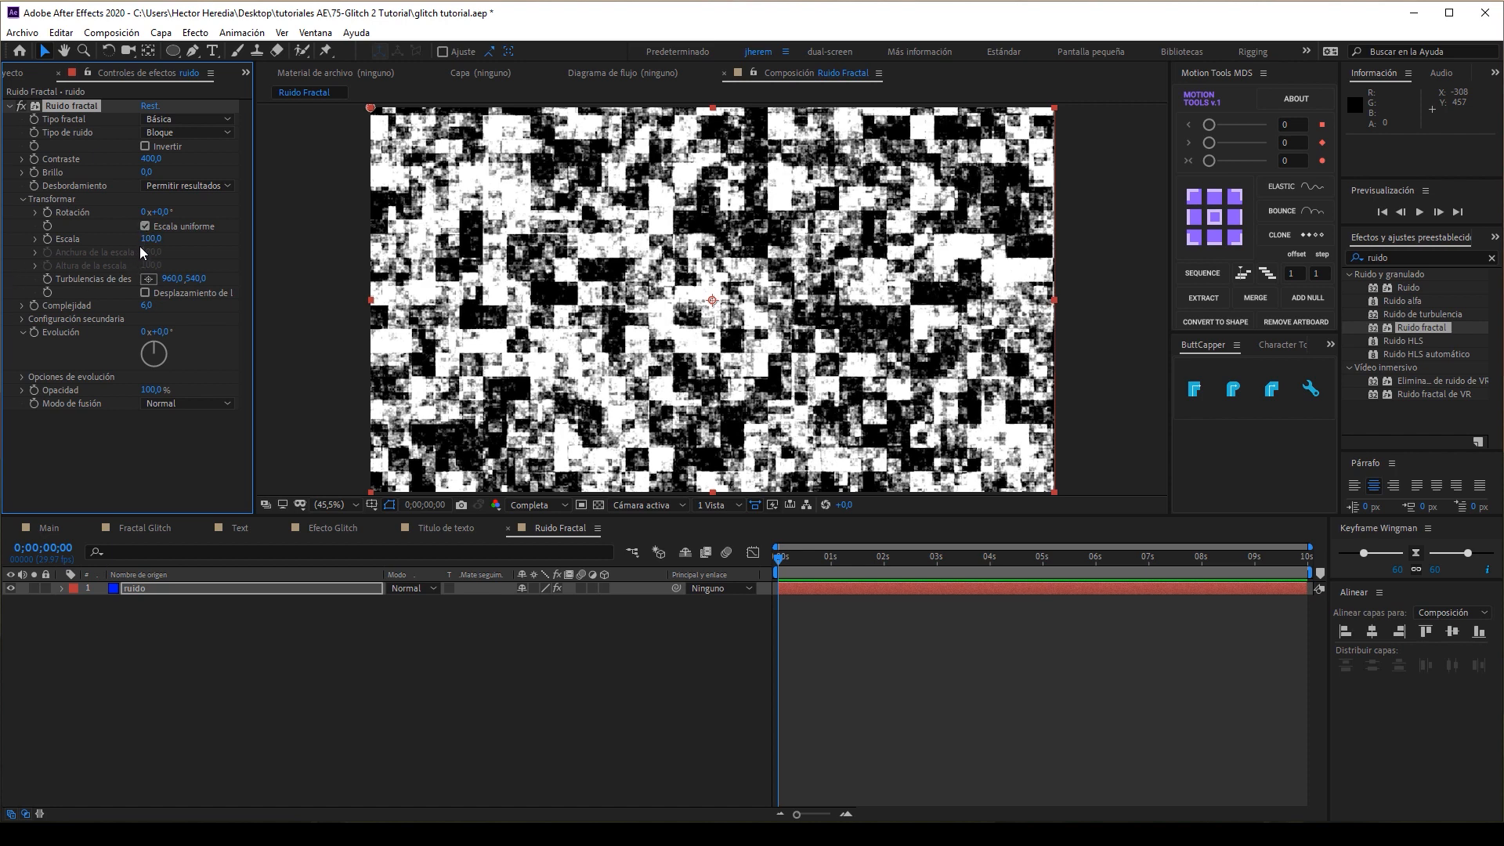
click(35, 238)
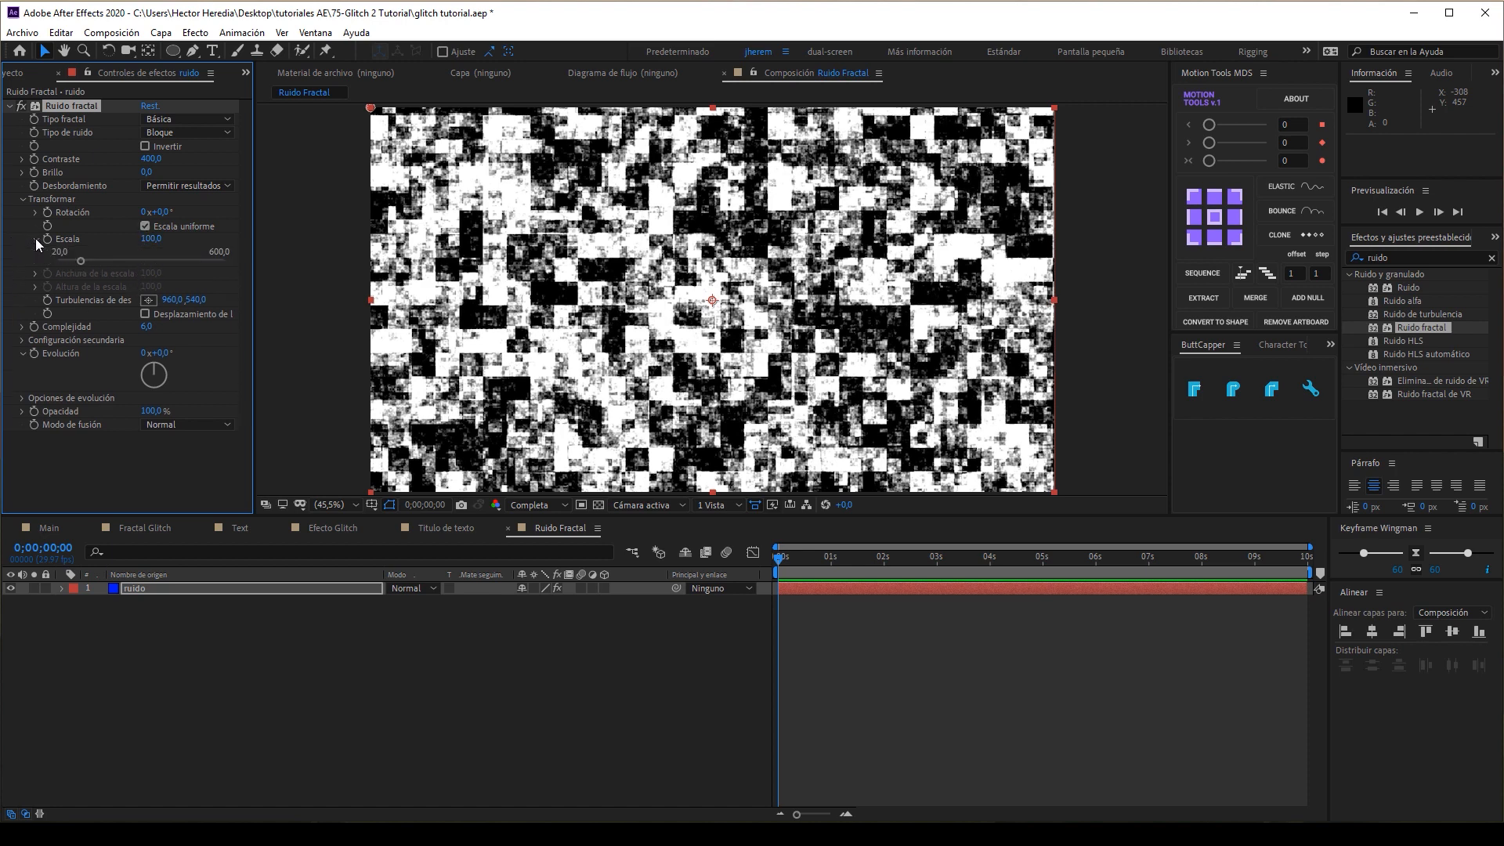
click(36, 238)
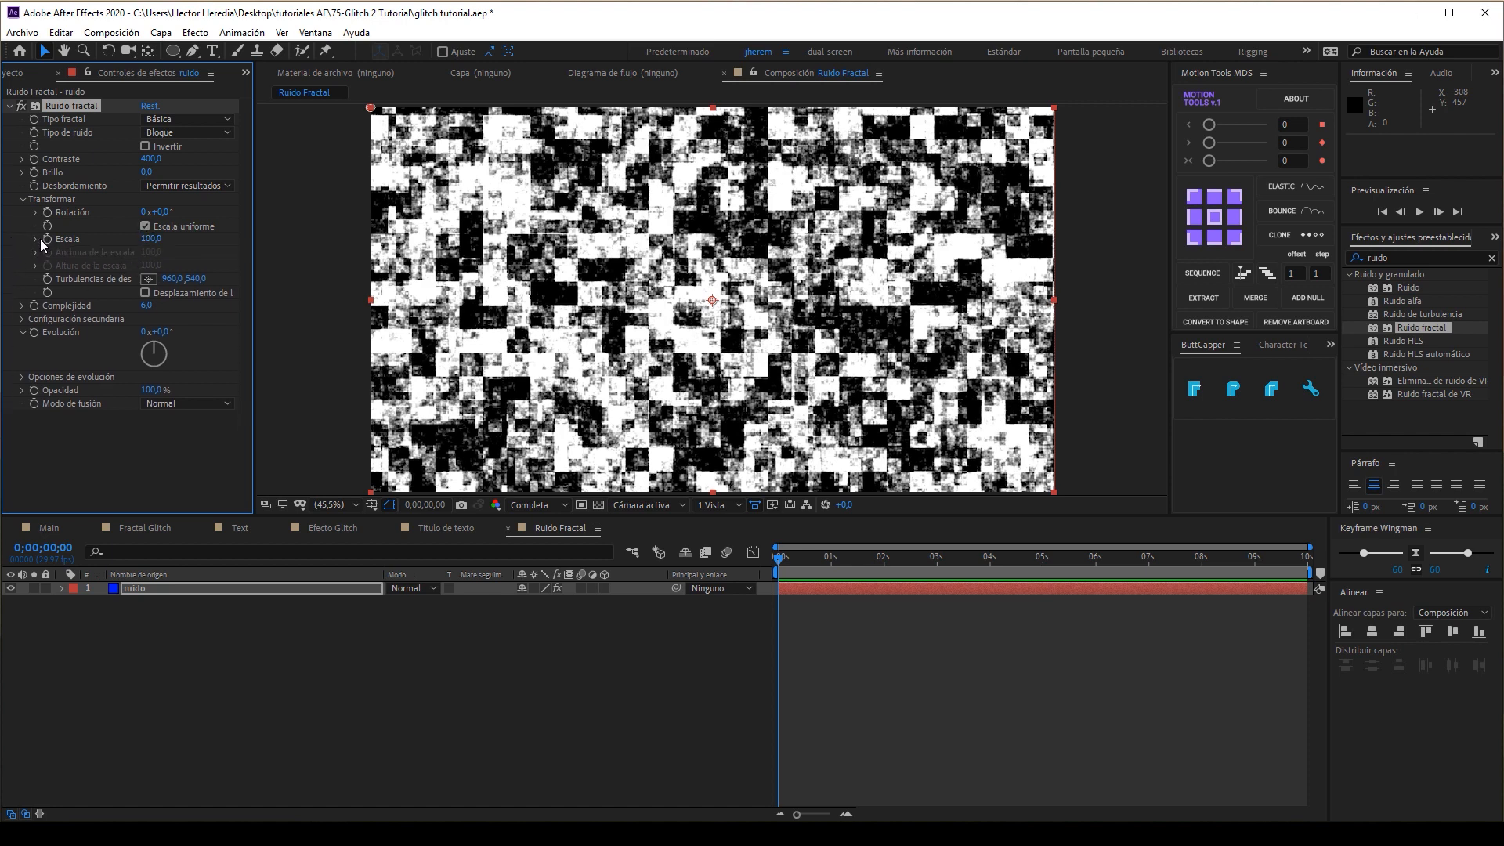
click(144, 227)
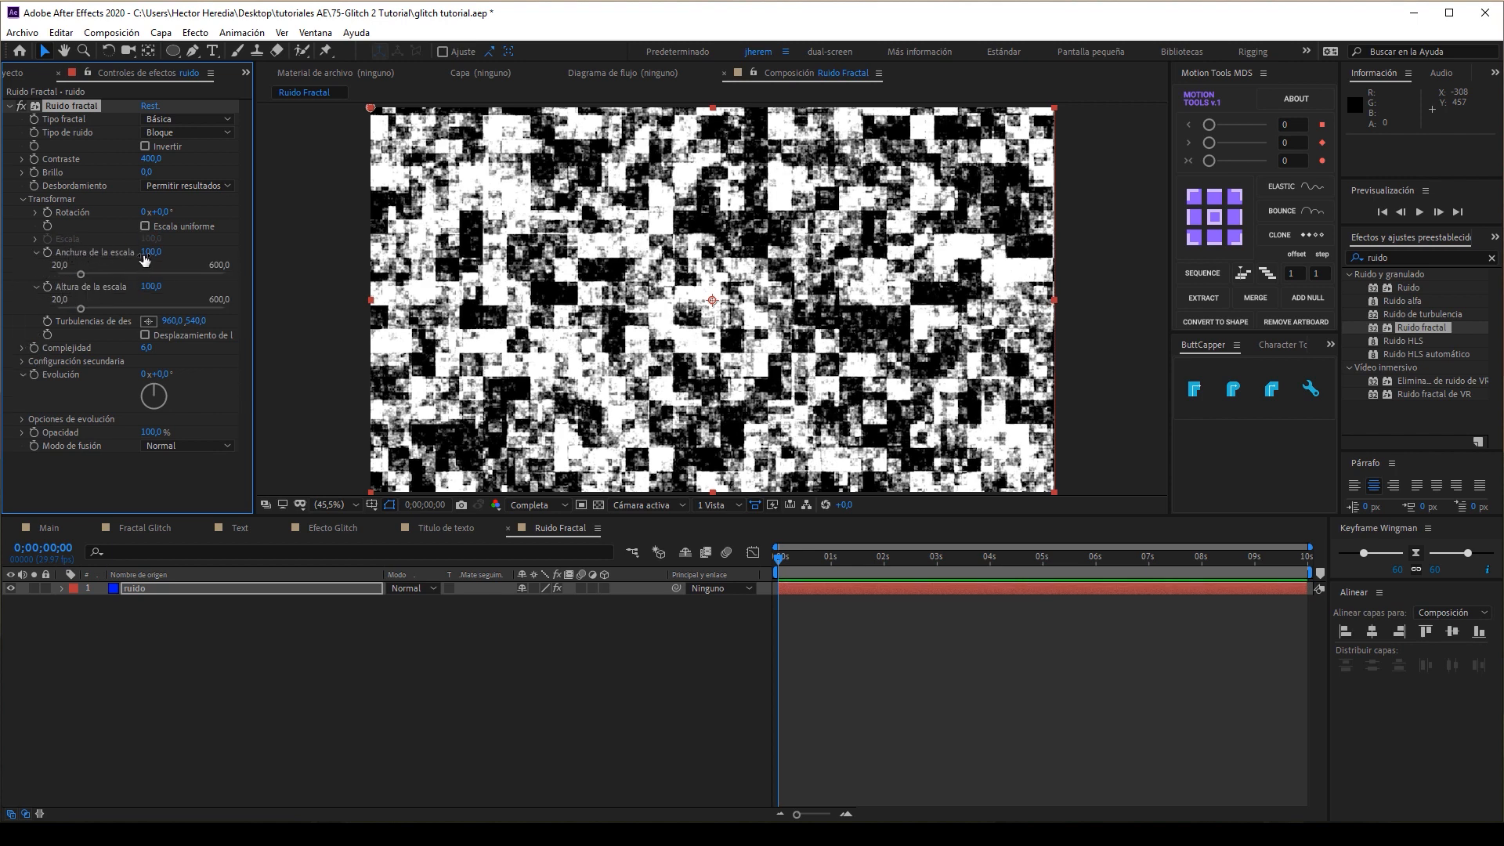
click(147, 249)
text(650)
key(Return)
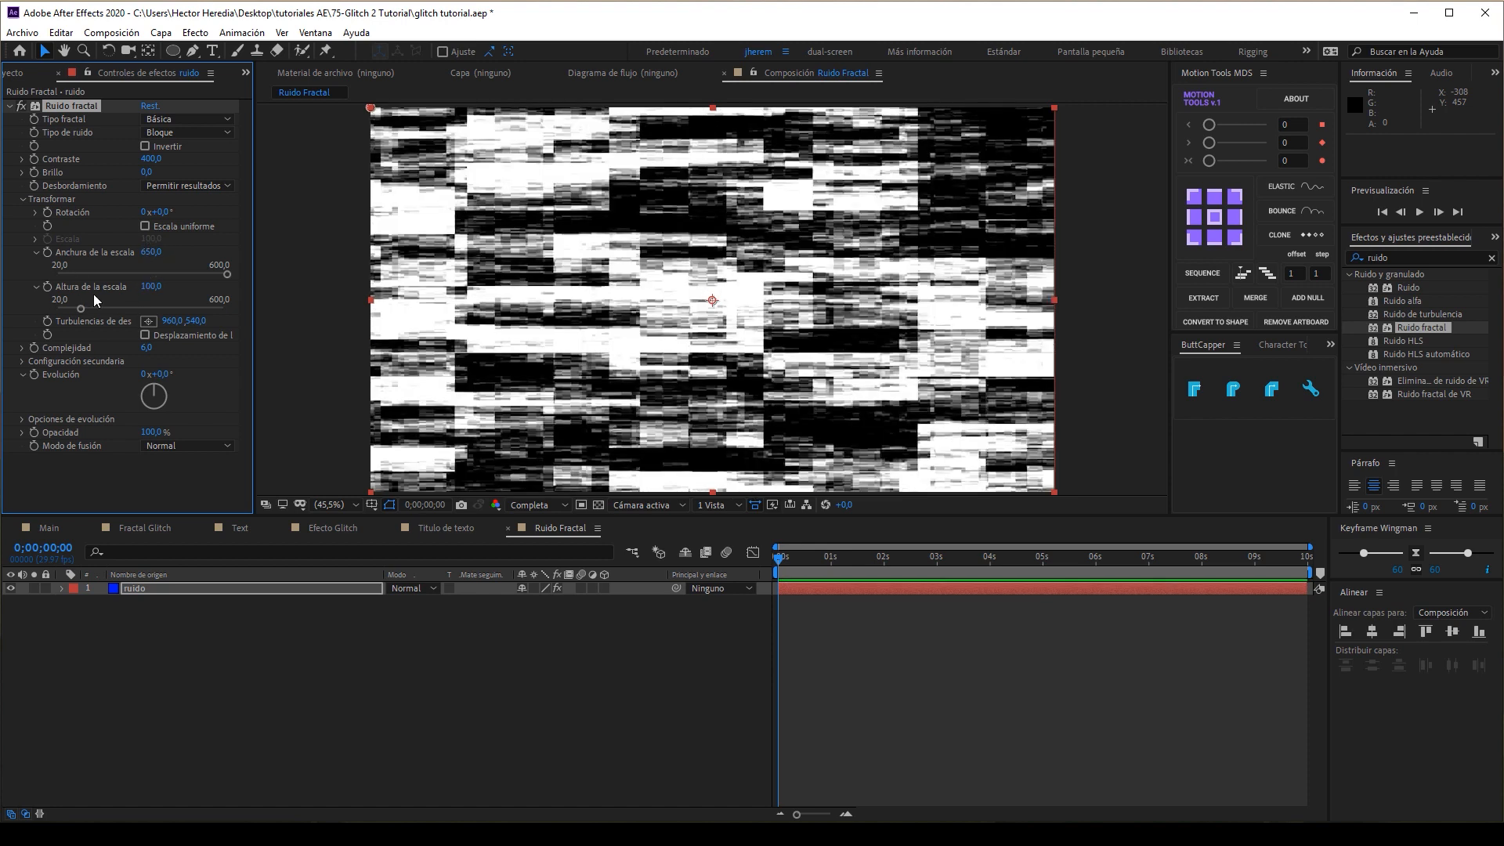
click(151, 287)
text(50)
key(Return)
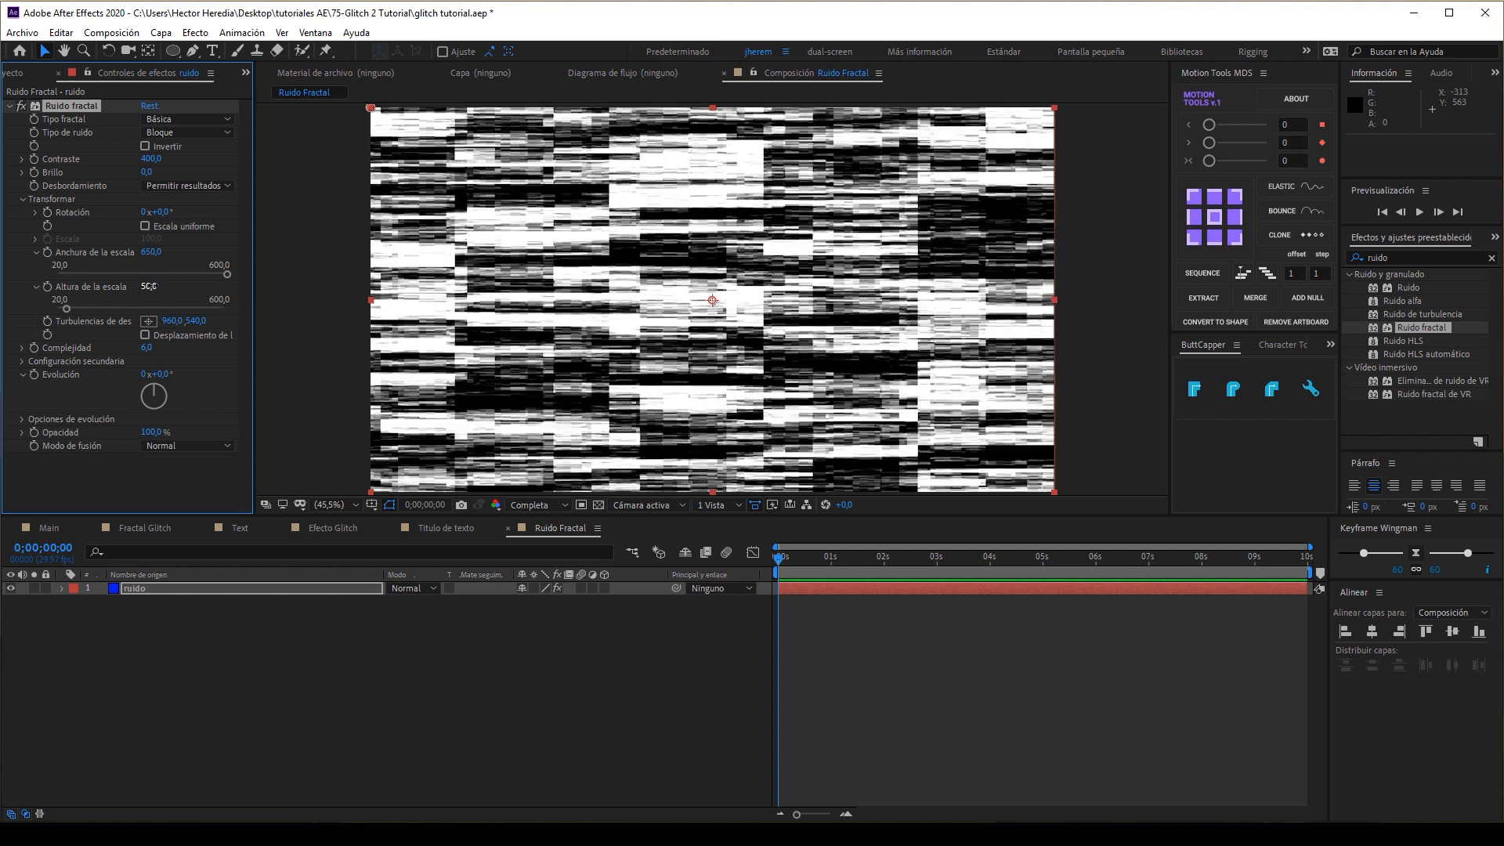
- Try out a different evolution angle on the fractal noise and undo the change
click(115, 283)
drag(817, 558, 731, 566)
drag(154, 378, 160, 409)
key(ctrl+z)
- Animate the fractal noise evolution with the expression time*500
alt+click(35, 375)
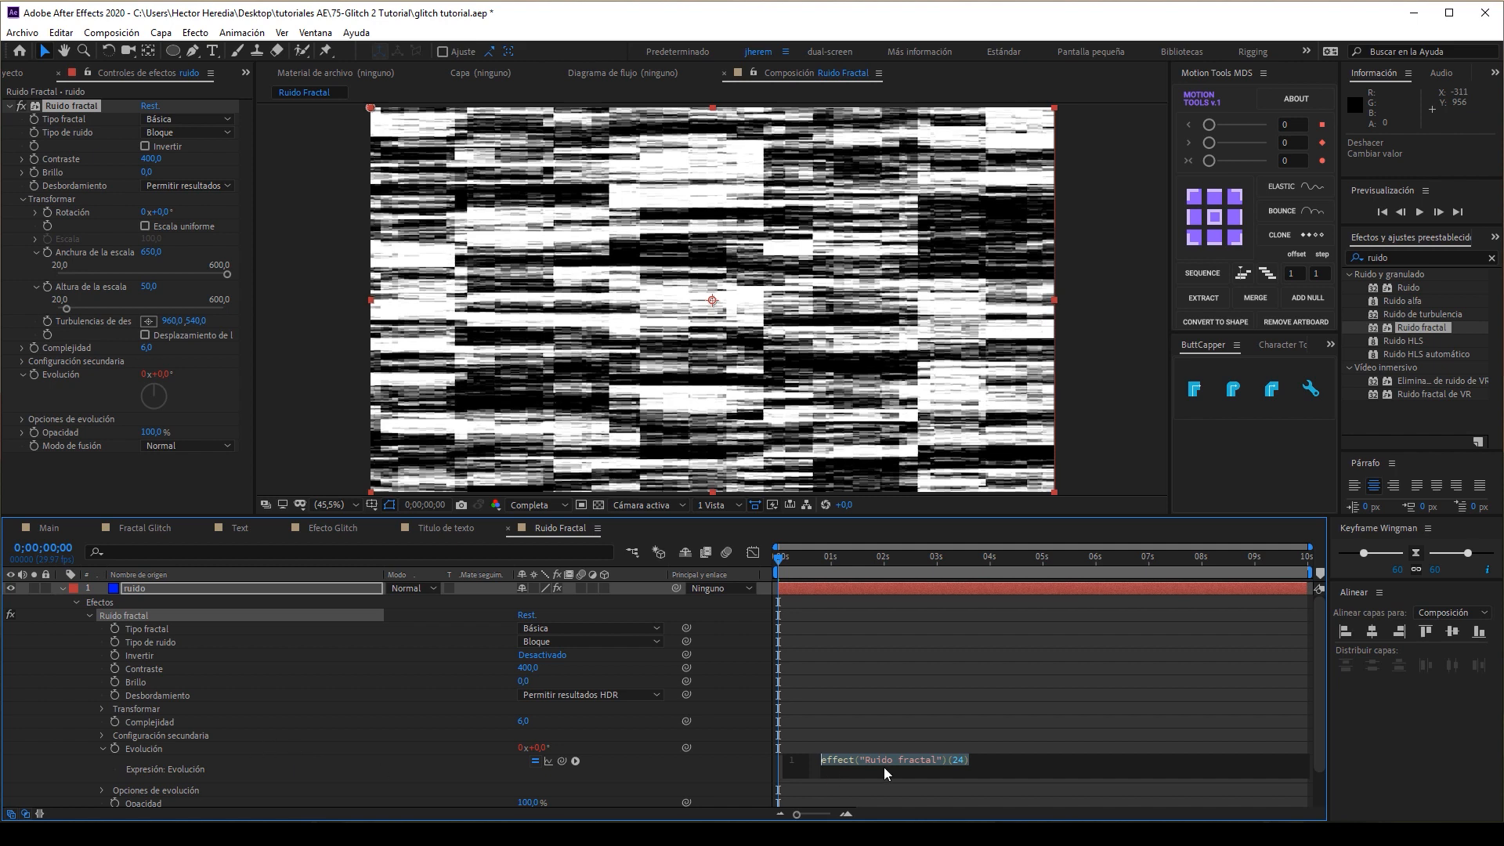
text(time)
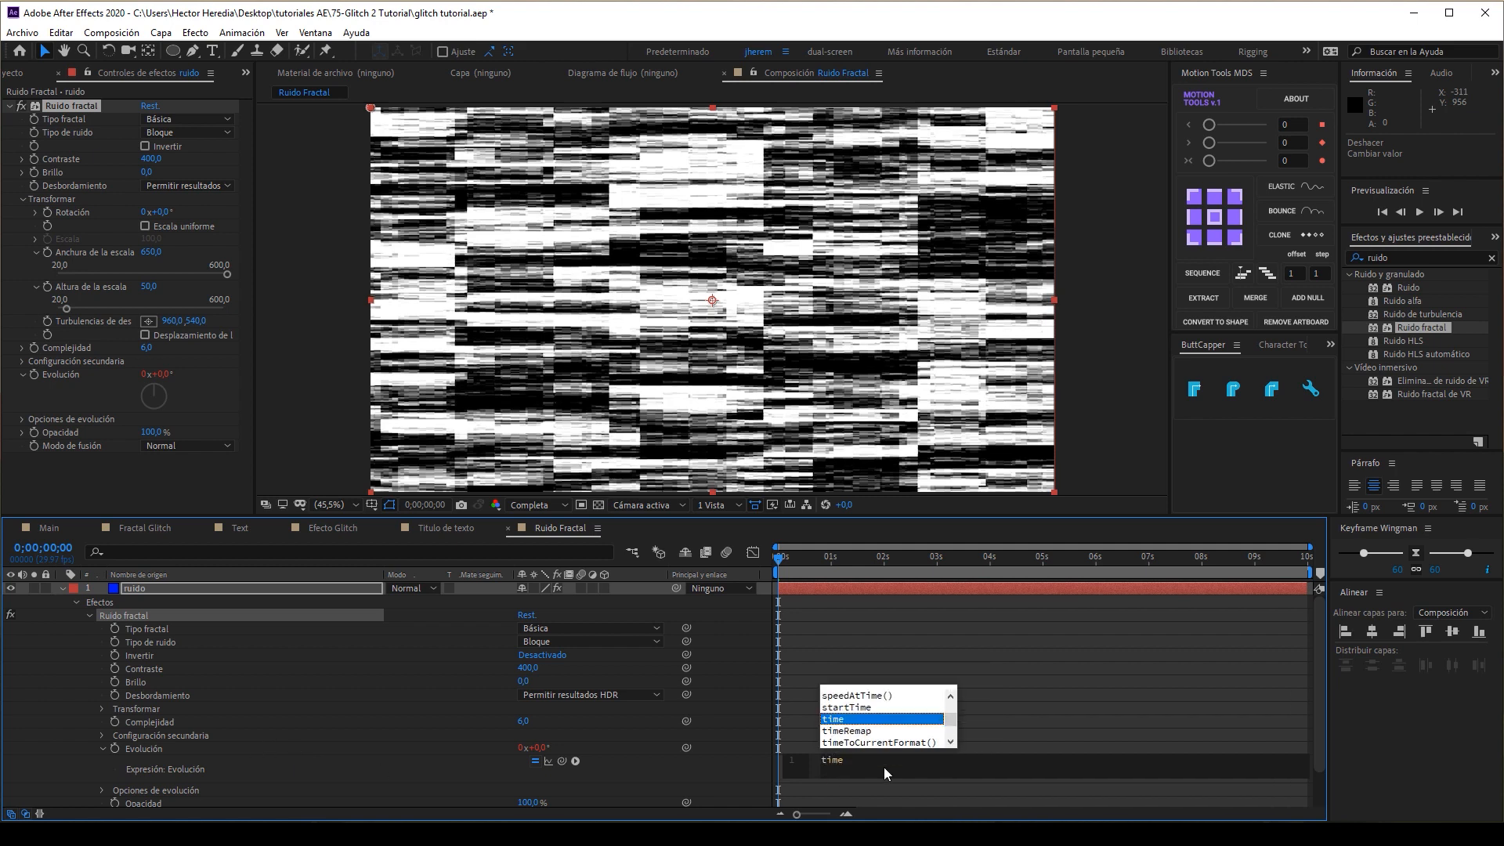
text(*)
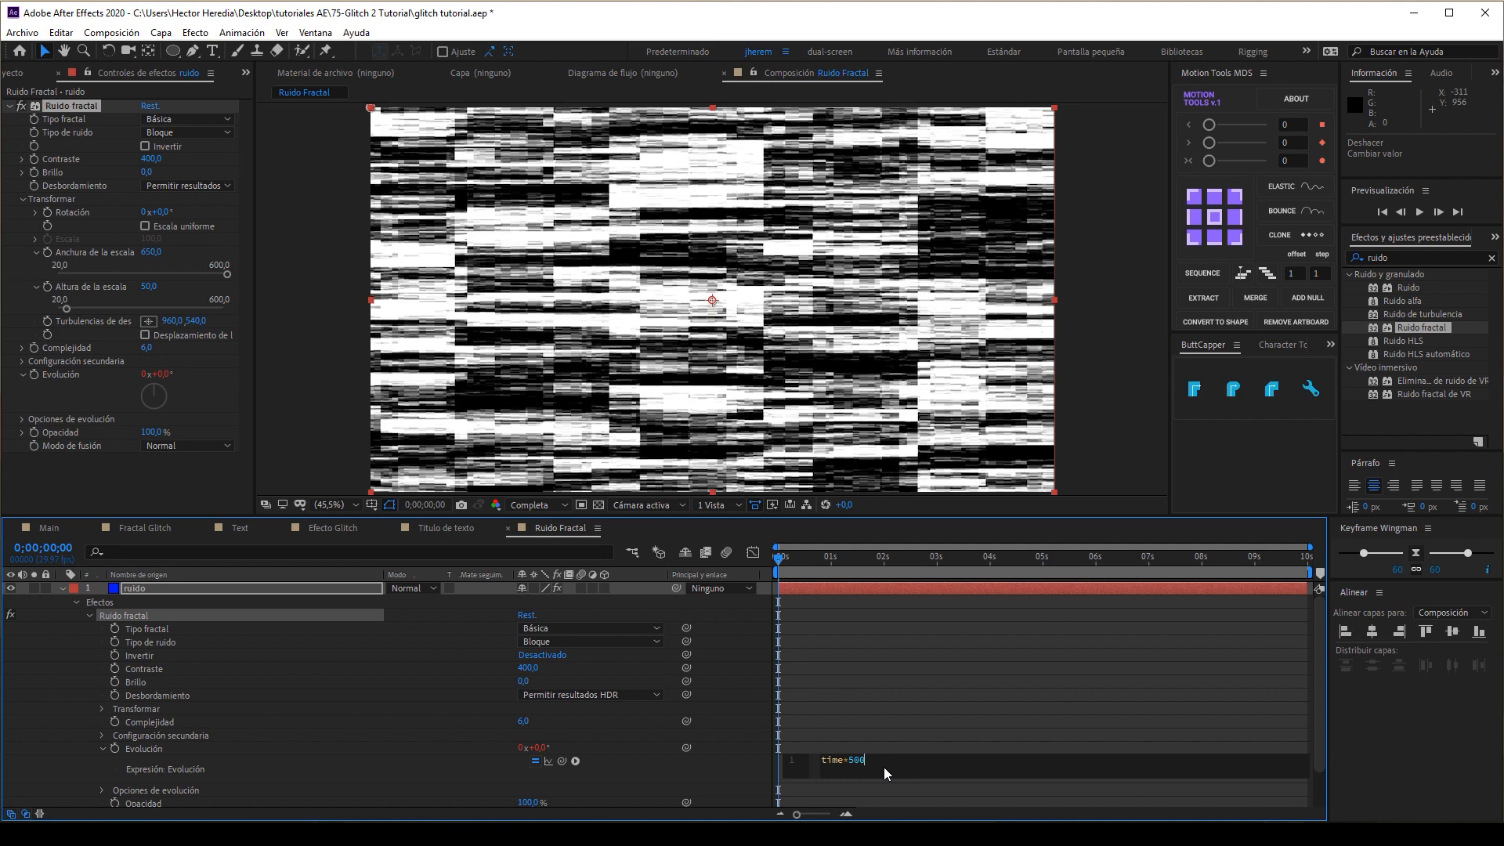
click(867, 731)
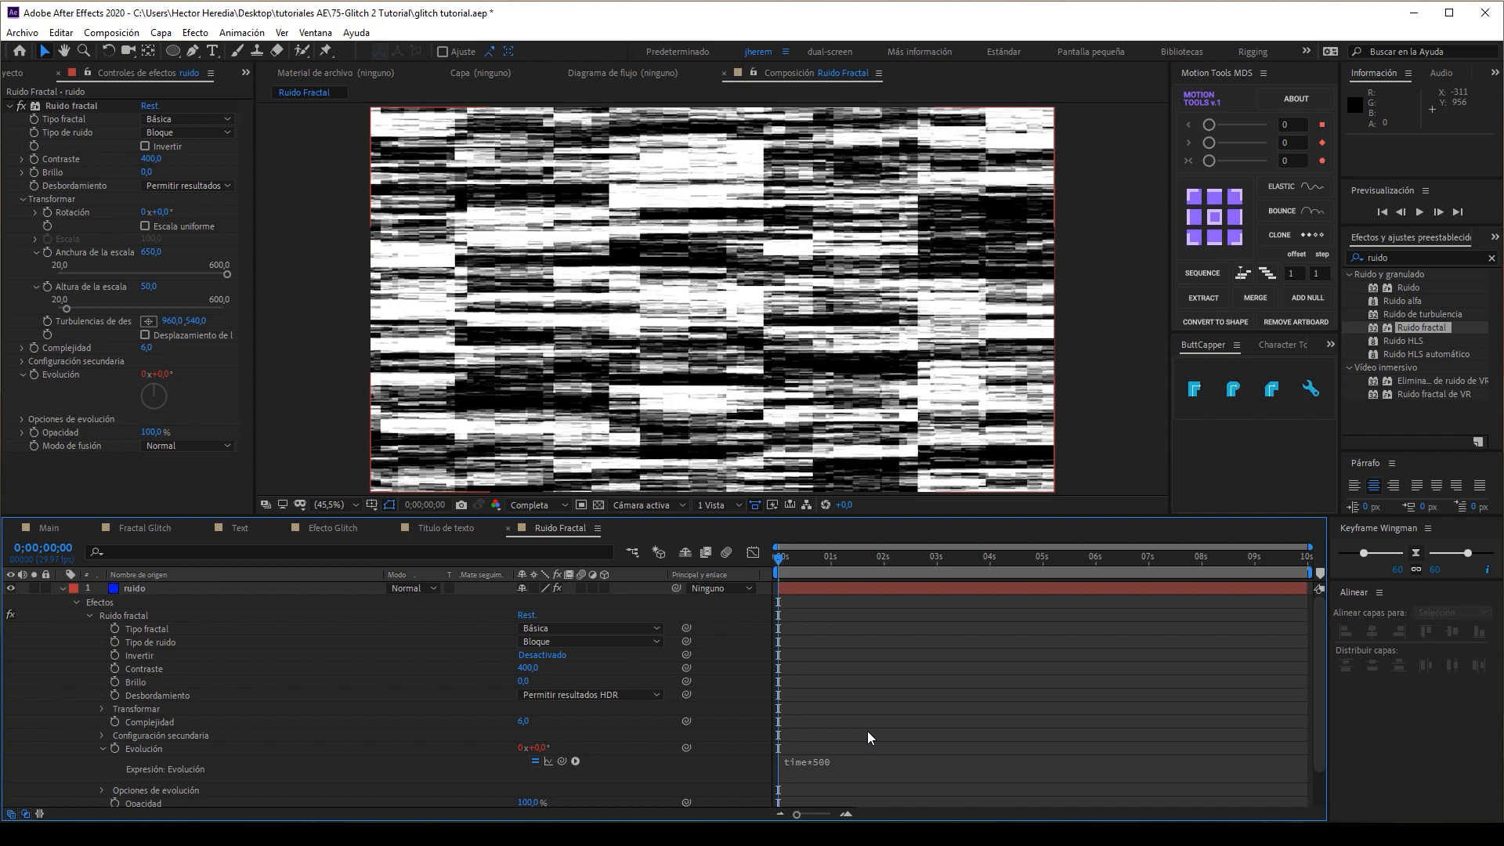
- Preview the animated noise from the start and collapse the ruido layer's properties
key(space)
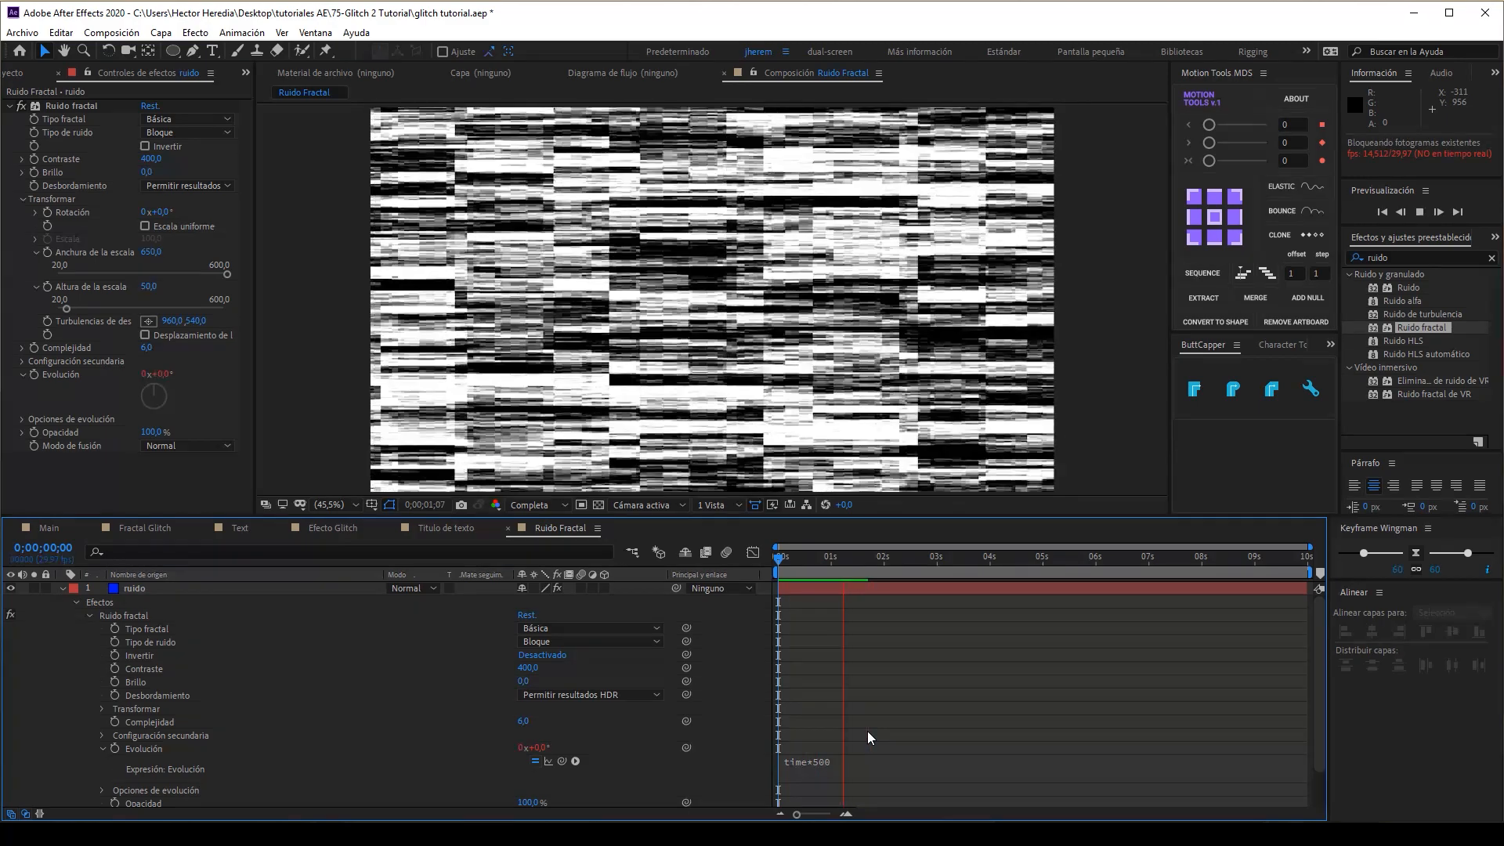
key(space)
key(u)
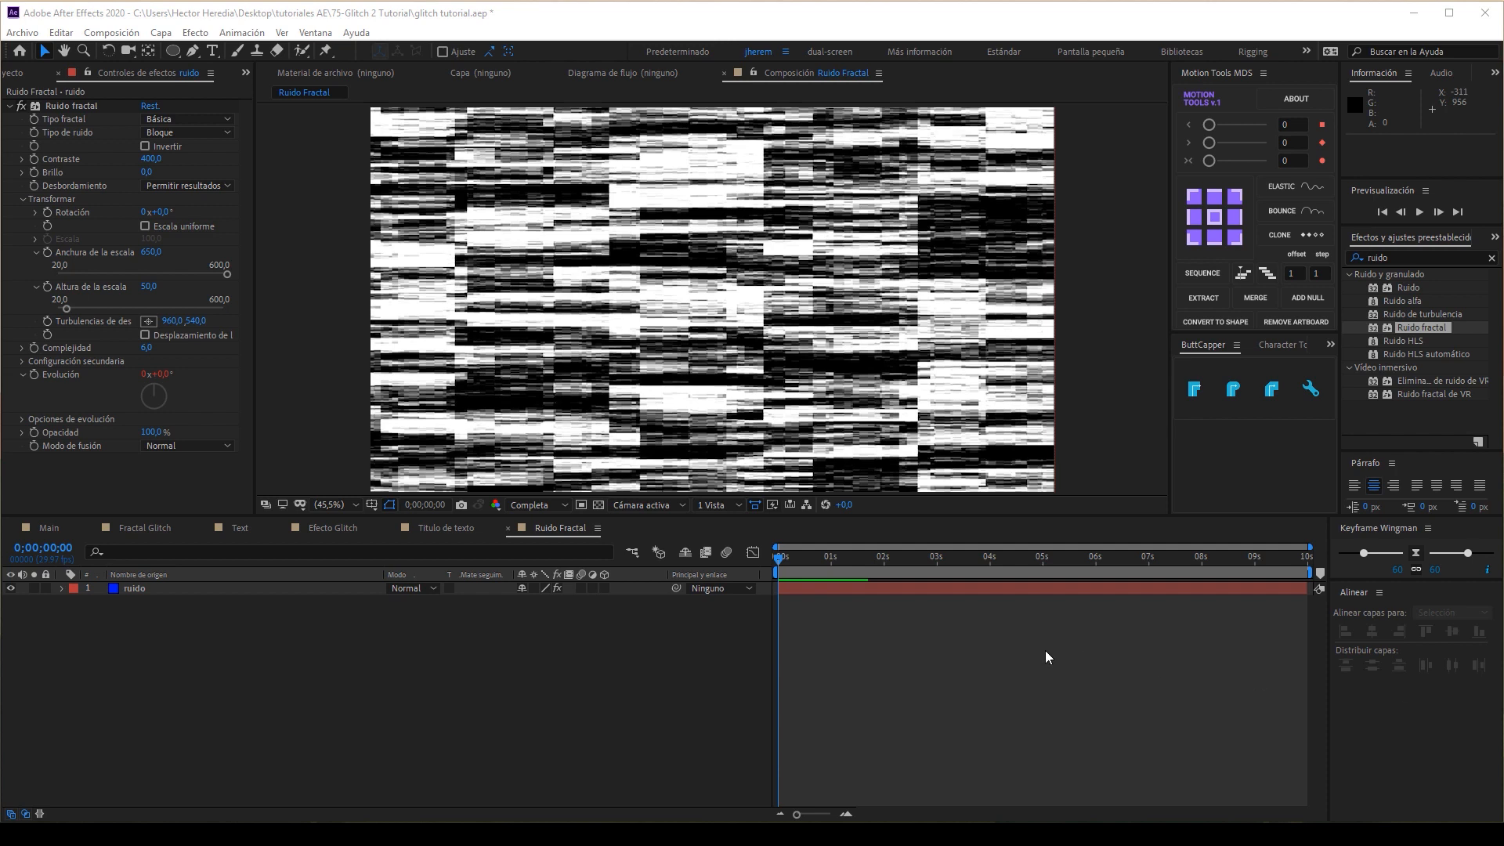
- Open the Efecto Glitch composition and set its project label colour to Verde
click(332, 541)
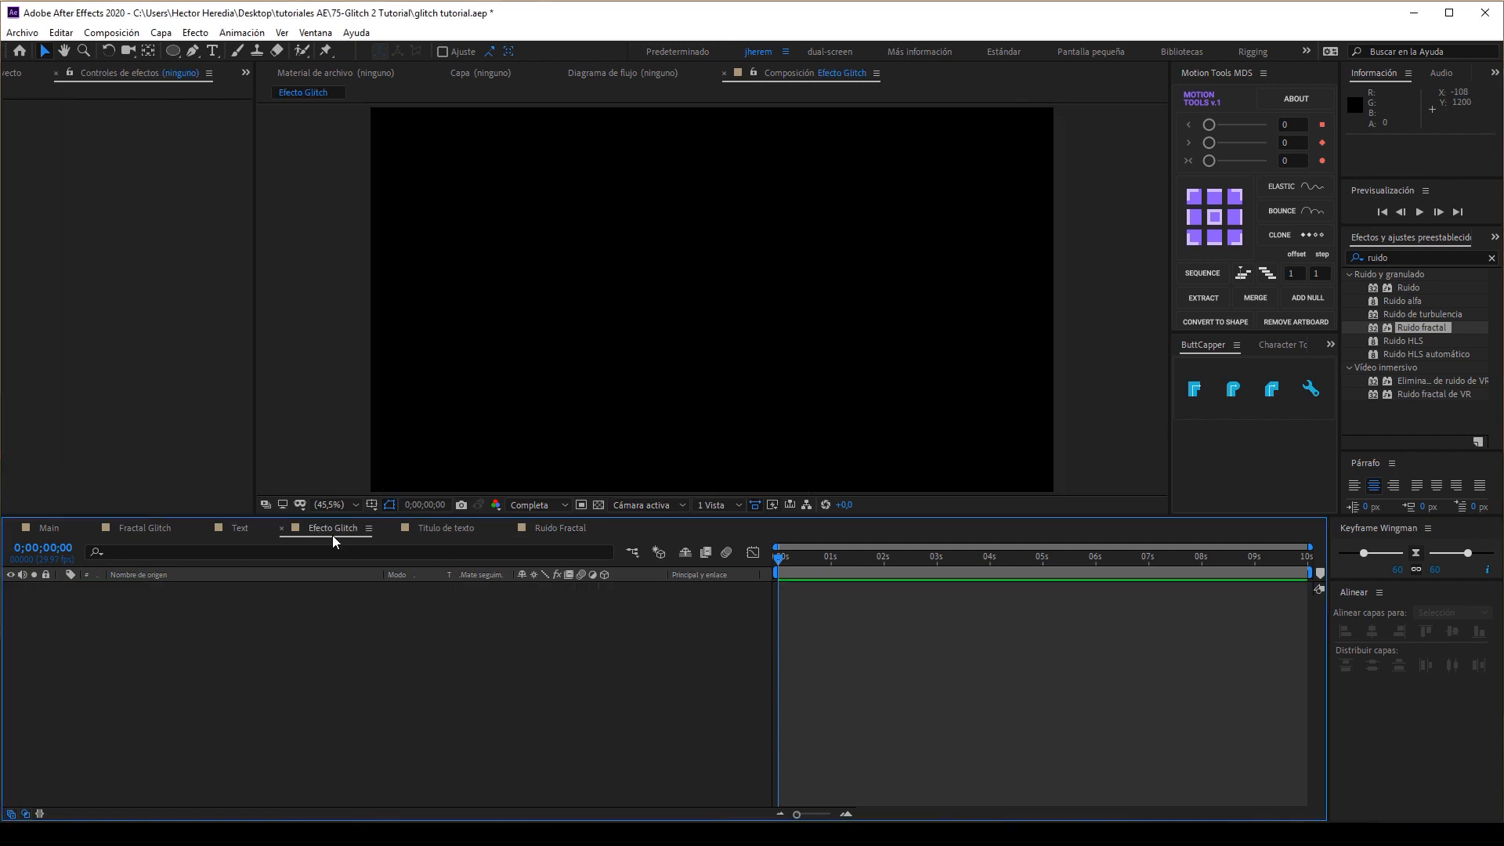
click(14, 72)
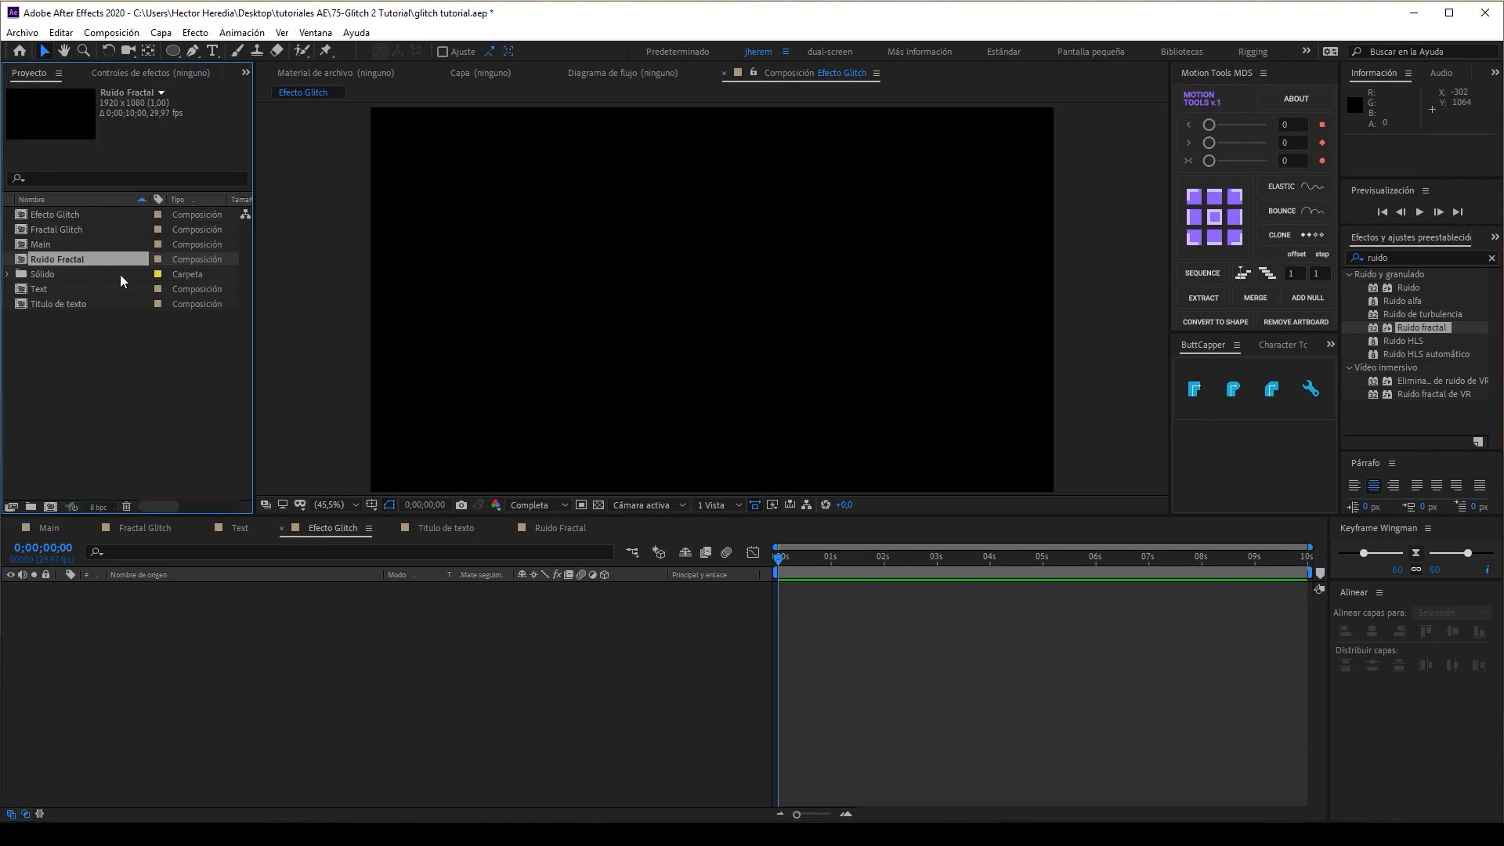
click(157, 214)
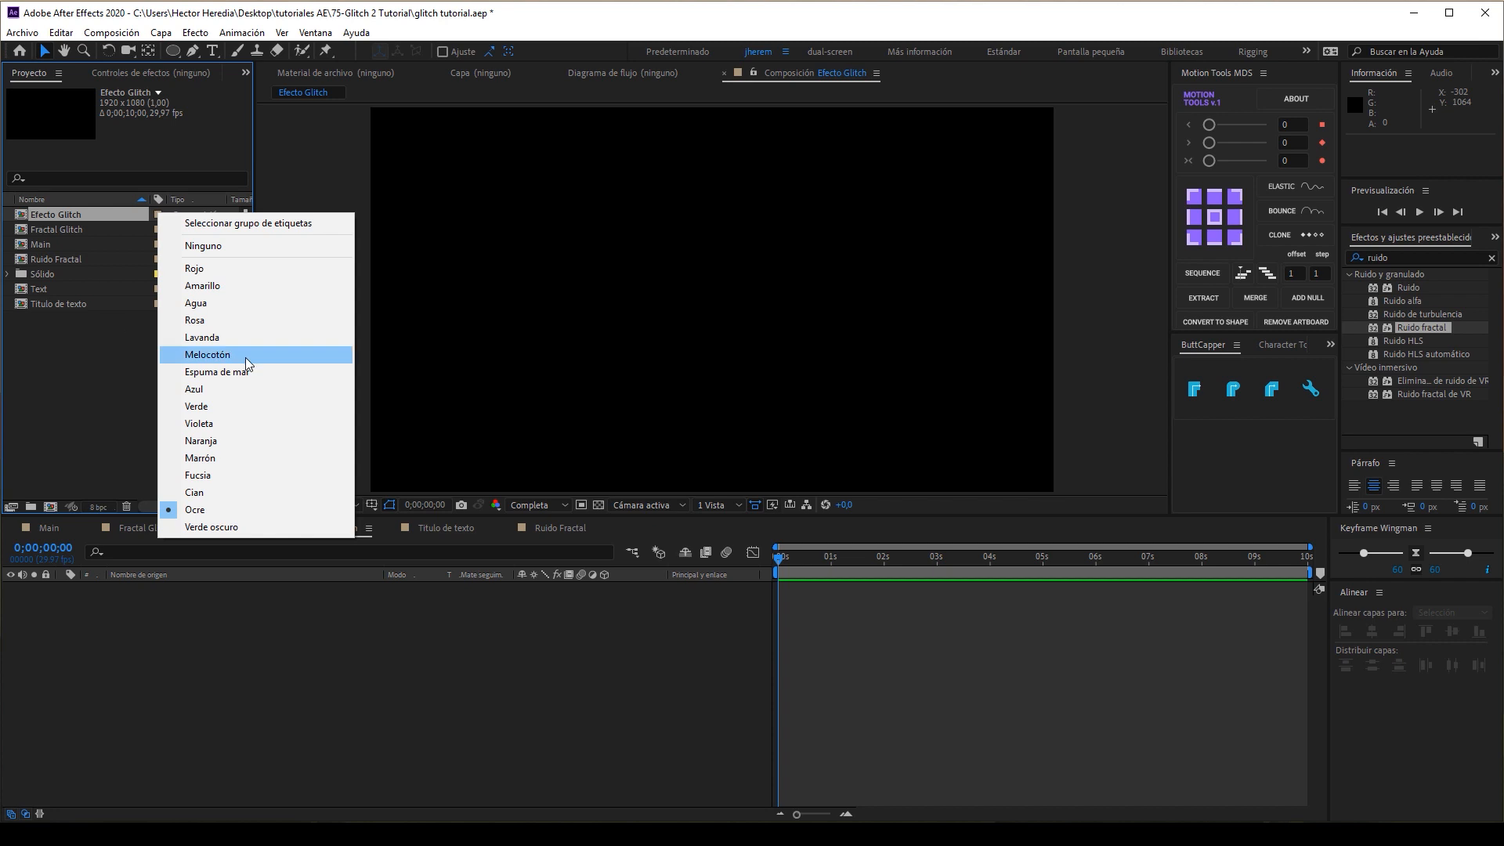
click(209, 408)
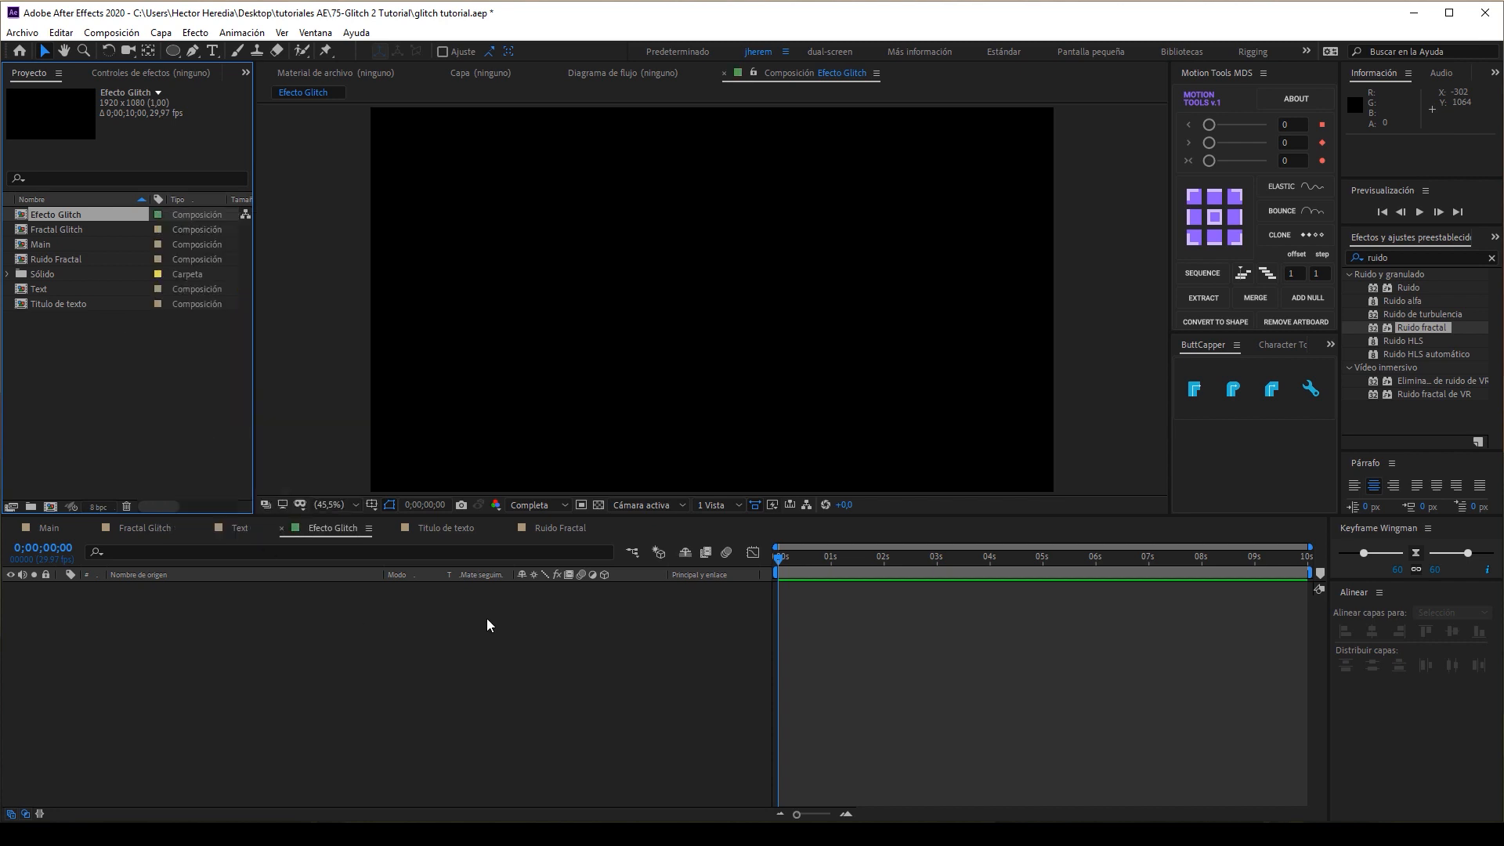
- Close the Text, Fractal Glitch and Main compositions in the timeline
click(205, 529)
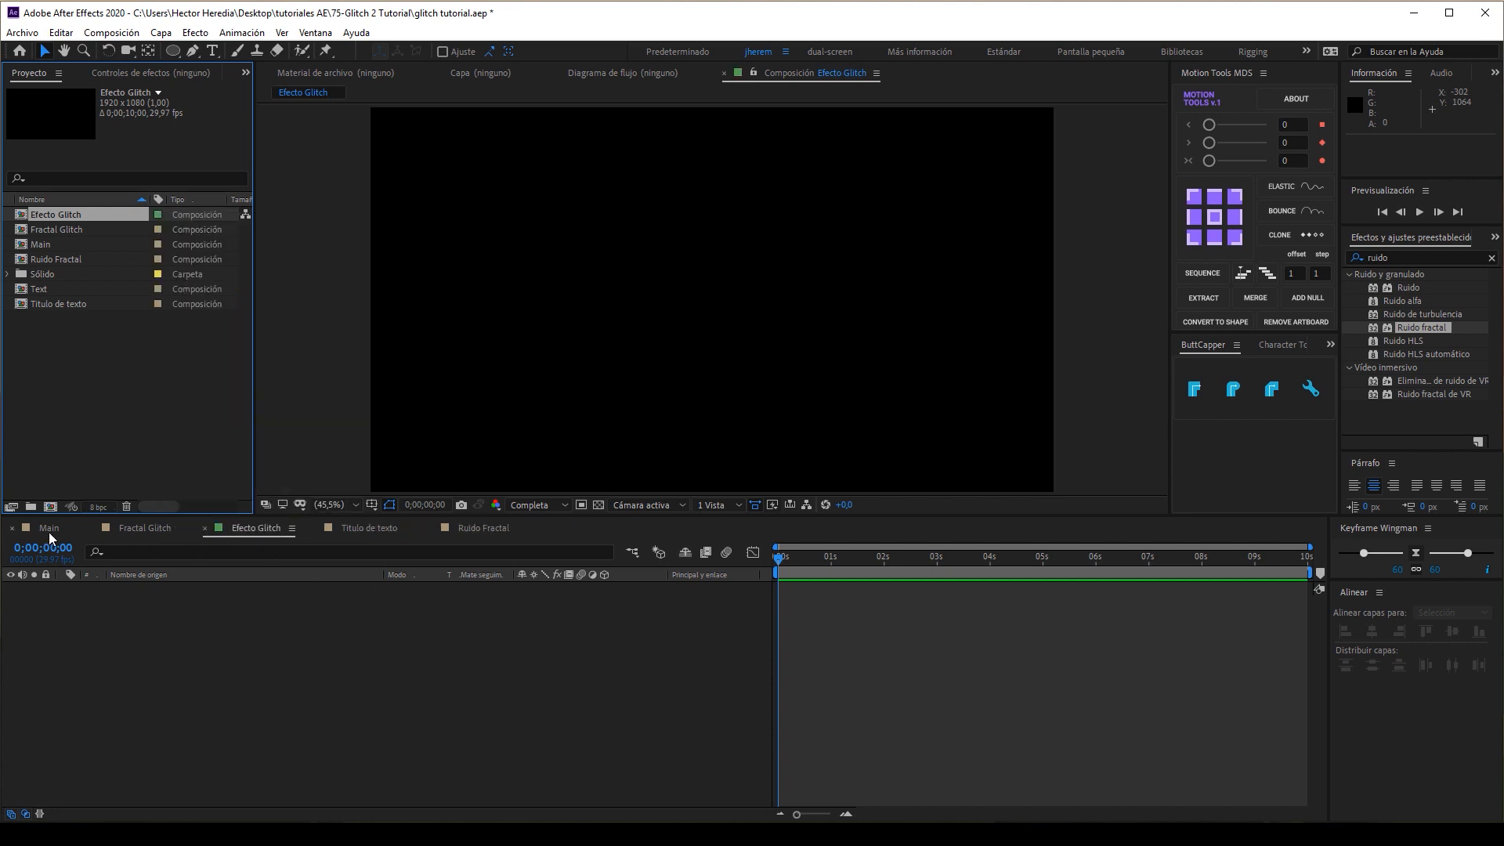
click(92, 529)
click(11, 529)
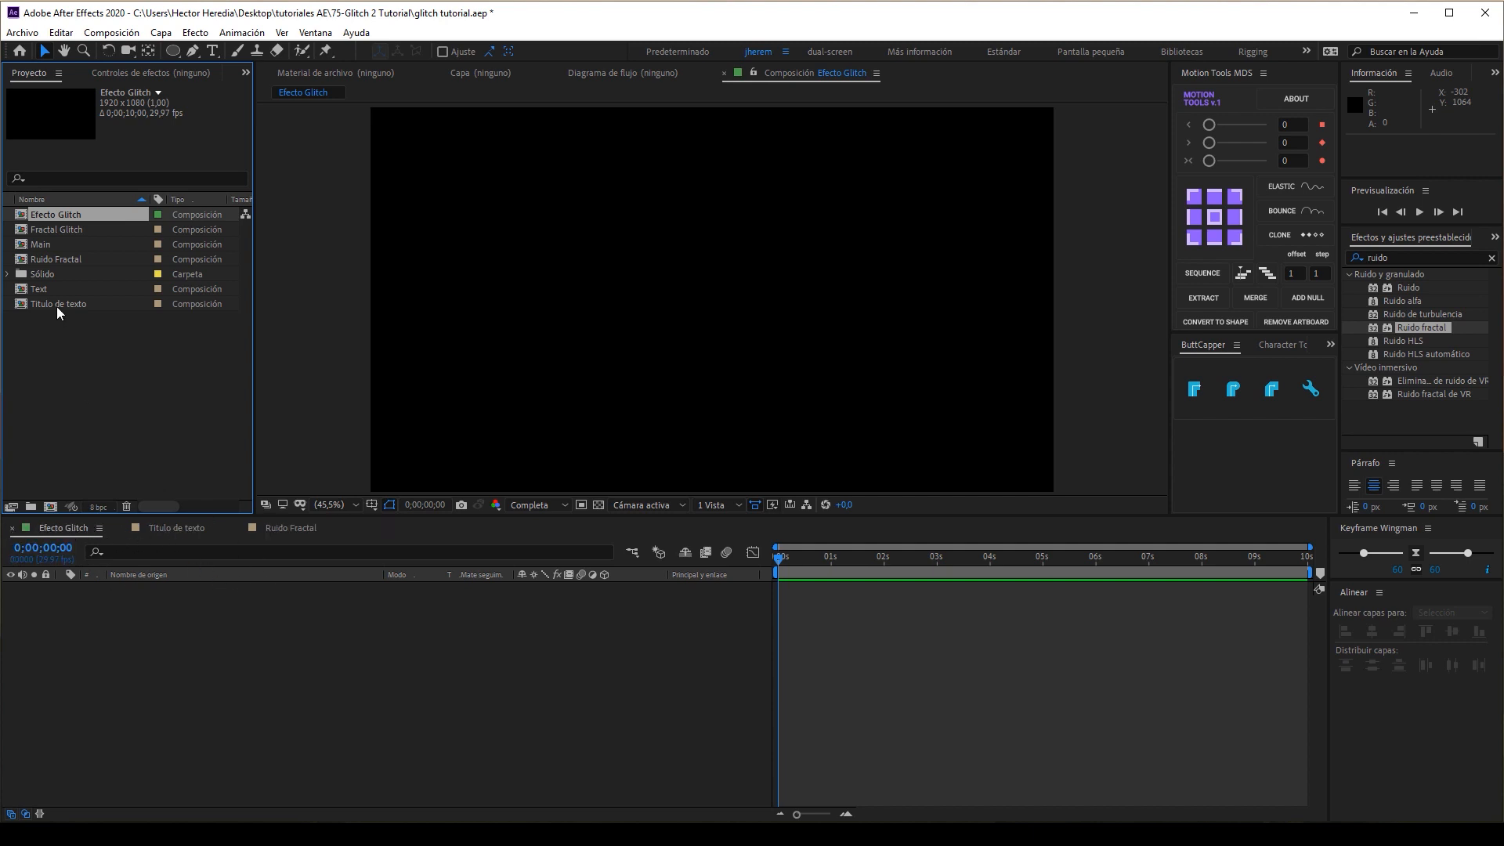
- Place the Titulo de texto composition in Efecto Glitch with Ruido Fractal above it, and hide the Ruido Fractal layer
drag(57, 307, 95, 625)
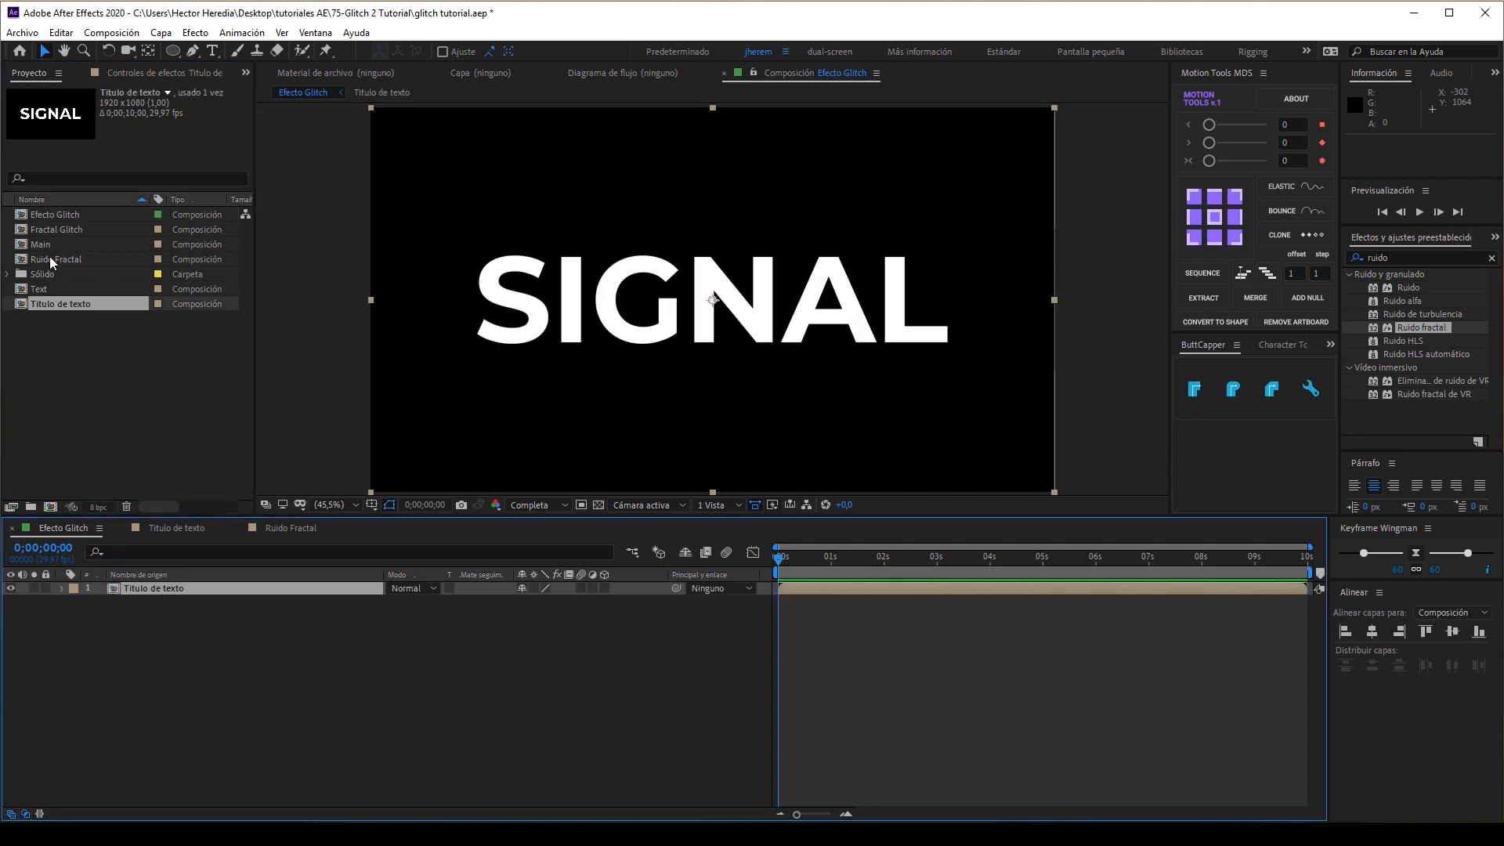
drag(52, 264, 73, 586)
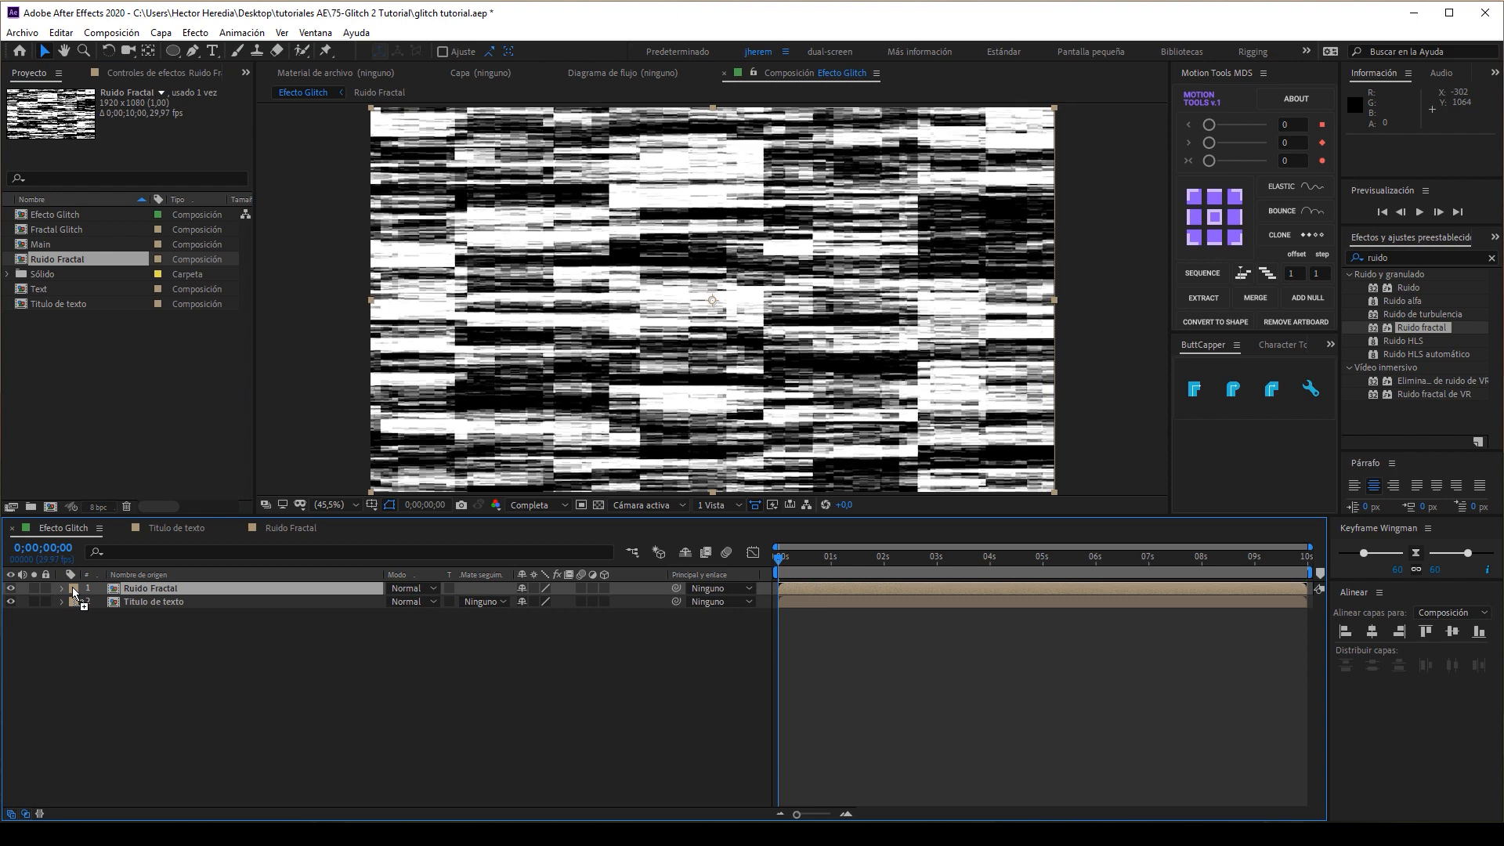
click(10, 589)
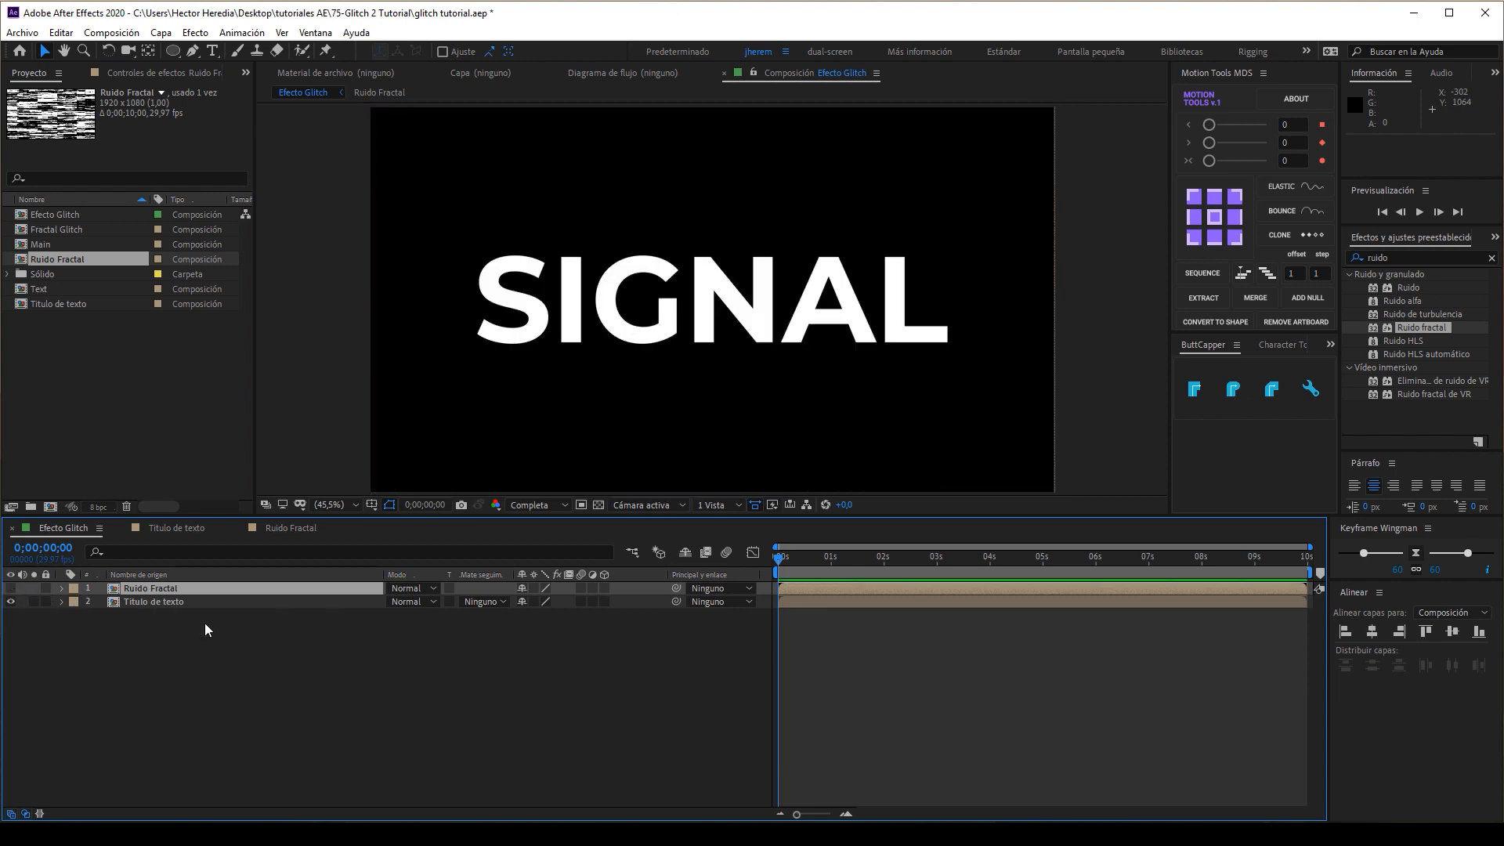
- Set the label colour of the Titulo de texto layer to Amarillo and of the Ruido Fractal layer to Fucsia
click(152, 600)
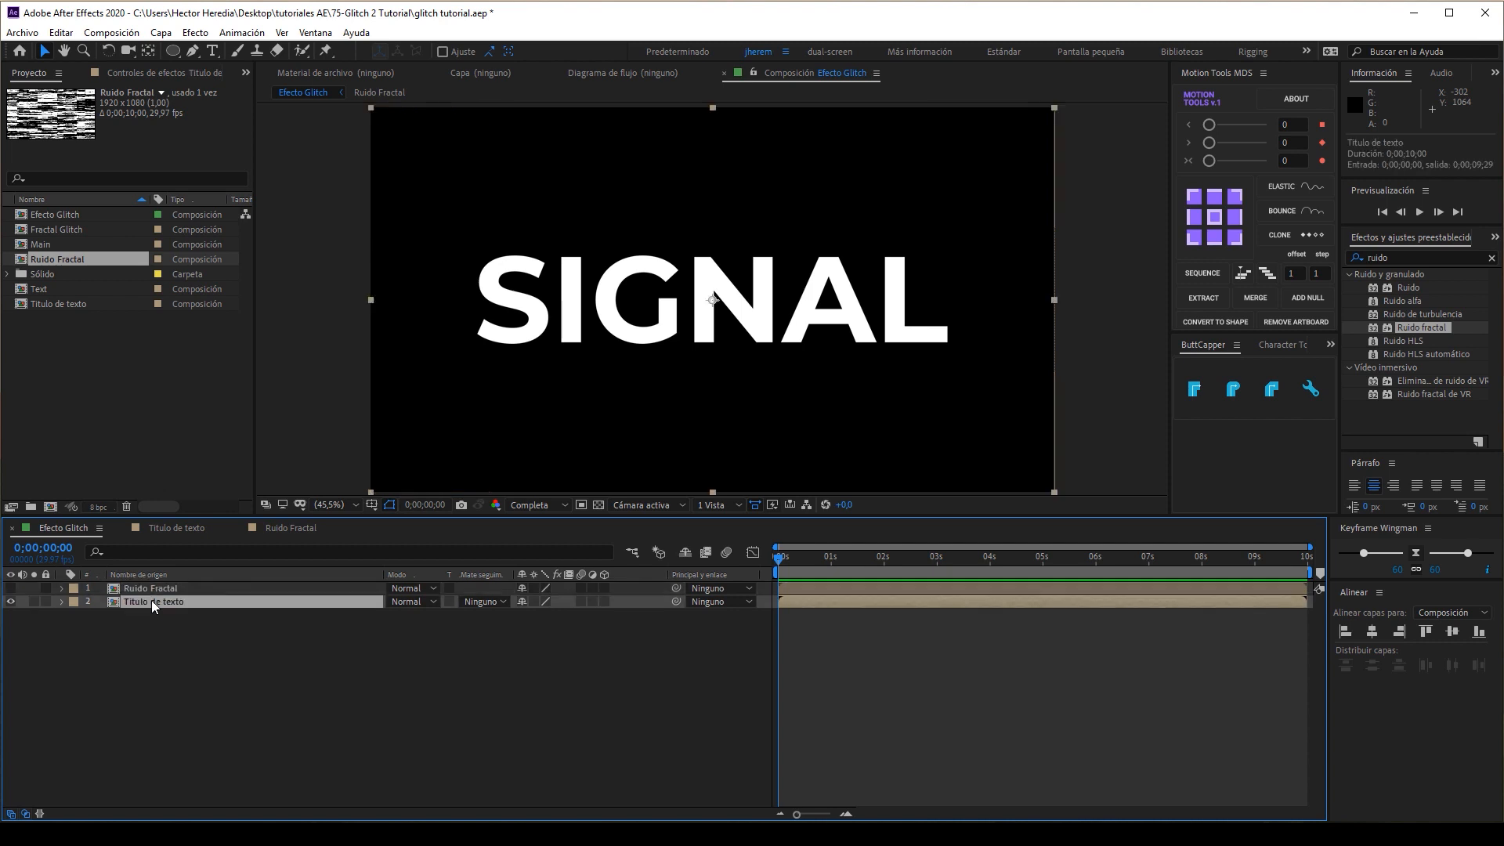
click(75, 600)
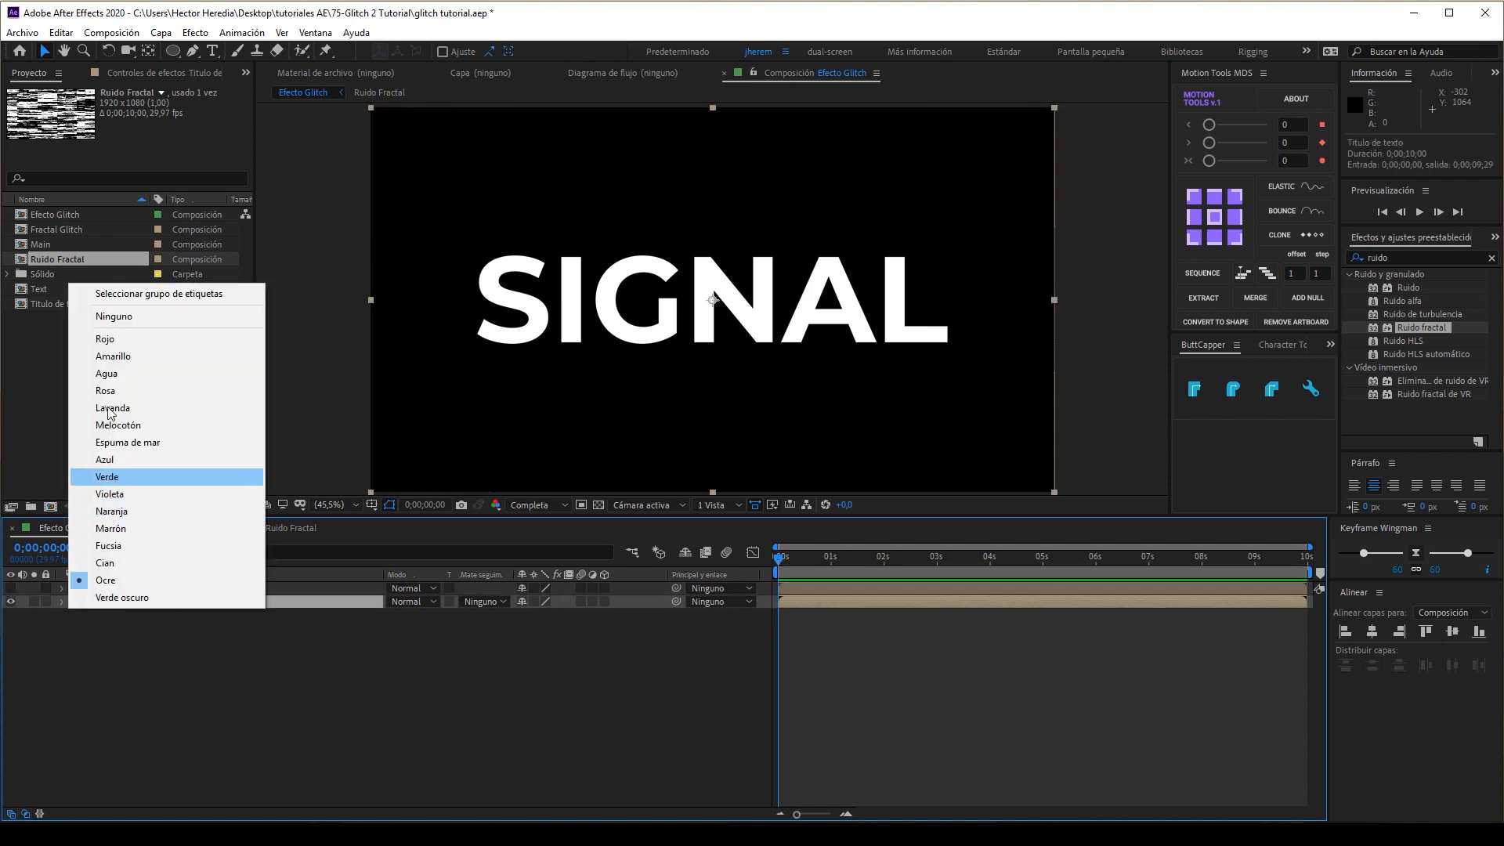
click(113, 356)
click(76, 593)
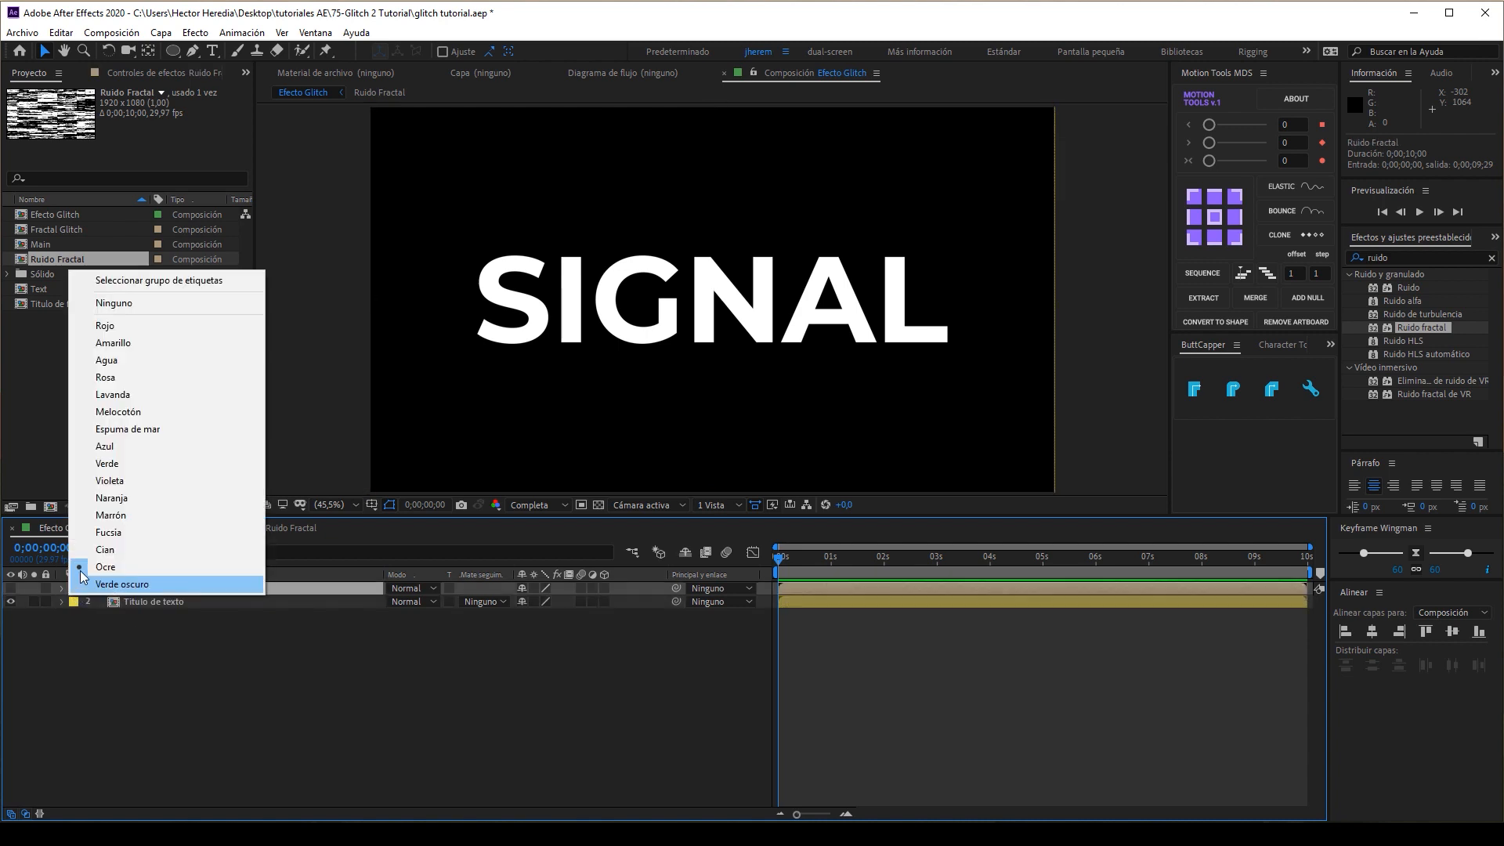
click(134, 527)
- Apply the Mapa de desplazamiento effect to the Titulo de texto layer and choose Ruido Fractal as its displacement map layer
click(148, 602)
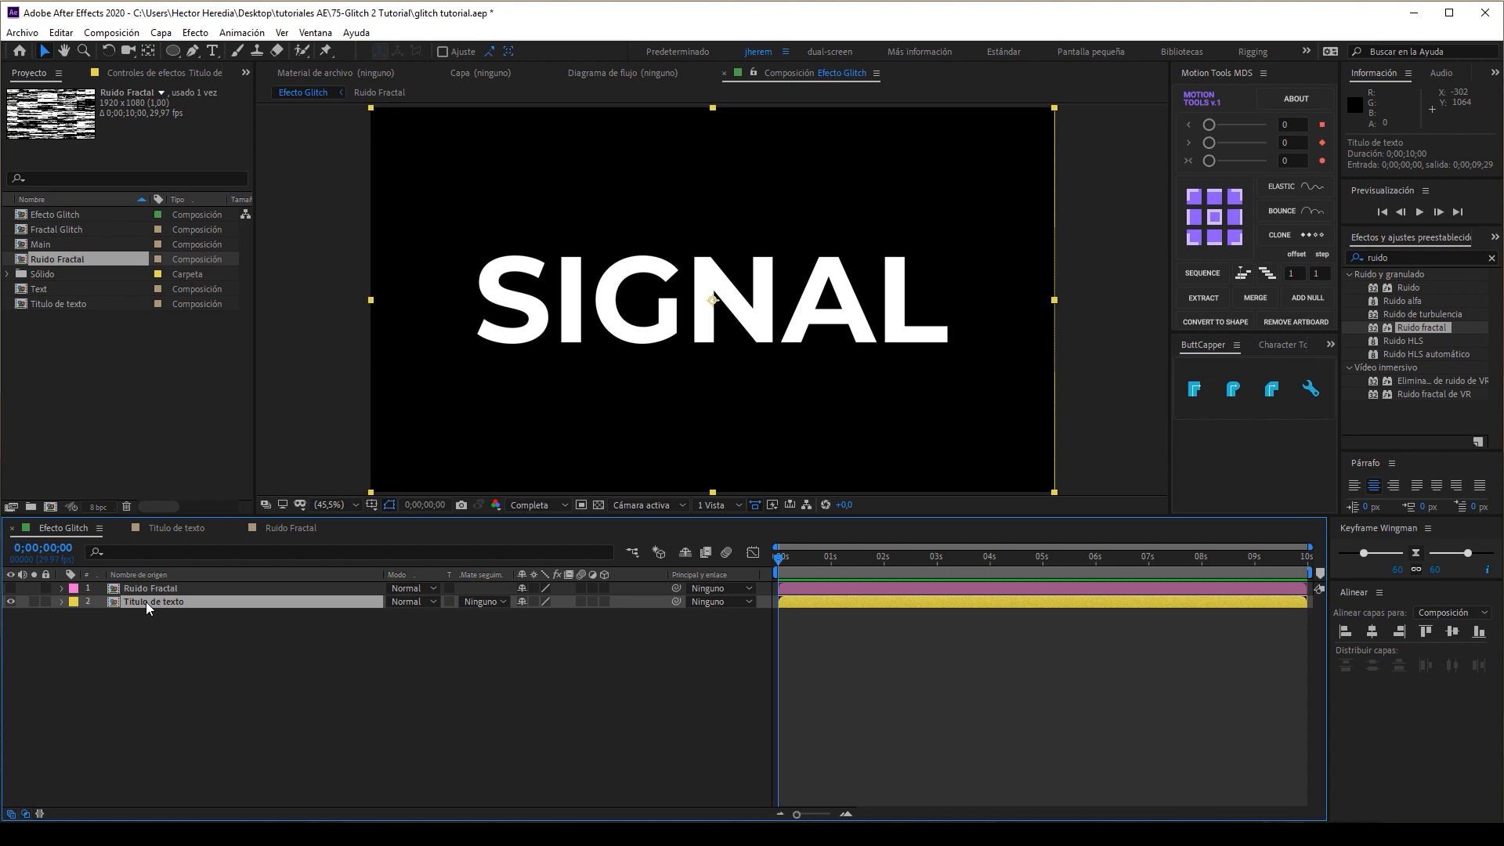
key(ctrl+space)
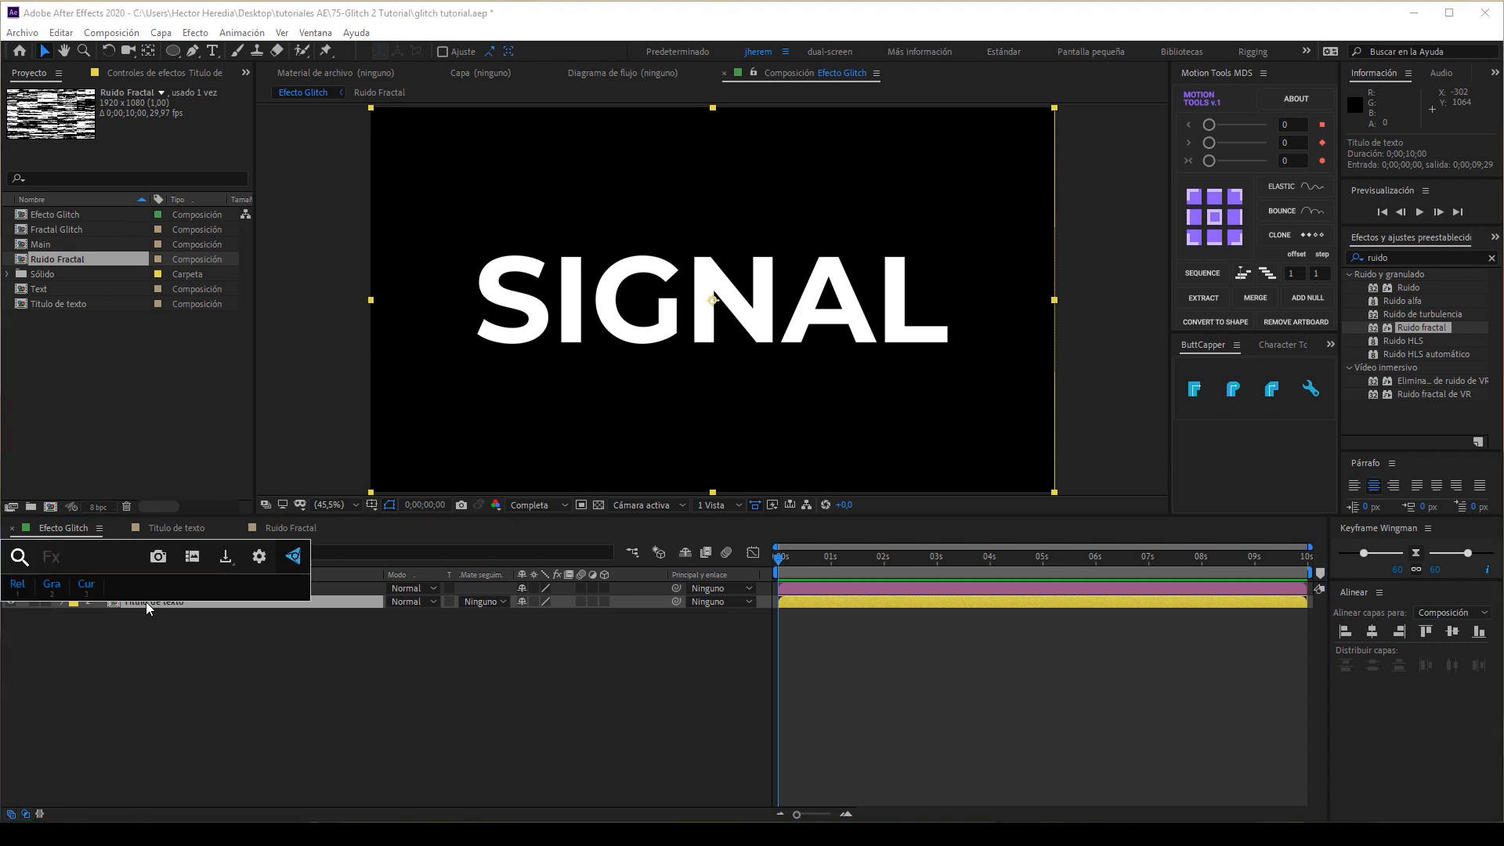
text(mapa)
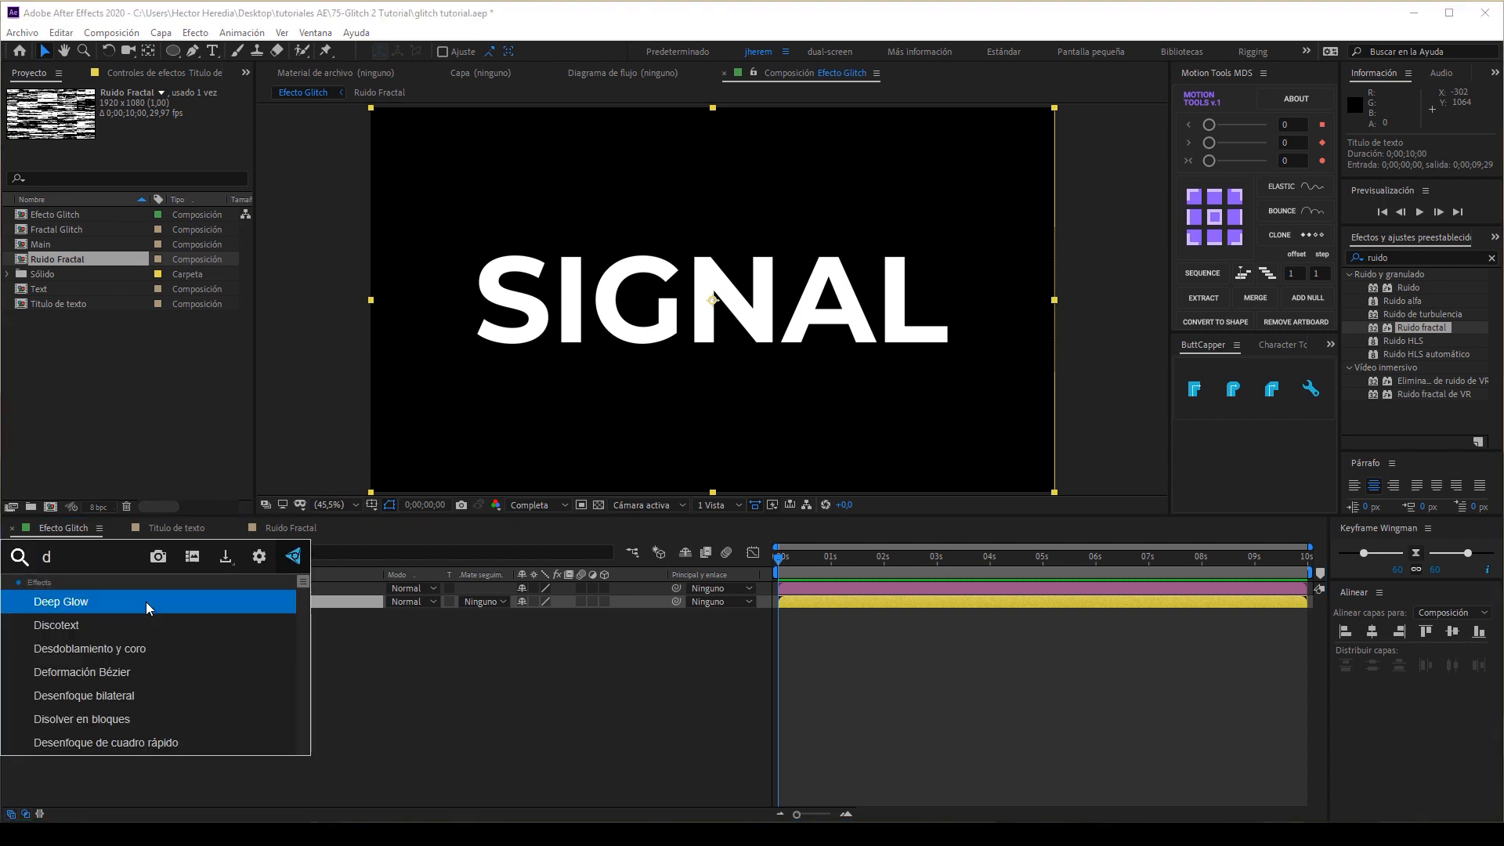
click(145, 601)
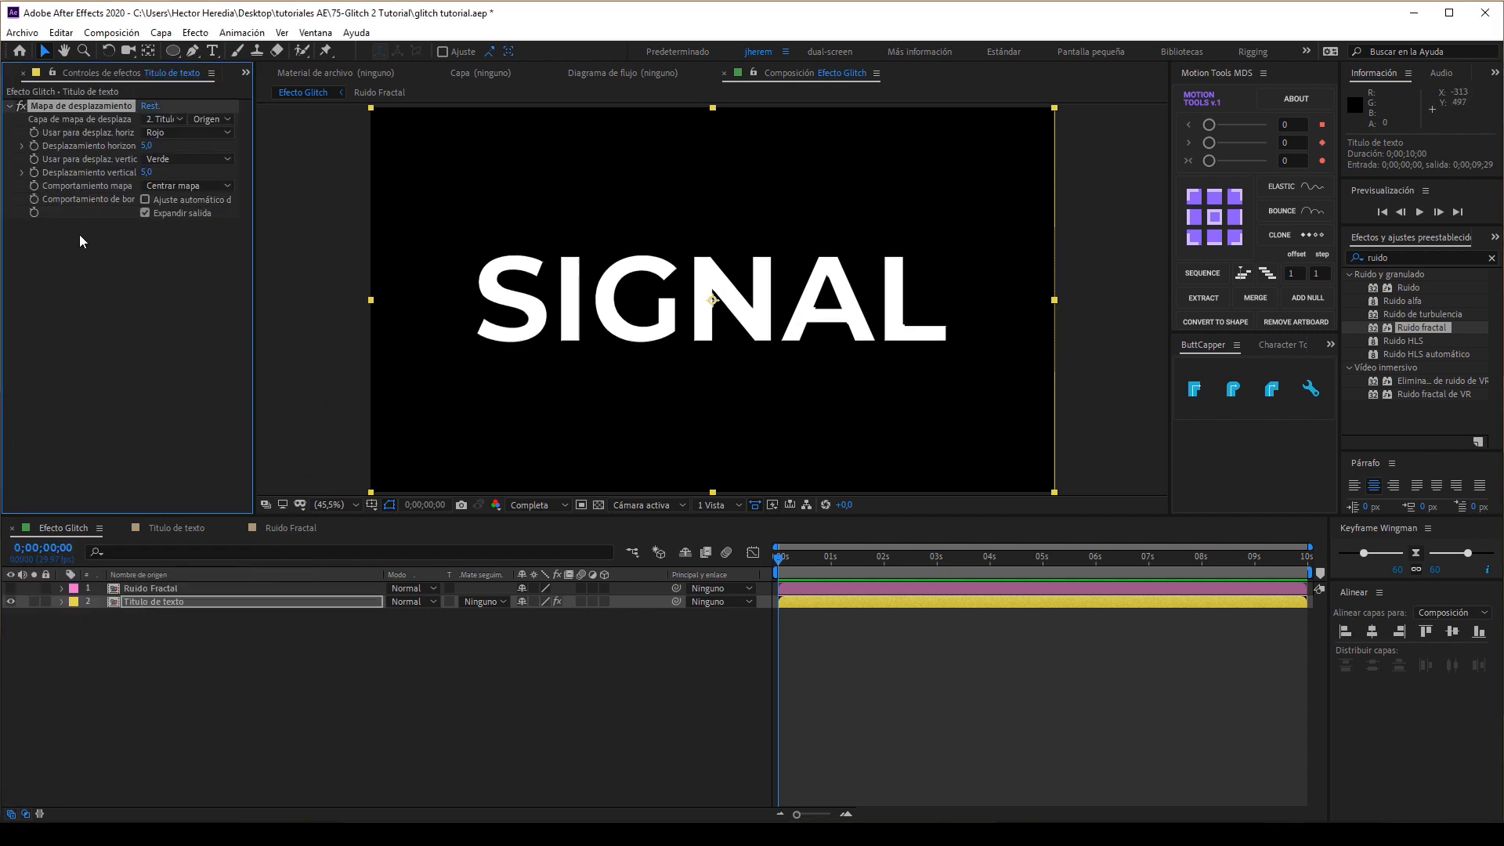
click(162, 118)
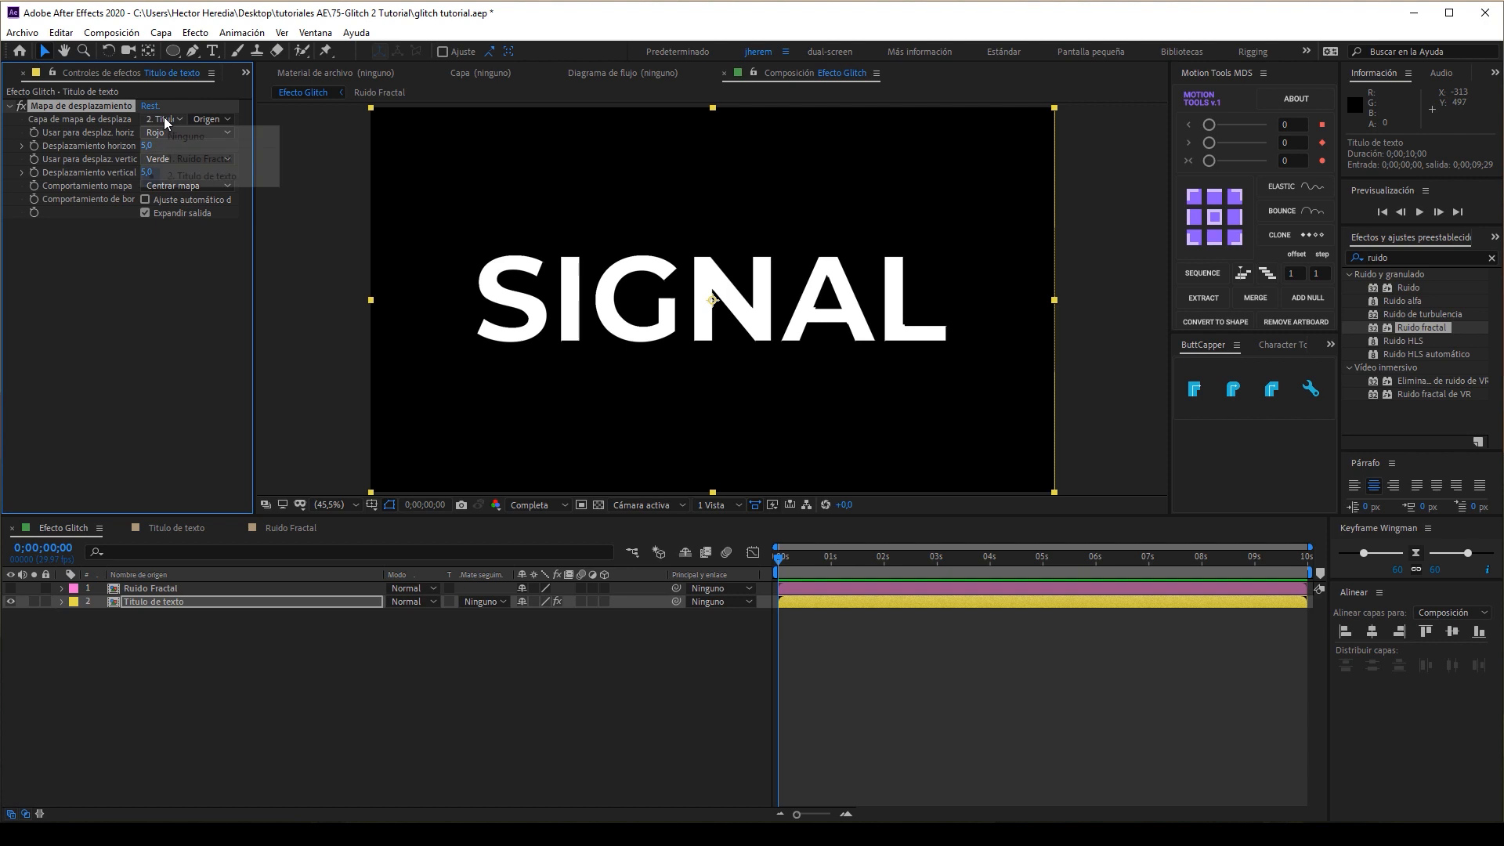
click(218, 161)
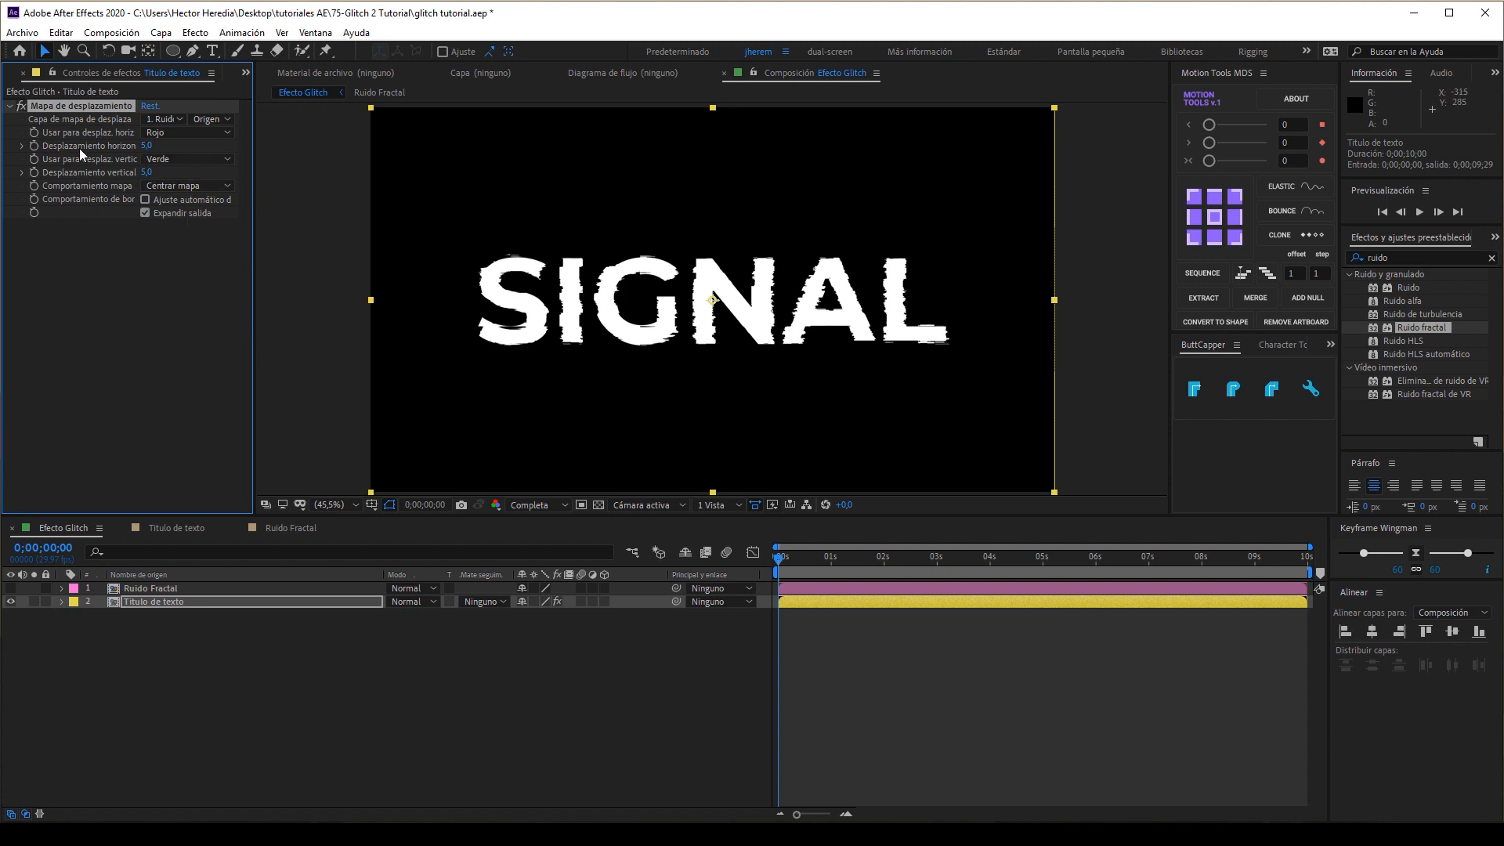
- Set the title's maximum horizontal displacement to 500 and keyframe it at the start of the composition
click(145, 146)
text(500)
key(Return)
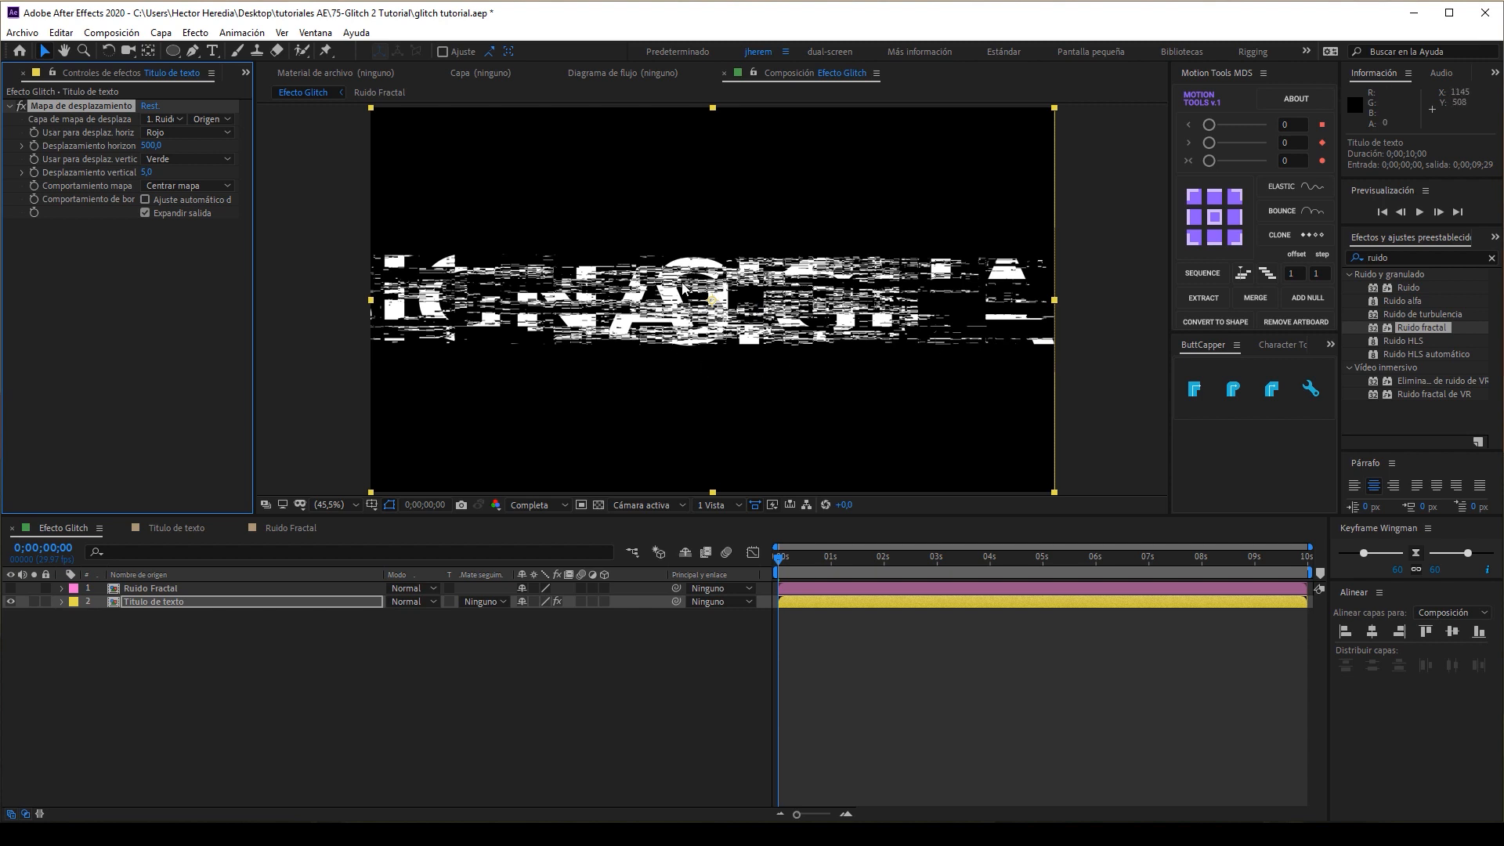
click(152, 603)
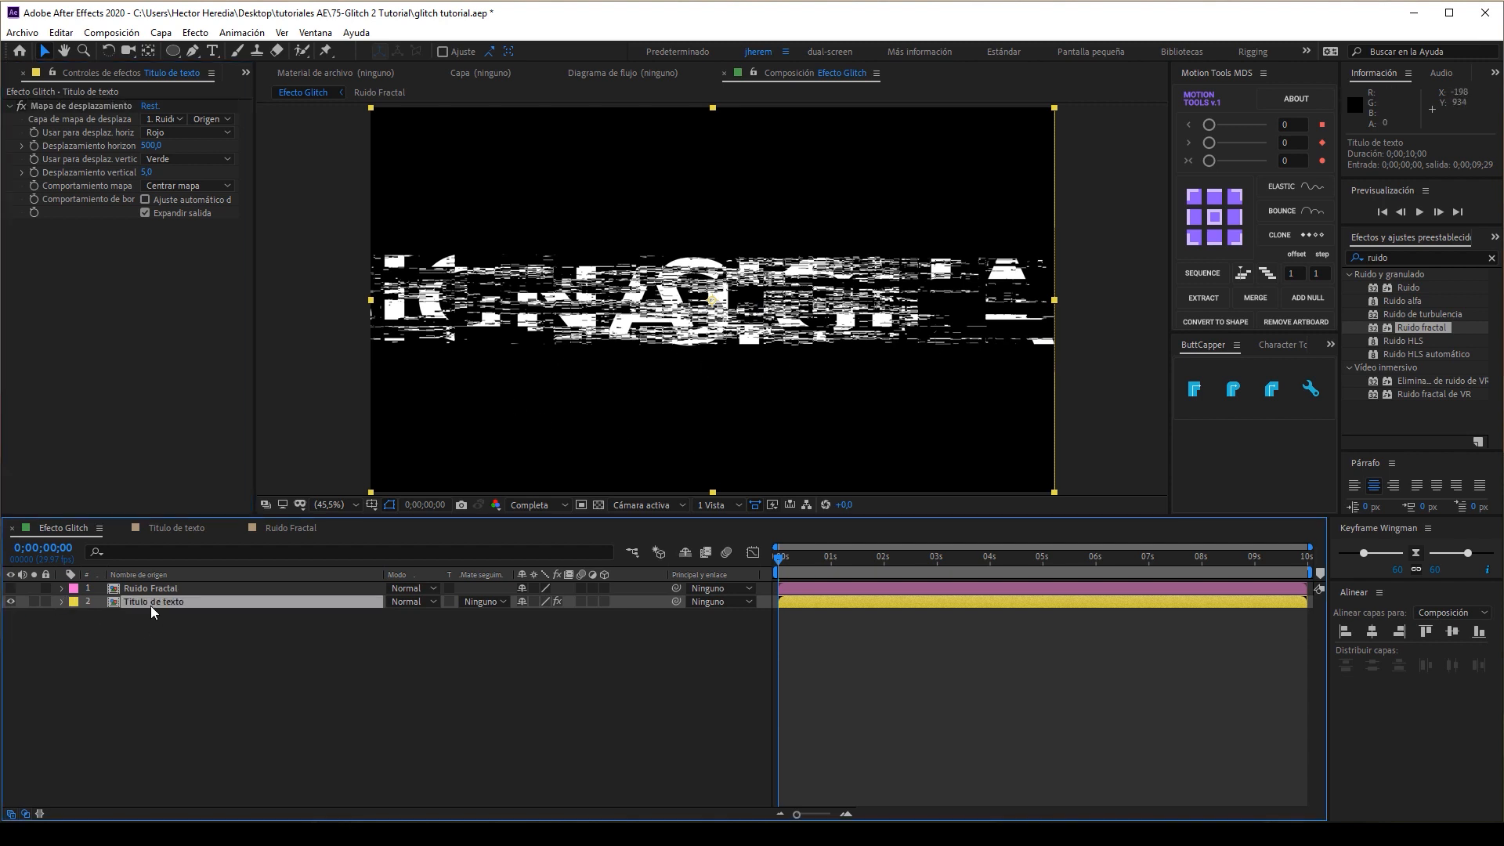
click(34, 146)
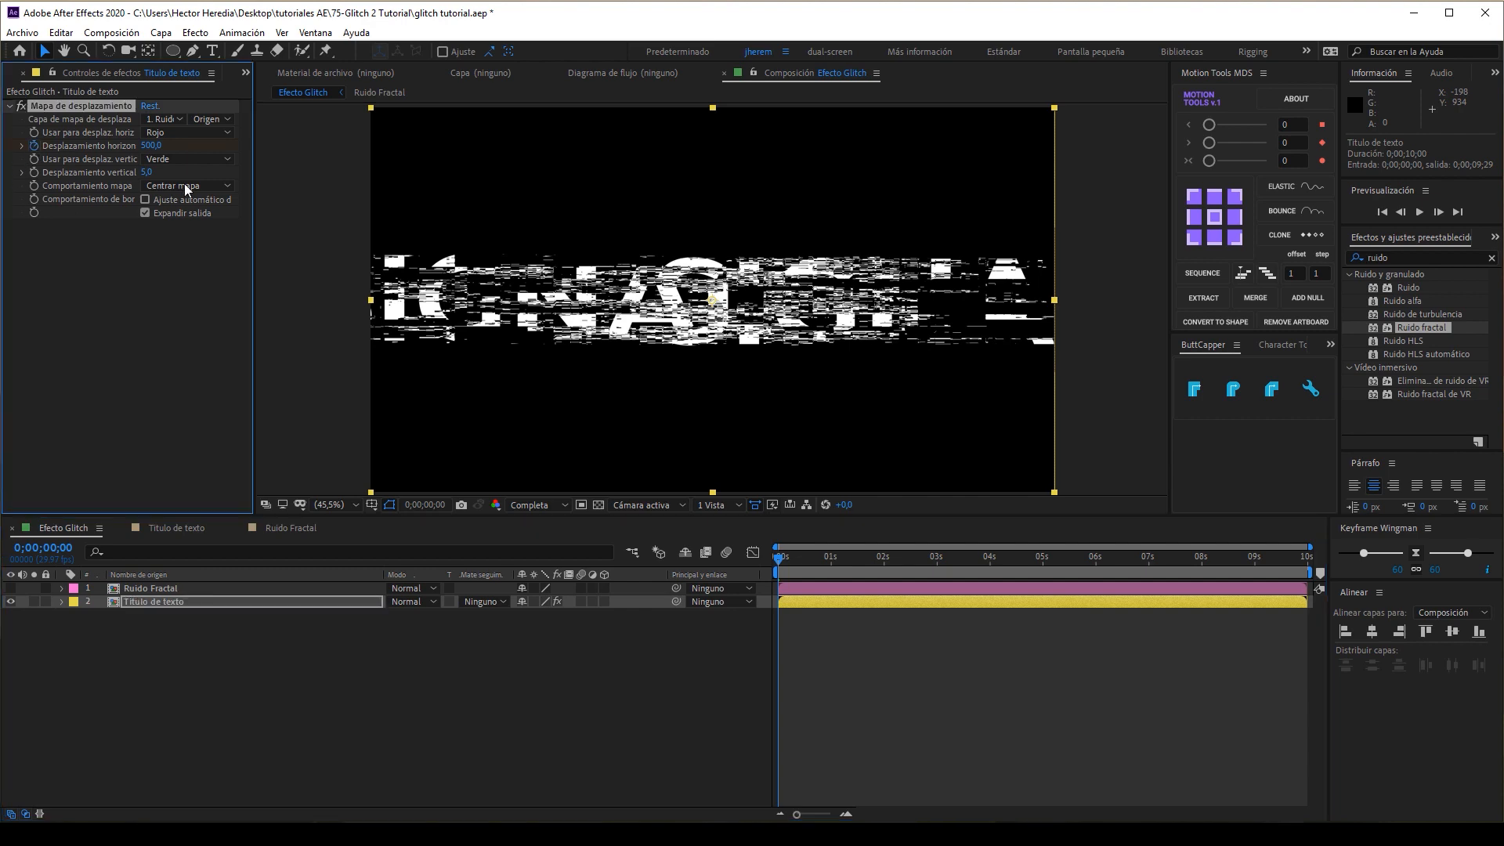
- Try much larger vertical displacement values on the title and undo the change
drag(149, 173, 752, 744)
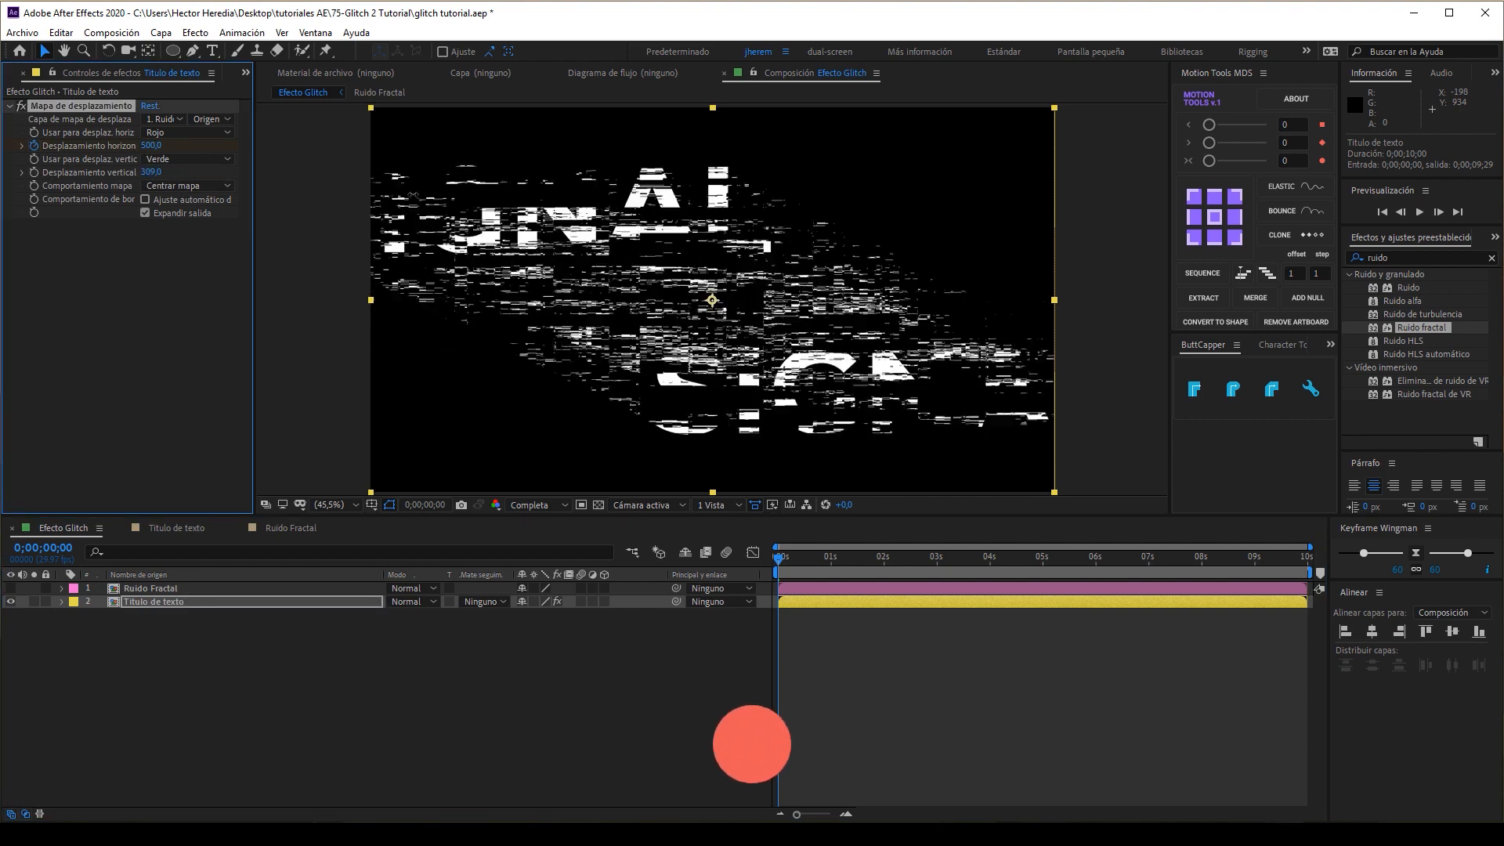
drag(413, 195, 448, 202)
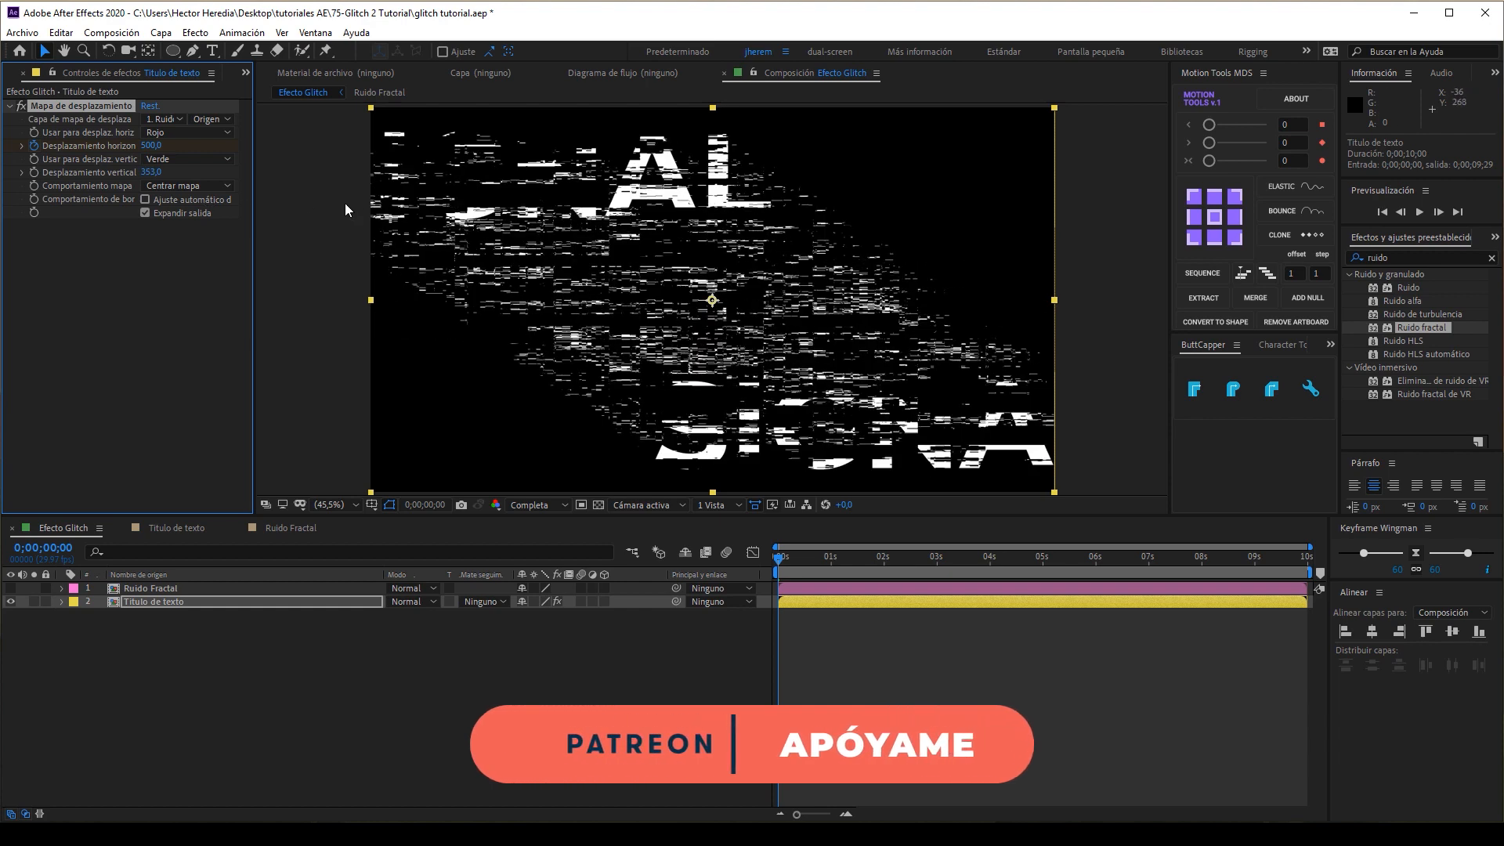
key(ctrl+z)
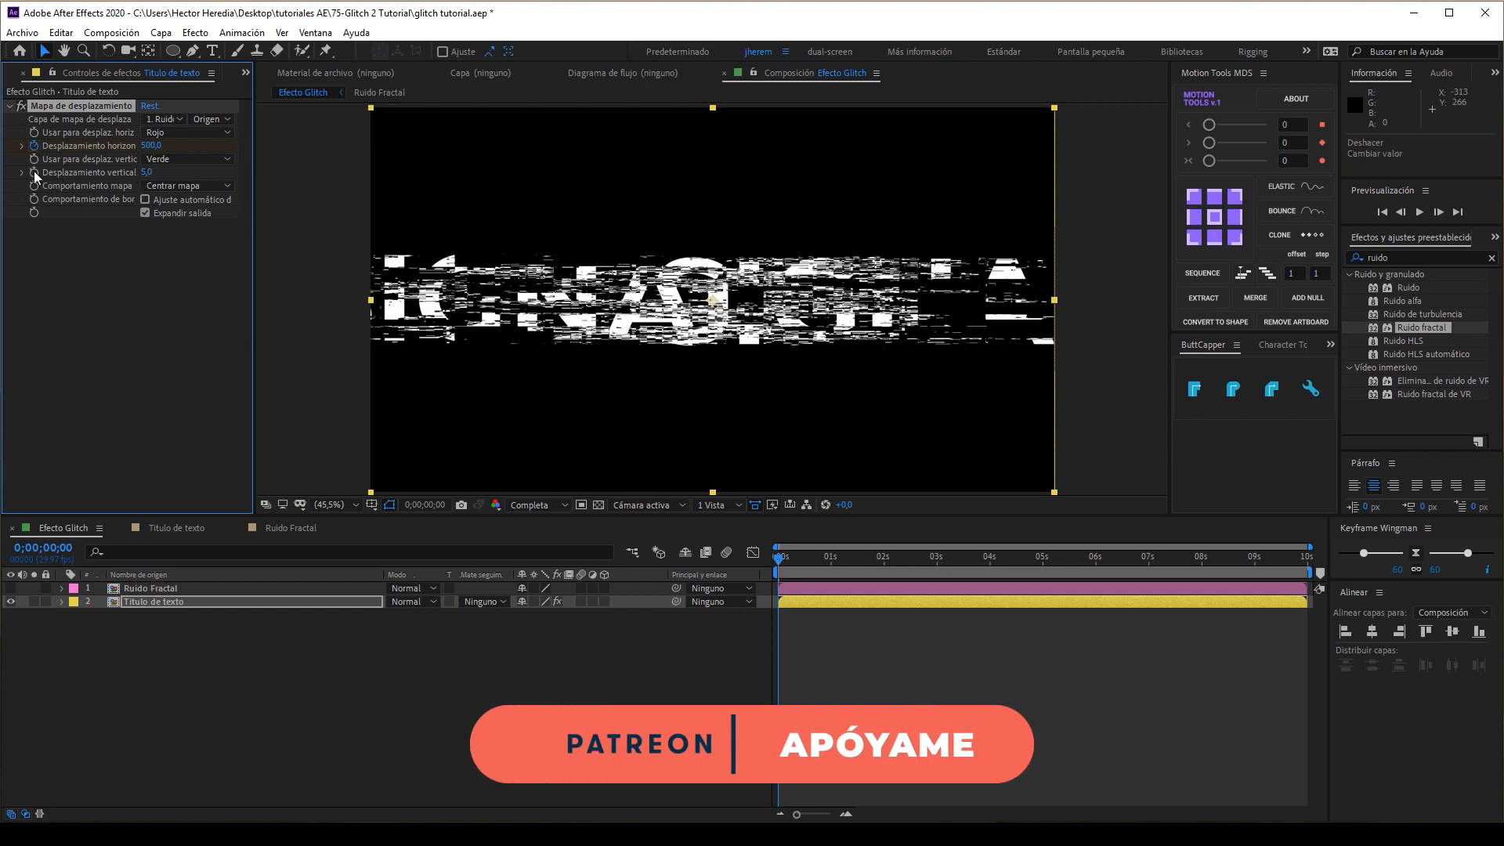
- Keyframe the title's maximum horizontal and vertical displacement to 0 at 0;00;01;04, and preview the animation from the start
click(221, 600)
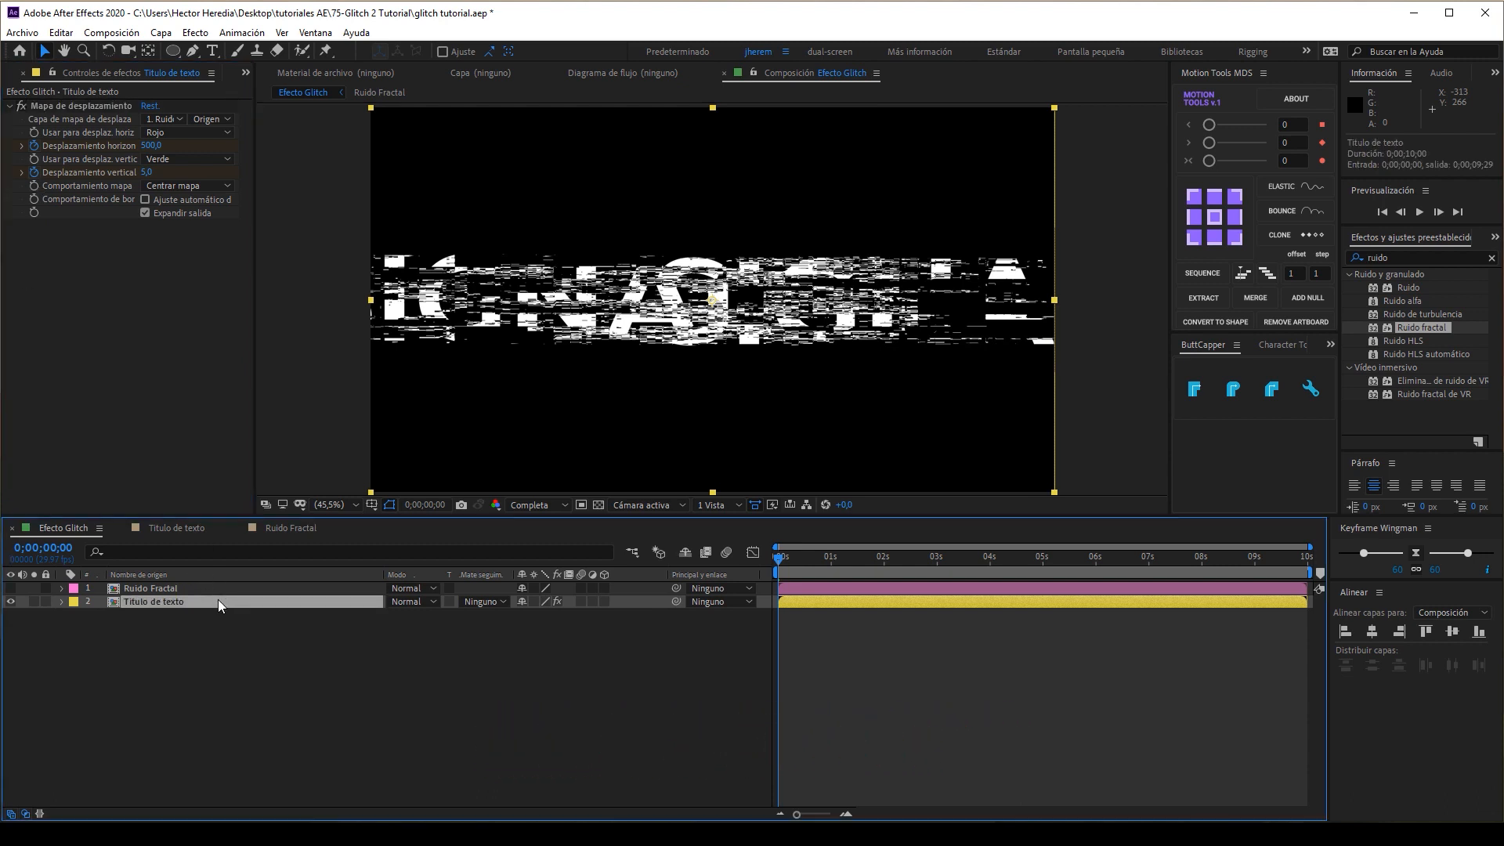
key(u)
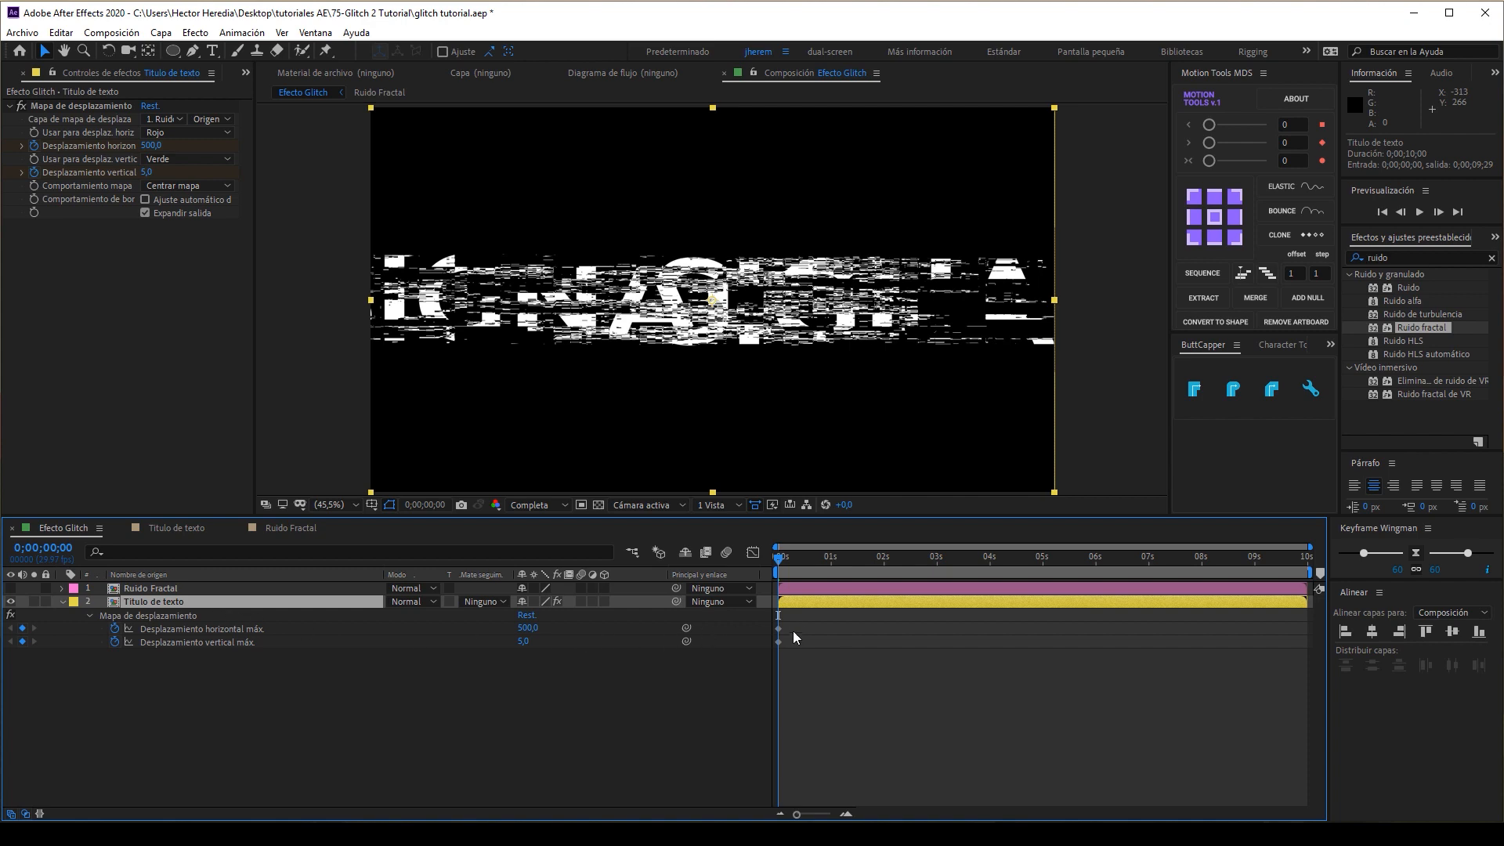
scroll(813, 647, up, 4)
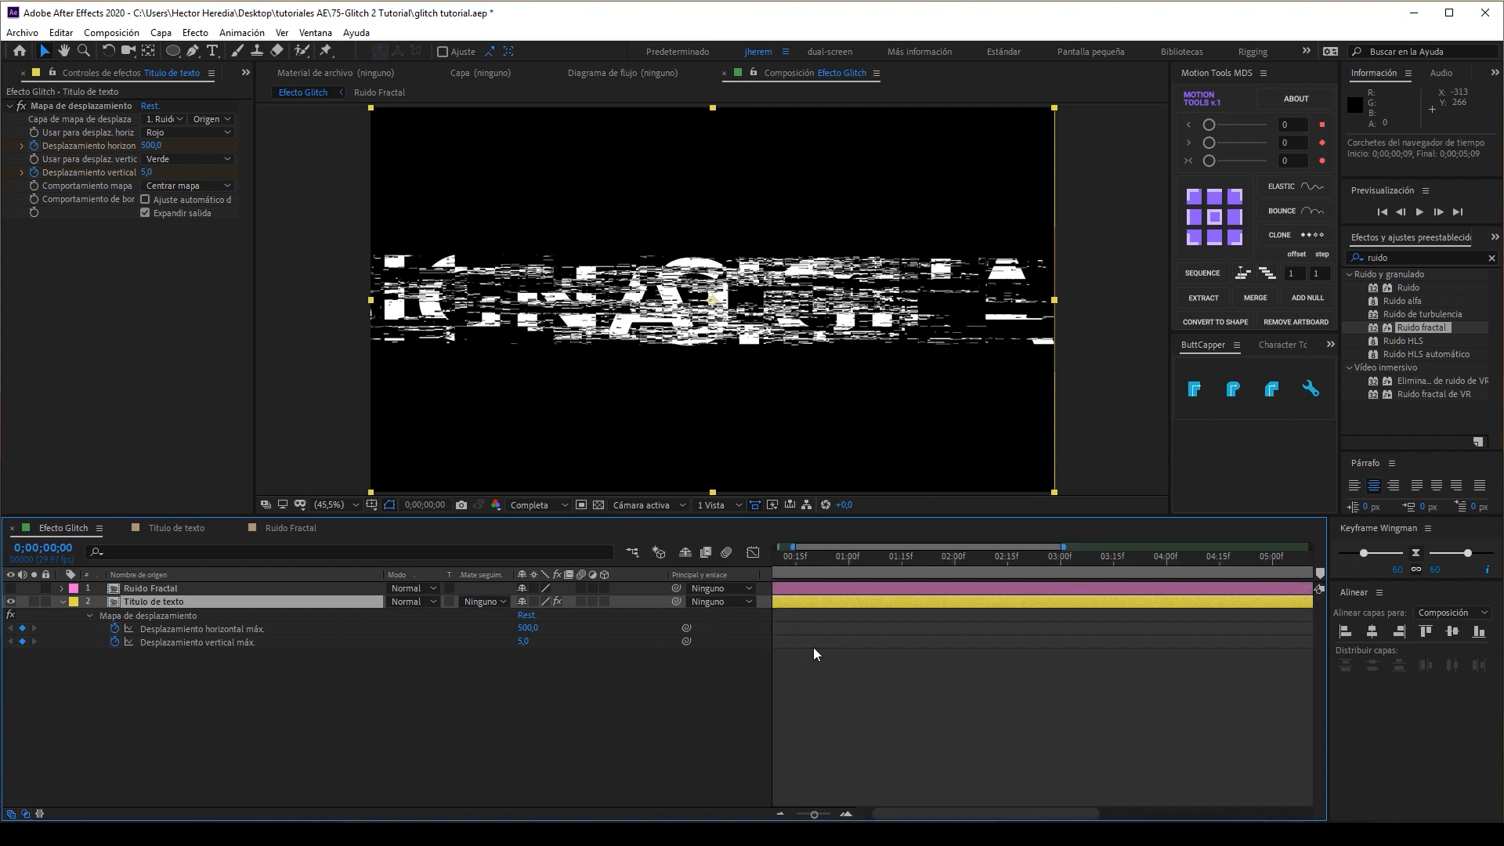
mouse_move(1004, 565)
mouse_down()
mouse_move(1026, 564)
mouse_move(1018, 574)
mouse_up()
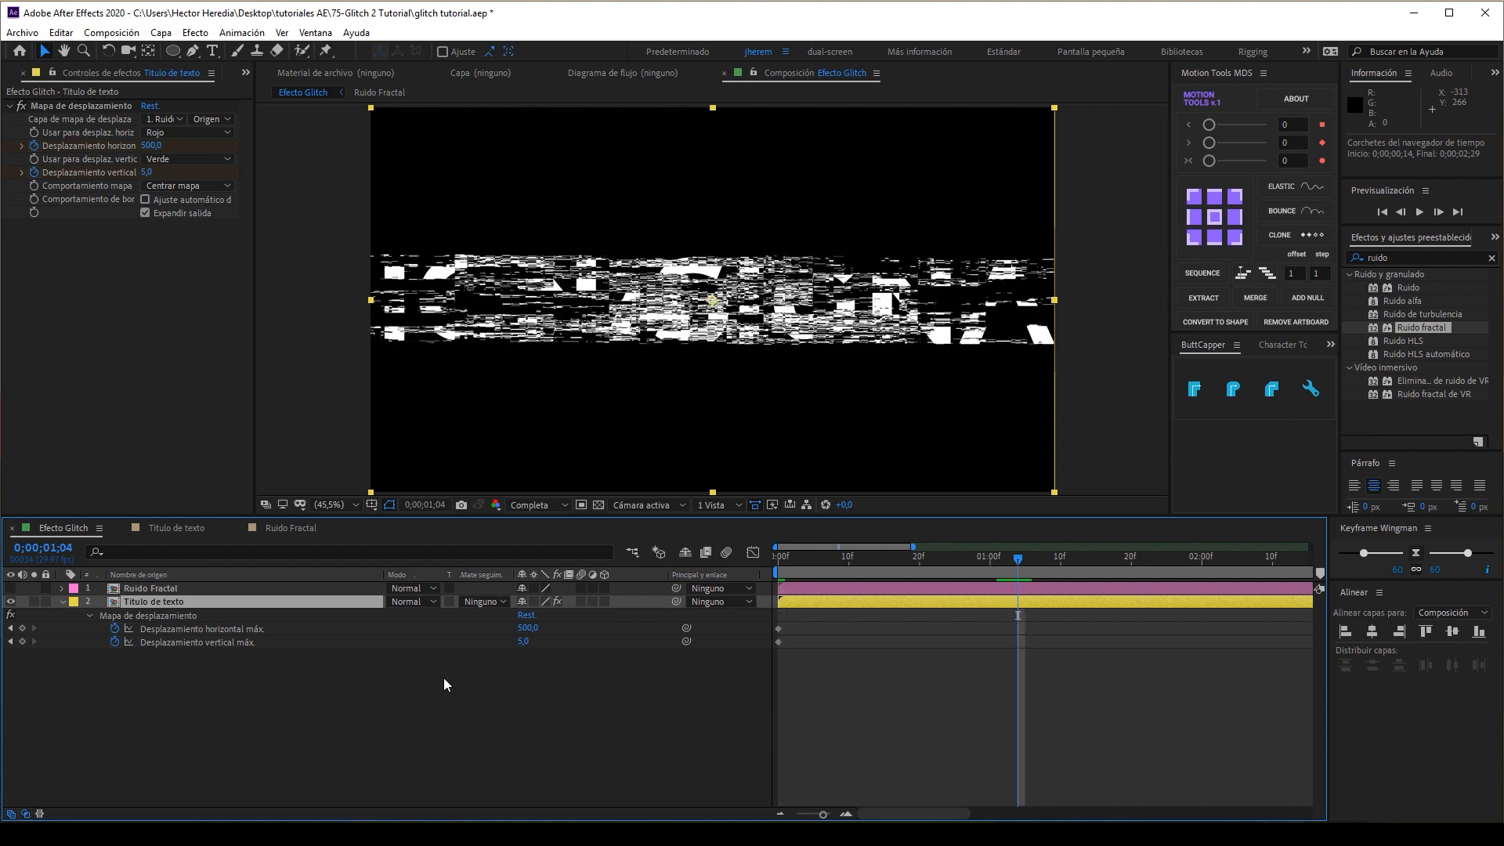
click(527, 627)
text(0)
key(Return)
click(524, 641)
text(0)
key(Return)
drag(1021, 563, 754, 575)
key(space)
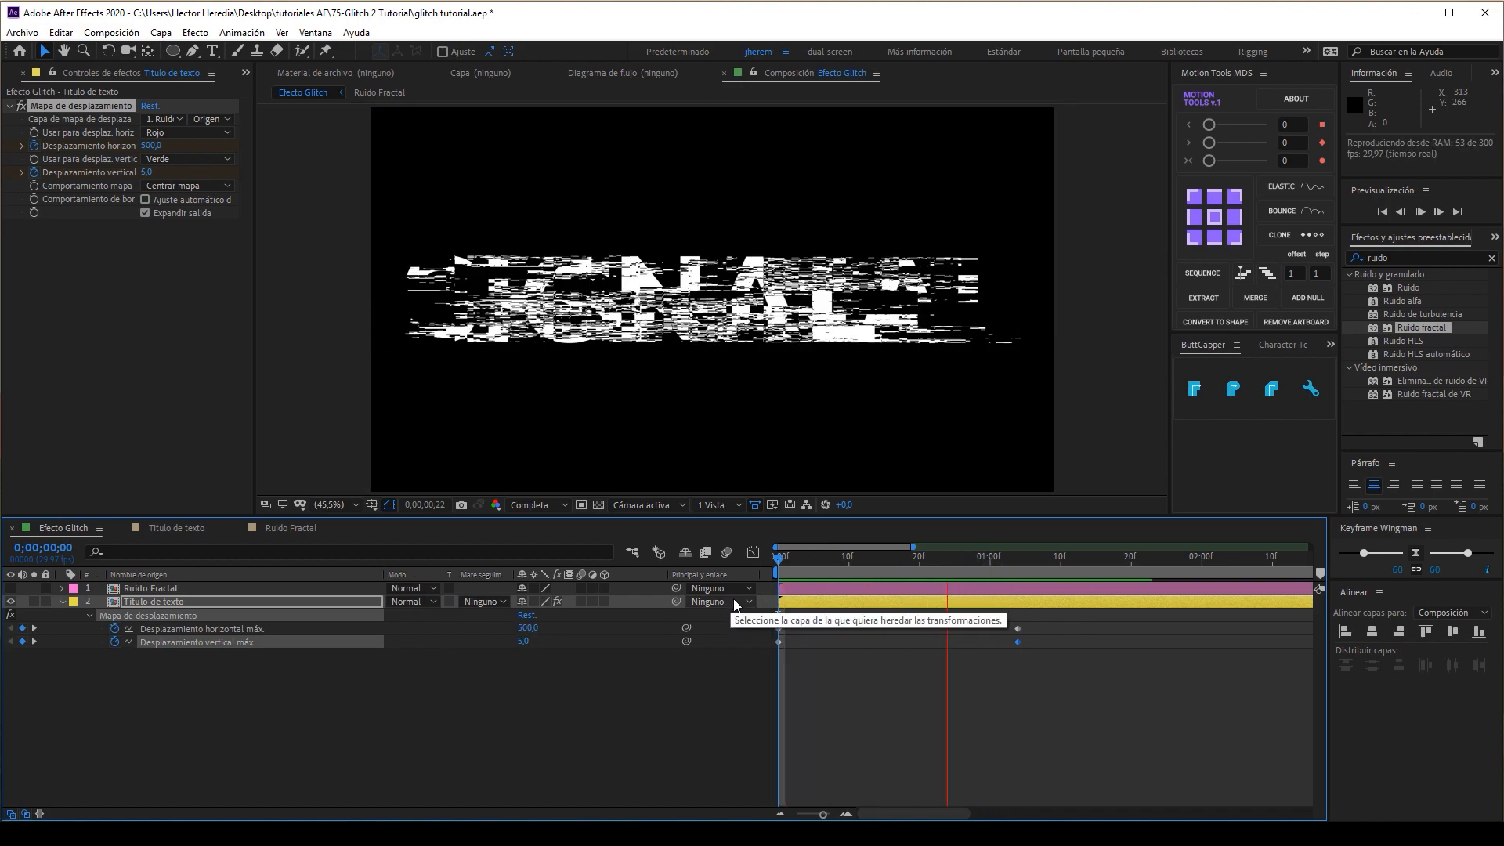
- Keyframe the title's maximum displacement at 0;00;01;00 to 400 horizontal and 19,6 vertical, and preview the animation
click(990, 567)
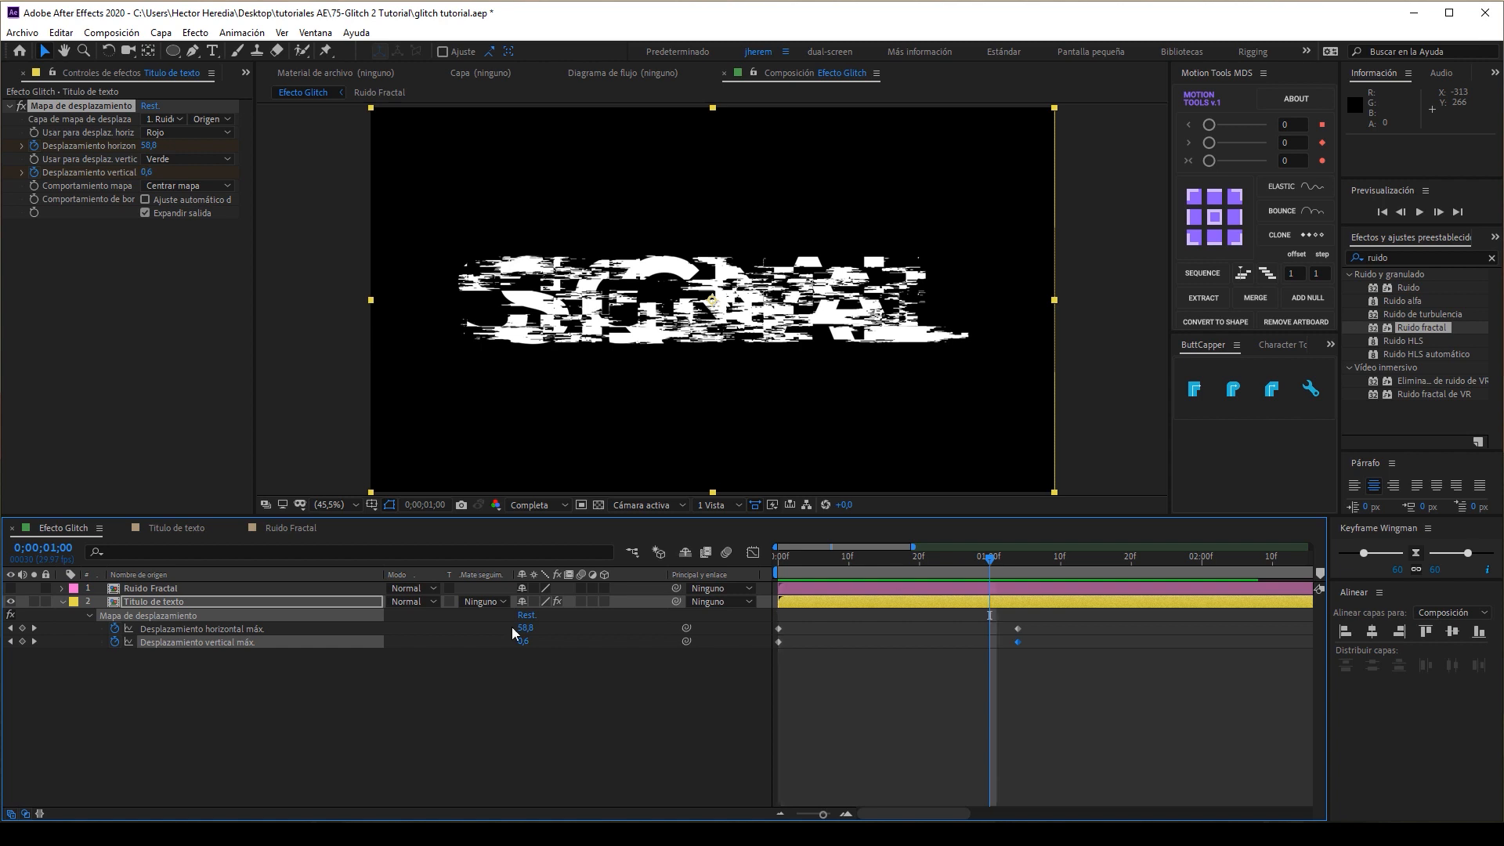
click(499, 663)
click(523, 628)
text(400)
key(Return)
drag(520, 642, 541, 642)
key(space)
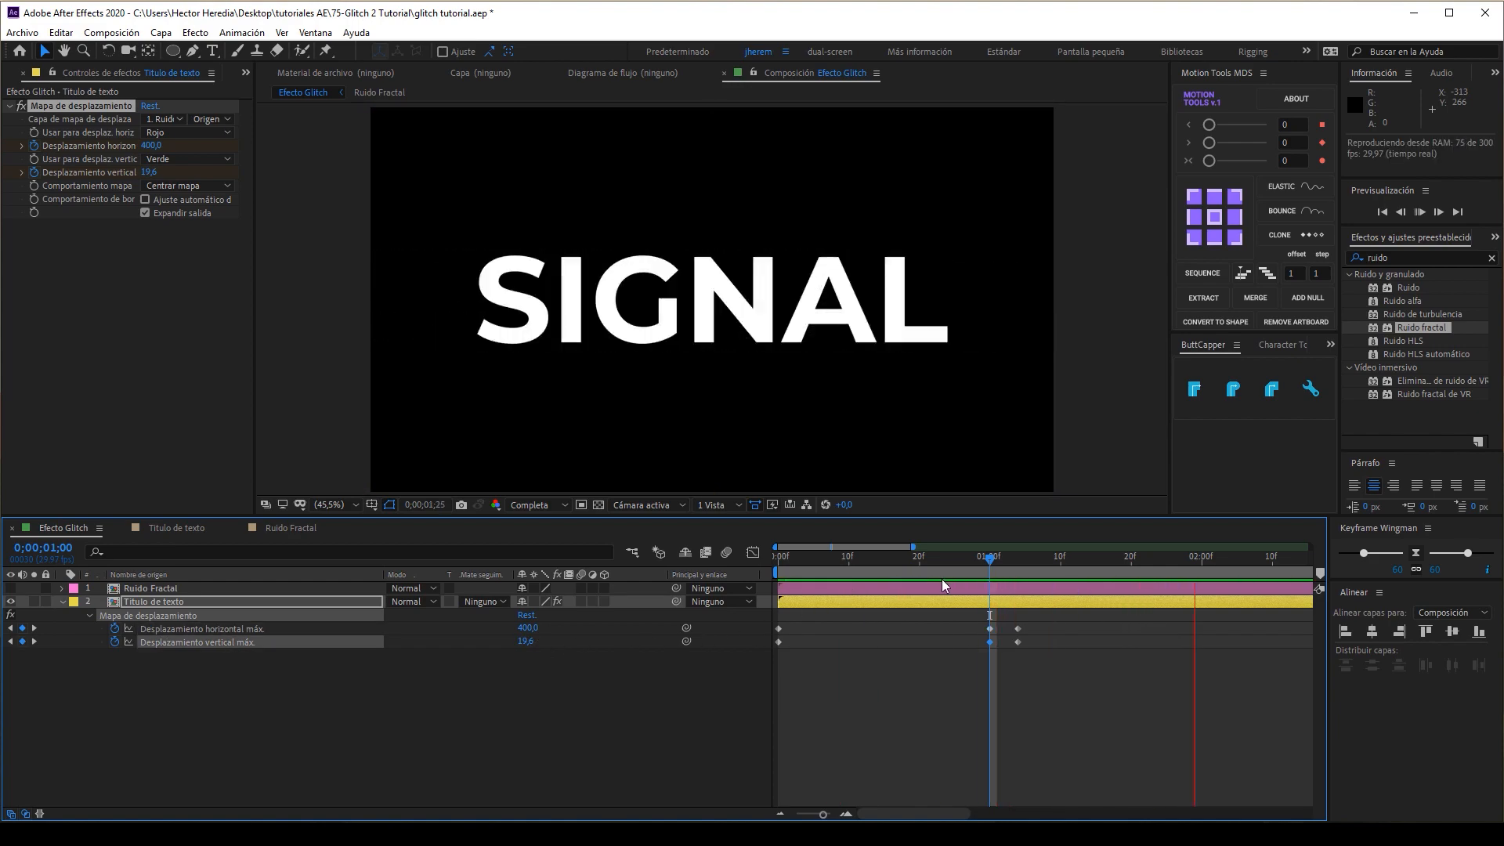
key(space)
- Move the title's horizontal and vertical displacement keyframes at 0;00;01;00 four frames earlier
shift+click(990, 629)
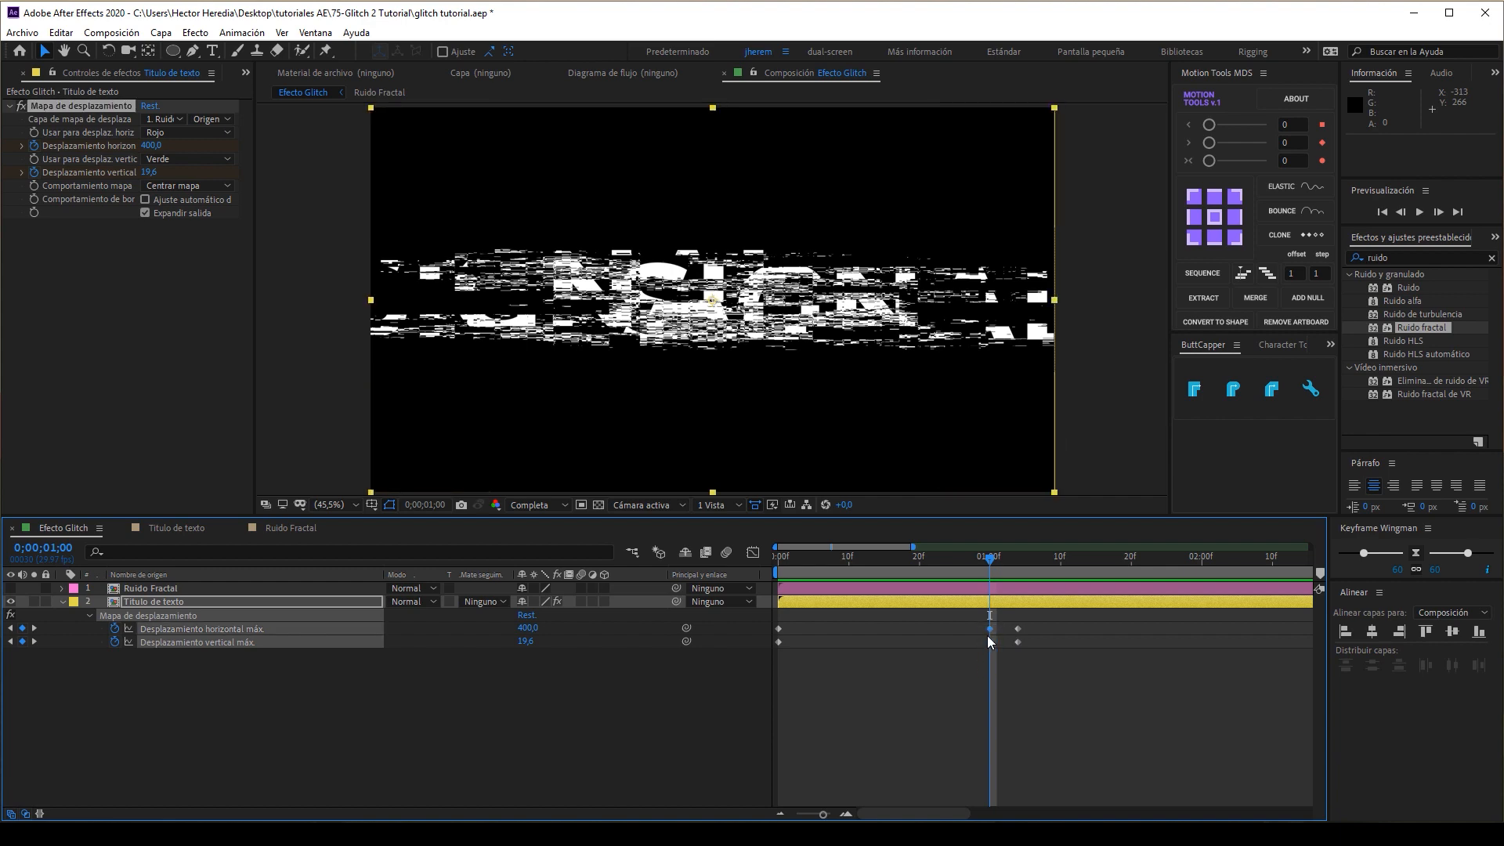
drag(990, 629, 962, 632)
mouse_move(993, 559)
mouse_down()
mouse_move(886, 575)
mouse_move(990, 580)
mouse_up()
click(1013, 650)
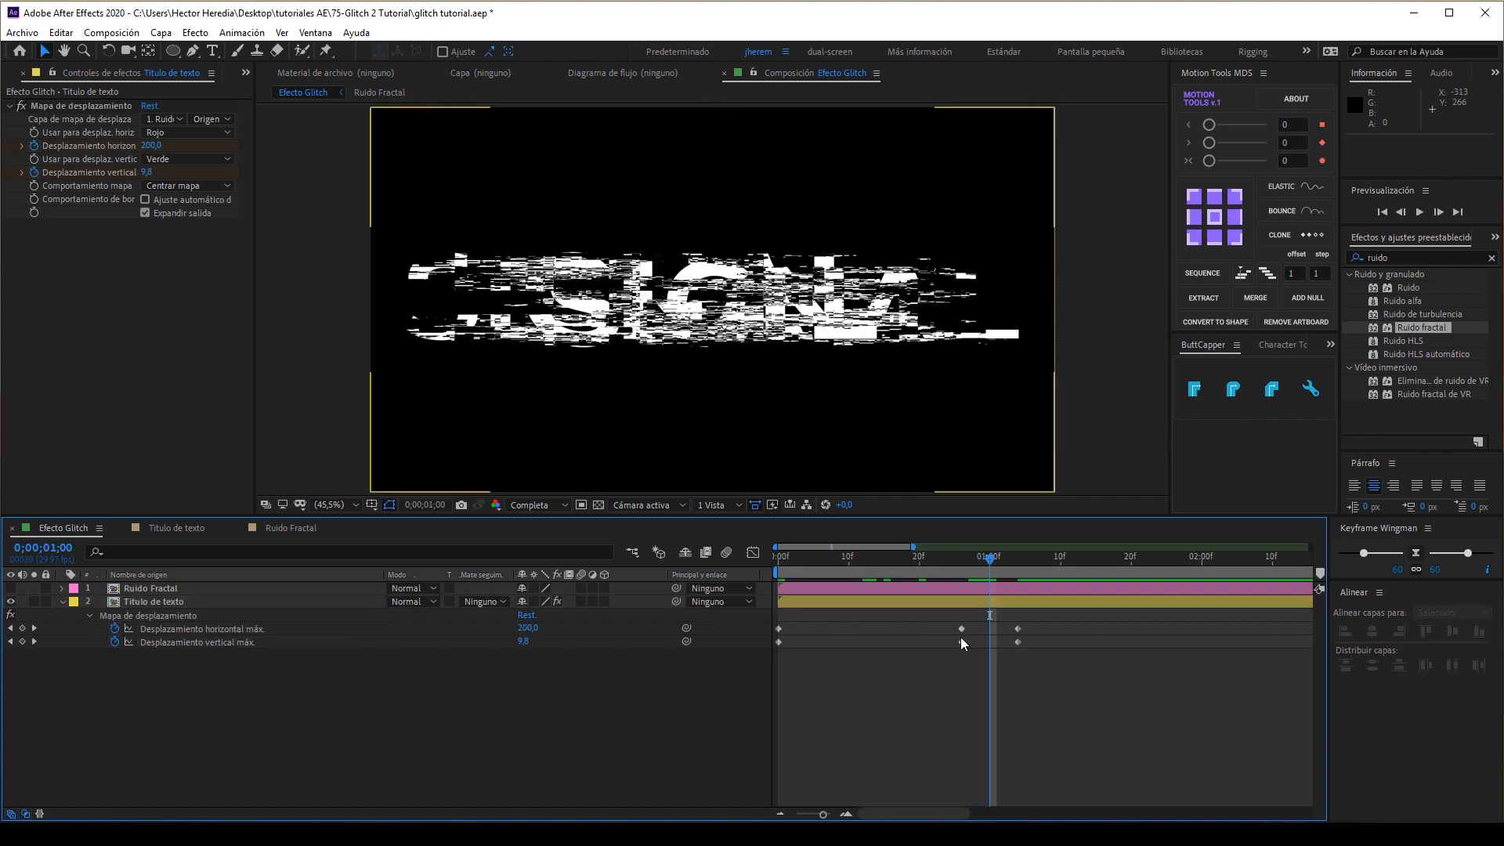
- Keyframe the title's maximum displacement at 0;00;01;00 to 332,8 vertical and 34 horizontal, and preview from the start
drag(523, 641, 785, 660)
drag(527, 627, 421, 655)
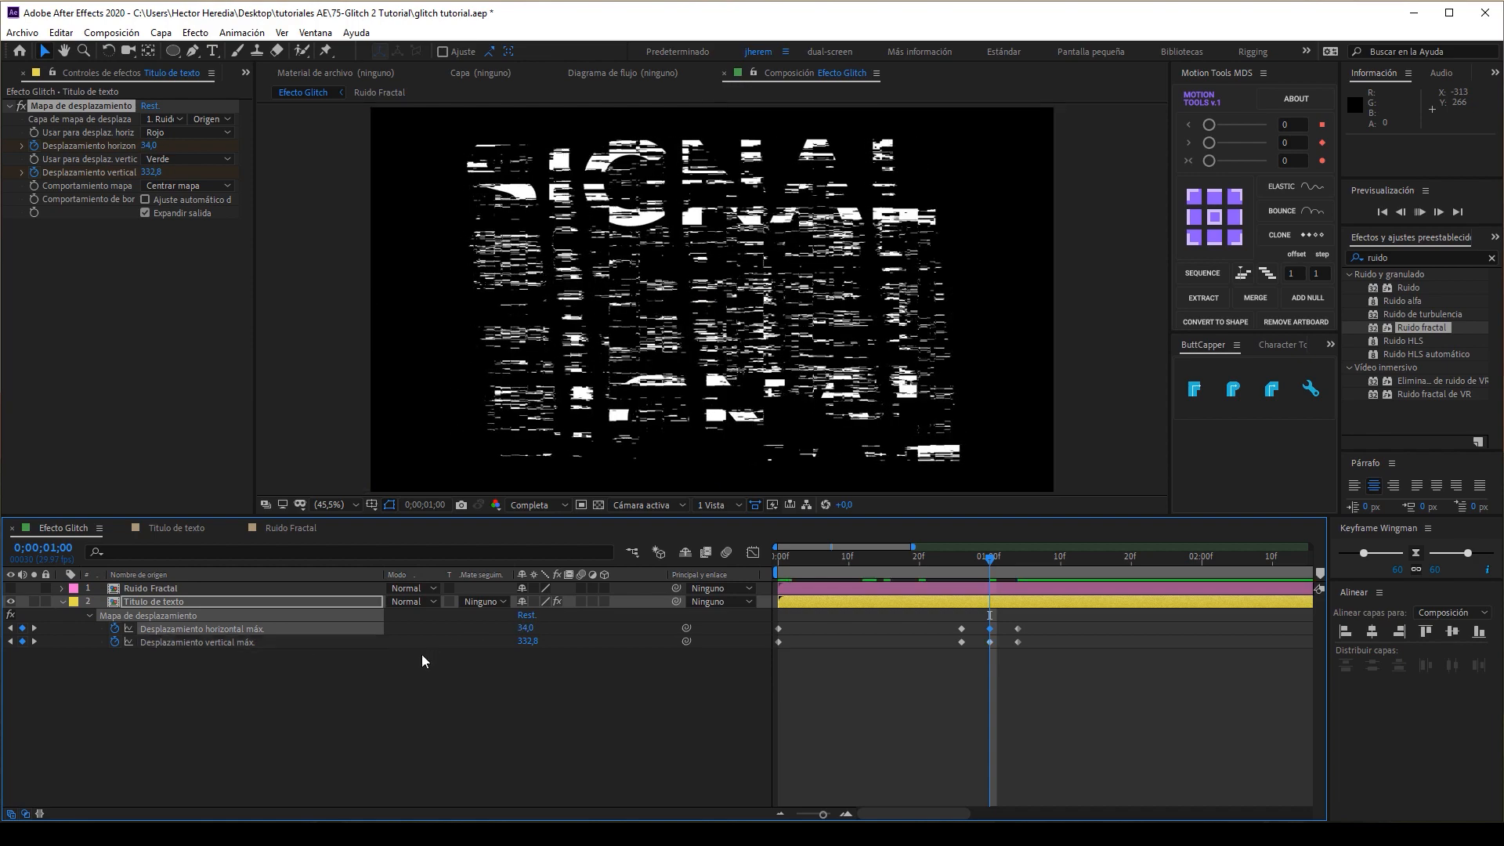
key(space)
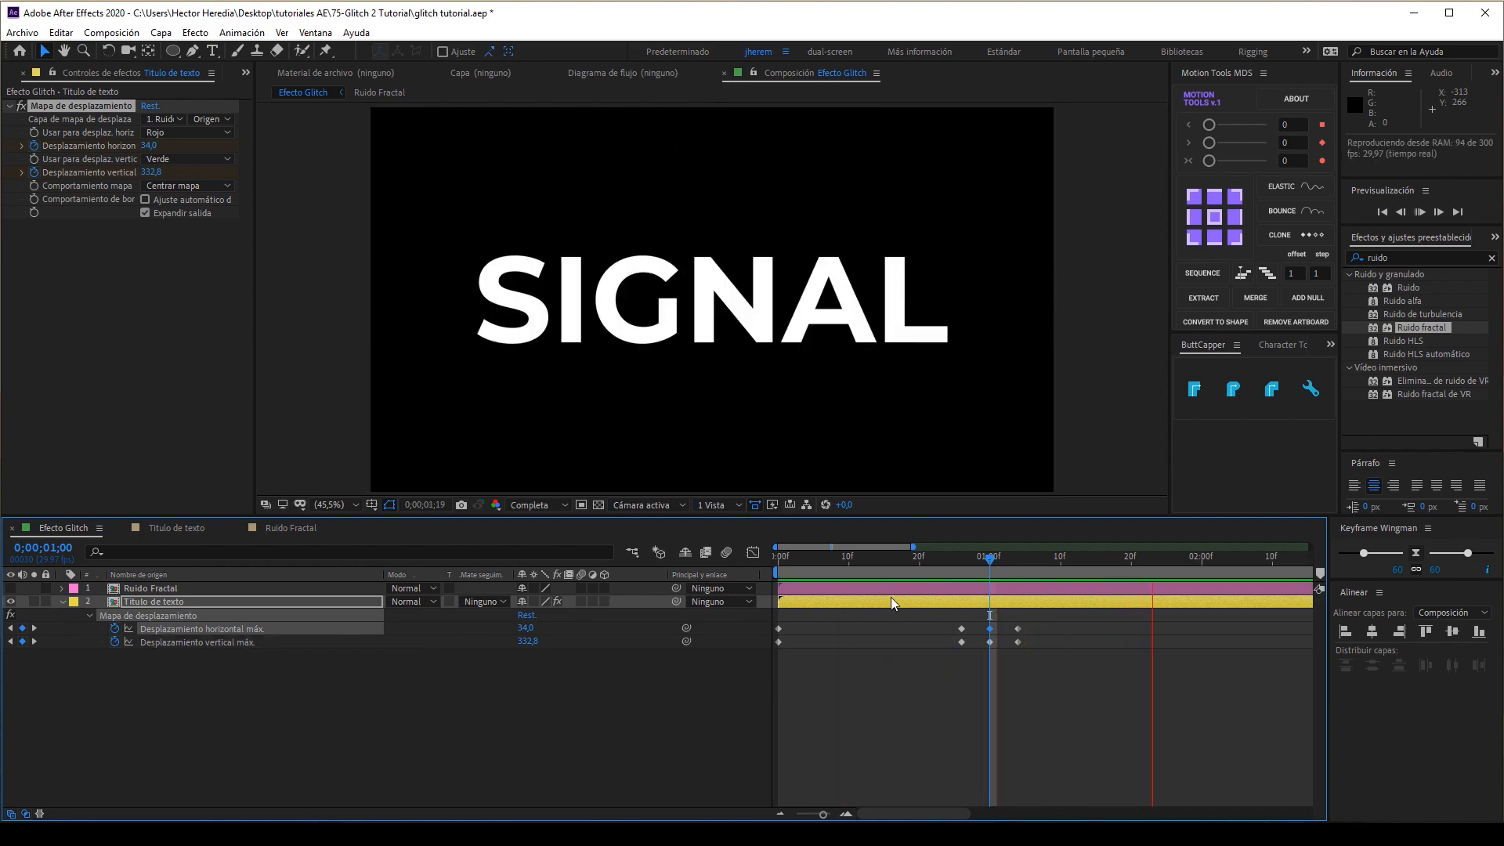
click(891, 557)
key(space)
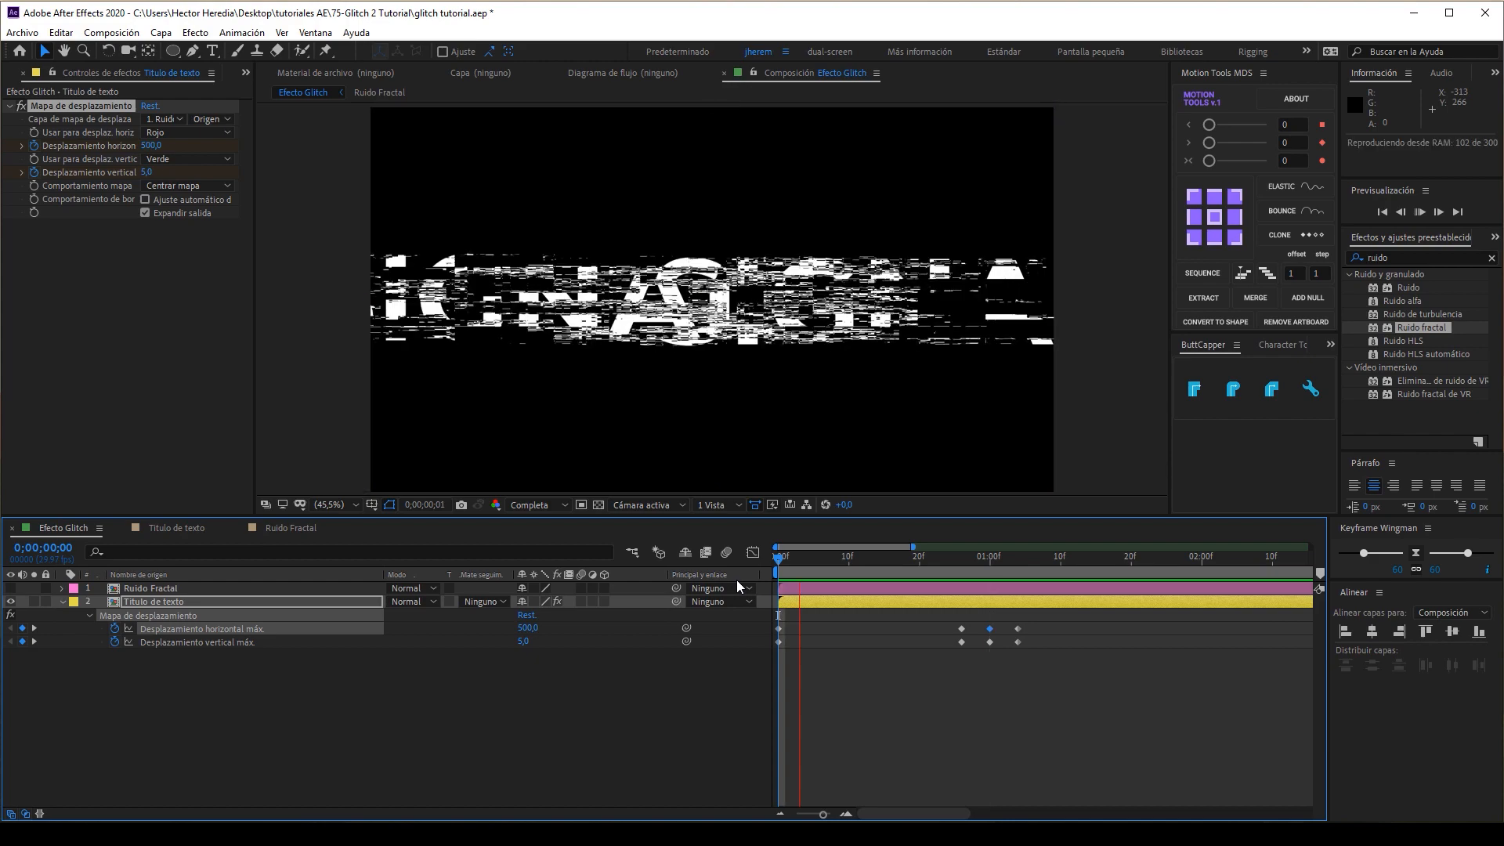
- Apply the CC Ball Action effect to the Titulo de texto layer with the current time at 0;00;00;23
drag(1002, 564, 941, 586)
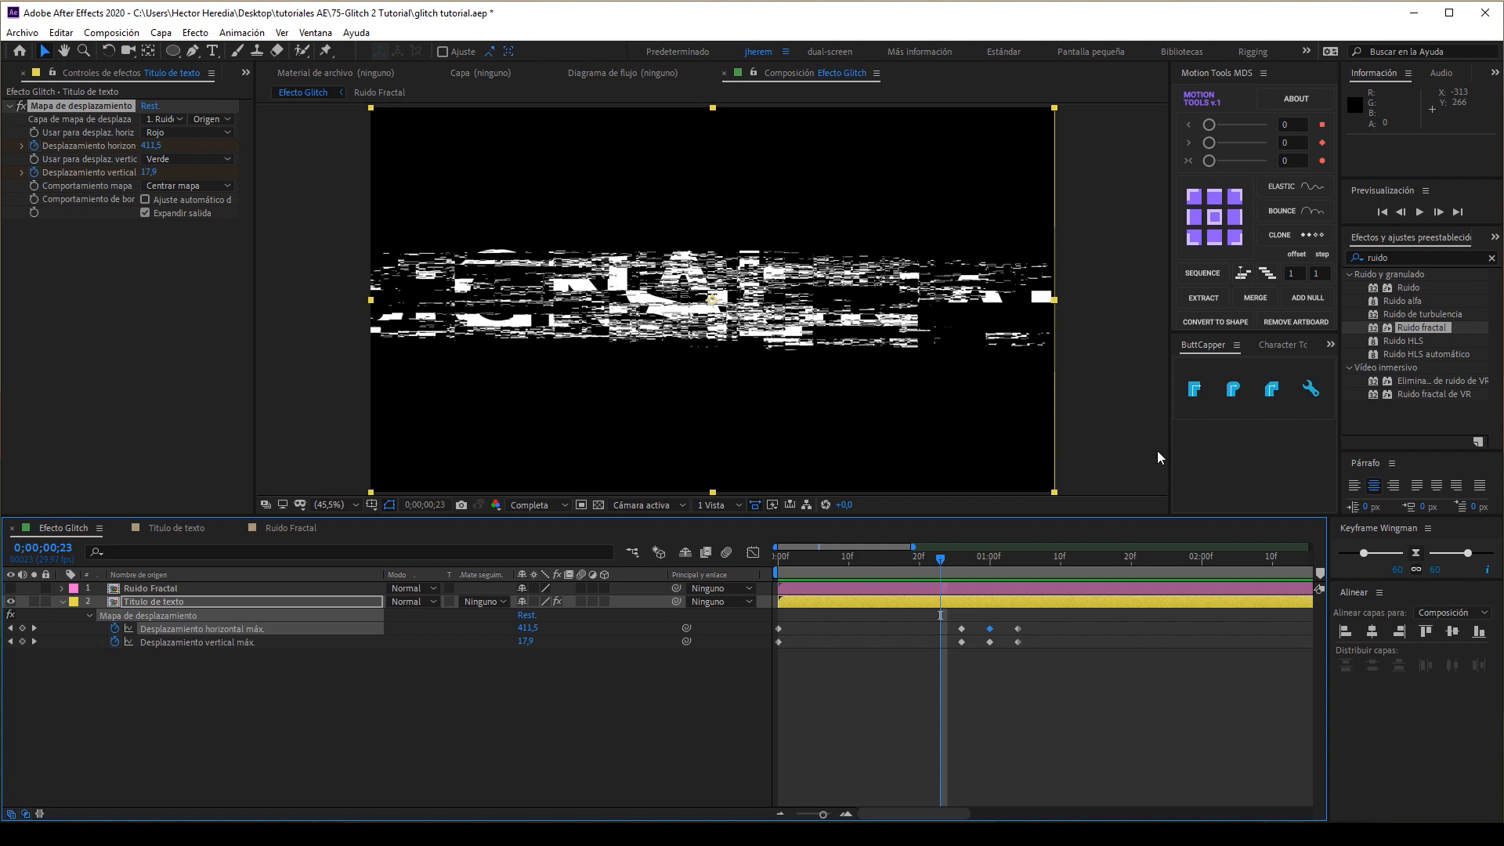
click(1382, 257)
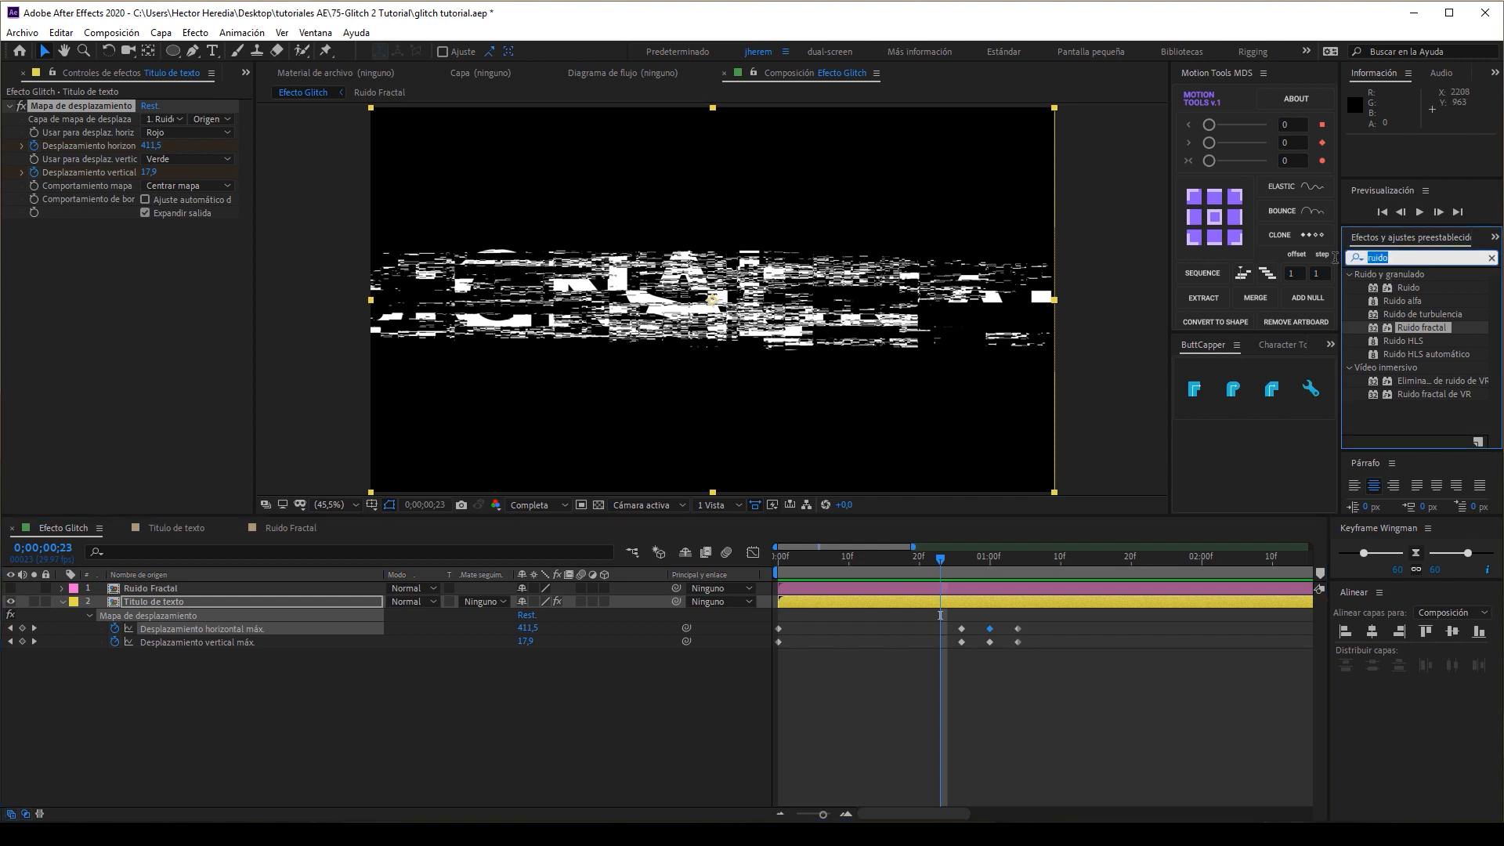
text(cc bal)
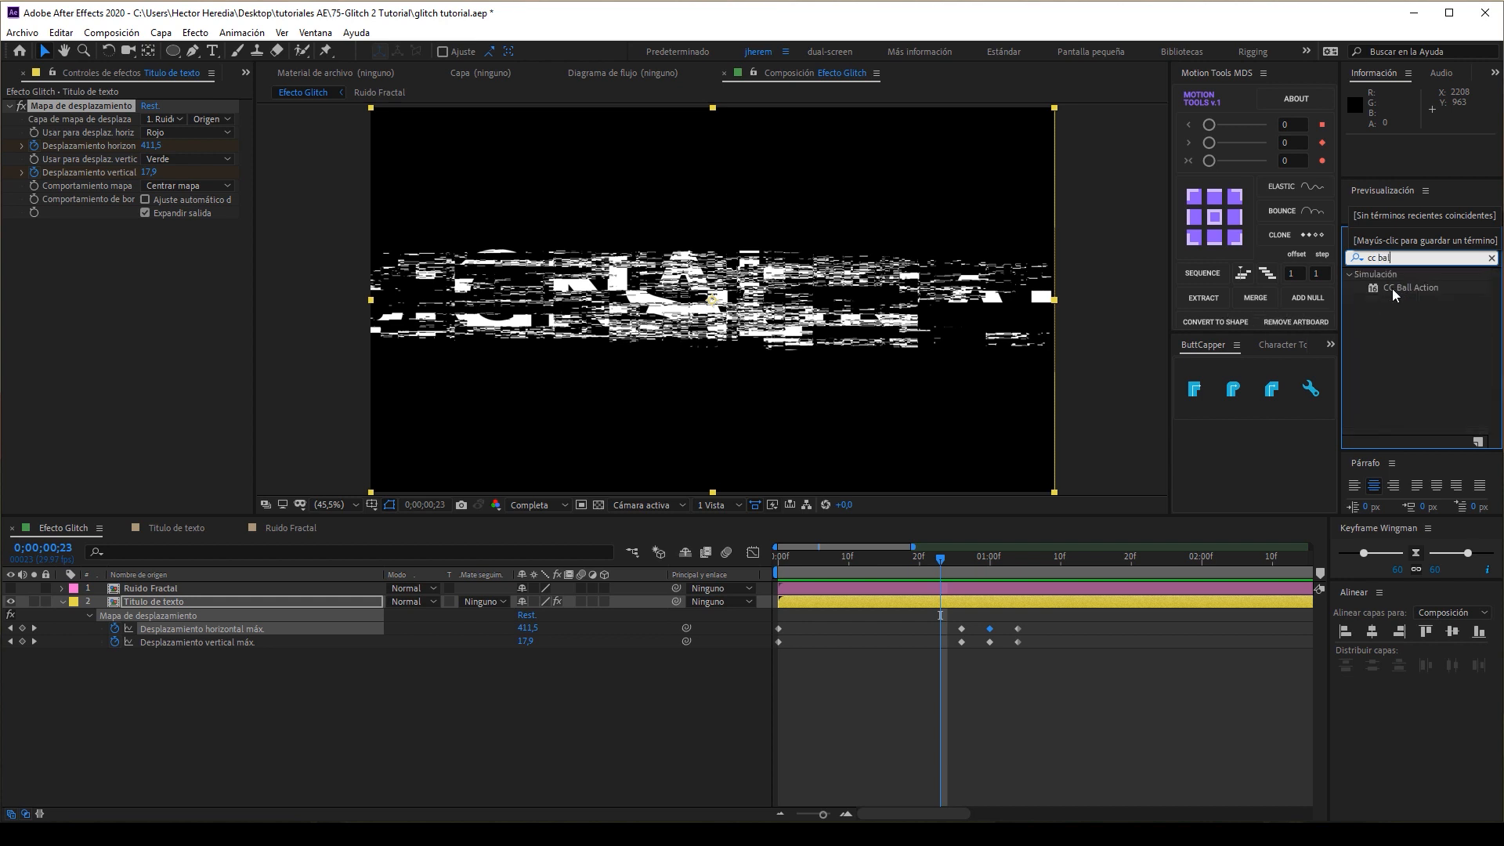
double_click(1393, 288)
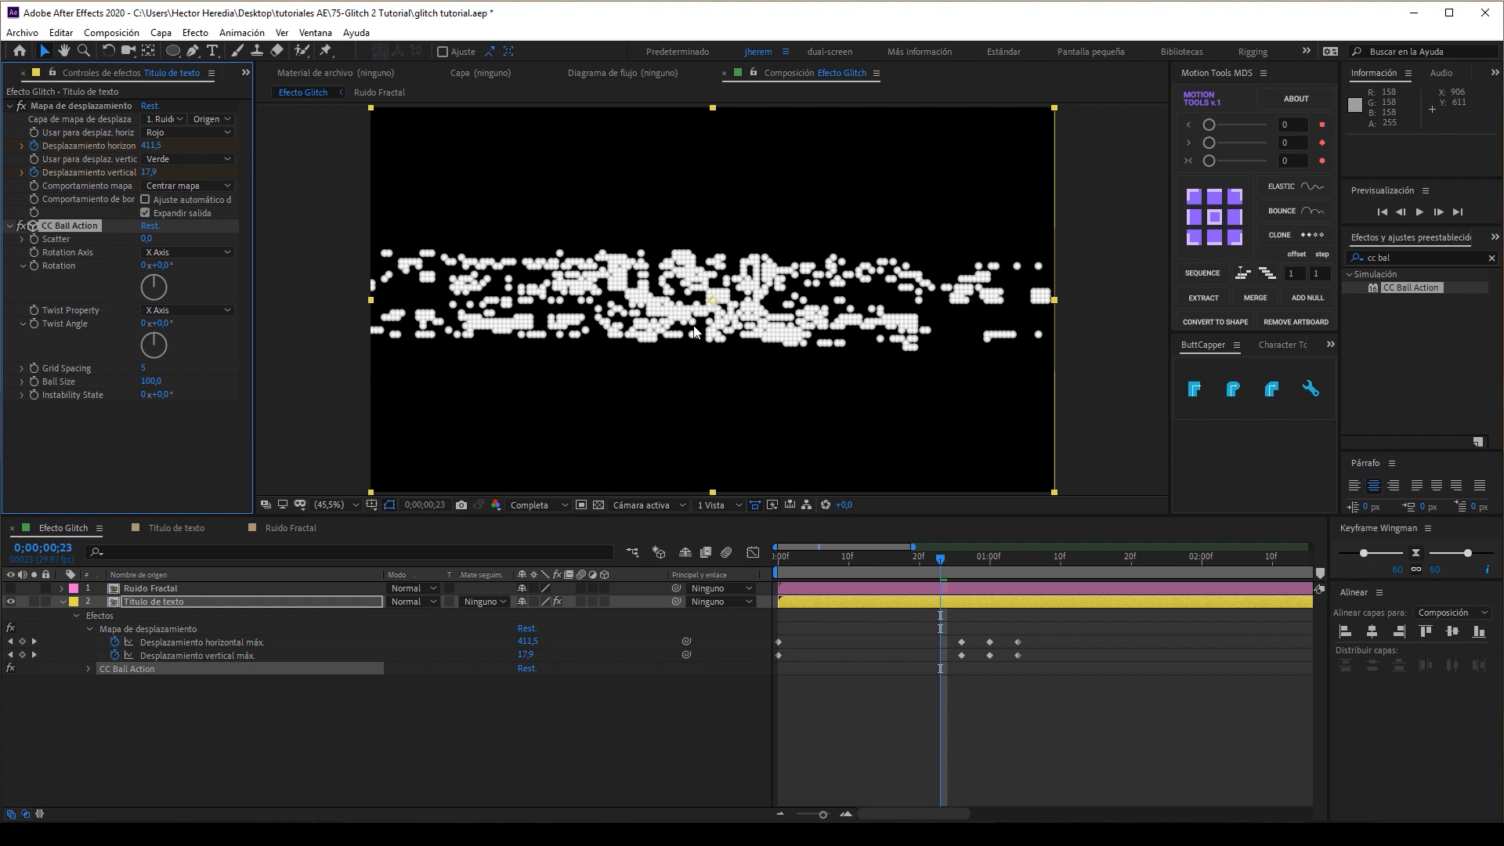
- Set the Grid Spacing of the title's CC Ball Action effect to 0
scroll(492, 172, up, 2)
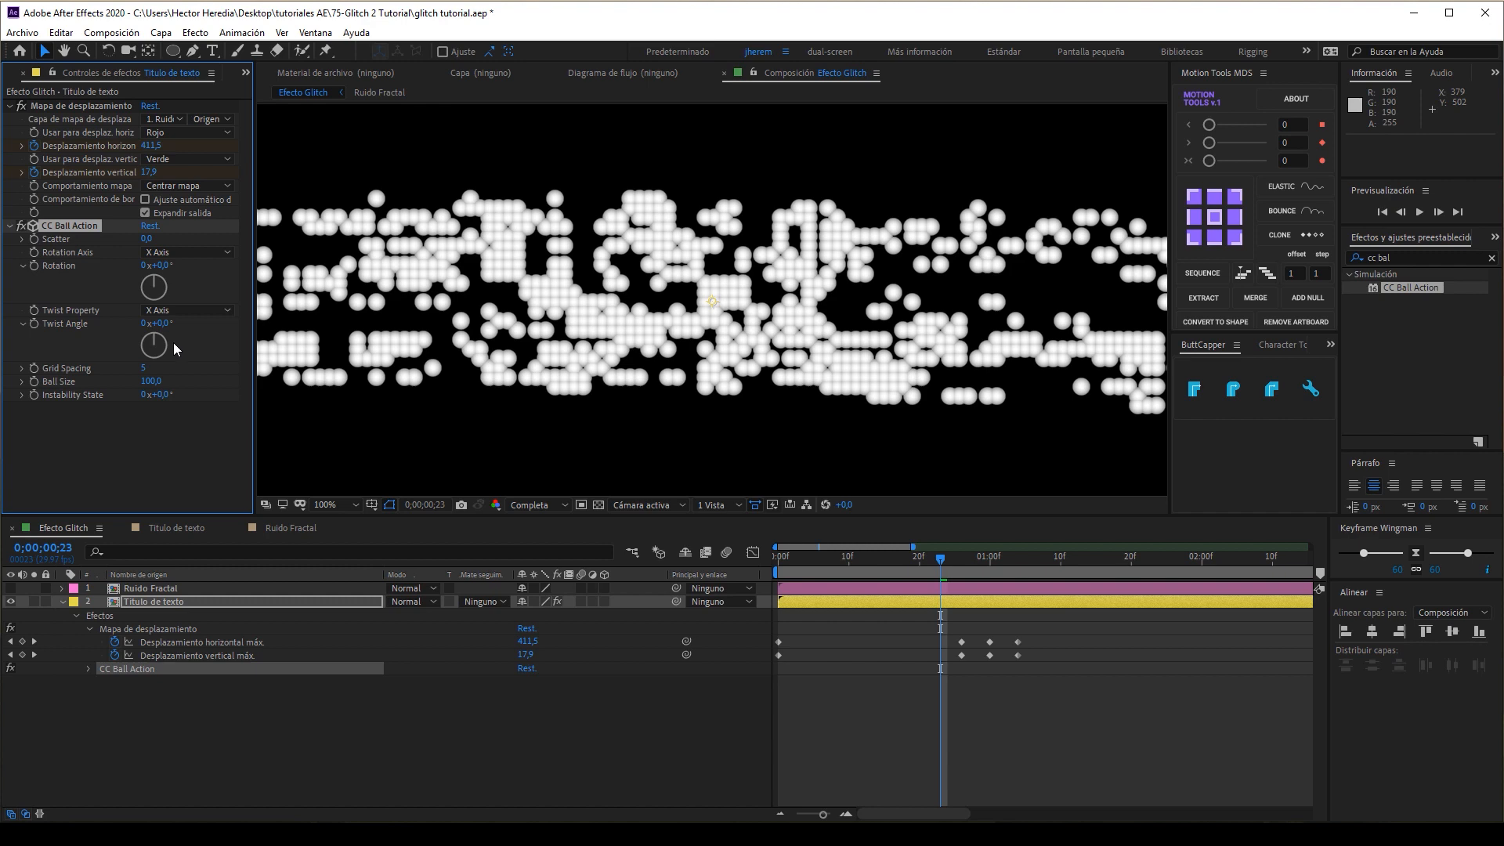
drag(145, 374, 139, 371)
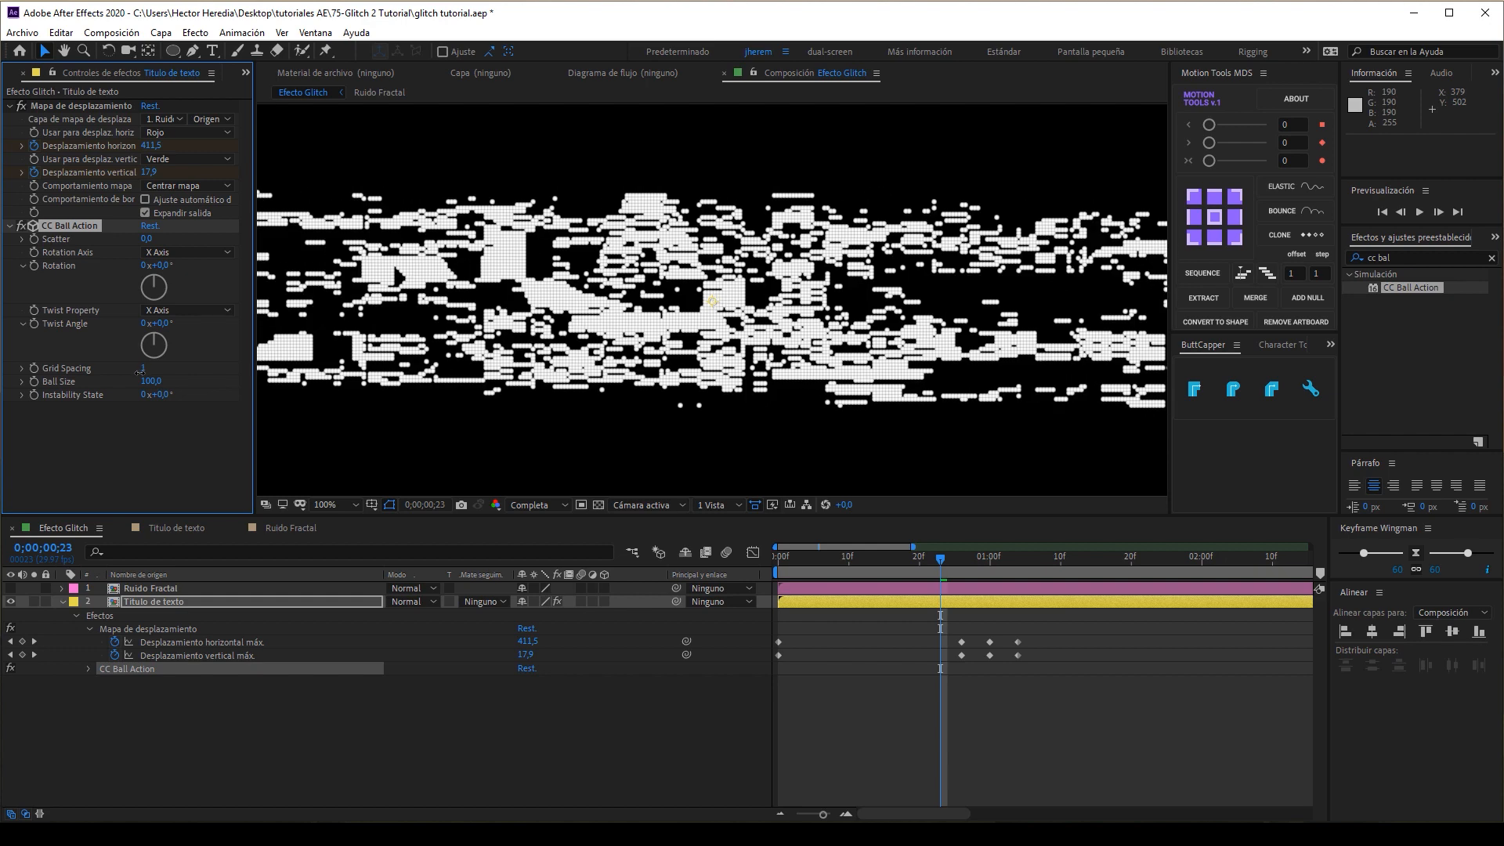
click(142, 369)
text(0)
key(Return)
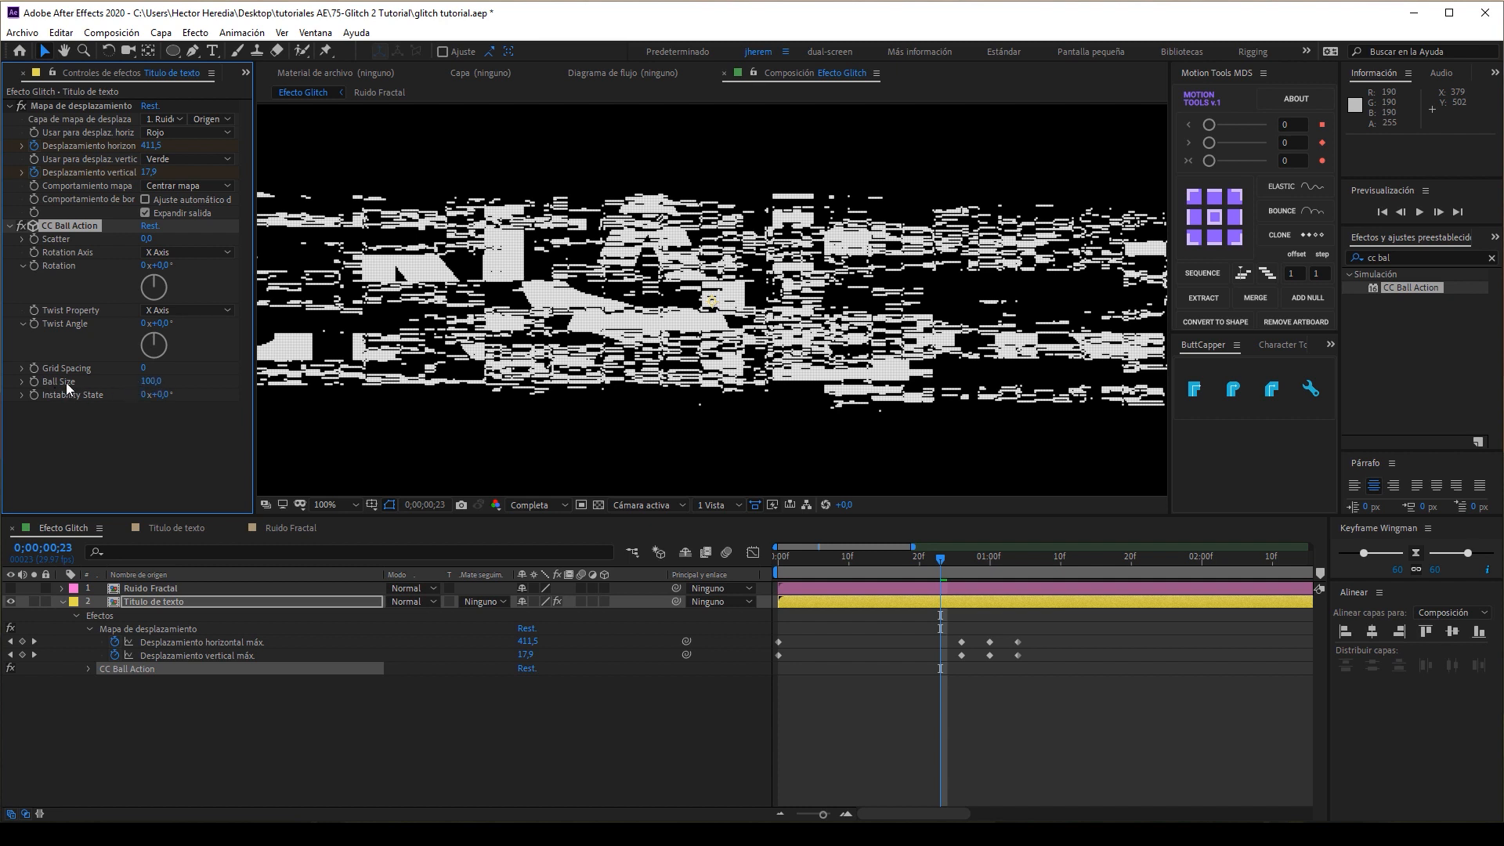
- Try a Ball Size of 50 on the title's CC Ball Action effect, and set it to 55
click(146, 380)
text(50)
key(Return)
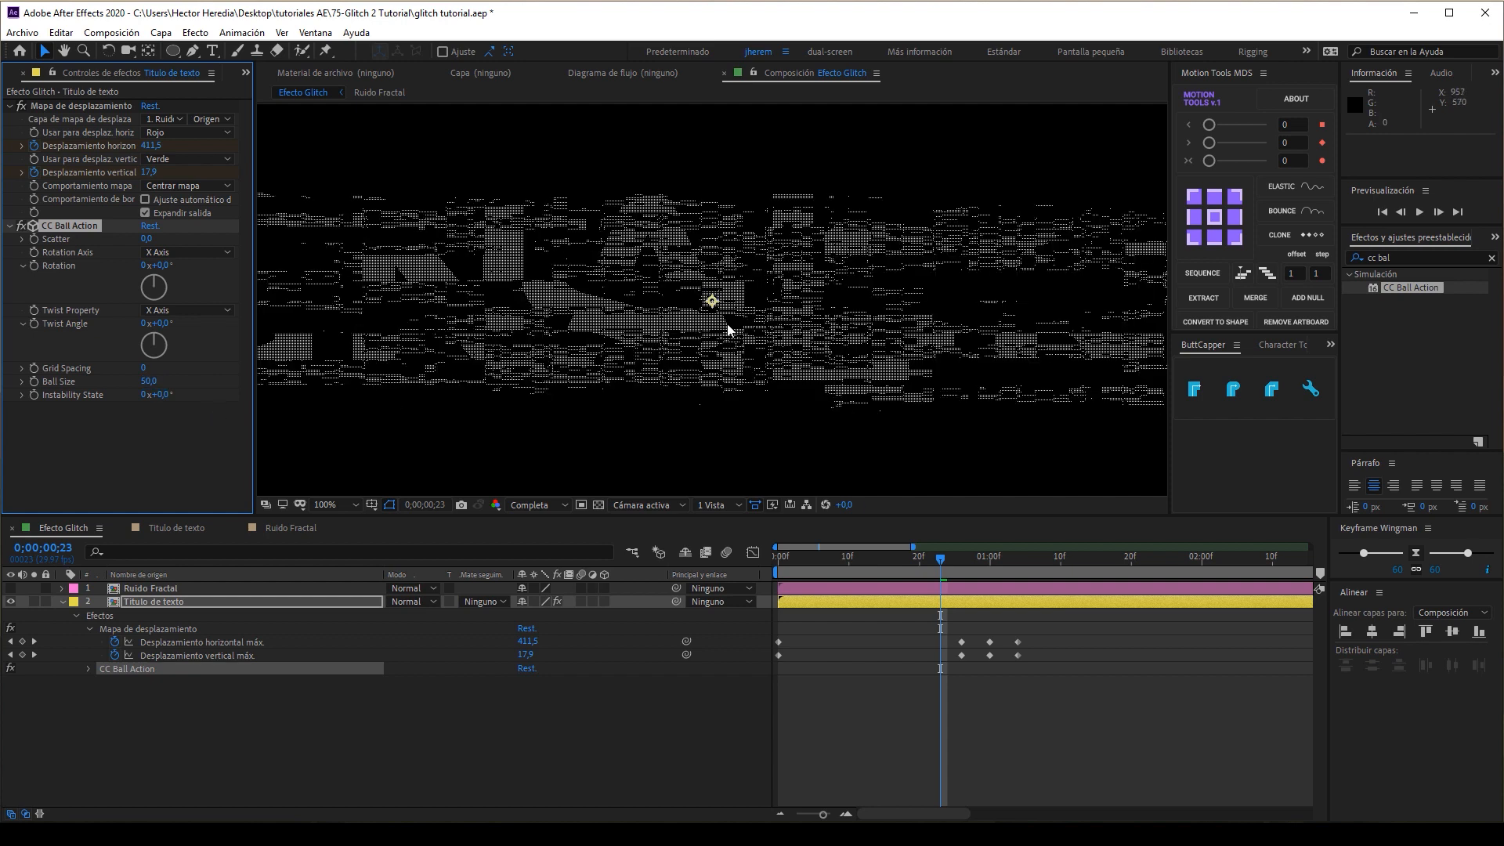
click(145, 381)
text(55)
key(Return)
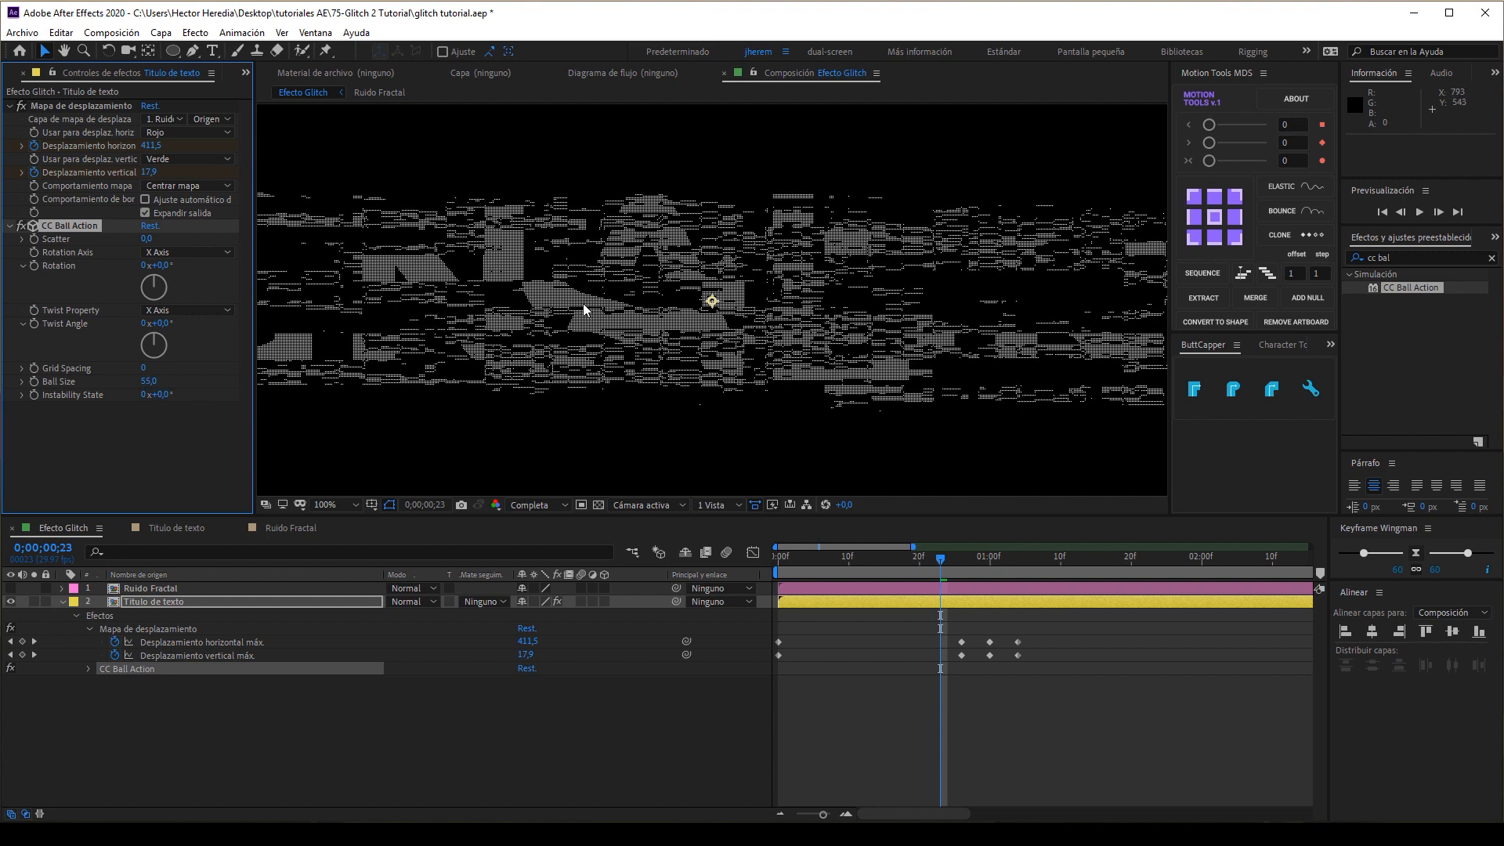
- Try the Mitad preview resolution on the composition and restore it to Completa
key(comma)
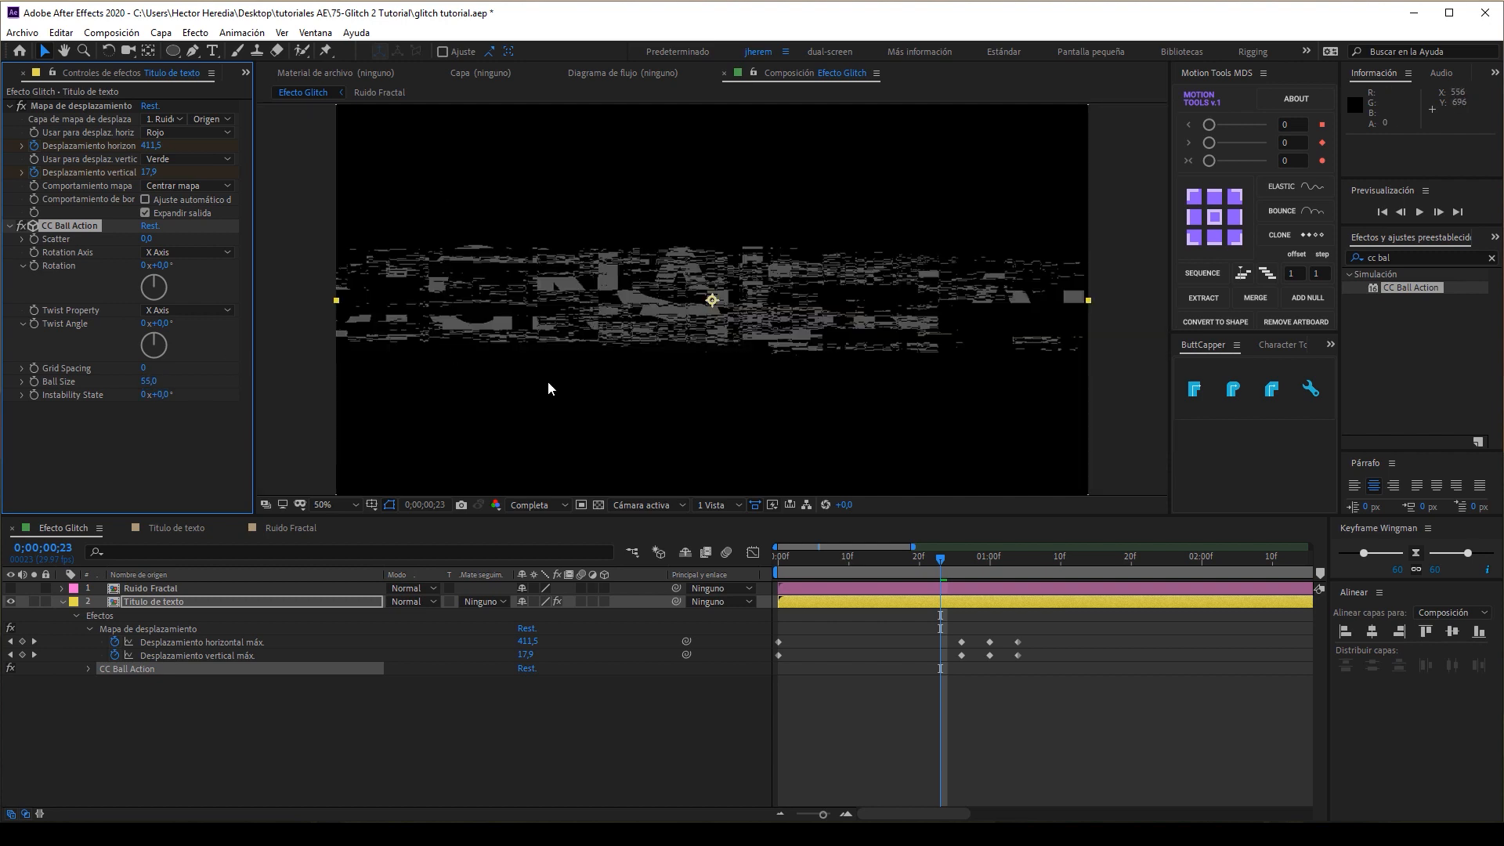
click(552, 507)
click(540, 559)
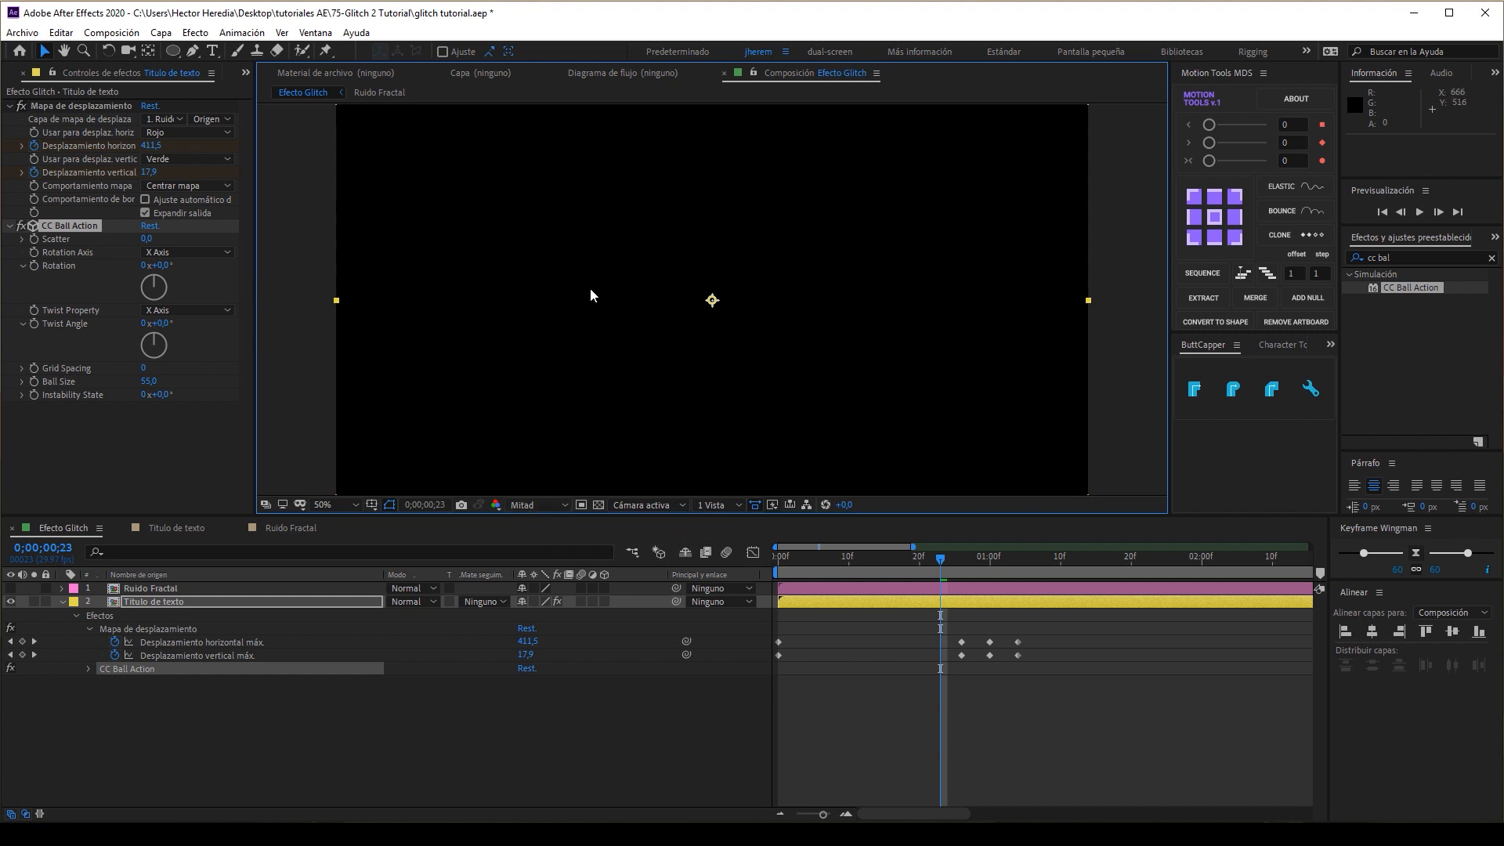
key(slash)
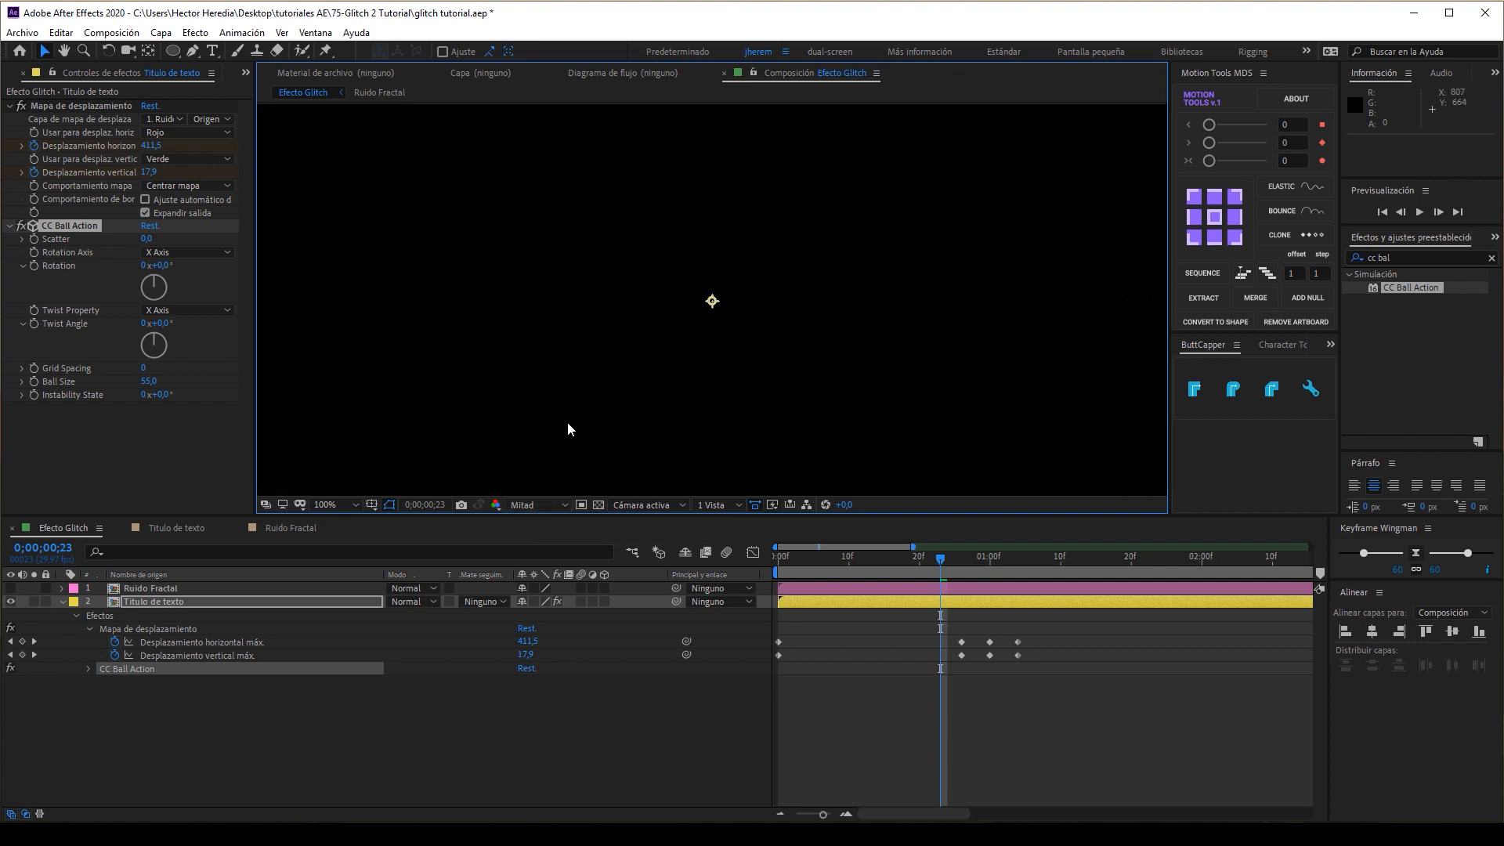
click(545, 506)
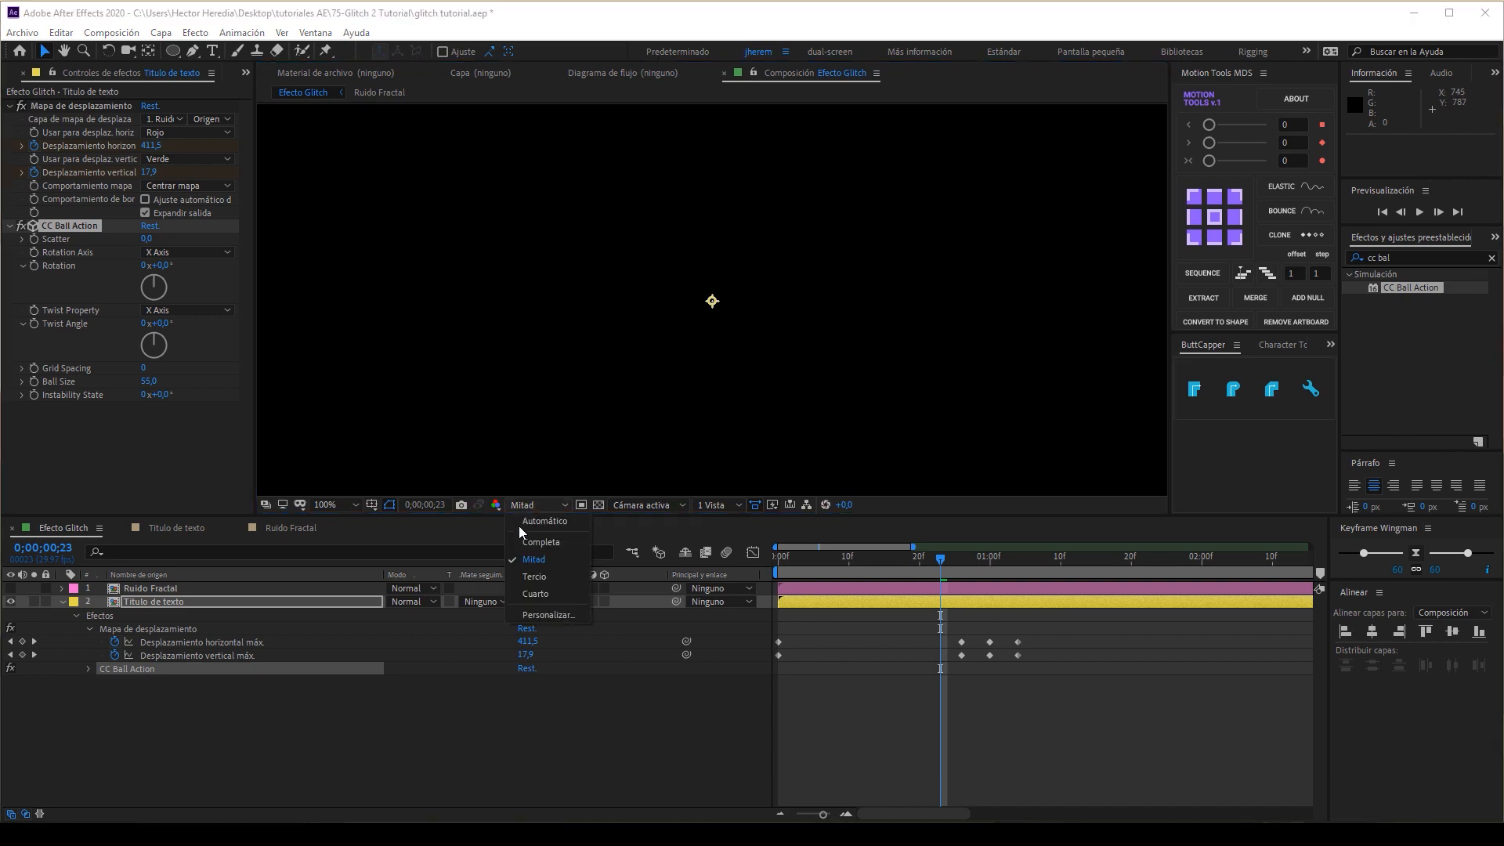
click(531, 539)
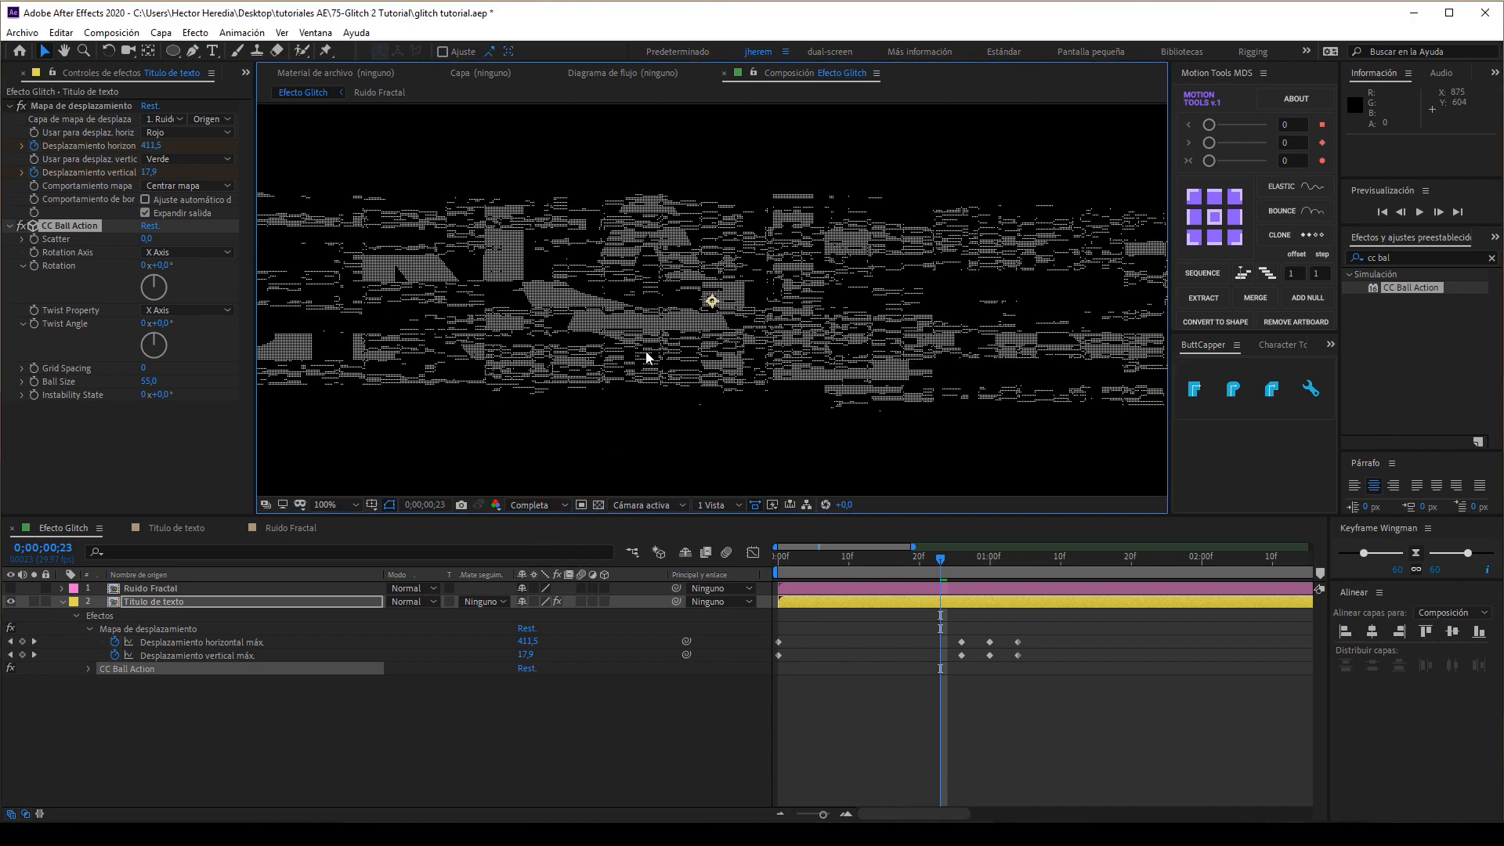
- Examine the title's ball pattern up close and at reduced magnification, keeping the preview resolution at Completa
key(period)
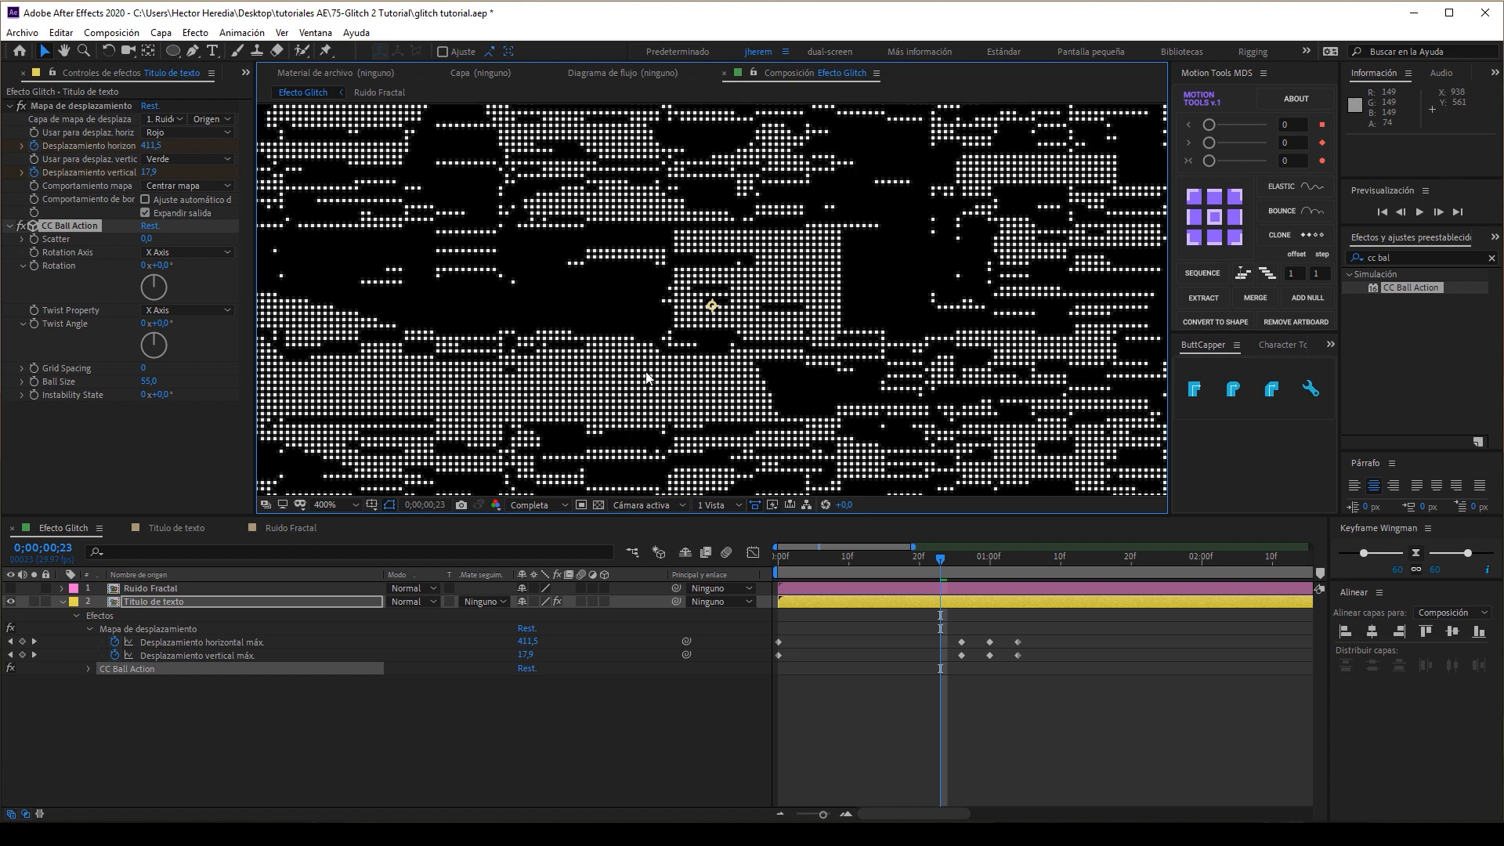
scroll(644, 376, down, 3)
scroll(647, 382, down, 2)
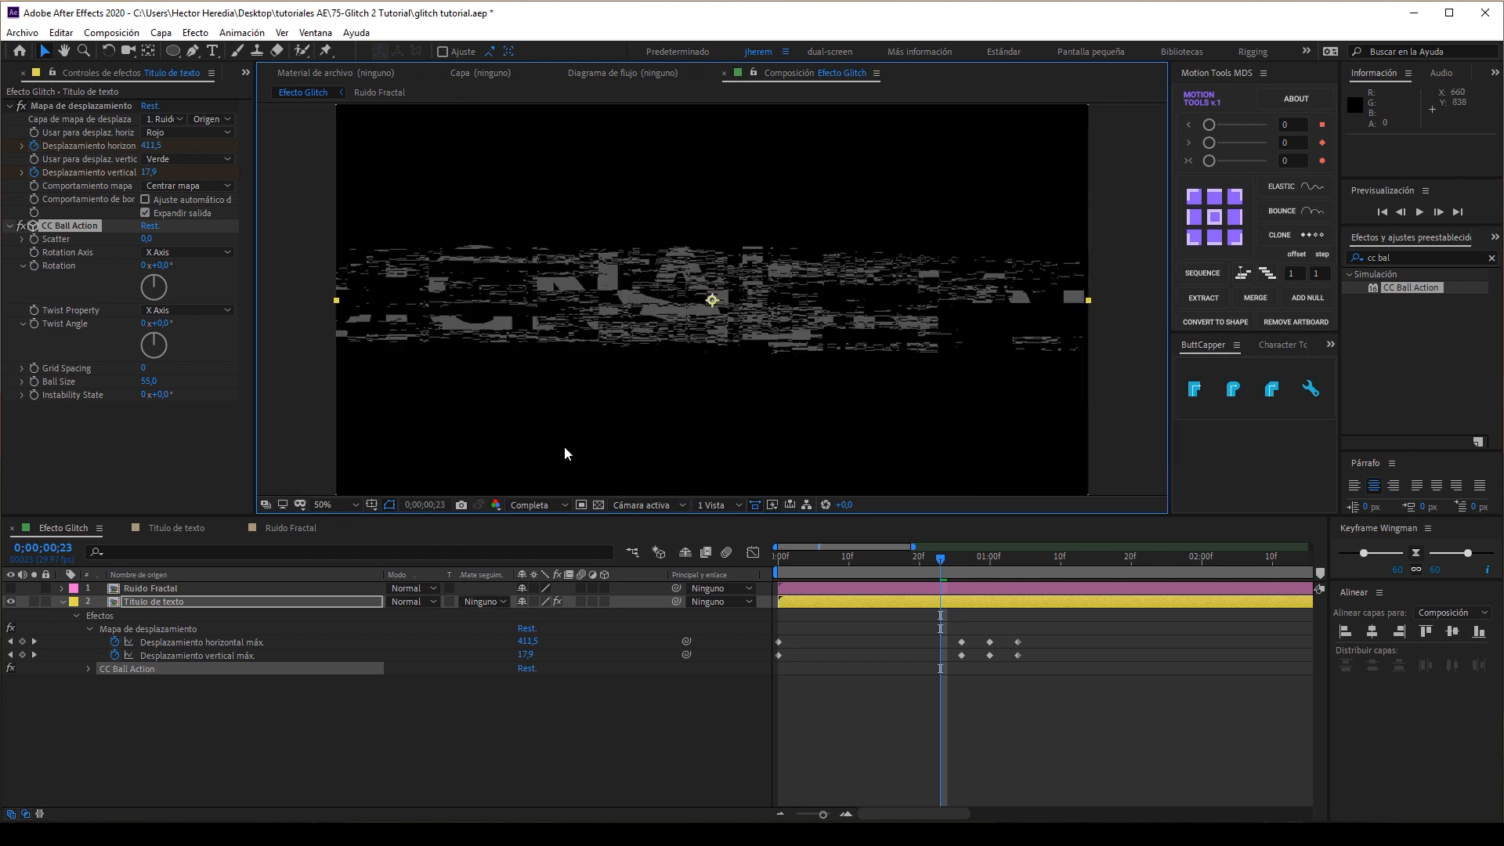
click(546, 504)
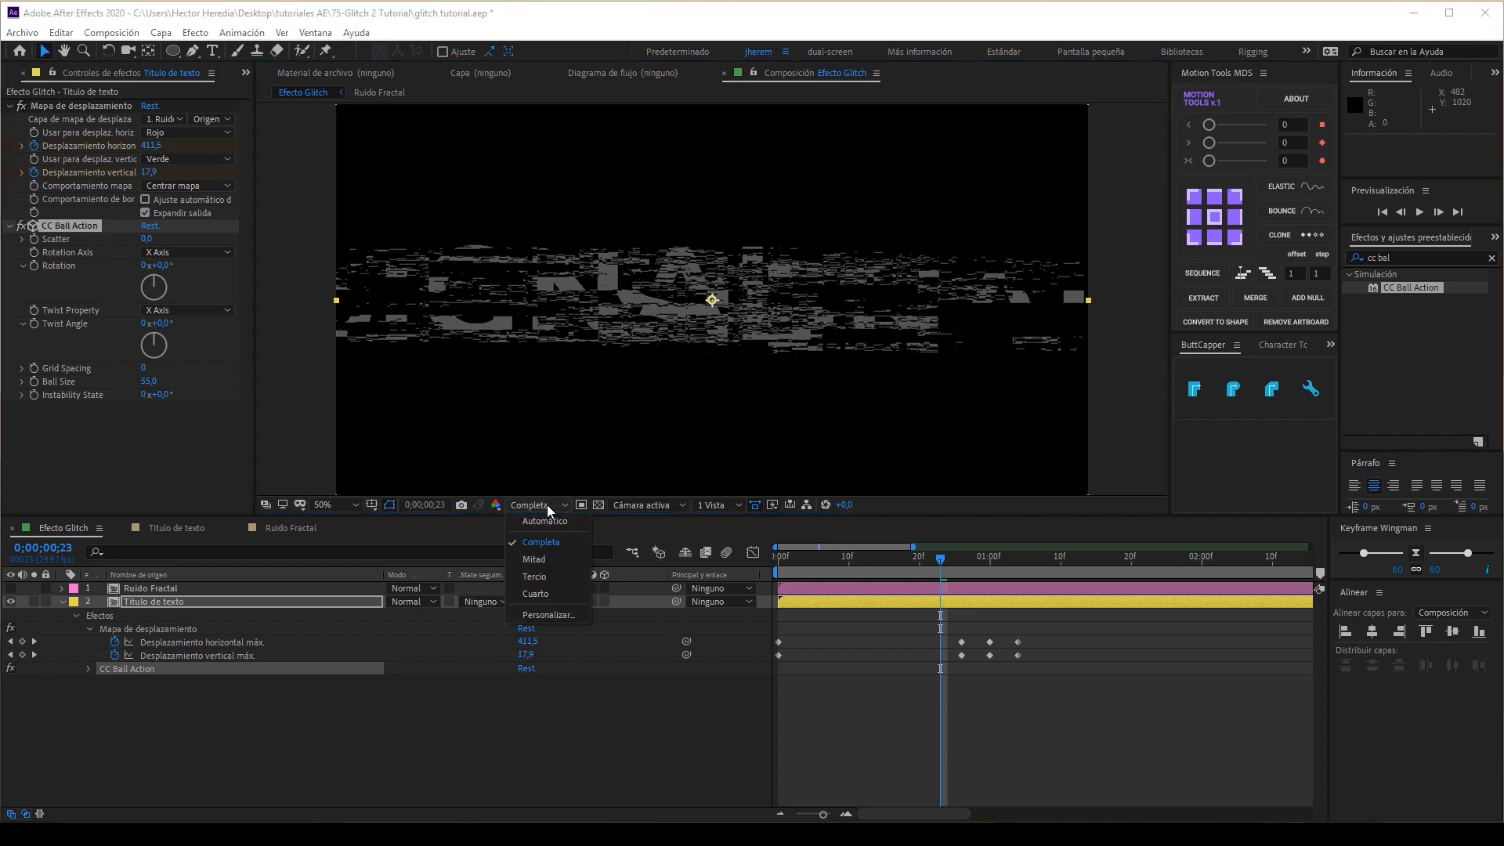
click(556, 542)
click(45, 53)
click(553, 507)
click(558, 544)
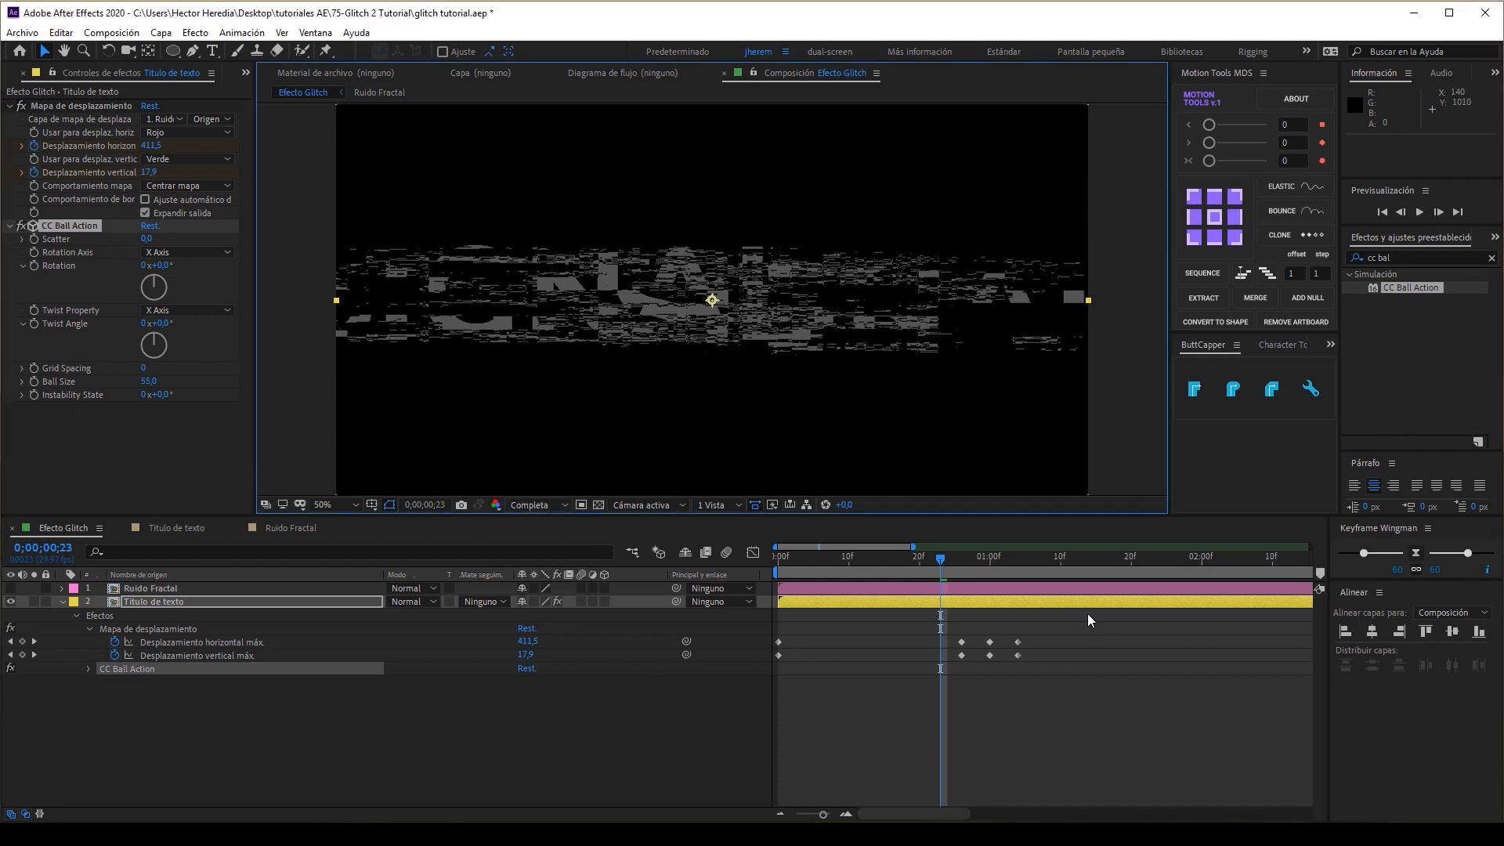
- Apply the Resplandor effect to the Titulo de texto layer with the current time at 0;00;00;20
drag(948, 571, 911, 594)
scroll(687, 412, up, 1)
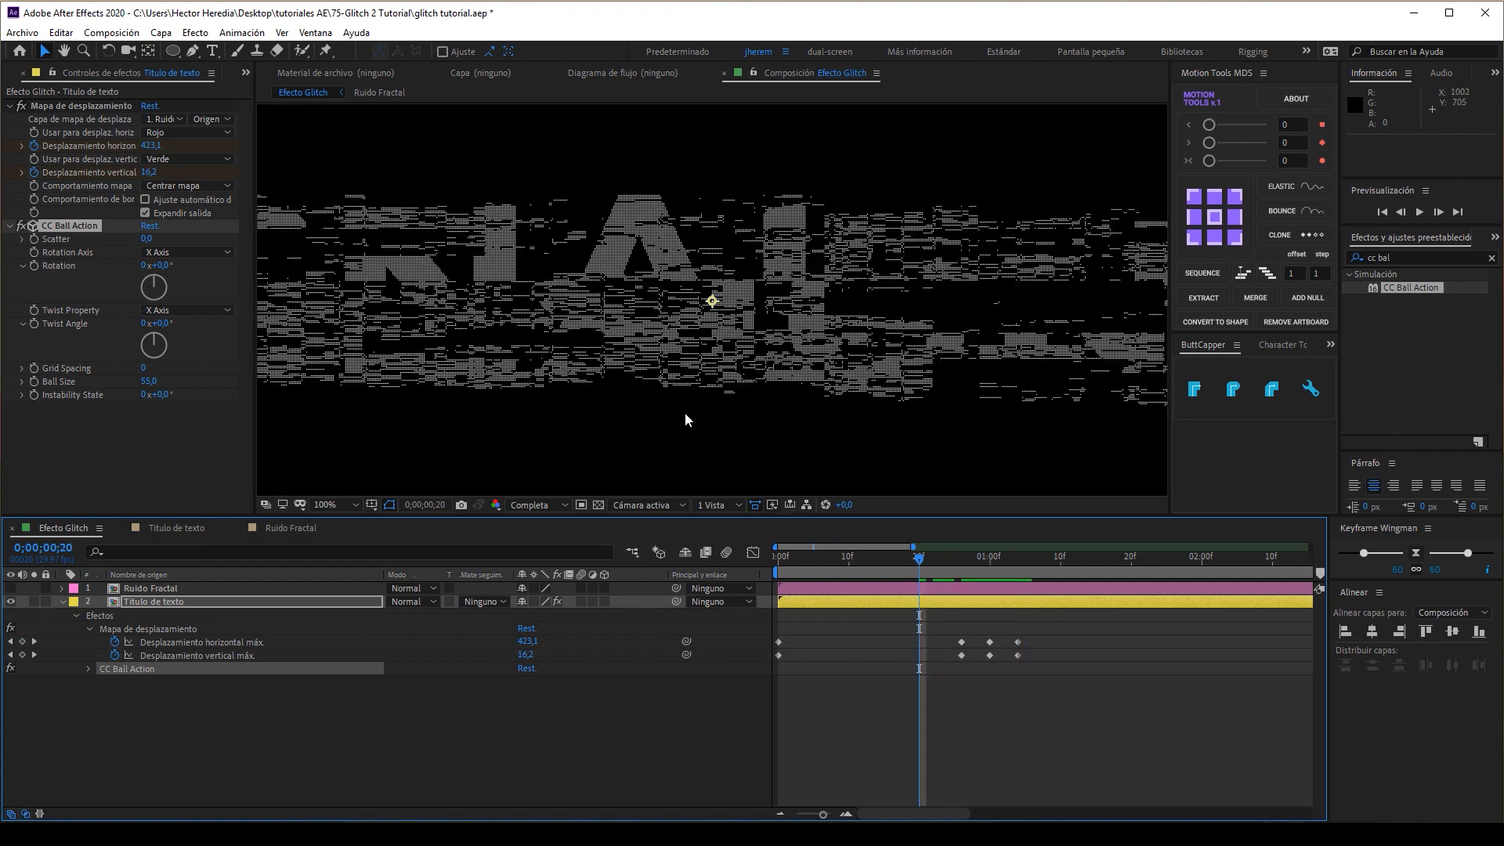
click(9, 225)
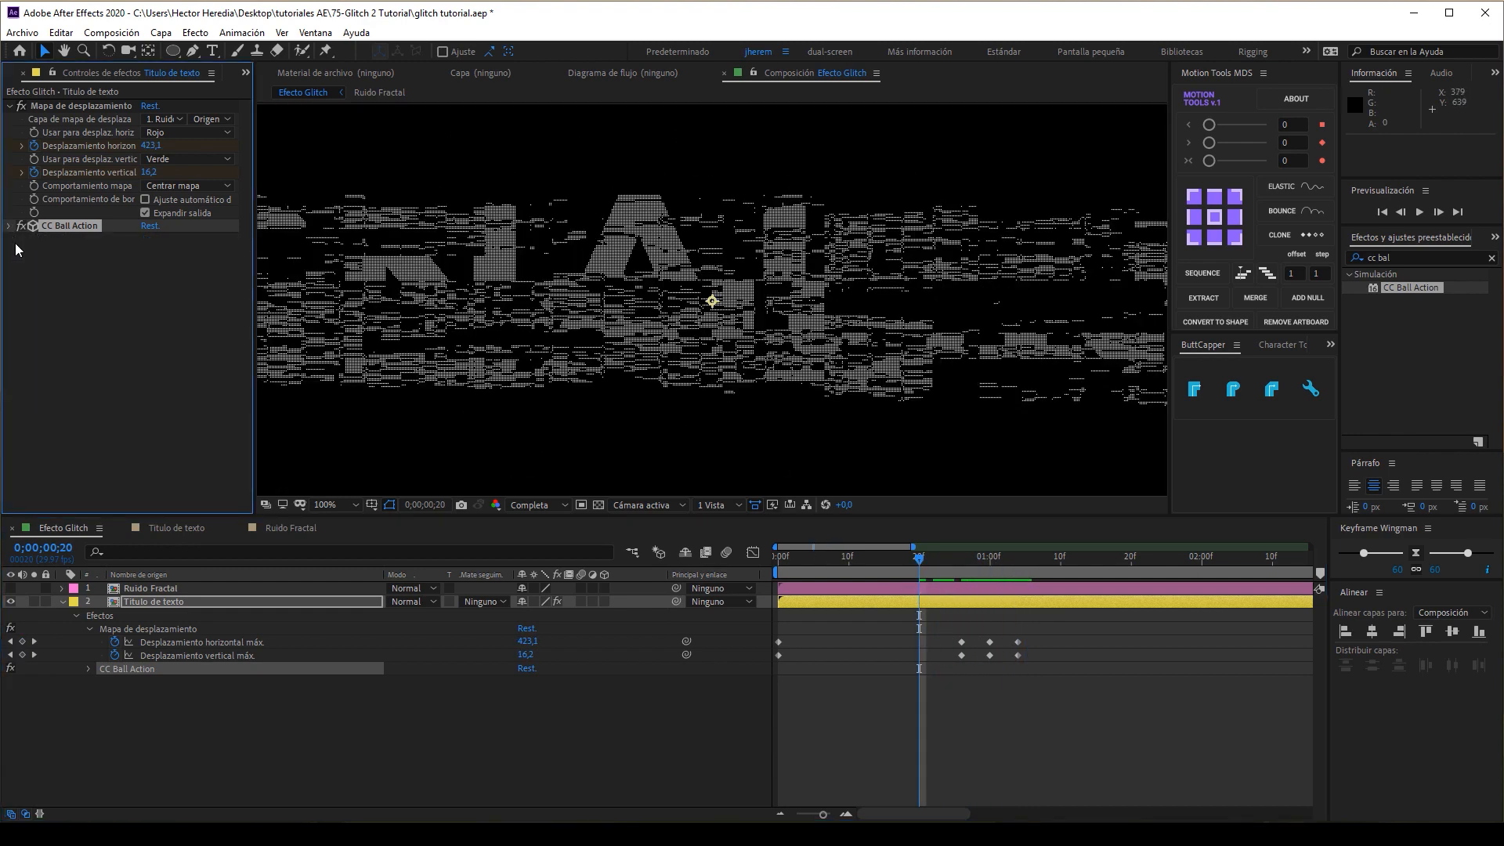
click(213, 603)
key(ctrl+space)
text(respl)
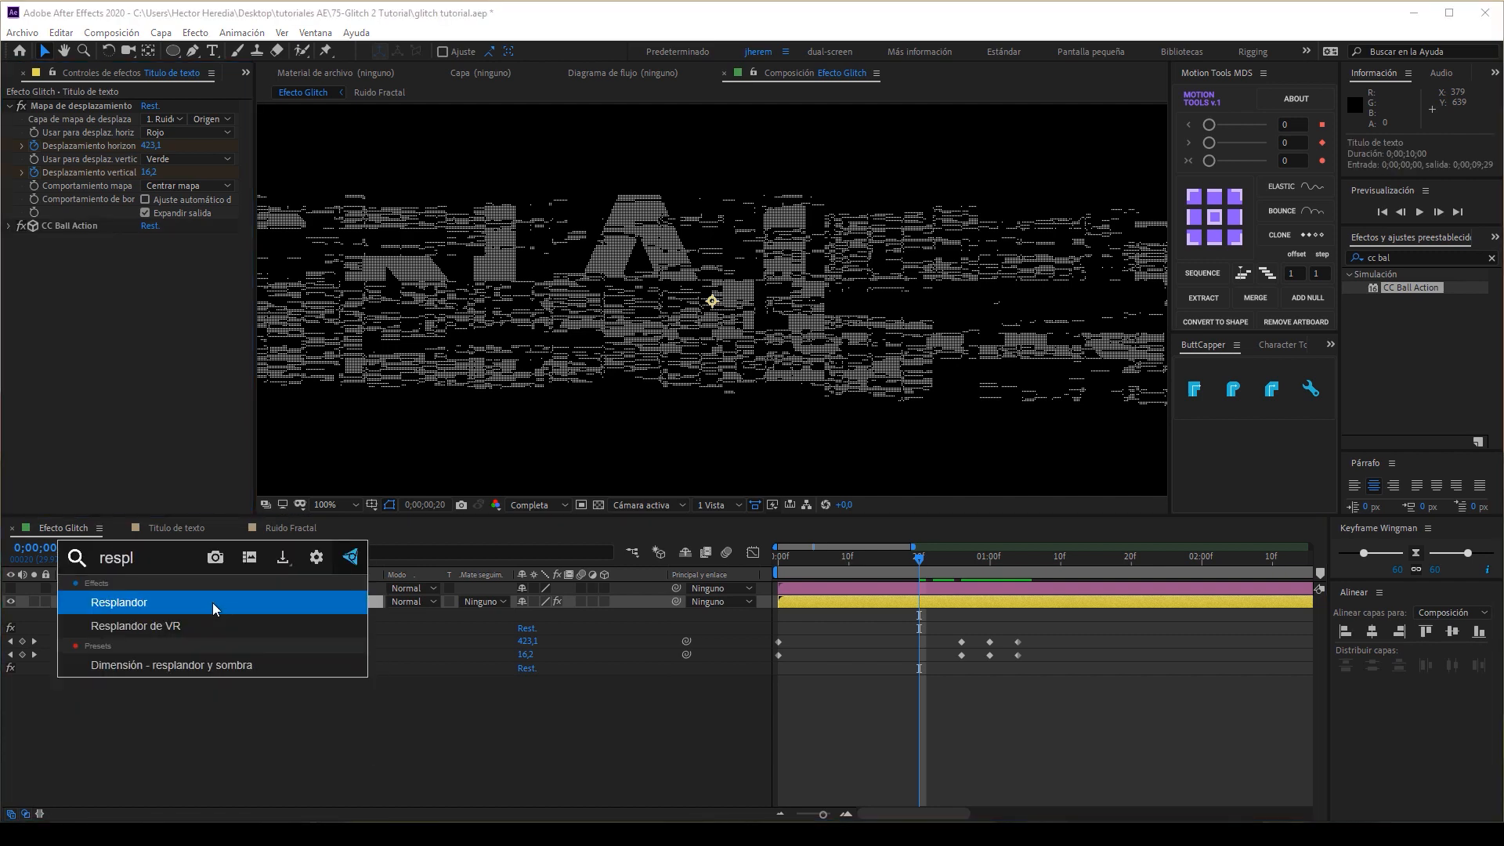
key(Return)
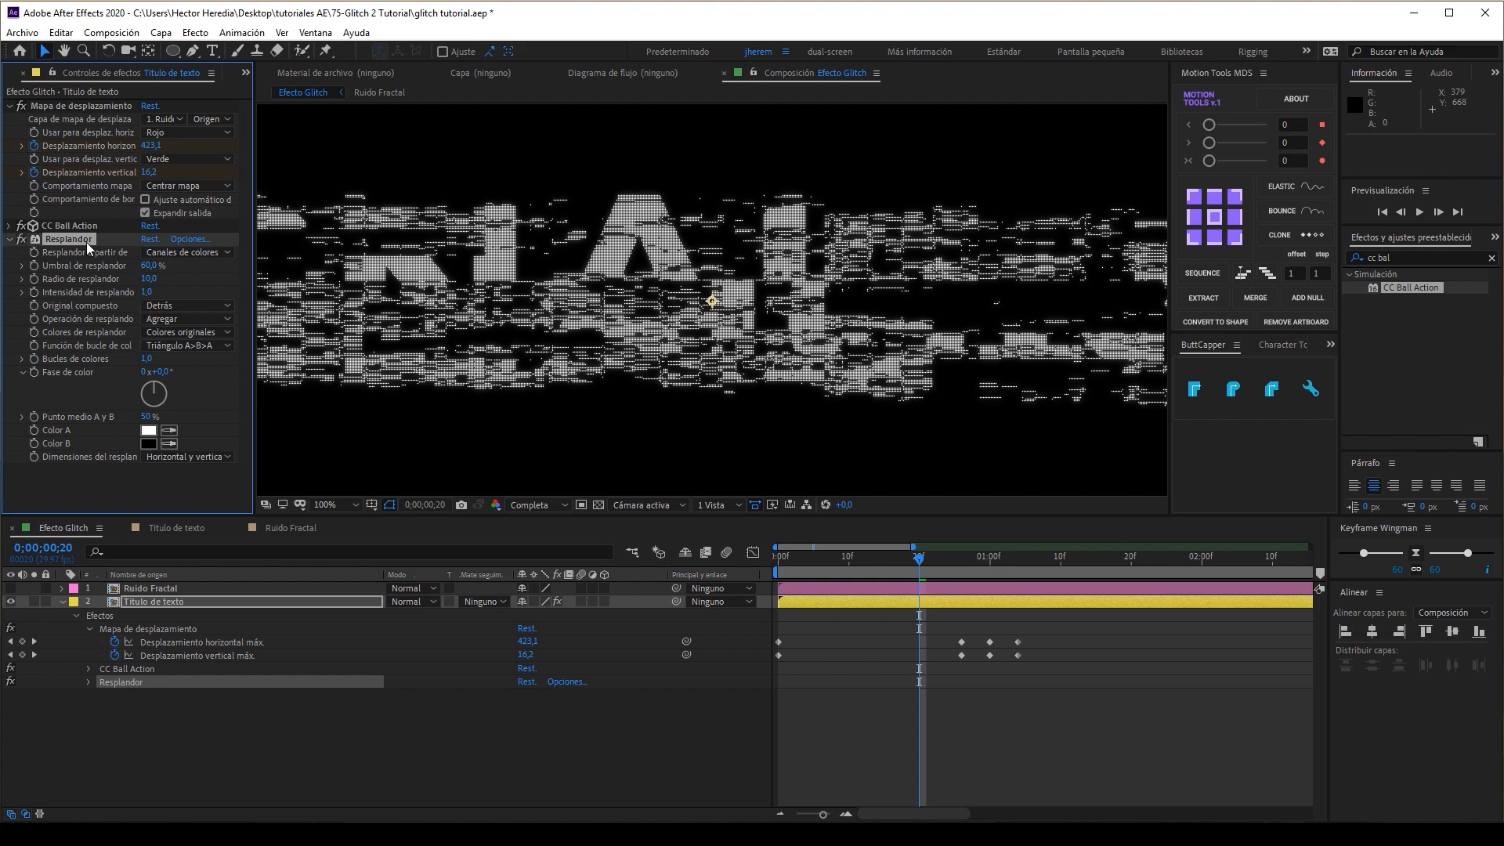
- Set the glow radius of the title's Resplandor effect to 20
click(148, 278)
text(20)
key(Return)
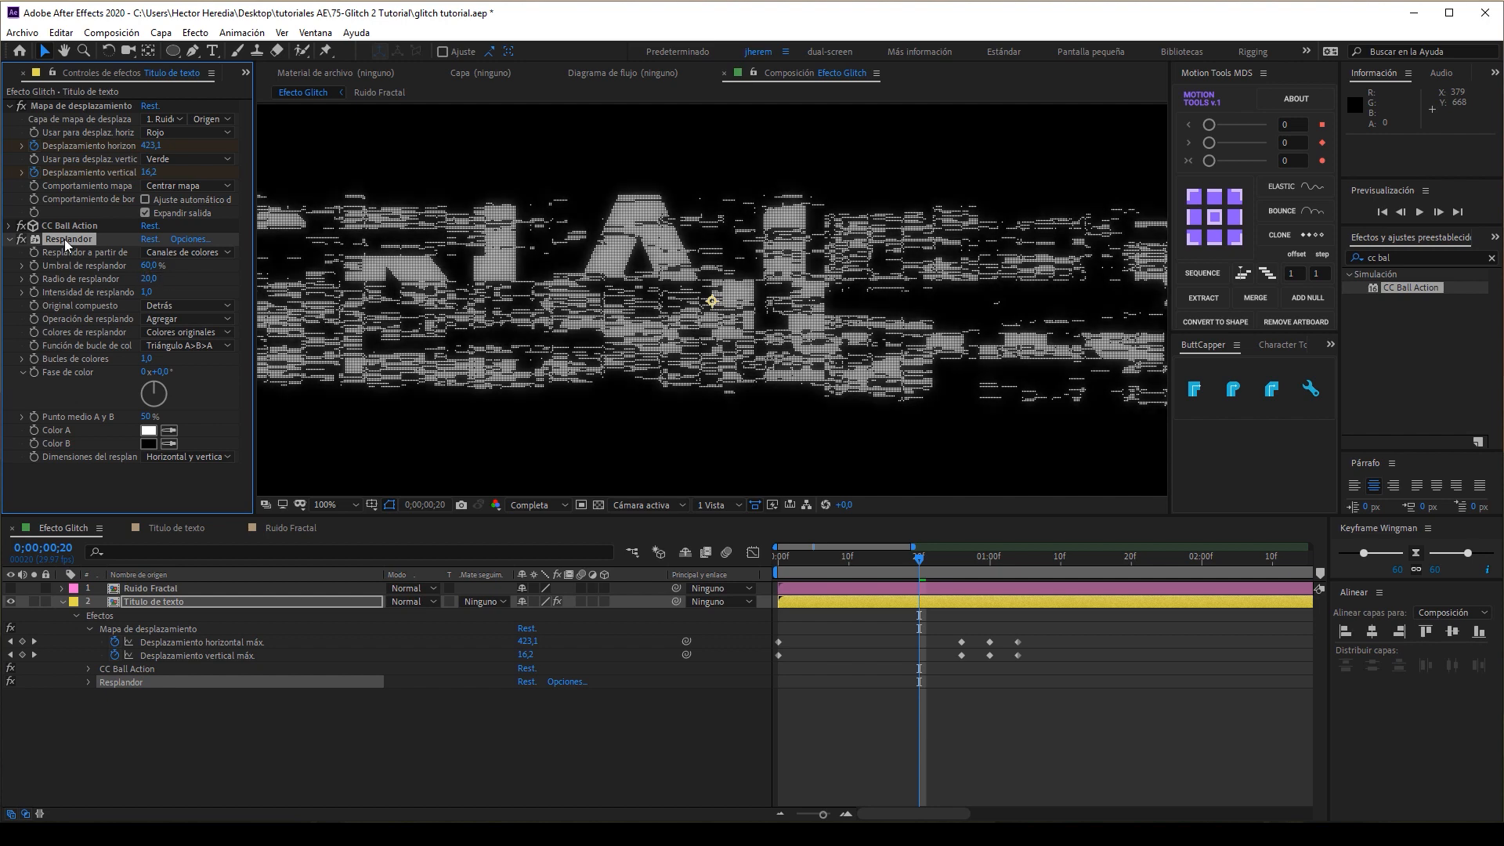
- Duplicate the title's Resplandor effect and set the copy's glow intensity to 0,5
key(ctrl+d)
click(145, 340)
text(1)
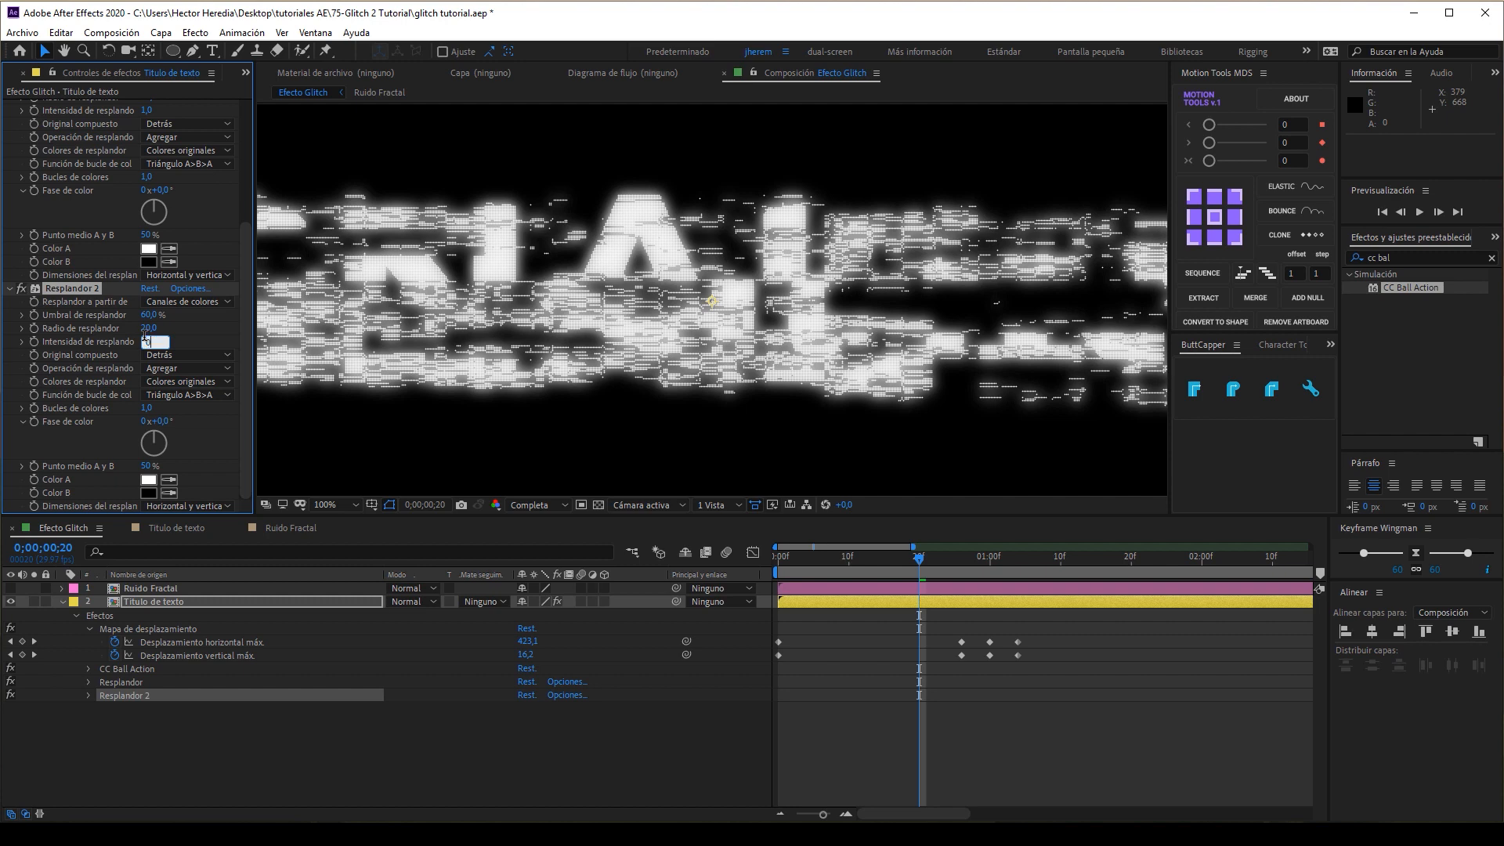
text(,5)
key(Return)
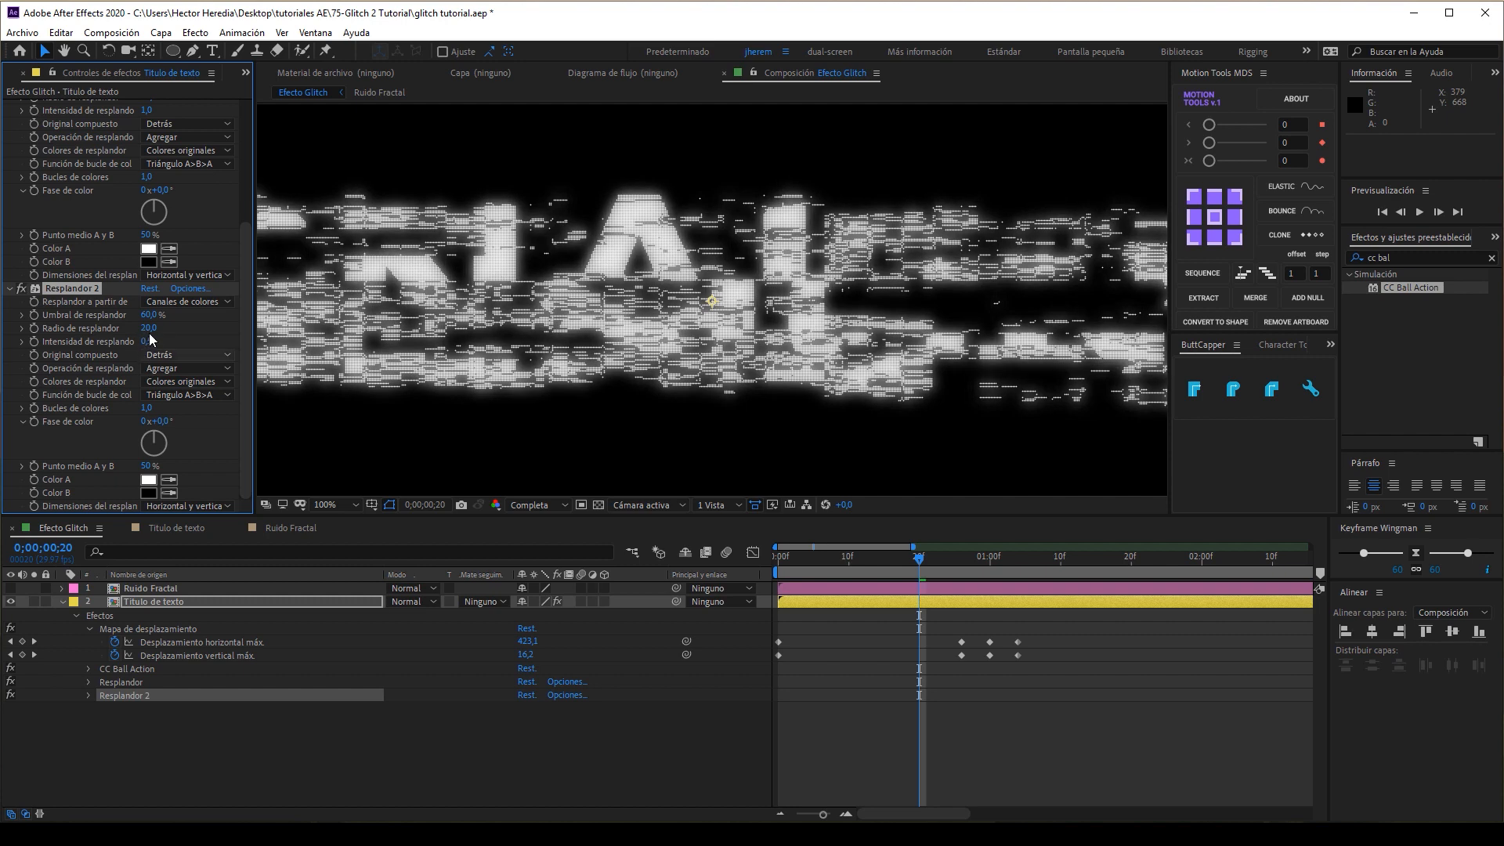
- Try a glow radius of 15 on Resplandor 2, and set it to 30
click(150, 330)
text(15)
key(Return)
click(150, 329)
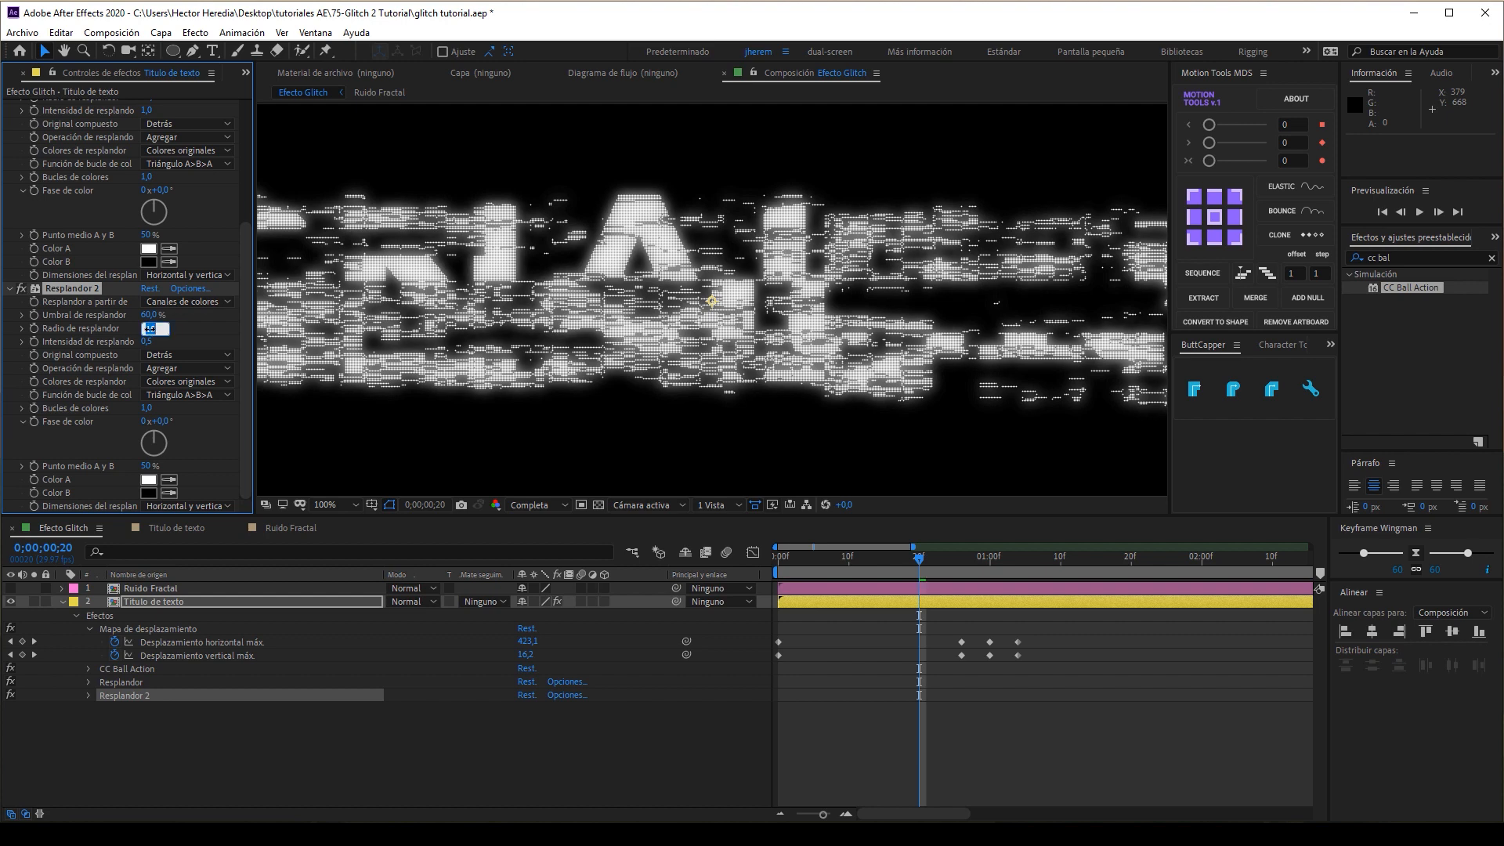
text(30)
key(Return)
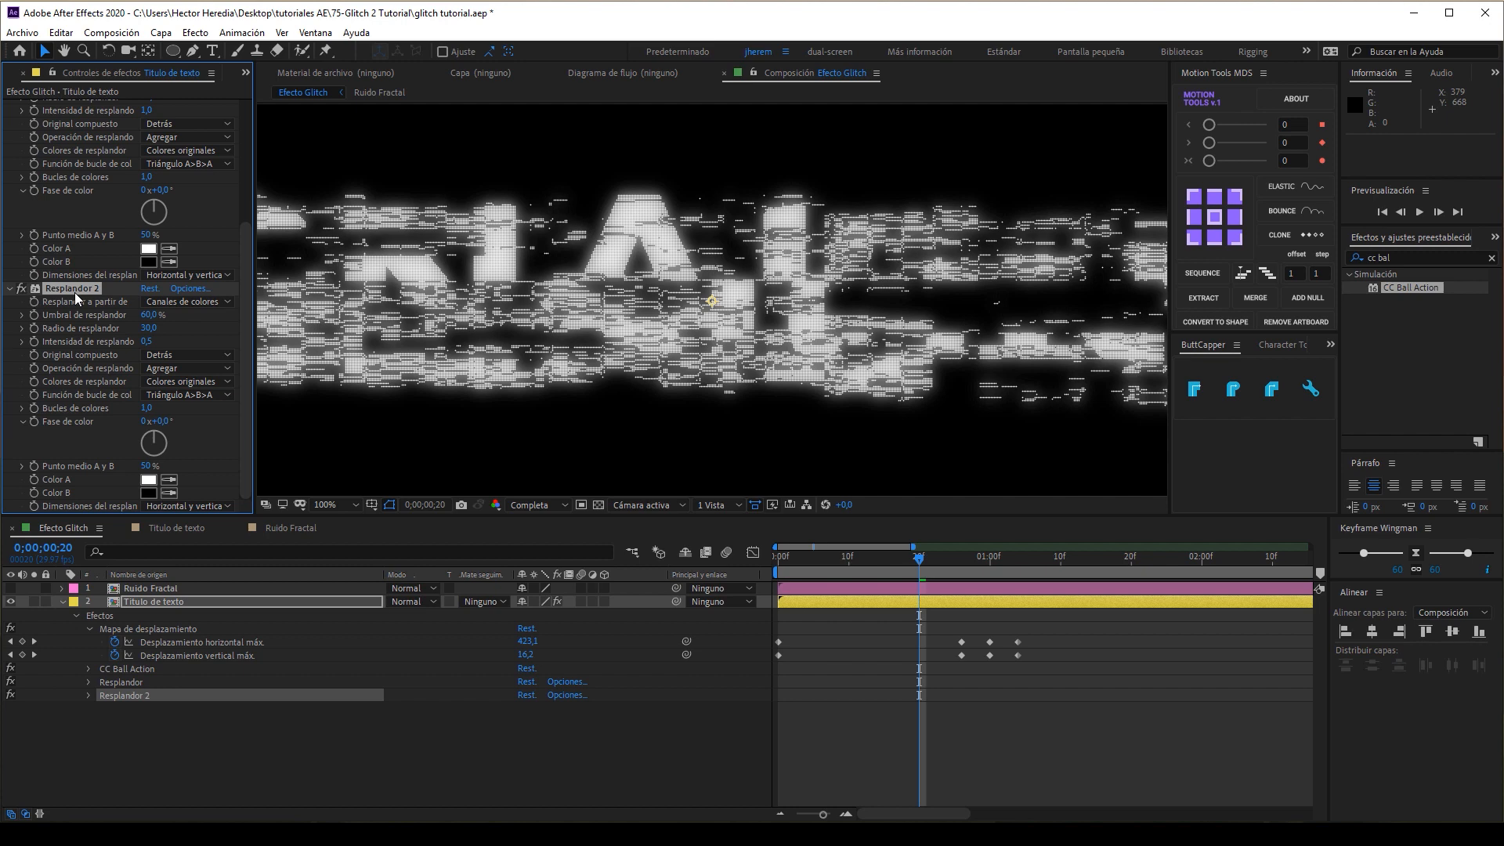
- Duplicate Resplandor 2 and set the copy's glow intensity to 0,3 and glow radius to 50
key(ctrl+d)
click(149, 342)
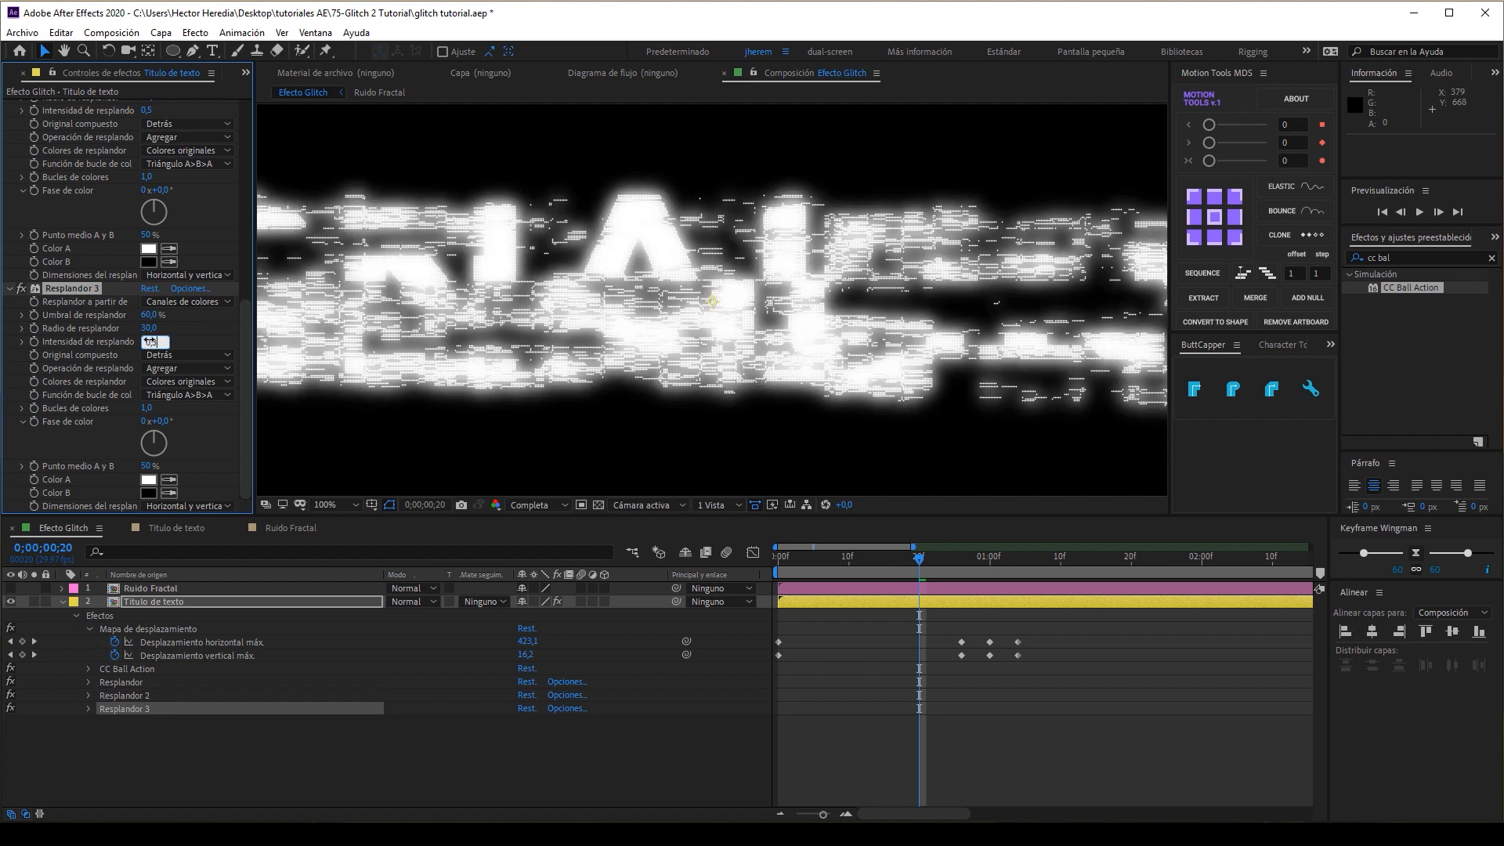
text(0,3)
key(Return)
click(149, 328)
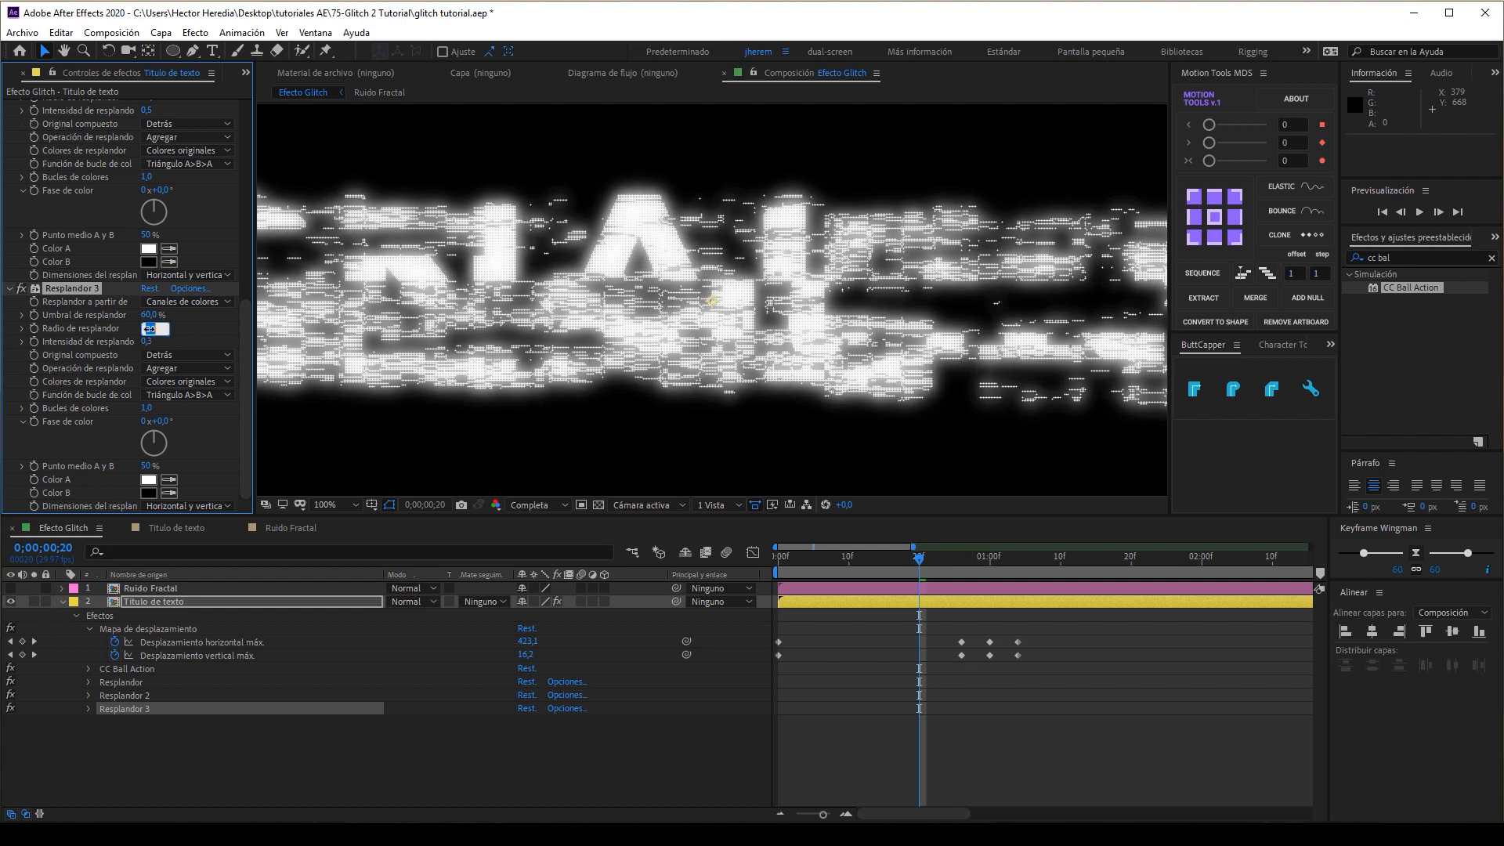
text(59,9)
key(Return)
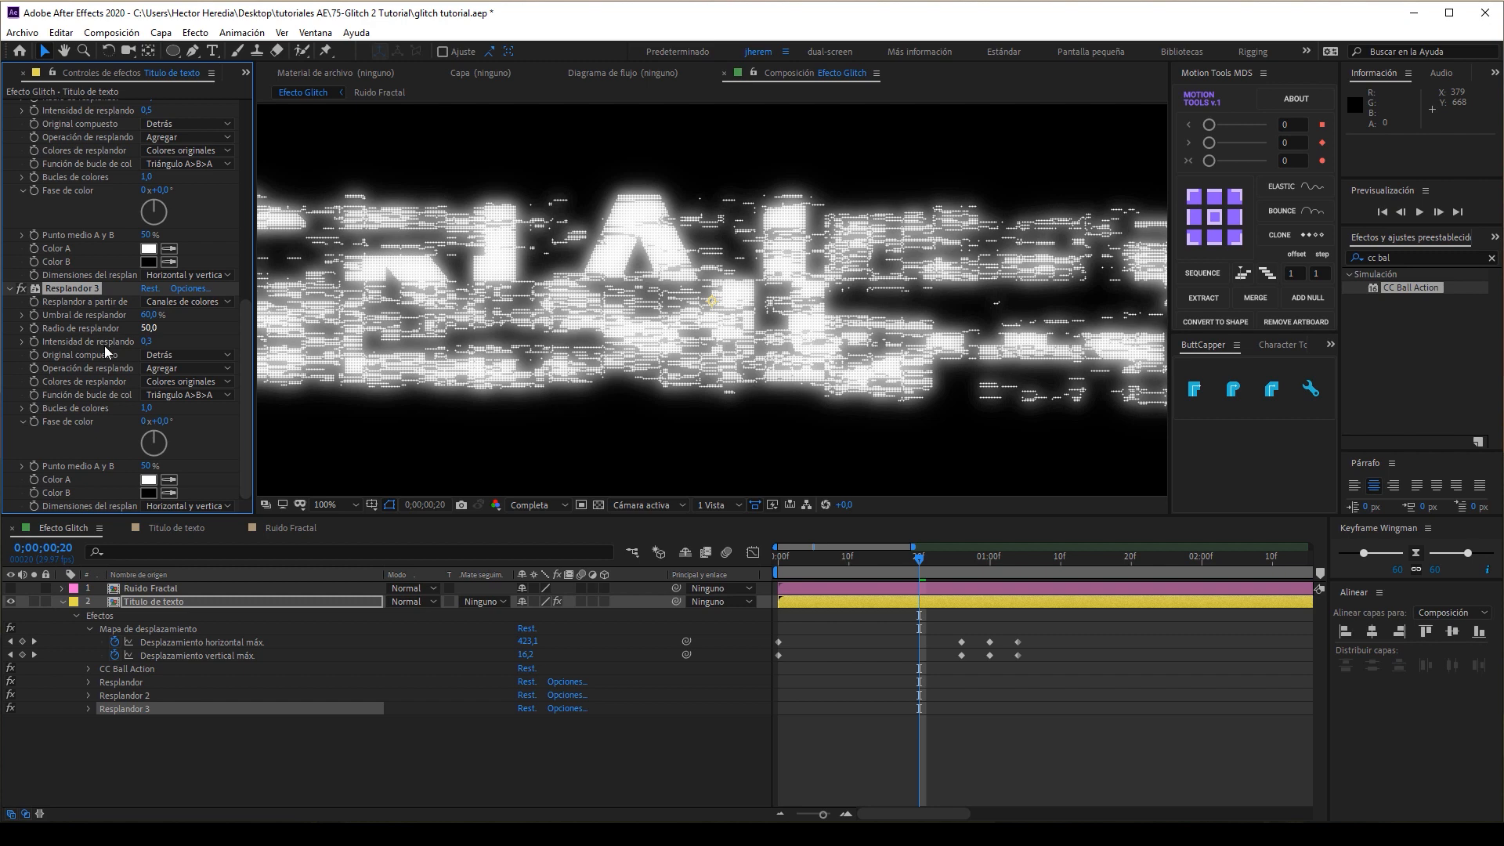
- Set the glow radius of the title's first Resplandor effect to 10
scroll(113, 318, up, 10)
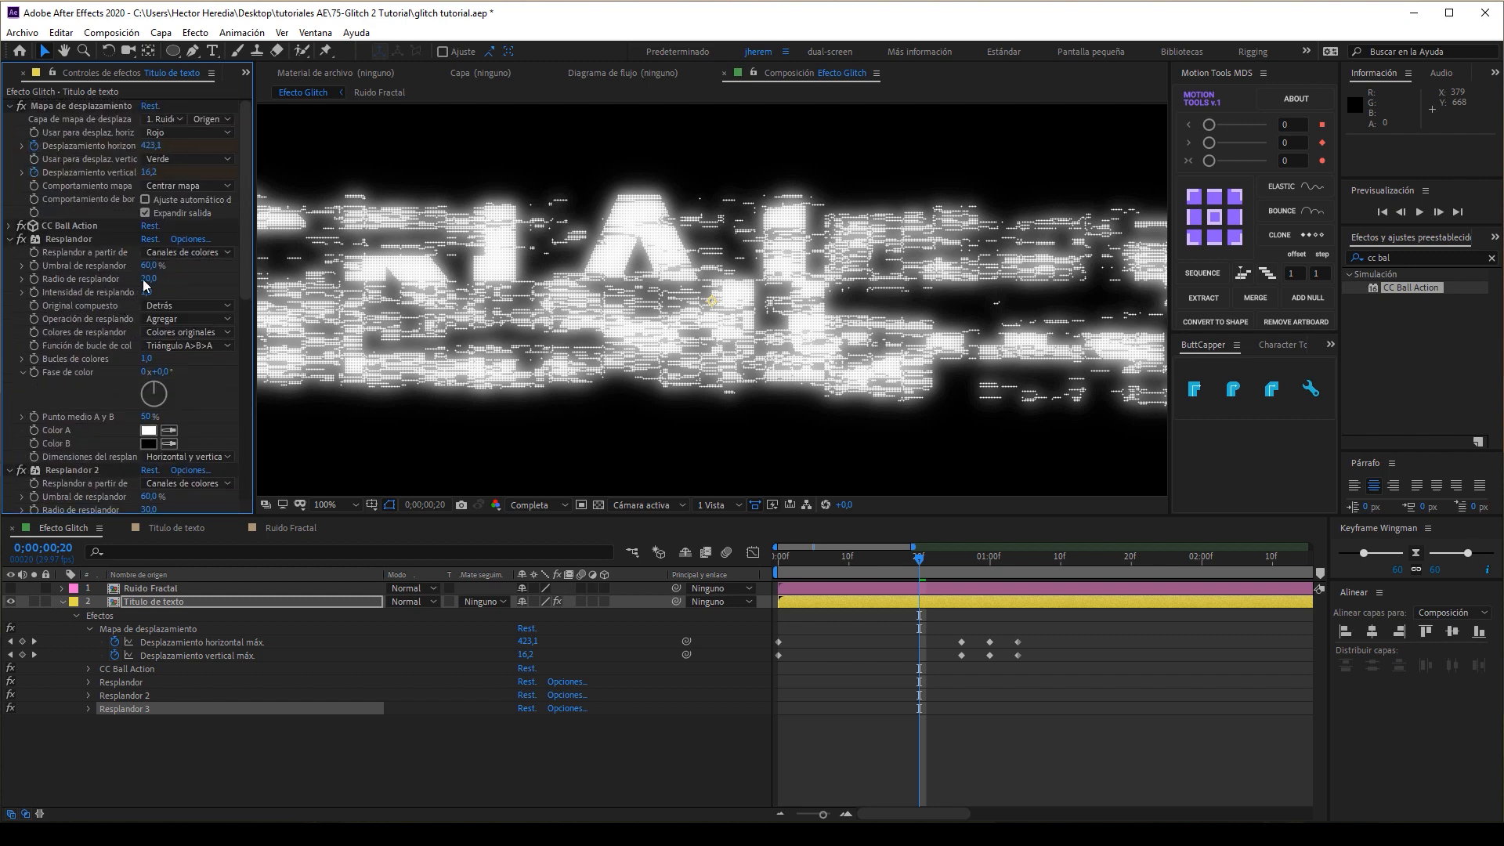
click(142, 279)
text(10)
key(Return)
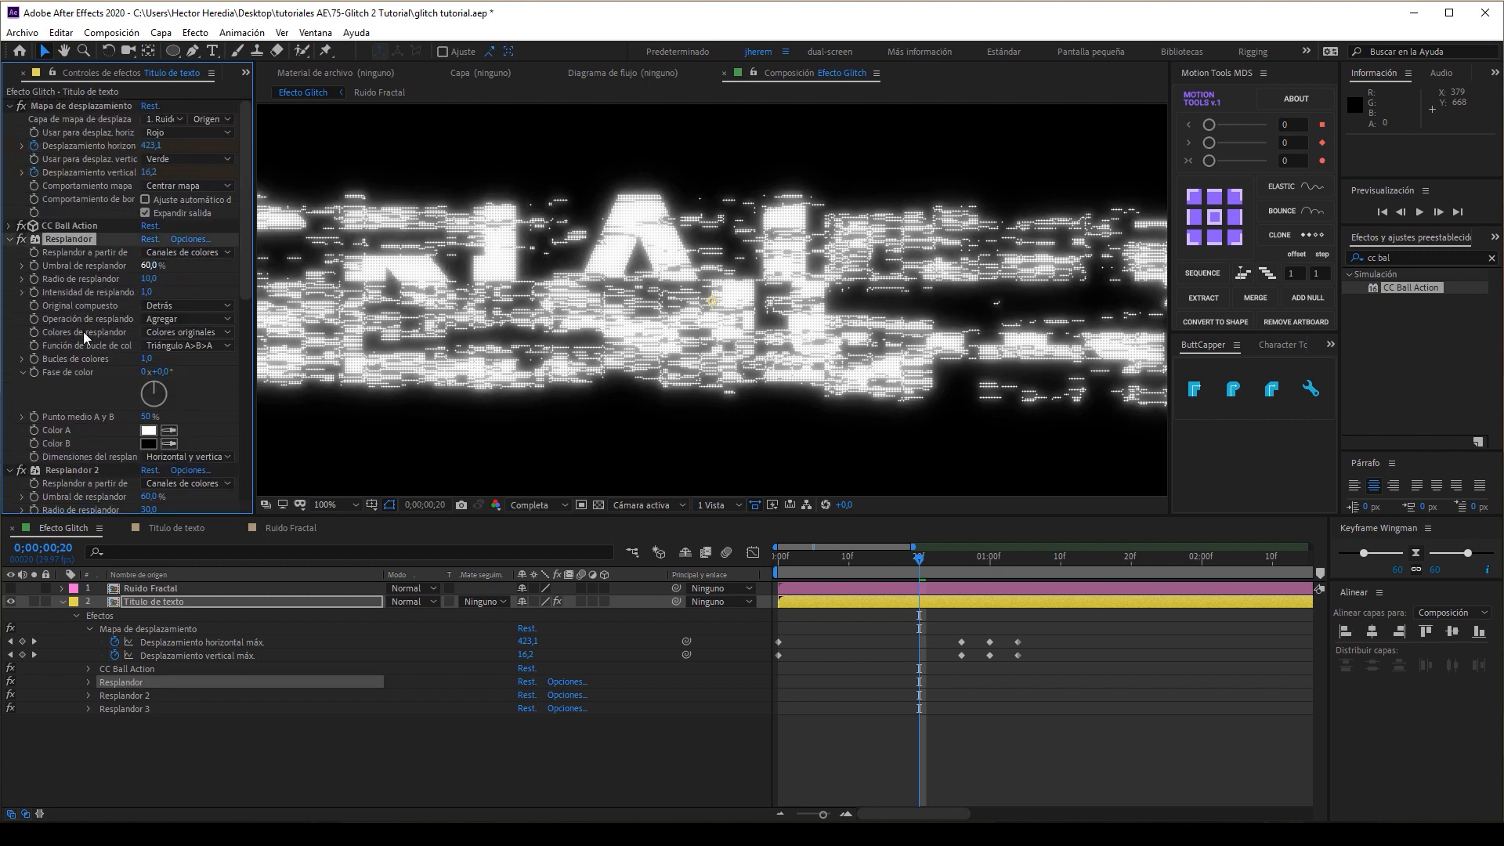
- Set the glow intensity of Resplandor 3 to 0,1
scroll(83, 349, down, 8)
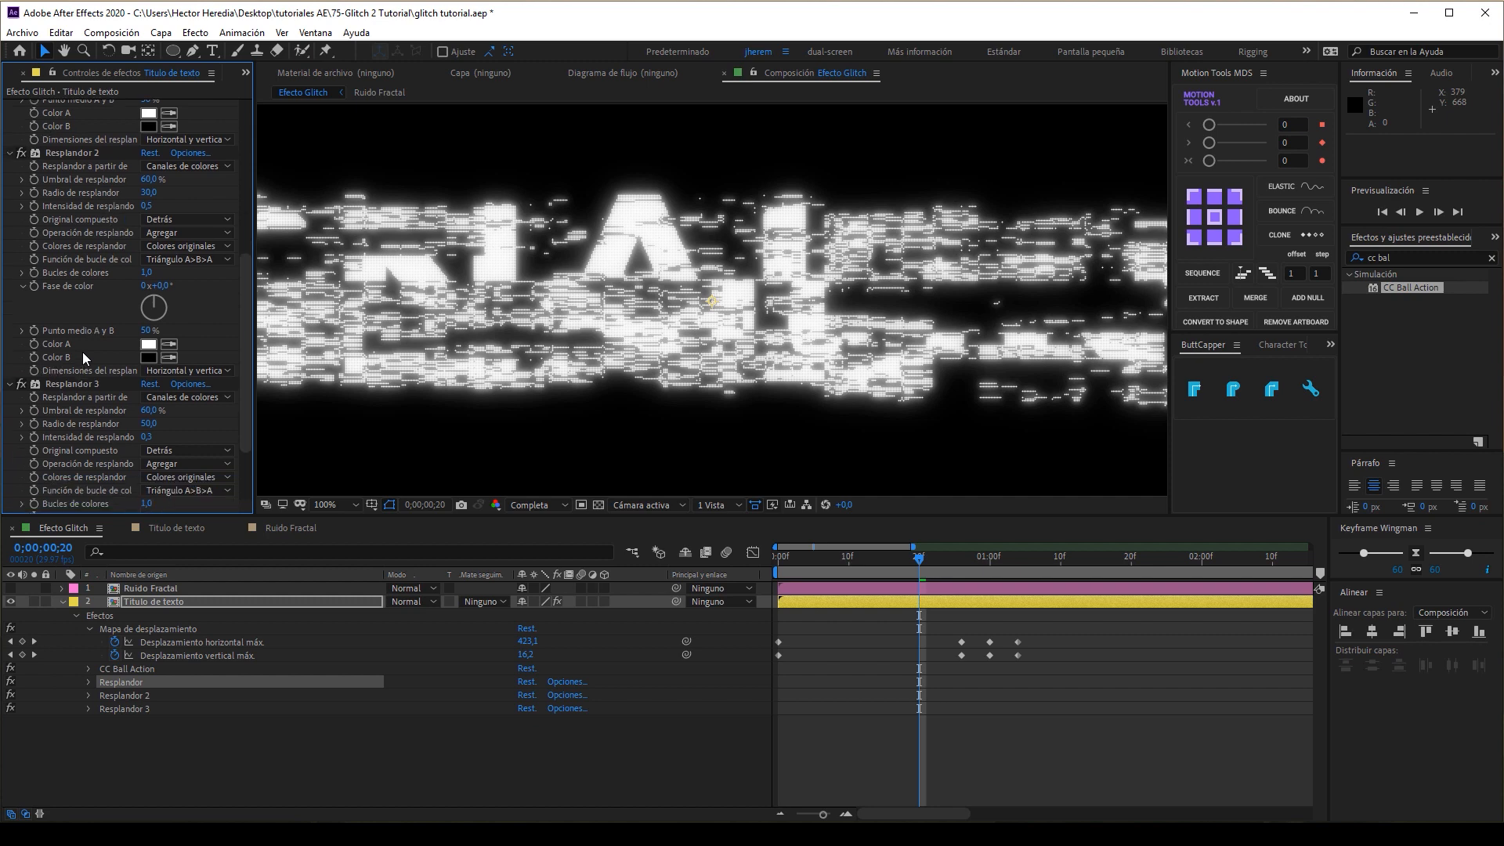
click(146, 437)
text(0,1)
key(Return)
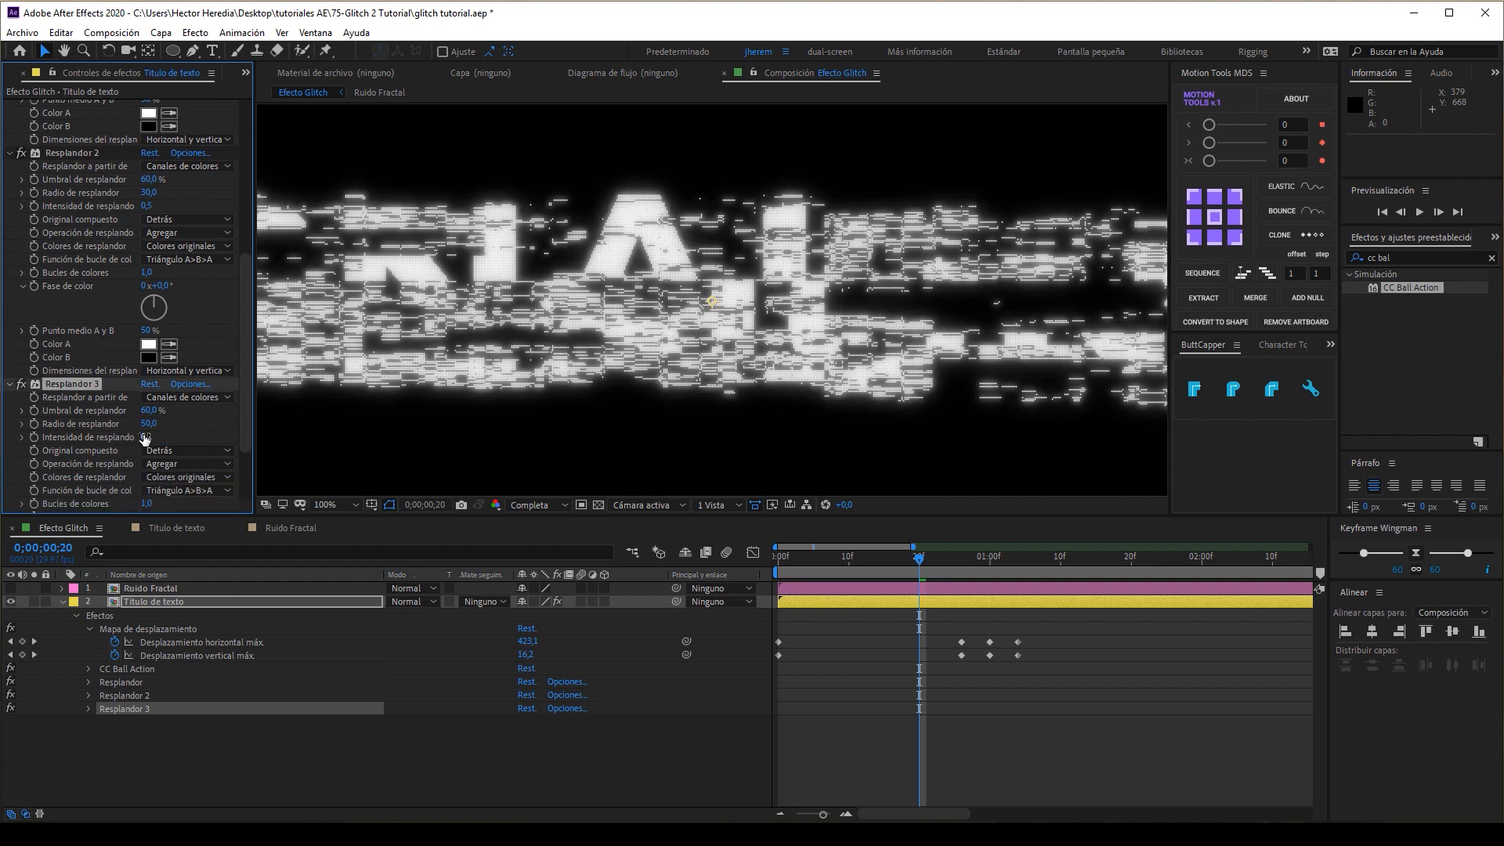
- Duplicate Resplandor 3, try a glow radius of 70 on the copy, and set it to 80
scroll(54, 389, down, 2)
key(ctrl+d)
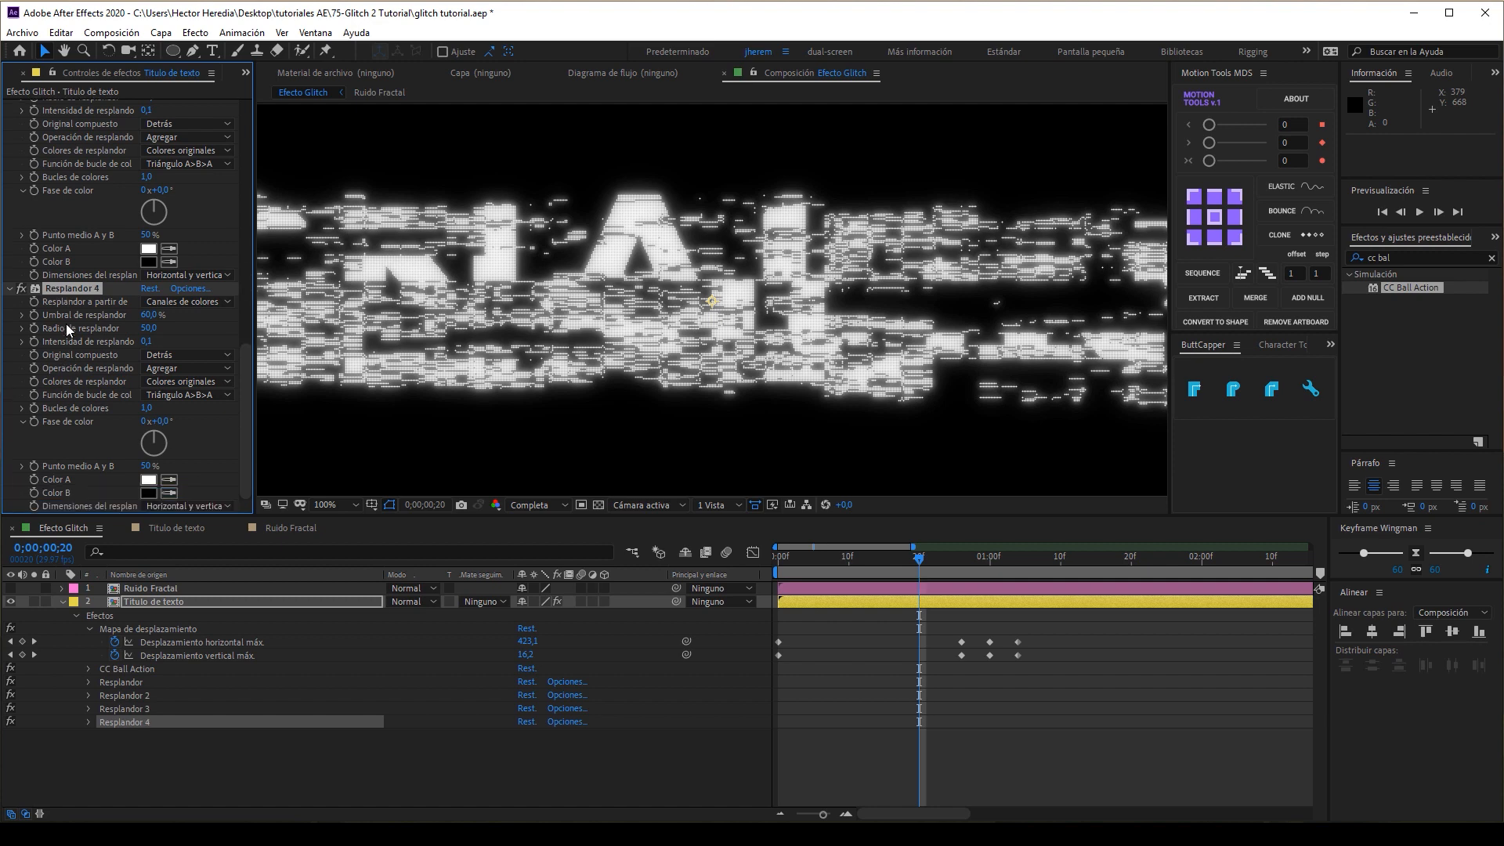
click(148, 329)
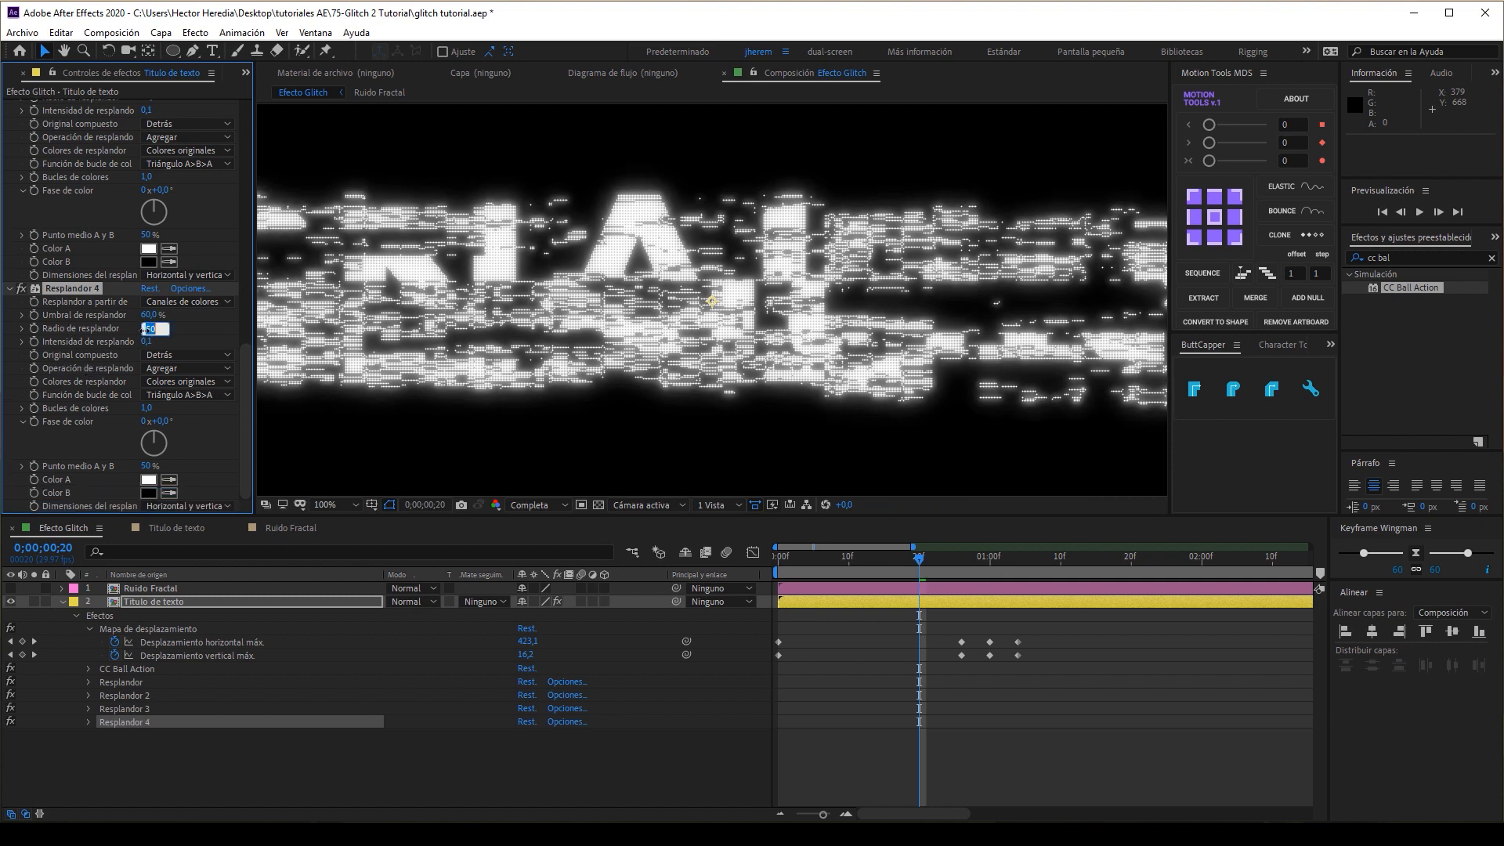
text(70)
key(Return)
click(146, 329)
text(80)
key(Return)
click(282, 740)
- Collapse the settings of all four Resplandor effects in the title's effect controls
scroll(73, 341, up, 10)
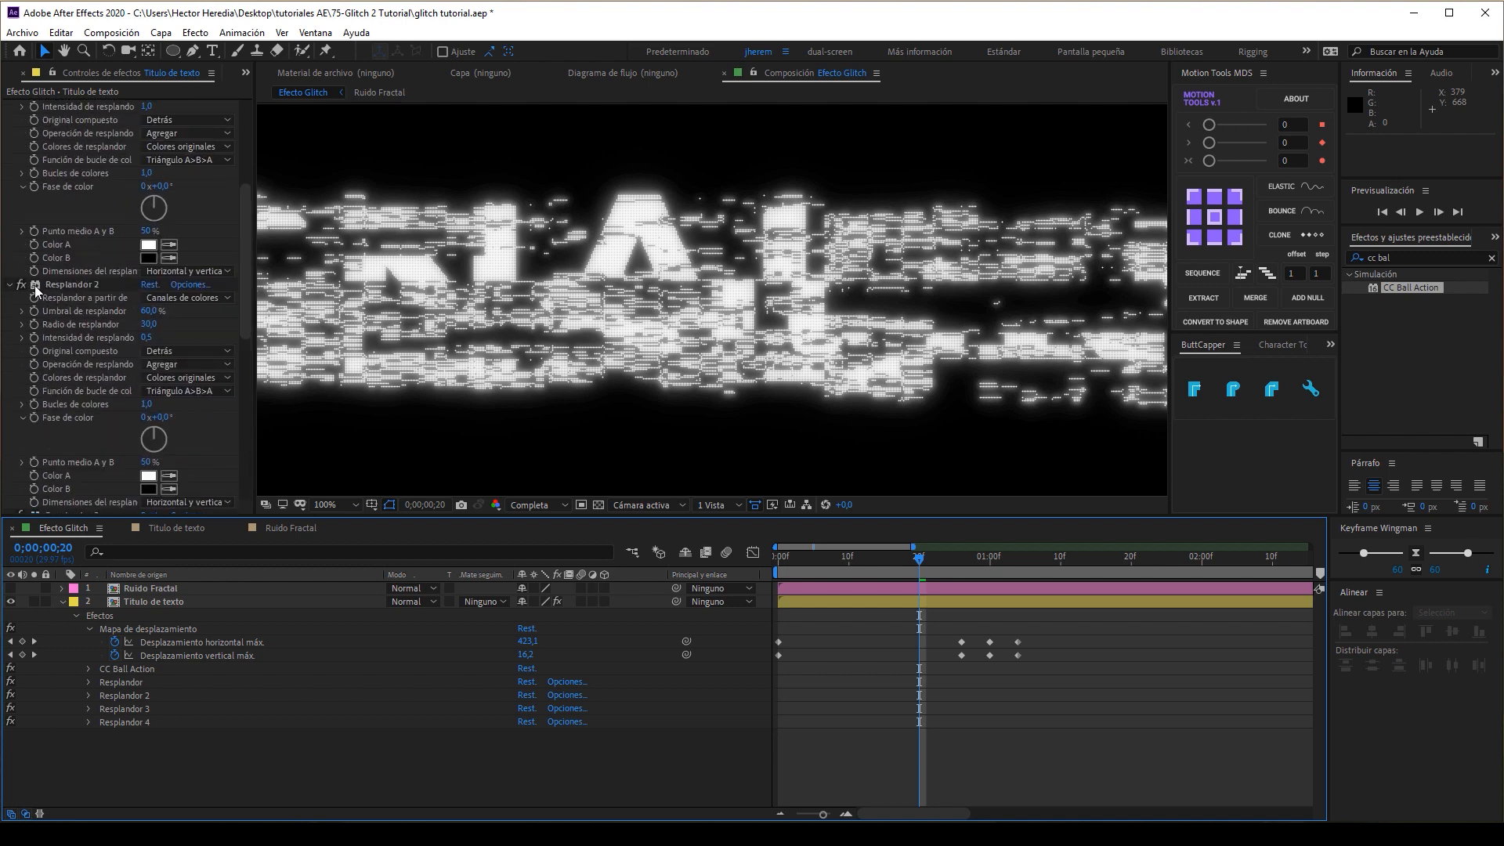
click(9, 229)
click(9, 243)
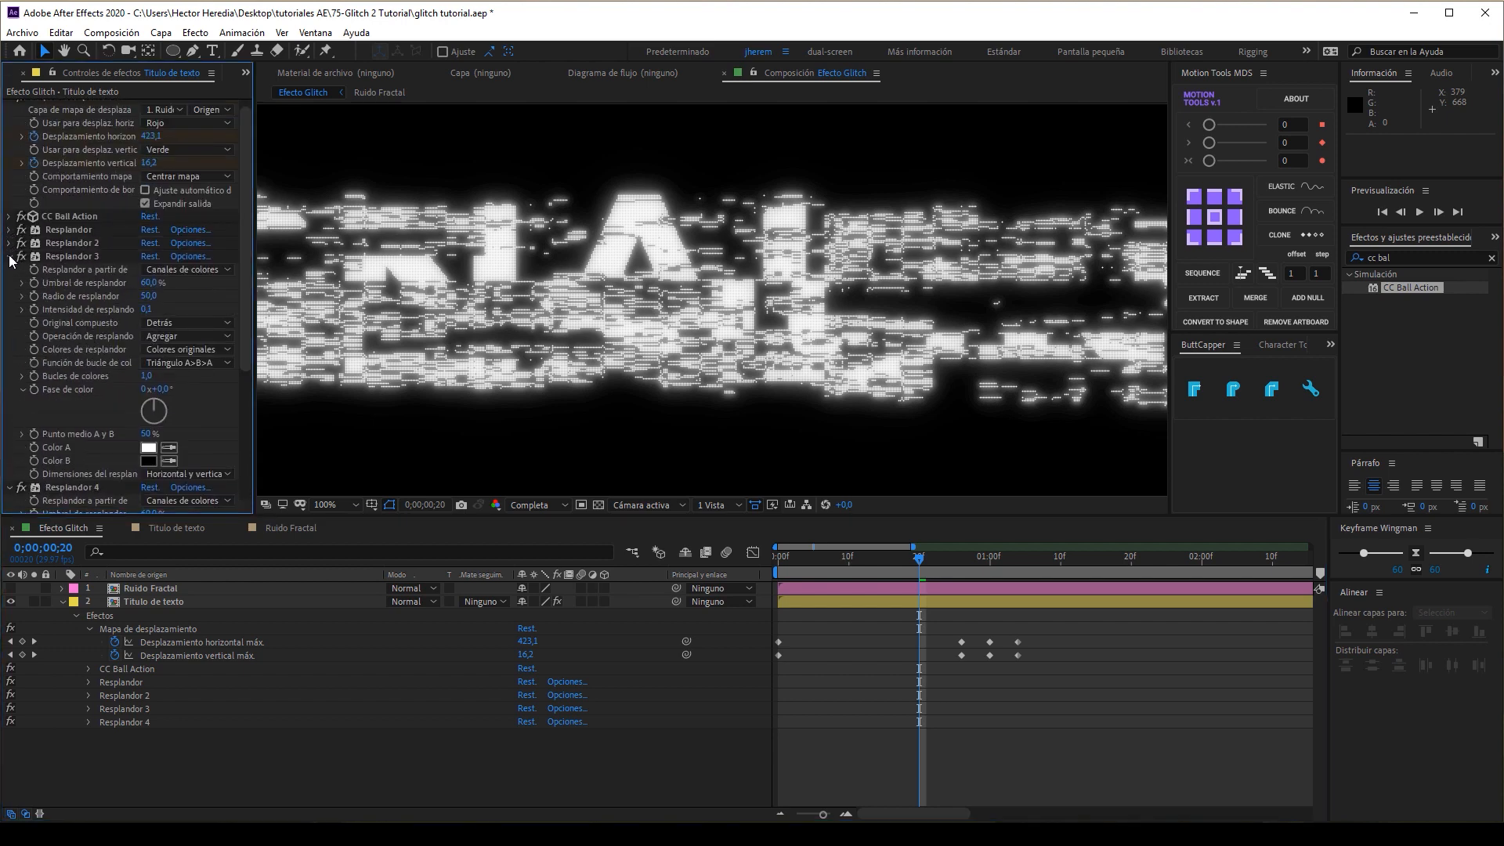
click(10, 256)
click(10, 270)
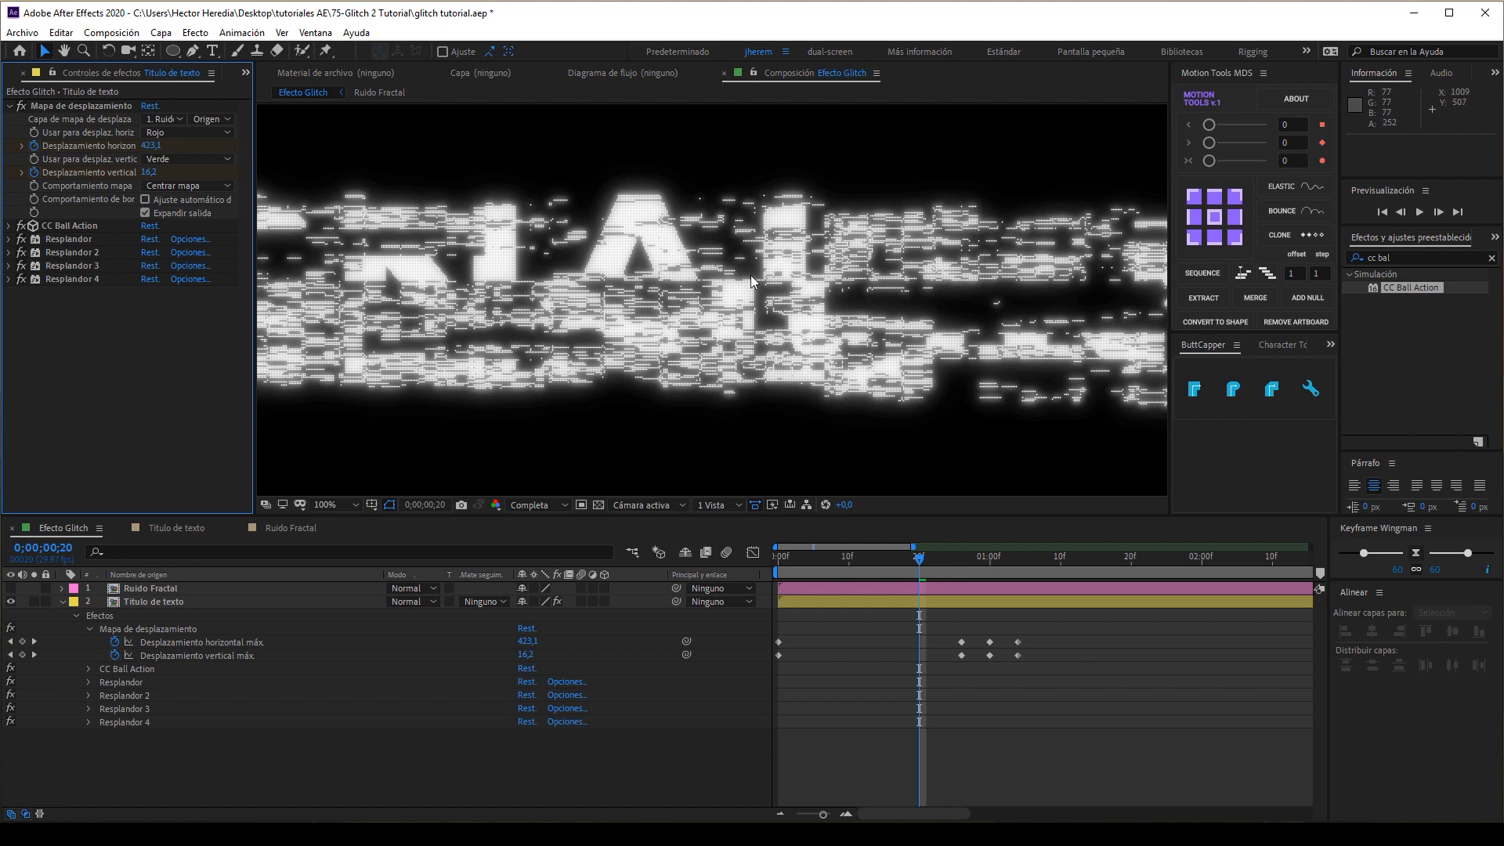
- Check the stacked glows on the whole frame at 0;00;00;11 and return the current time to 0;00;00;20
scroll(750, 275, down, 2)
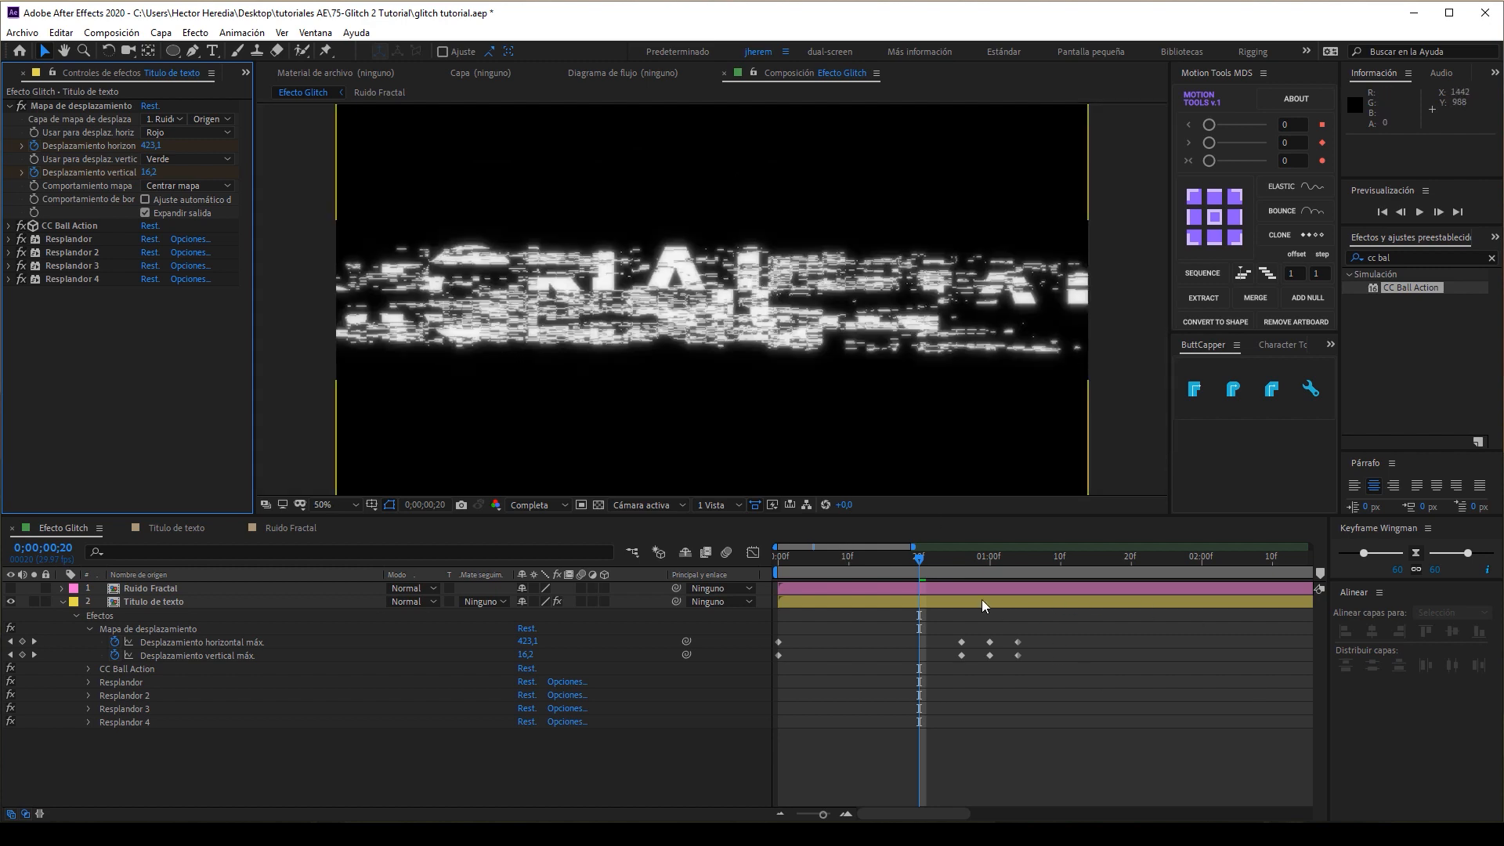
drag(917, 561, 858, 566)
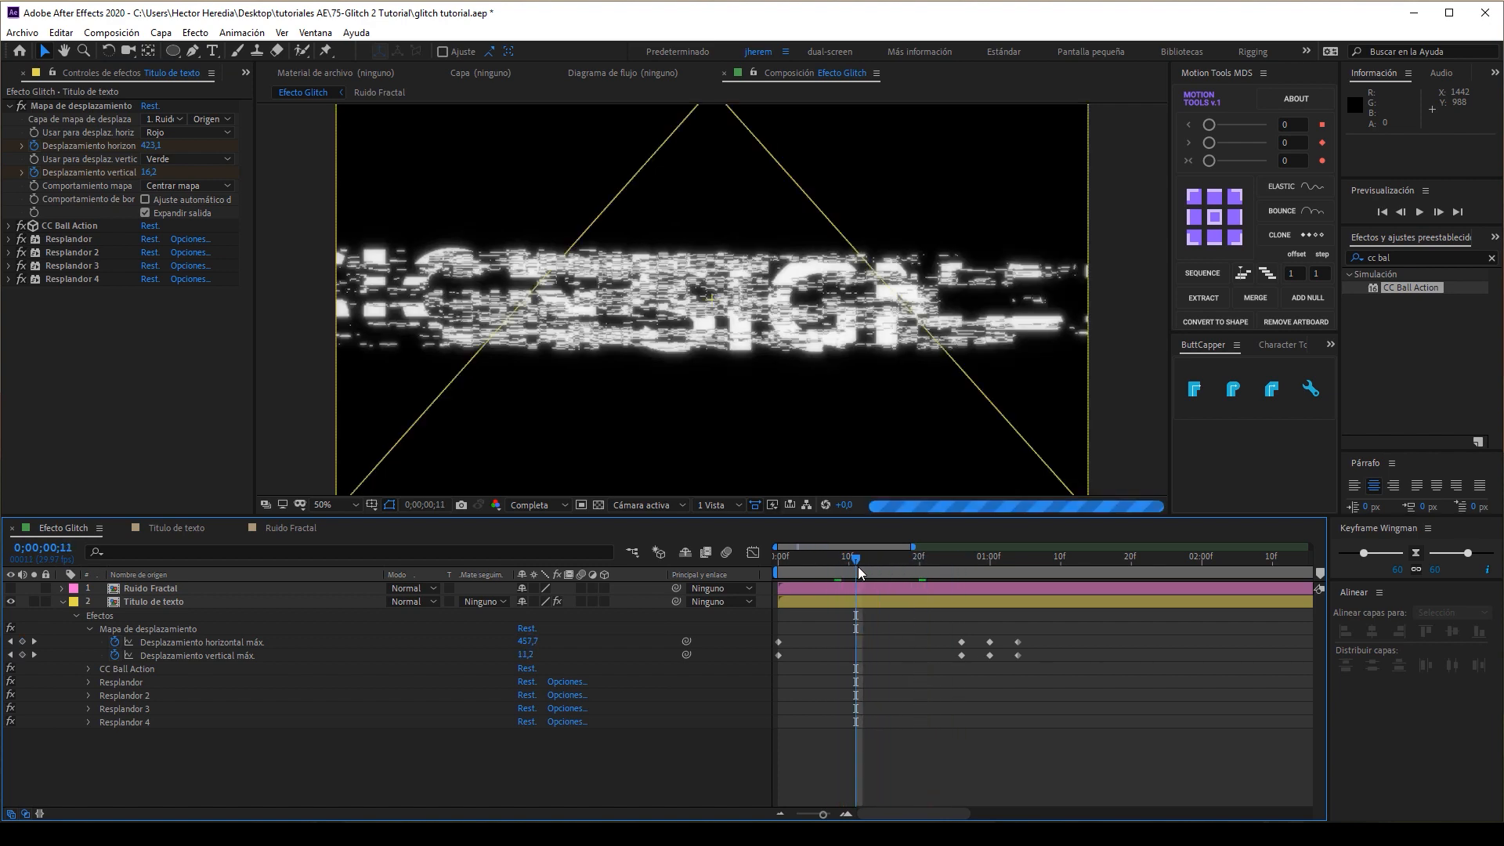
click(919, 566)
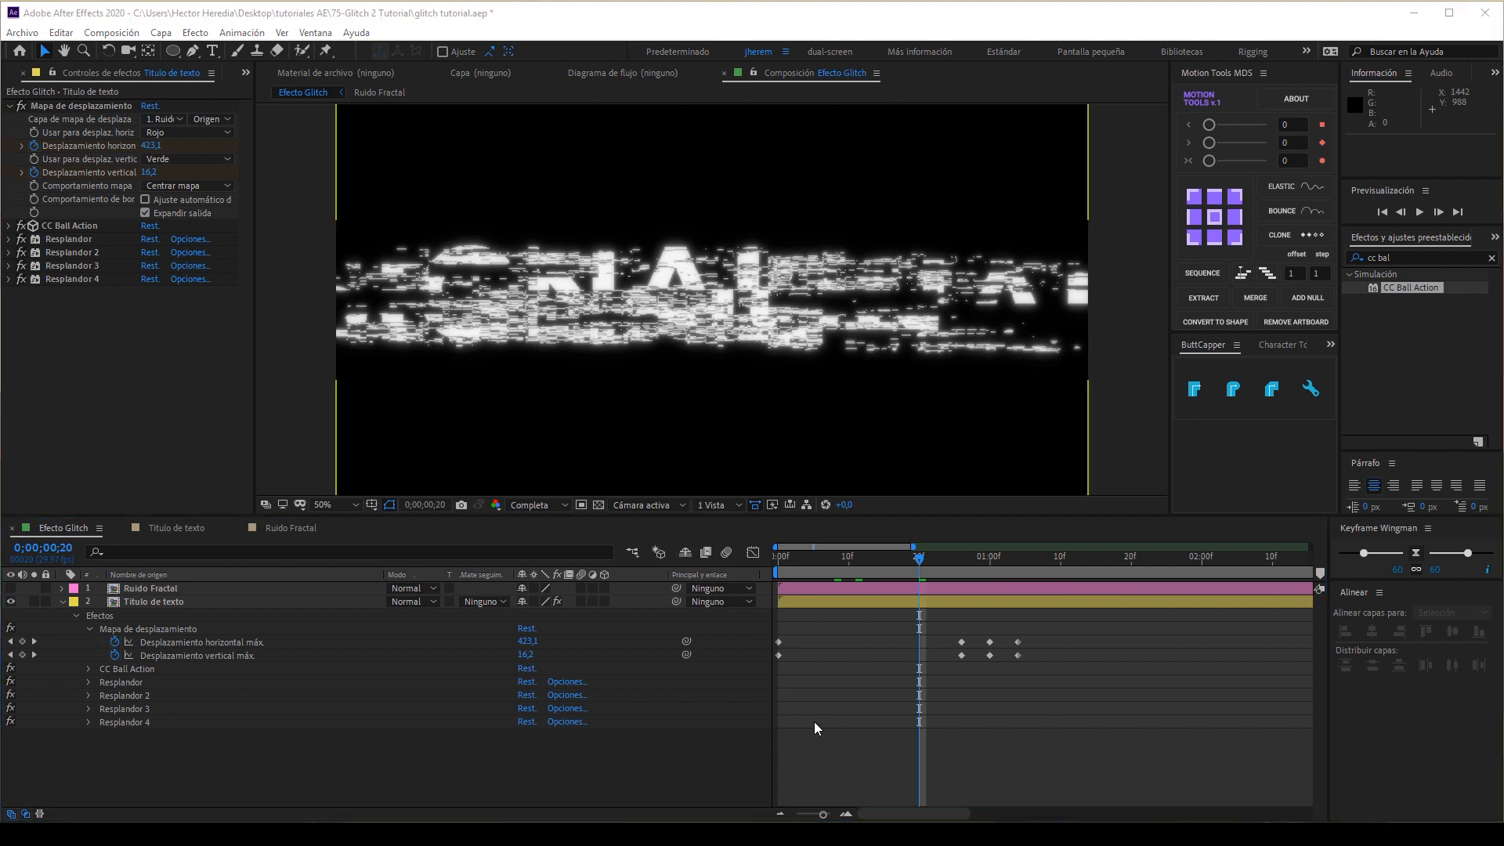
- Copy the Ruido Fractal layer from Efecto Glitch and paste it above the SIGNAL text in the Titulo de texto composition
double_click(139, 603)
click(153, 588)
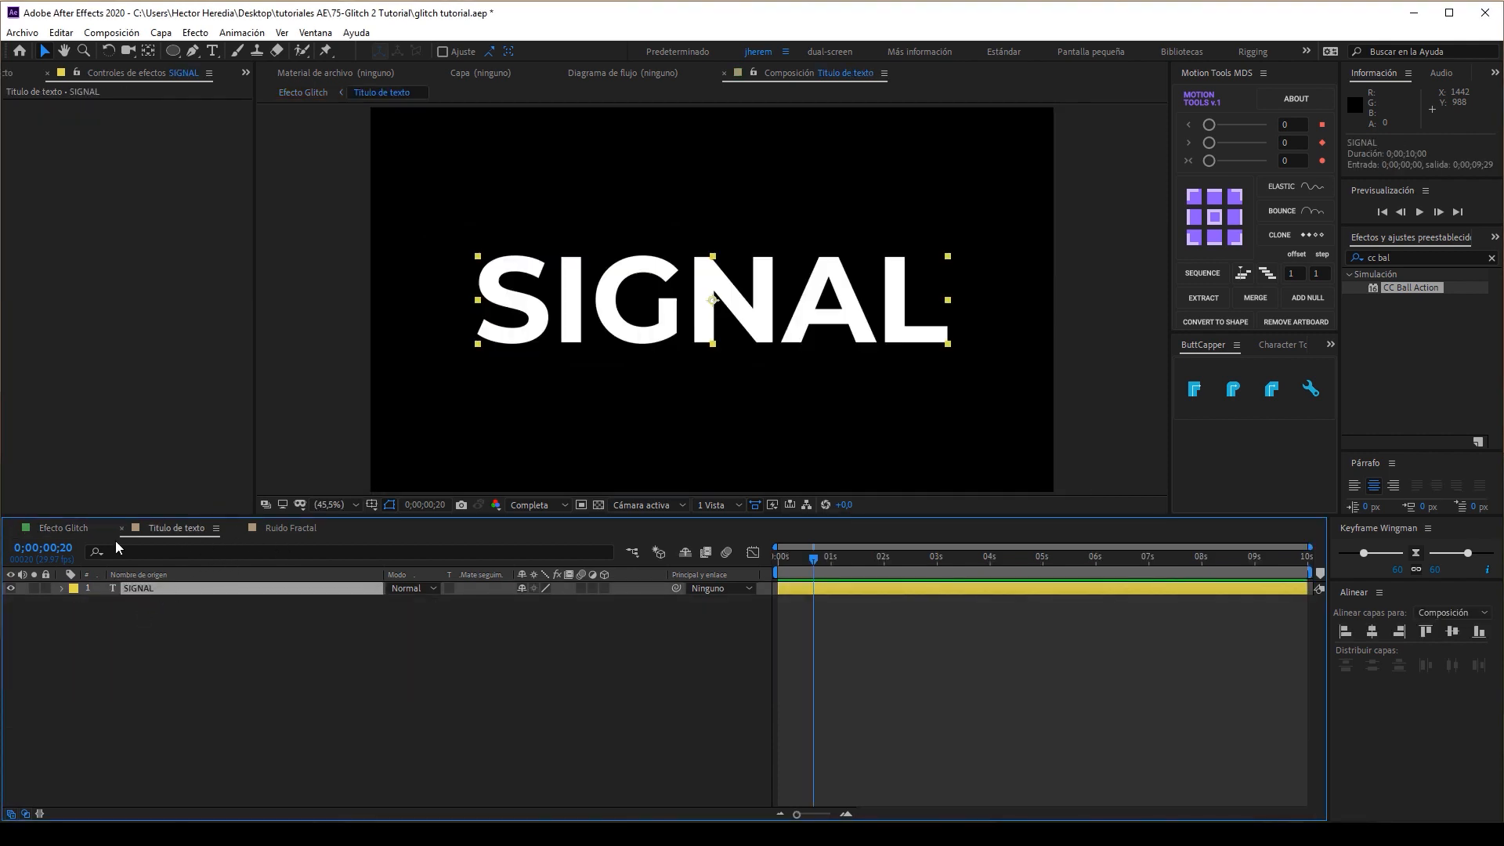
click(59, 529)
click(148, 588)
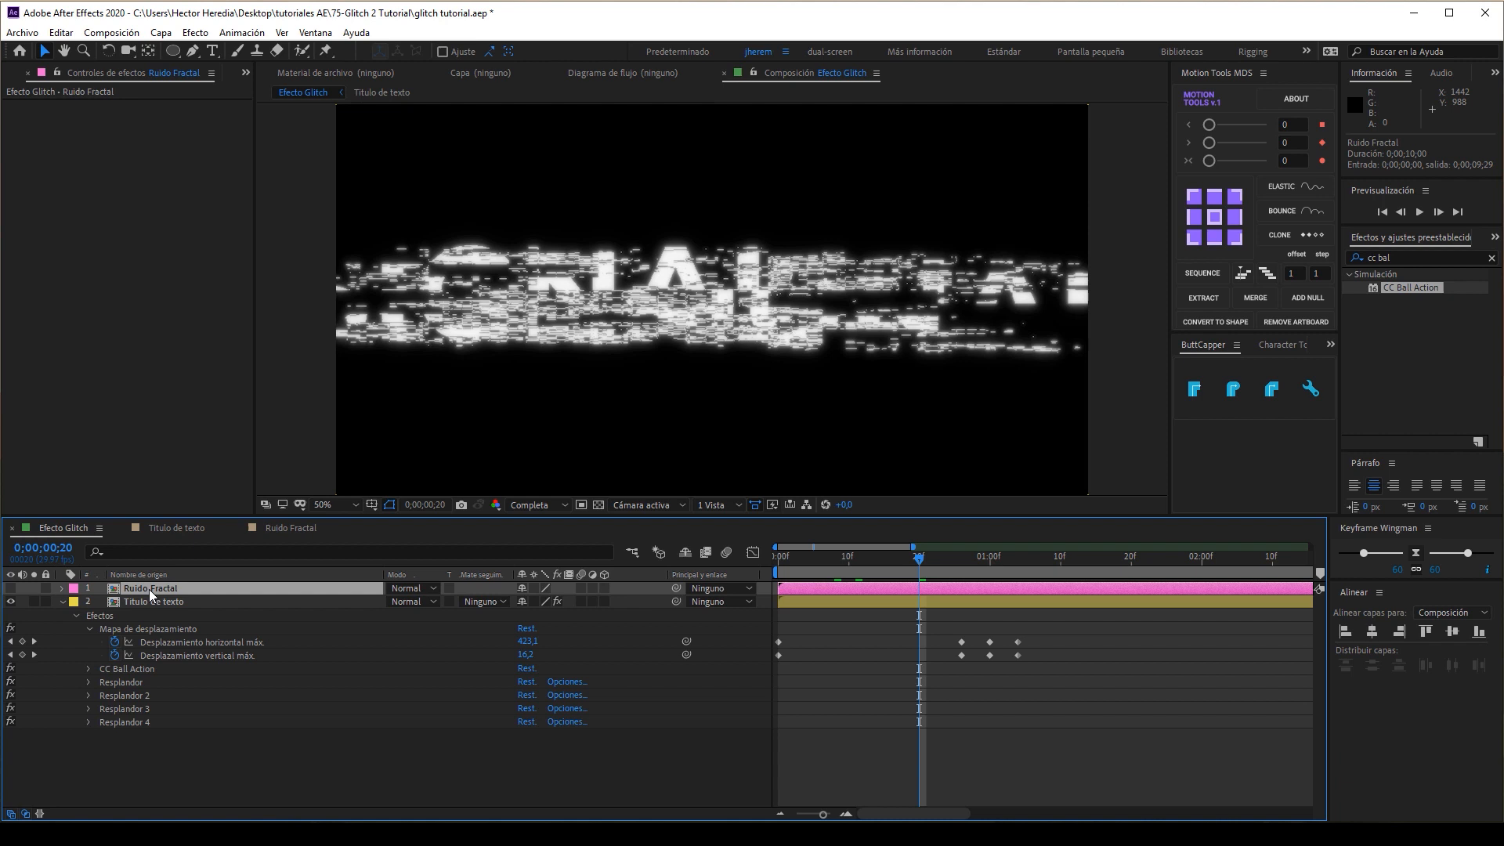
key(ctrl+c)
click(170, 533)
key(ctrl+v)
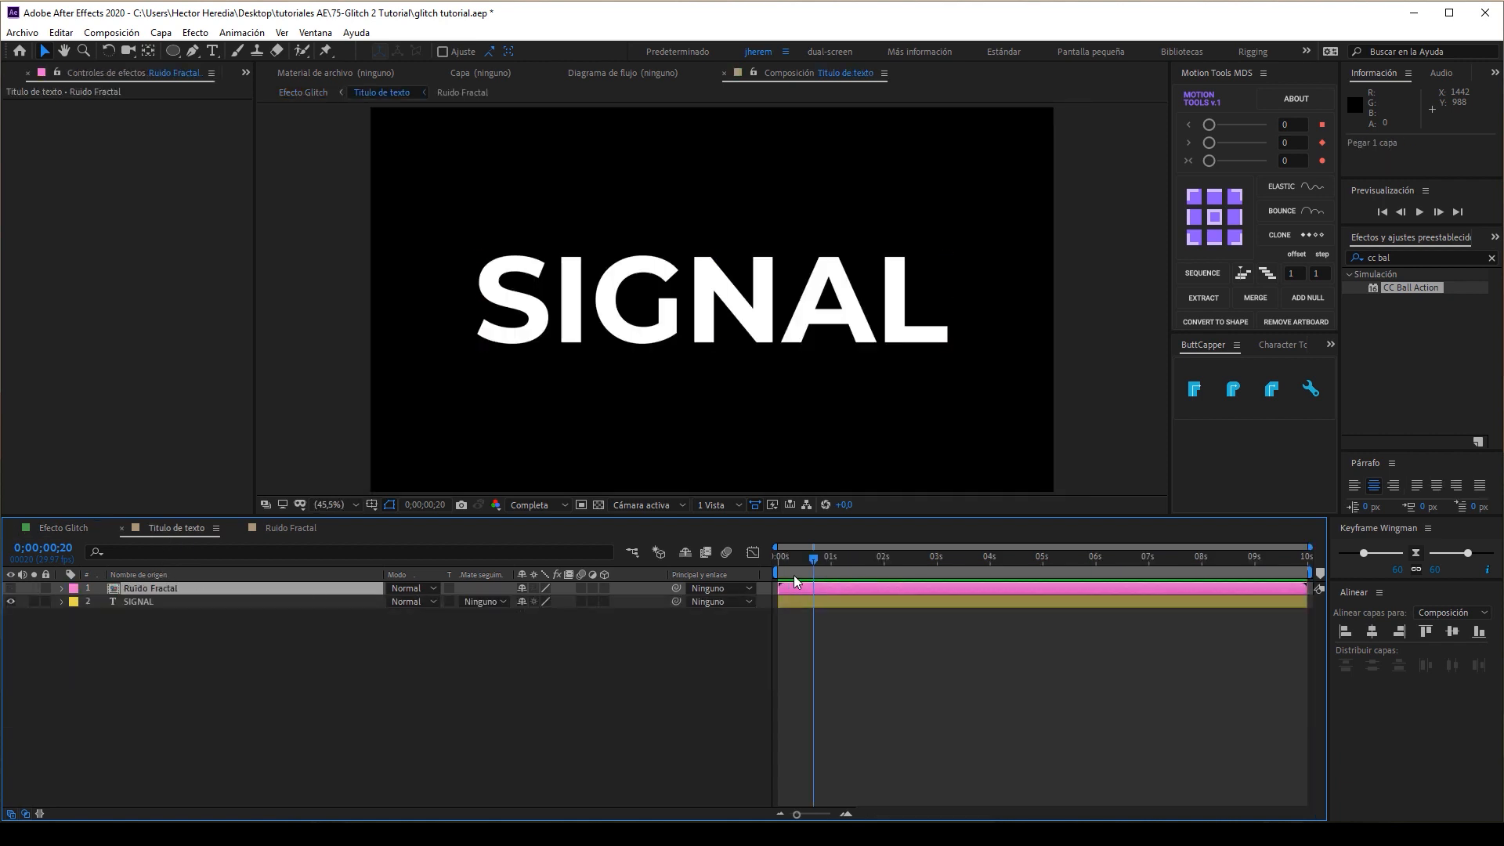
- Make the pasted Ruido Fractal layer visible and preserve underlying transparency so the noise only fills the SIGNAL letters
click(10, 588)
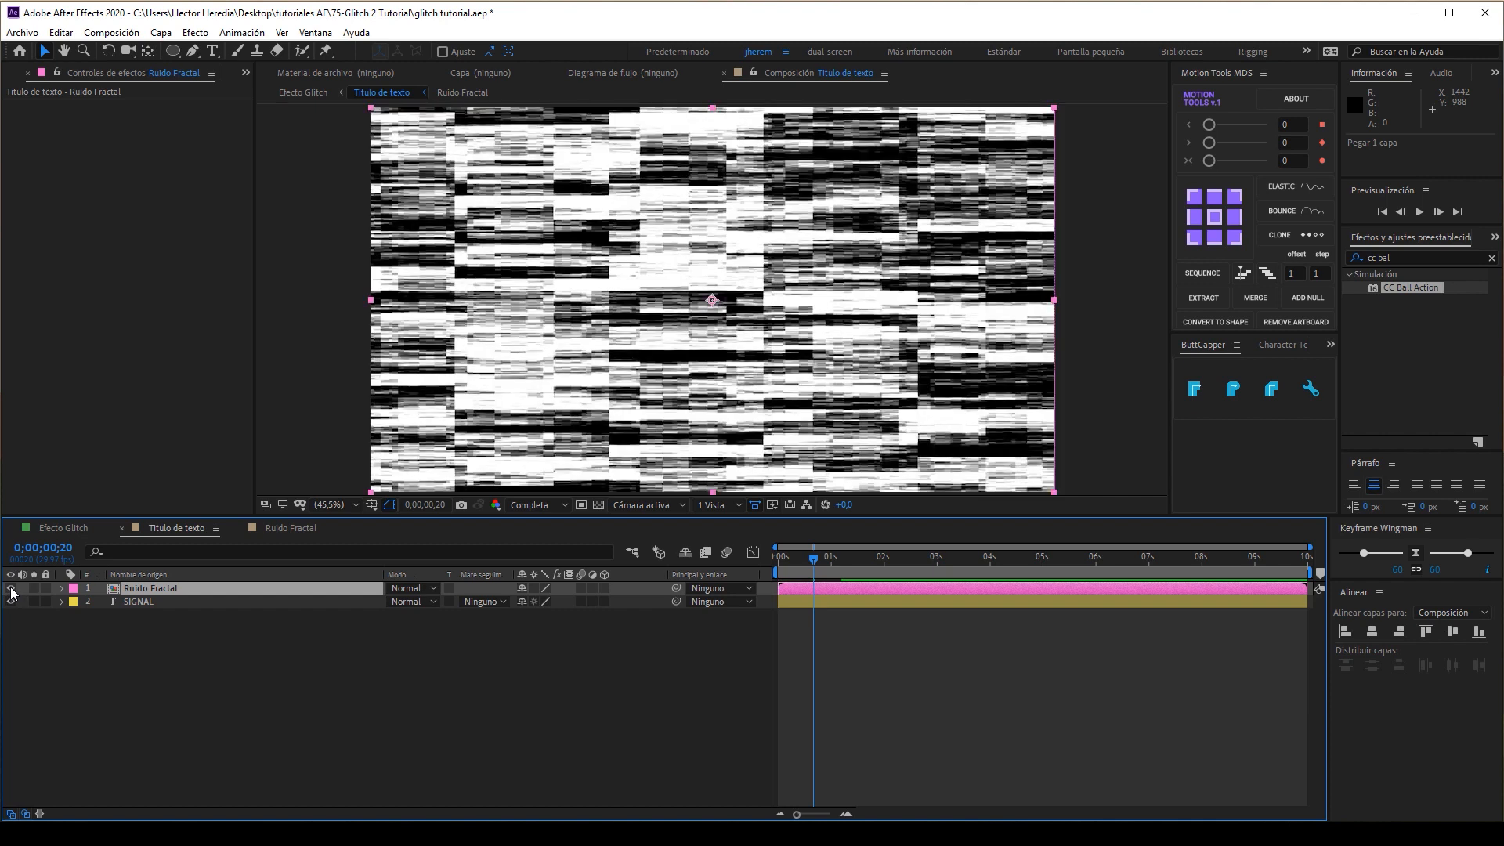
click(449, 588)
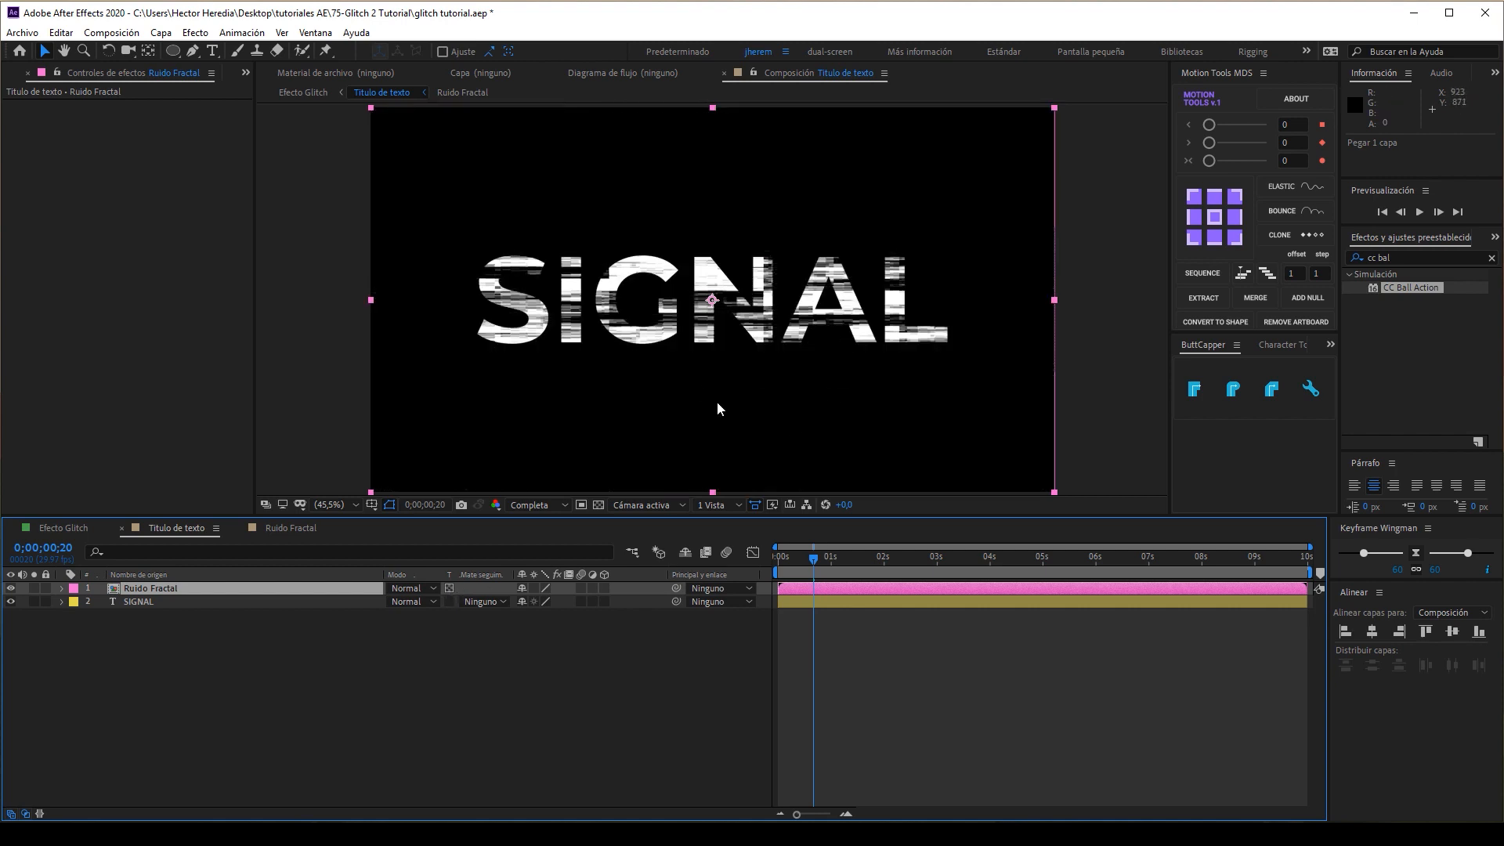
- Examine how the timeline's switches and modes columns toggle and which columns can be shown
key(F4)
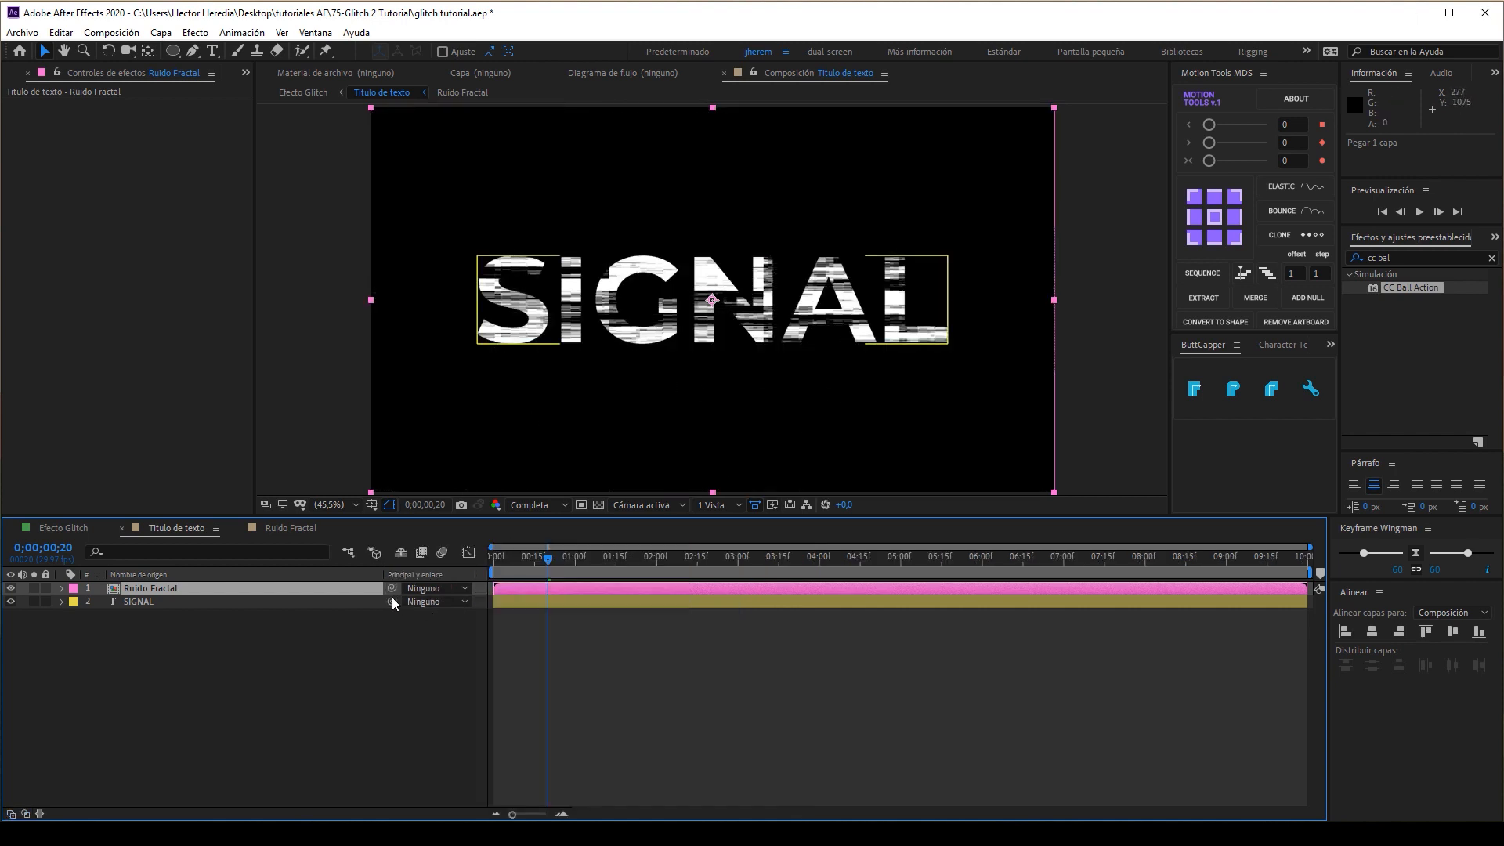
key(F4)
key(F4)
key(F4)
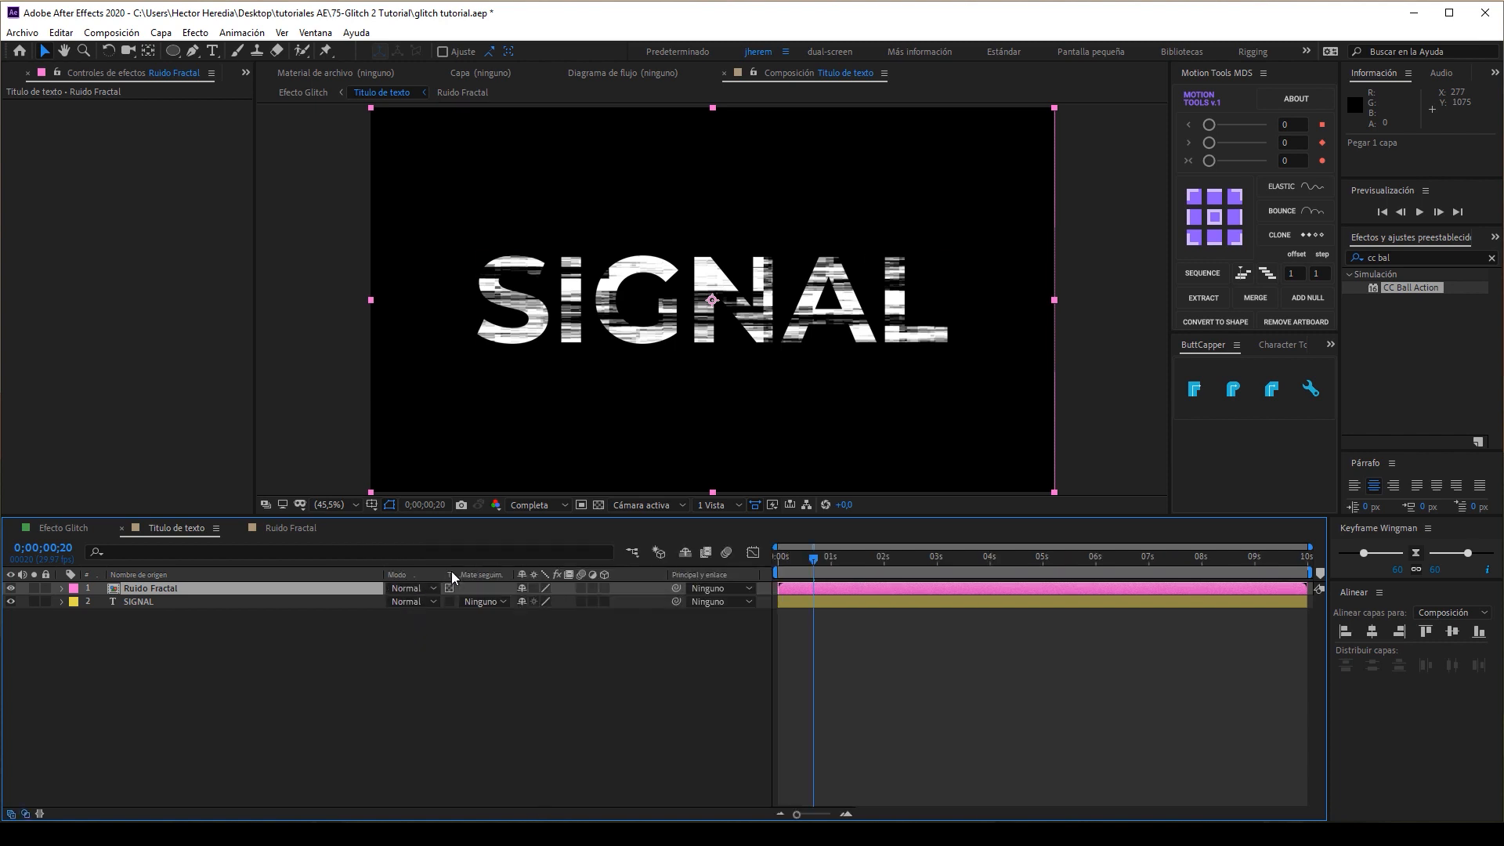
right_click(481, 576)
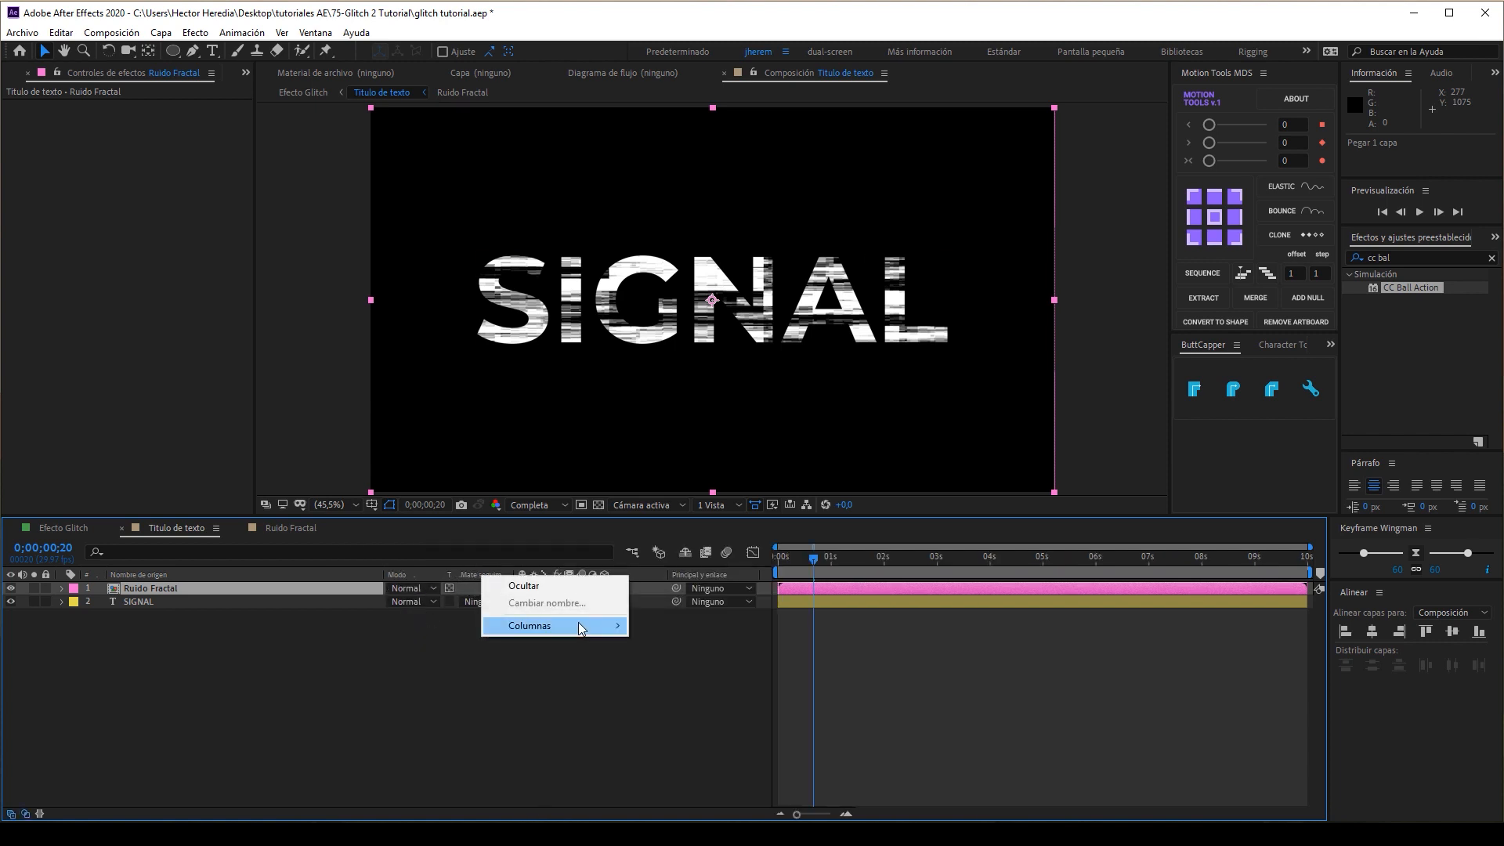
mouse_move(581, 624)
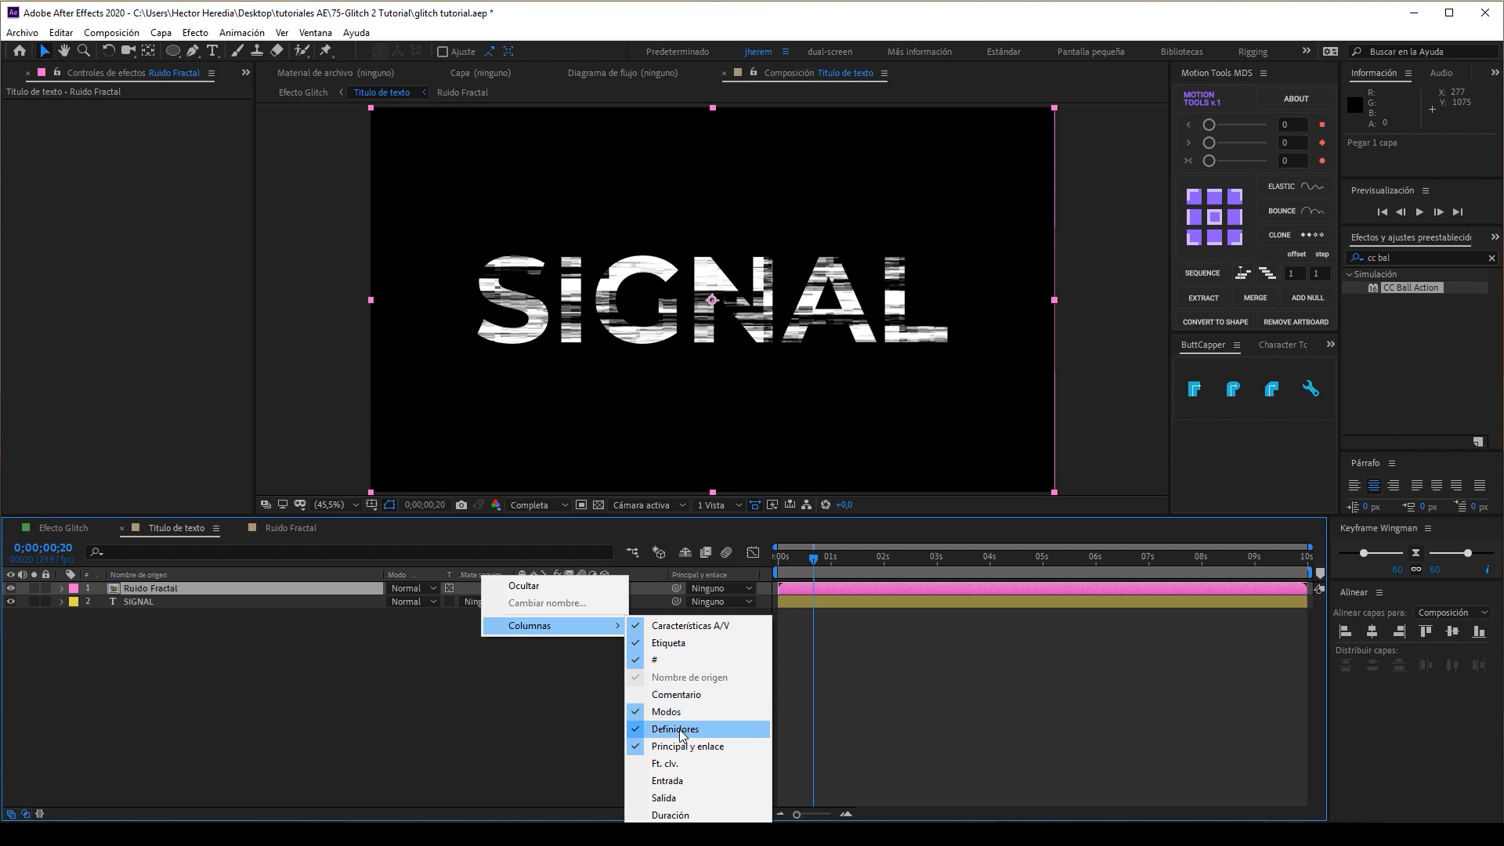
click(555, 708)
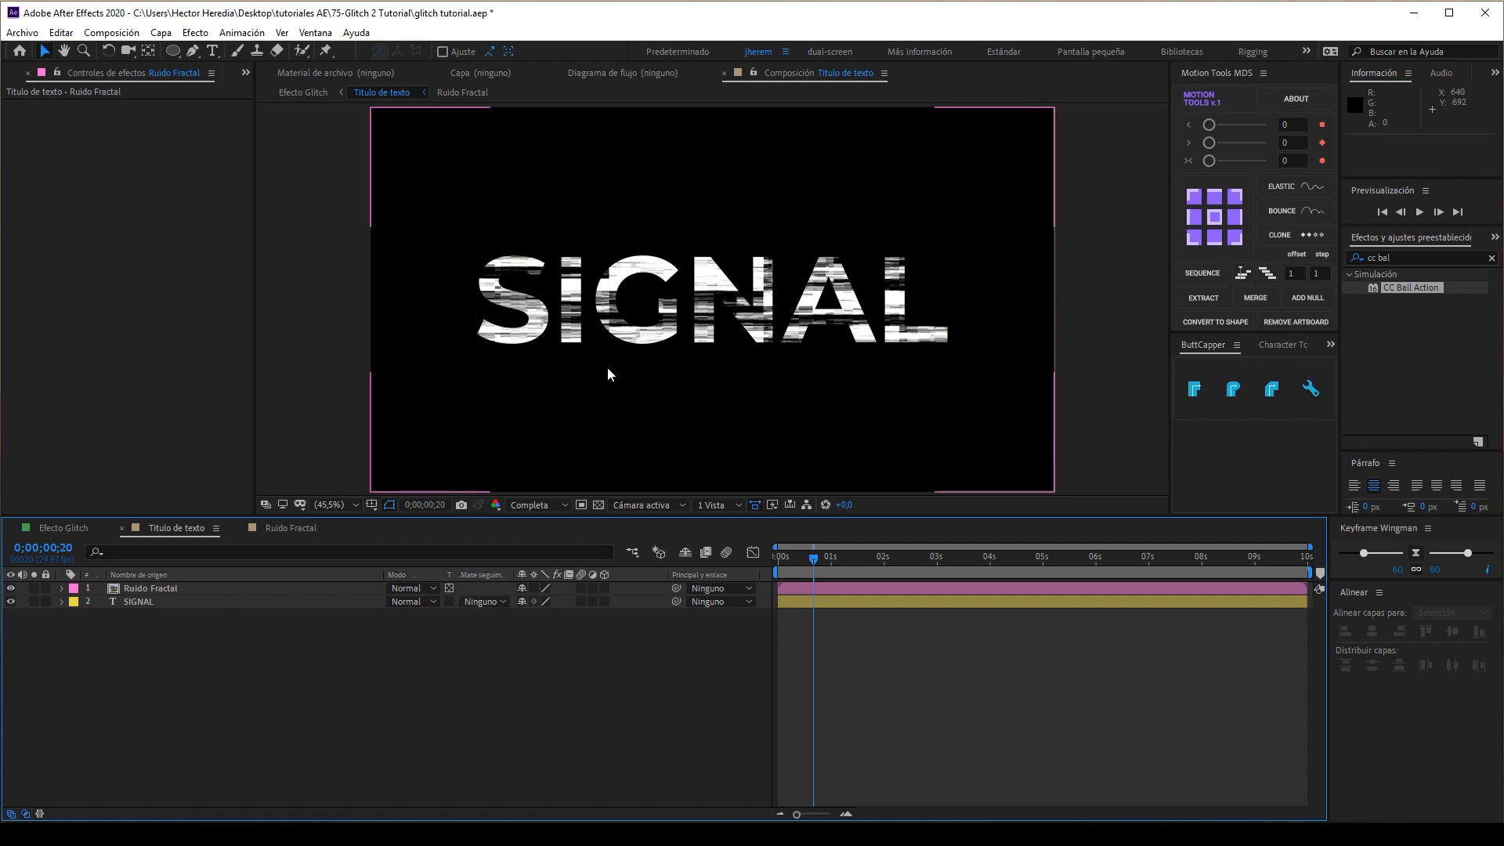
- Set the opacity of the Ruido Fractal layer in Titulo de texto to 50%
click(151, 600)
click(150, 594)
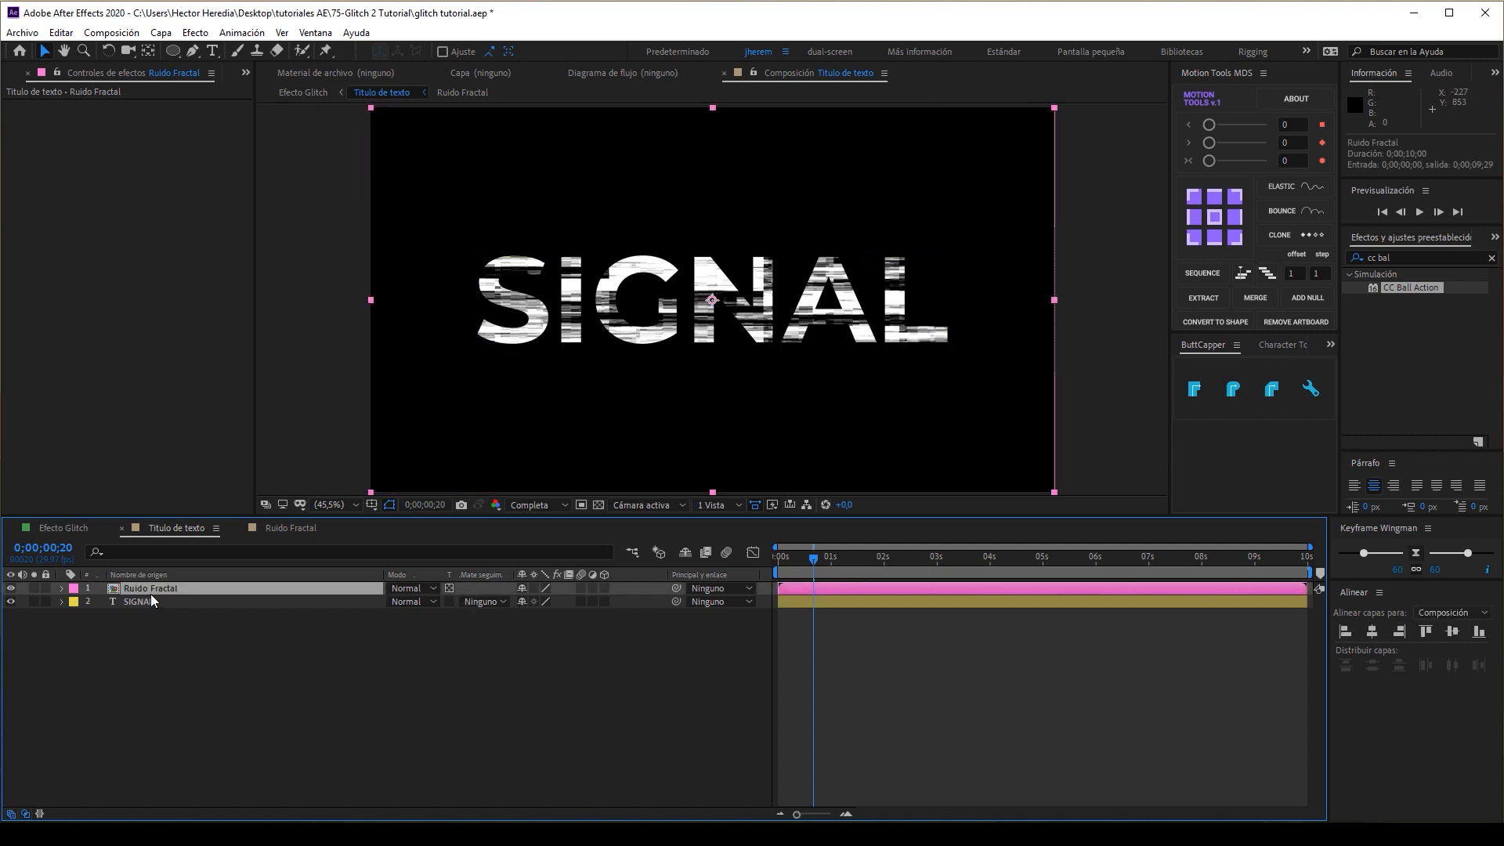
key(t)
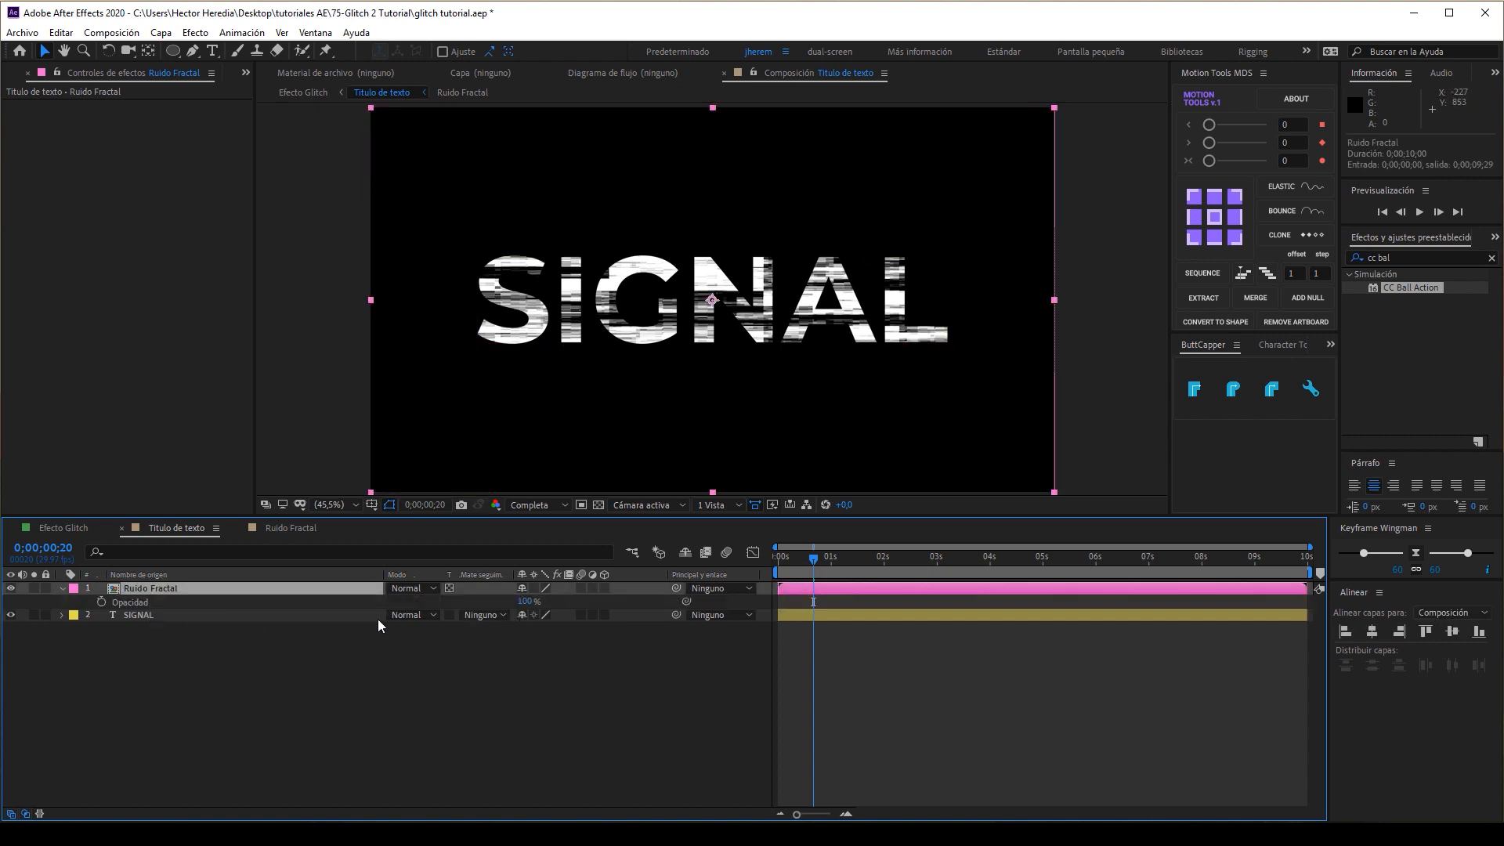
click(526, 602)
text(50)
key(Return)
click(558, 638)
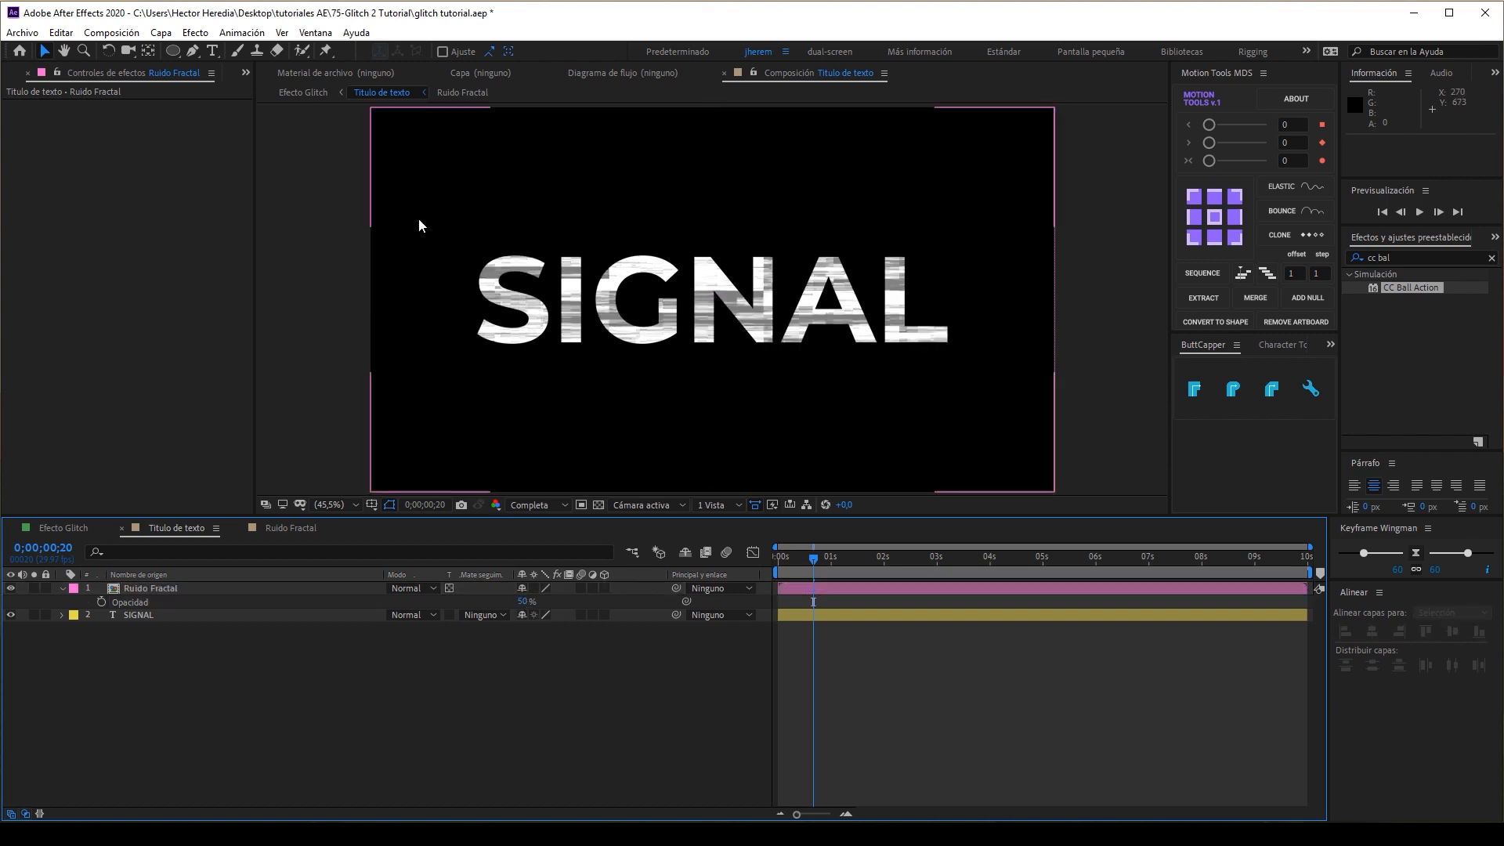
- Review the noise-filled title in the Efecto Glitch composition at 0;00;00;10, 0;00;01;06 and 0;00;01;08
click(309, 94)
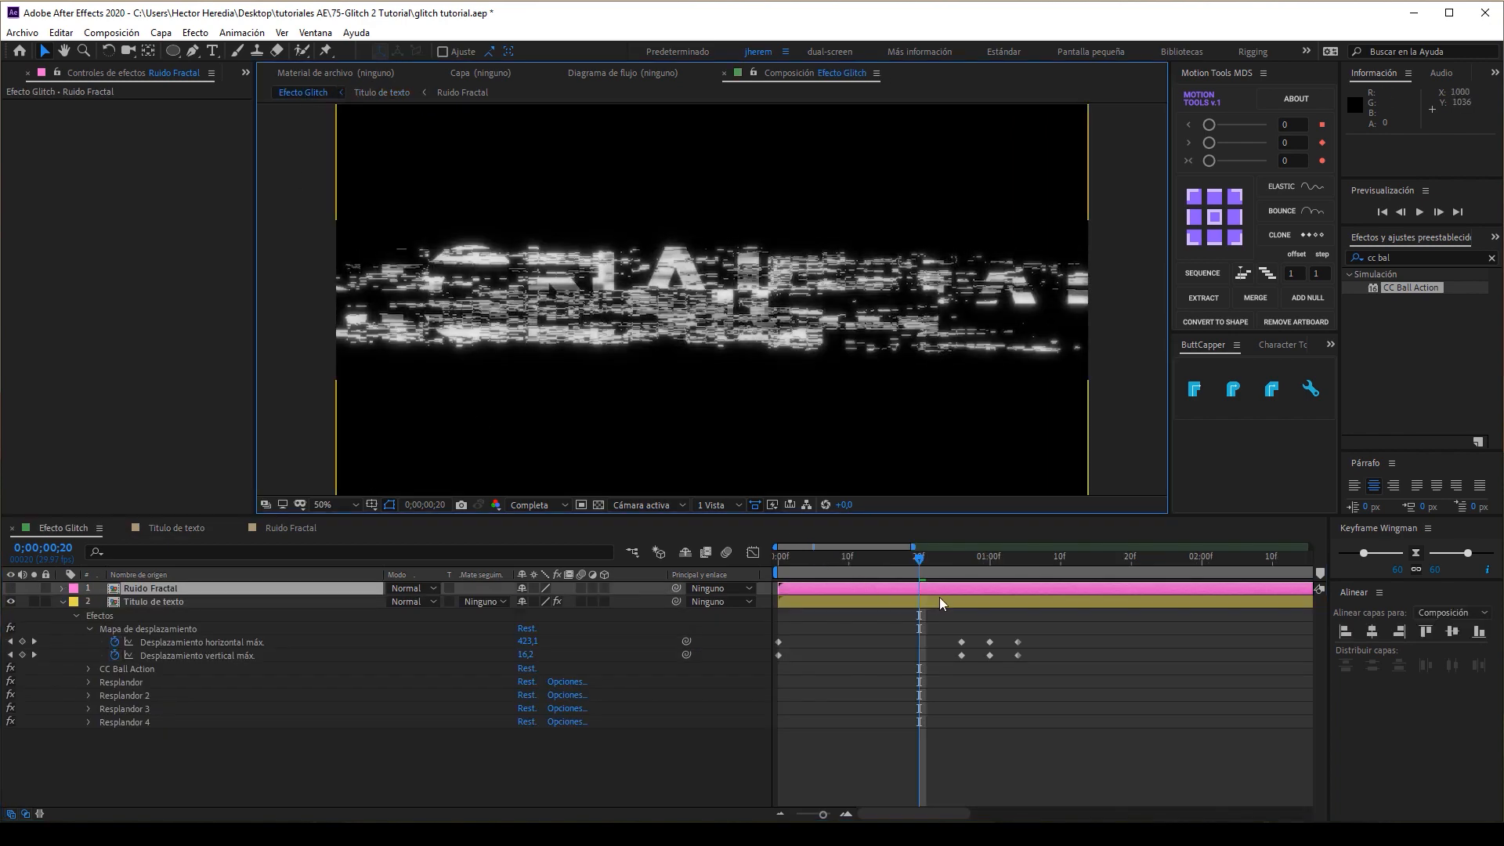
drag(918, 560, 842, 559)
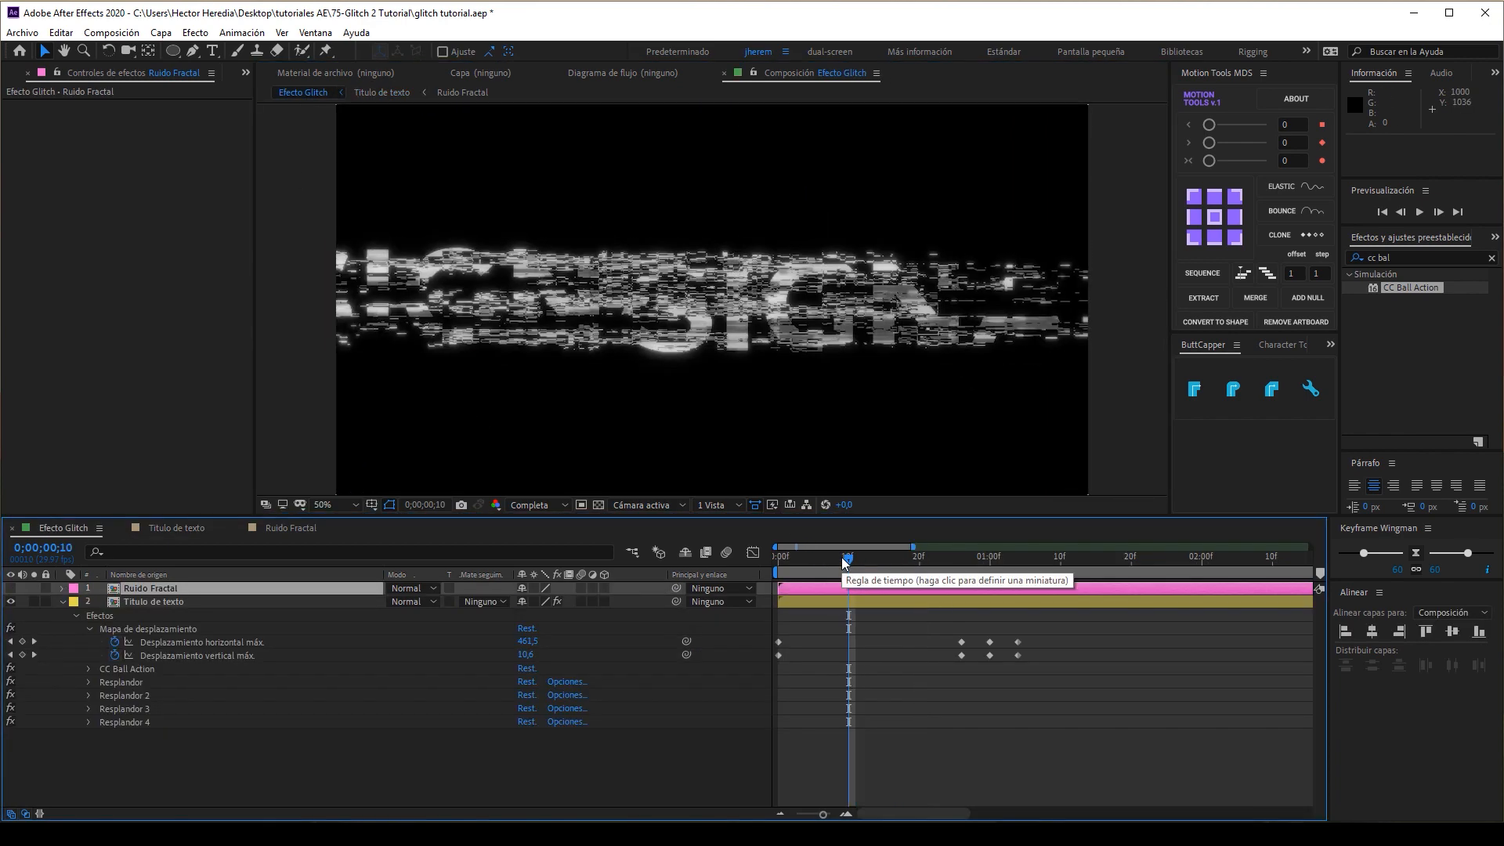
drag(844, 562, 1032, 581)
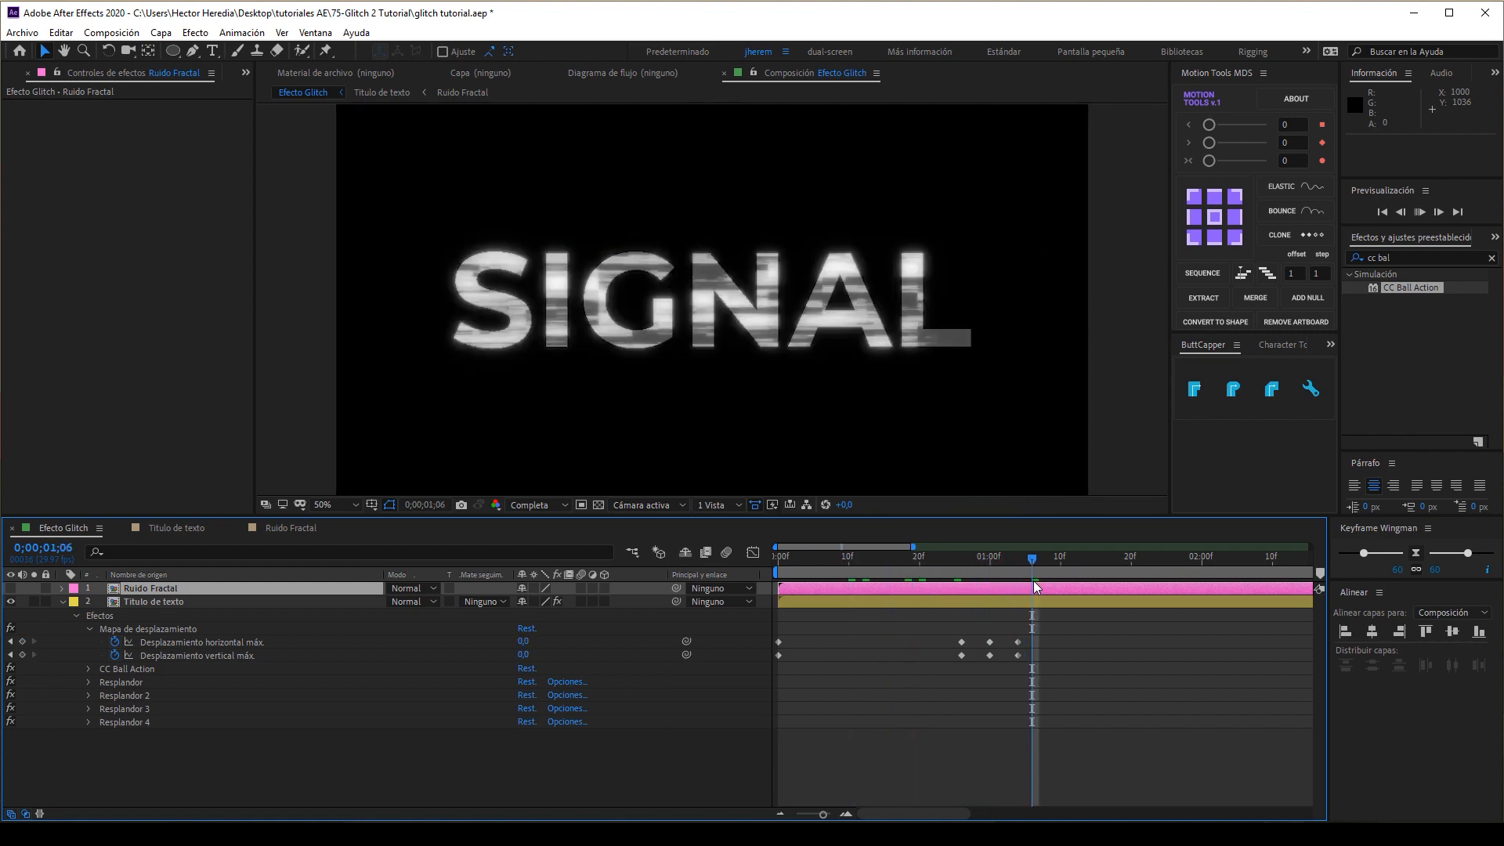
drag(1030, 561, 1045, 560)
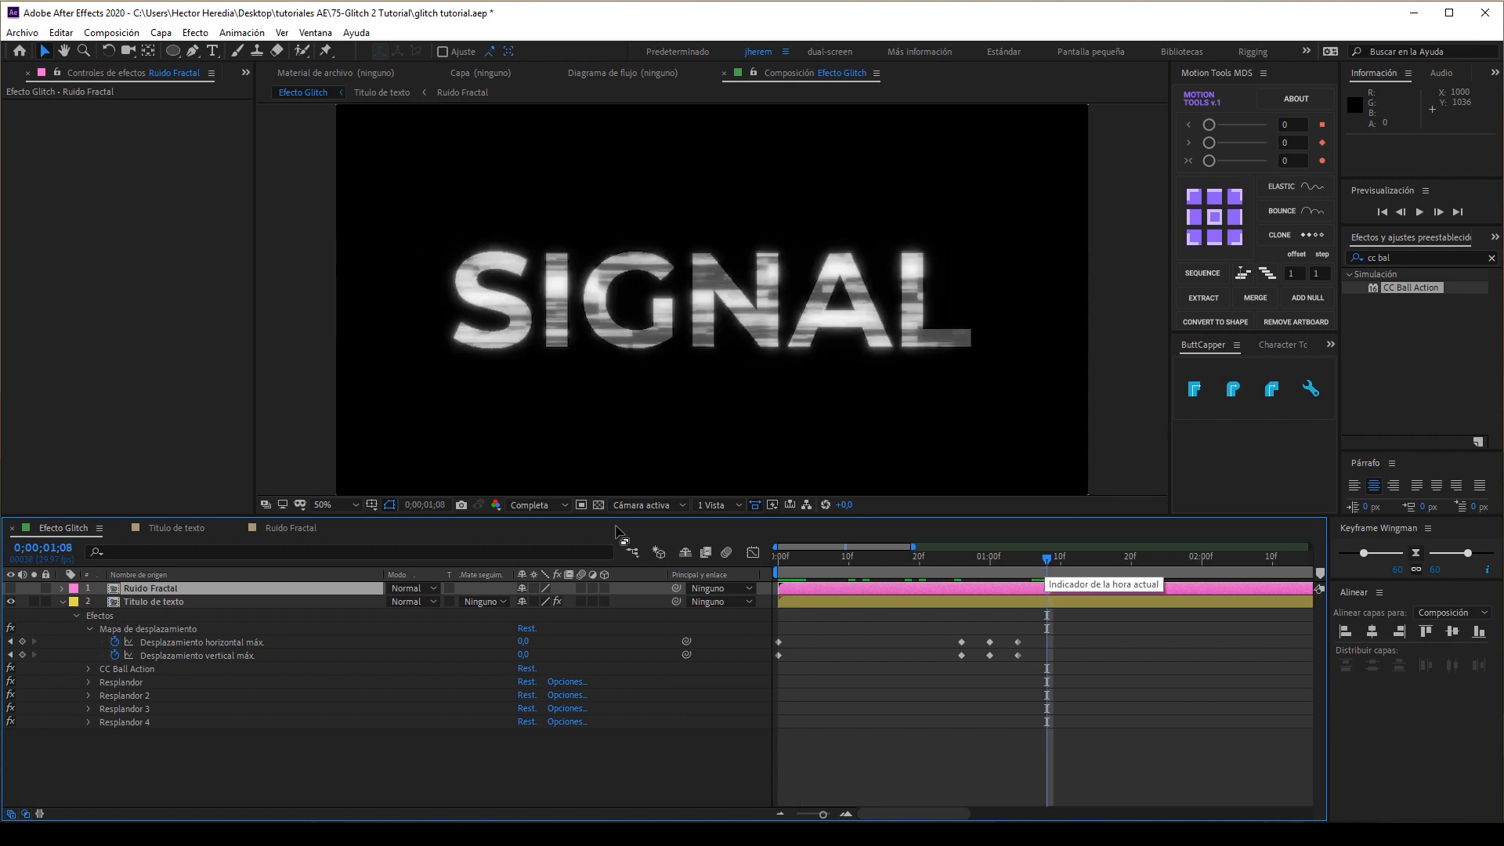
- Split the SIGNAL text layer in the Titulo de texto composition at 0;00;01;20
double_click(139, 603)
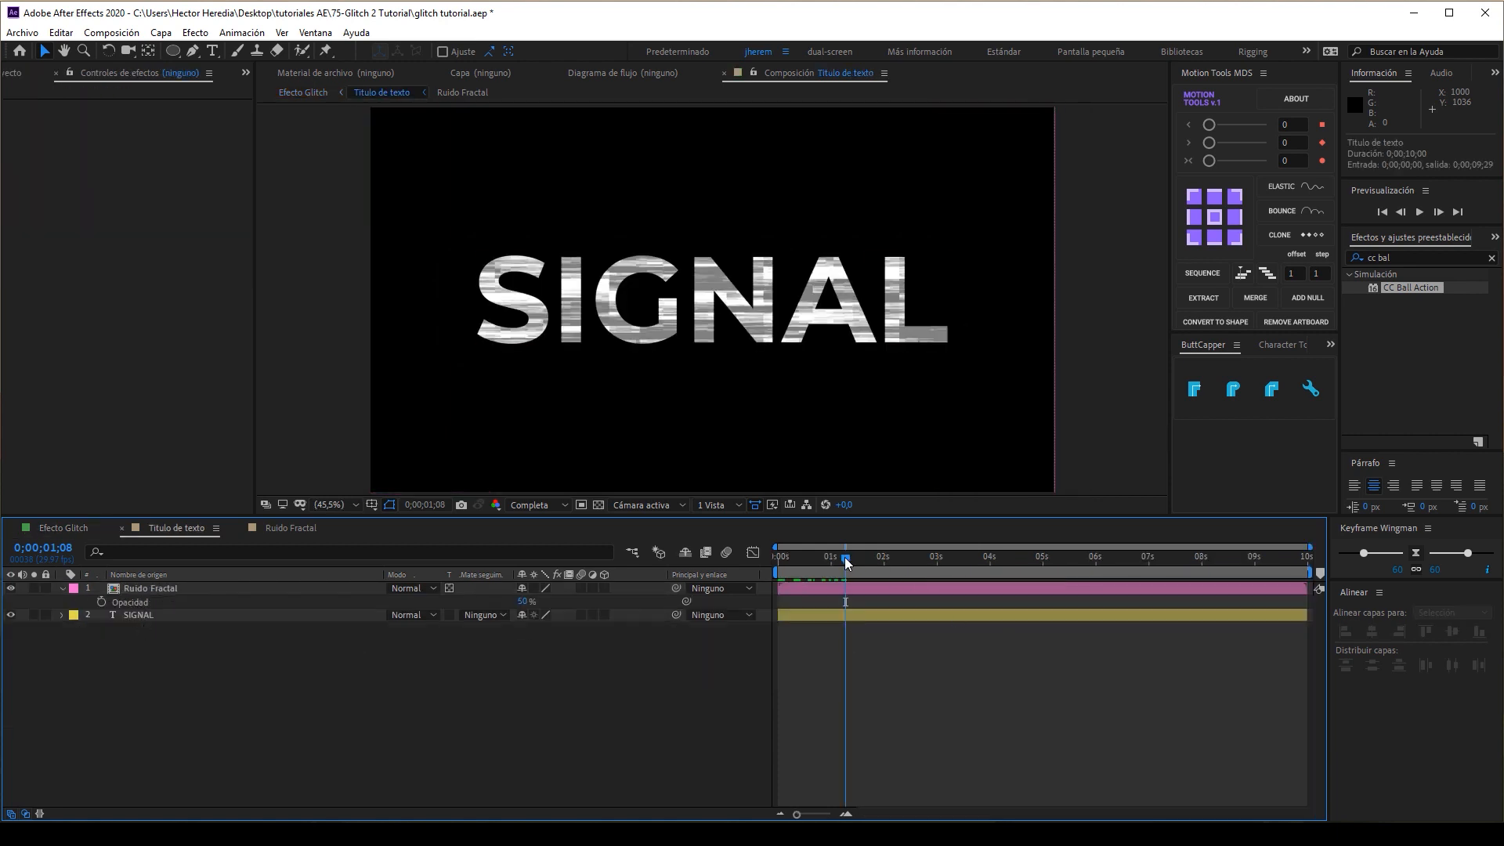
click(305, 95)
drag(970, 566, 1131, 571)
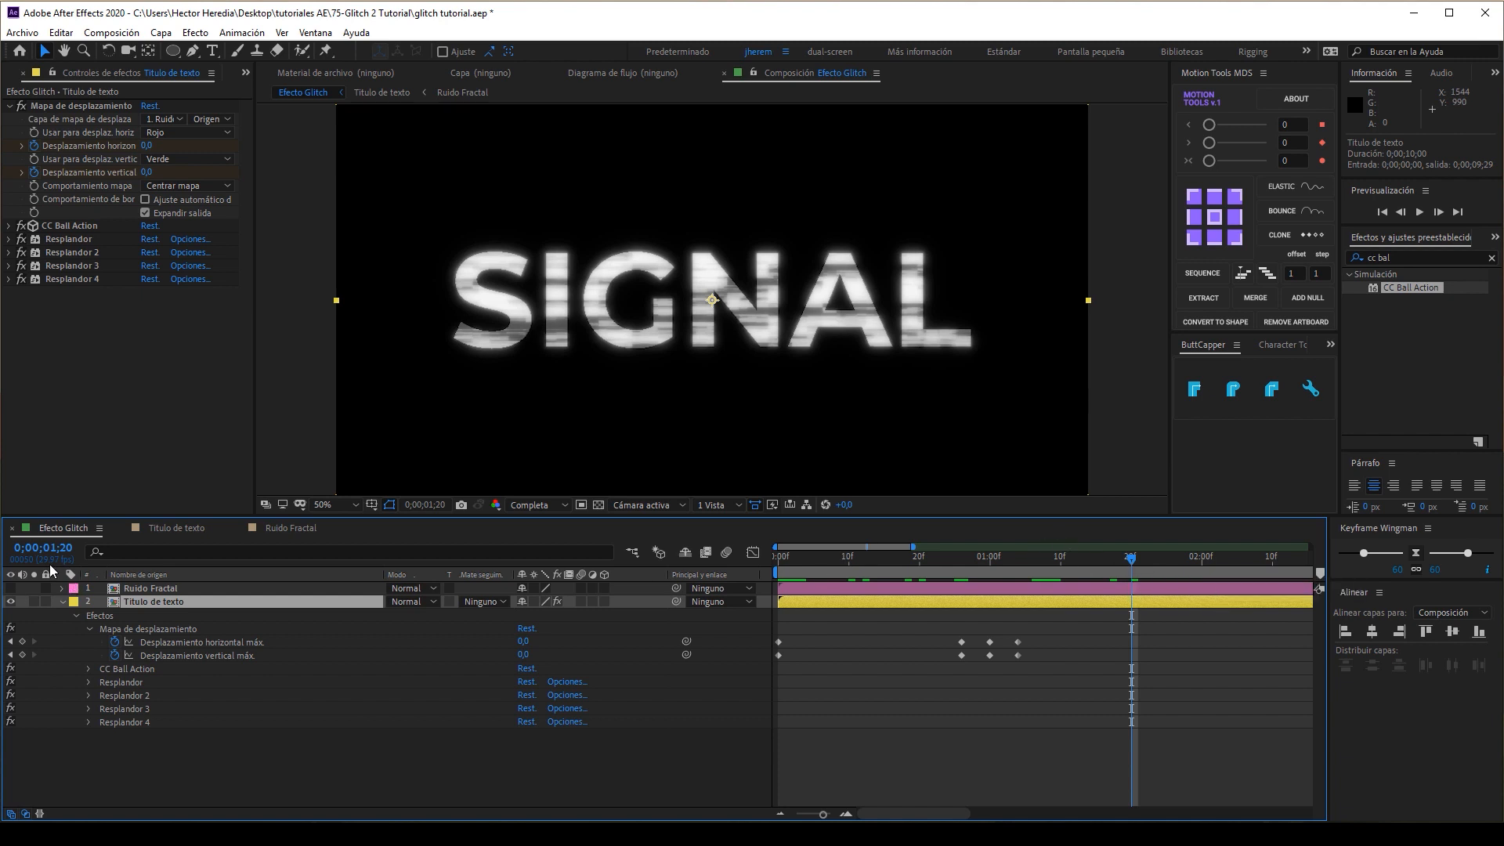
click(387, 99)
click(866, 615)
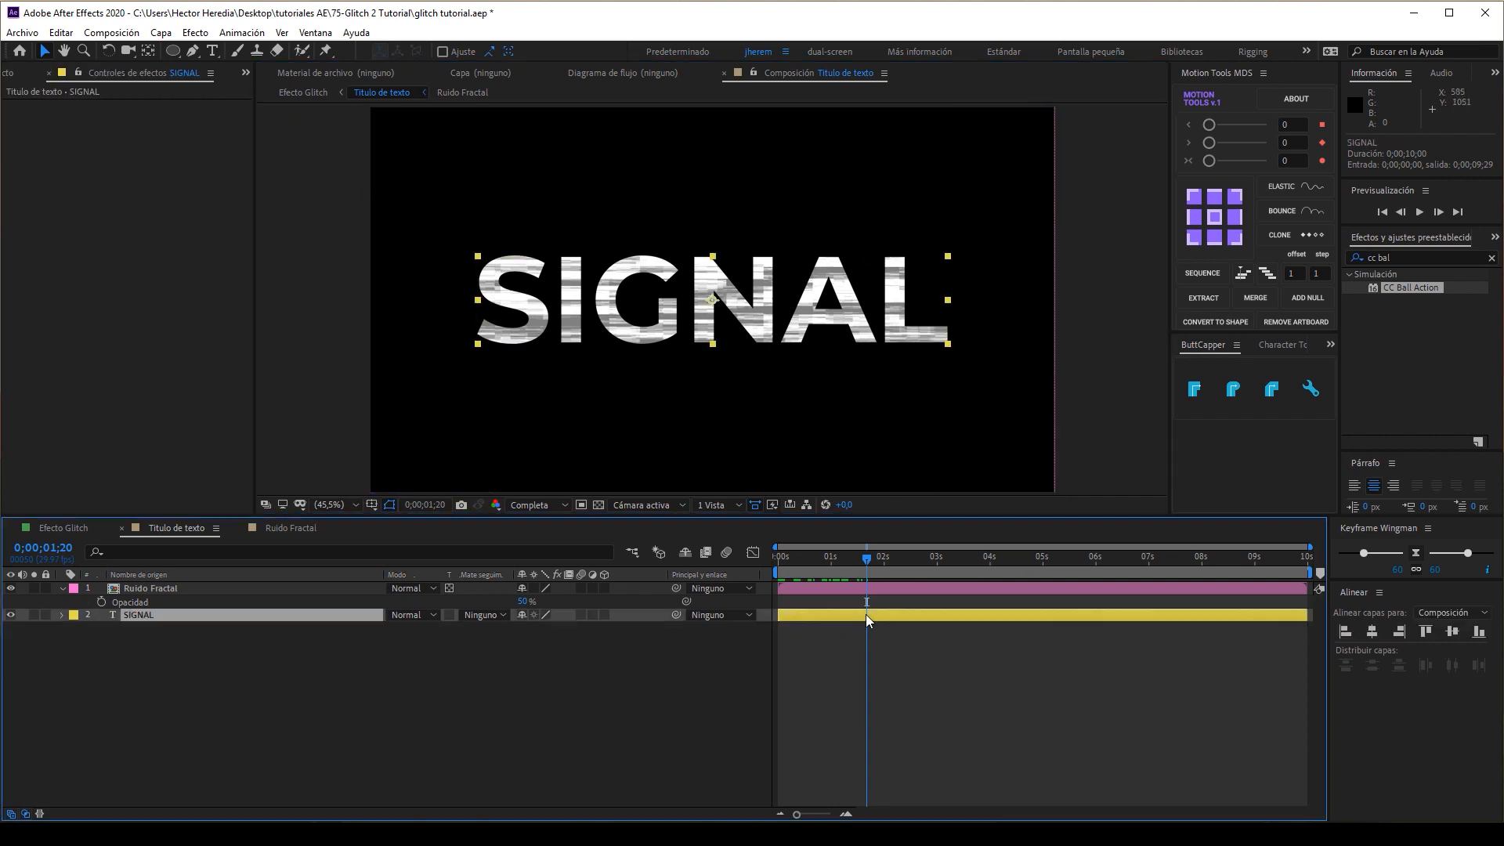
click(61, 32)
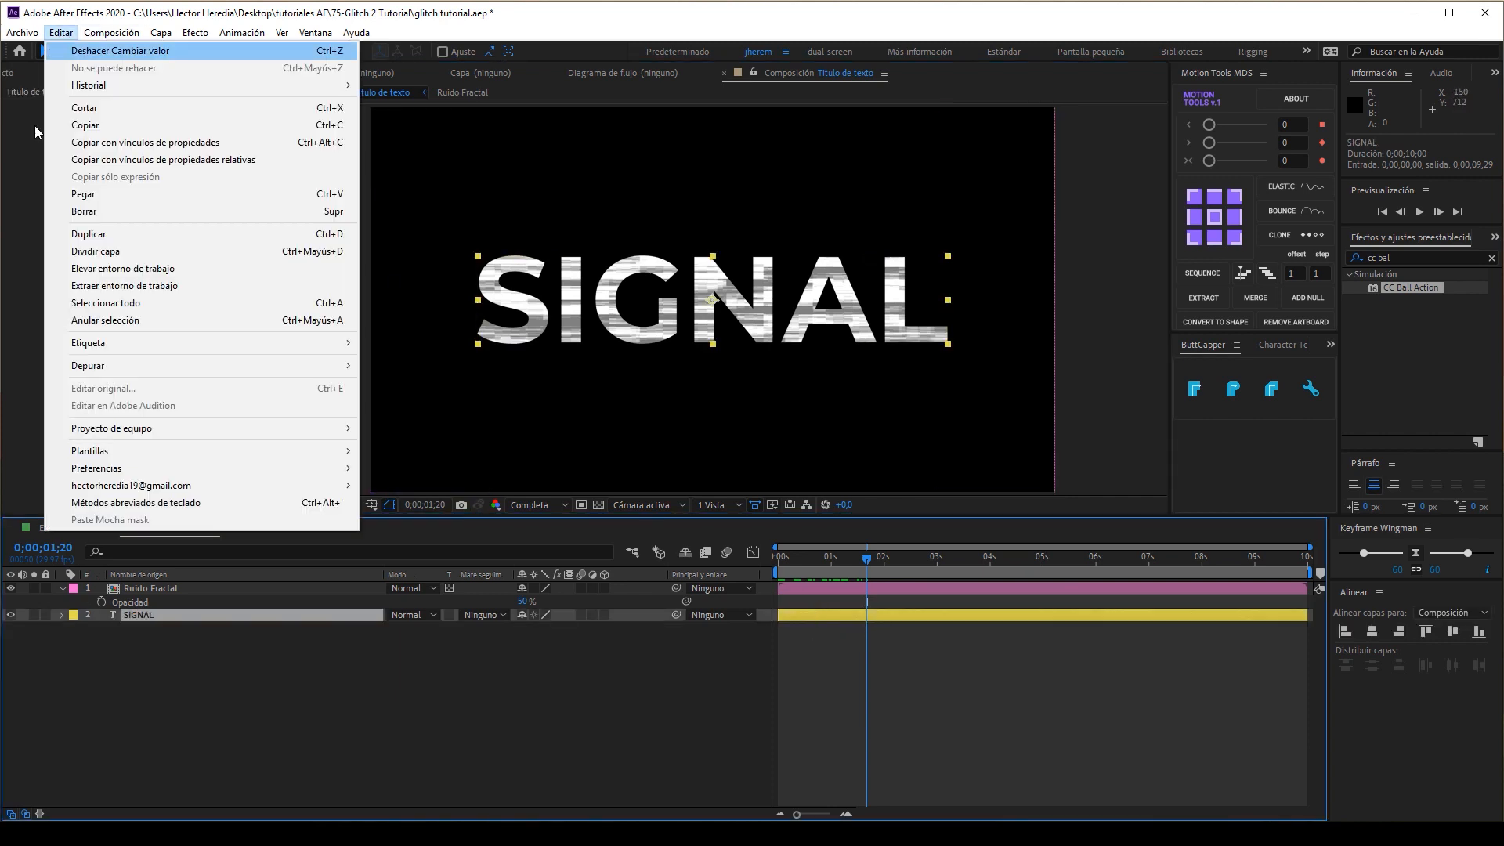
click(110, 252)
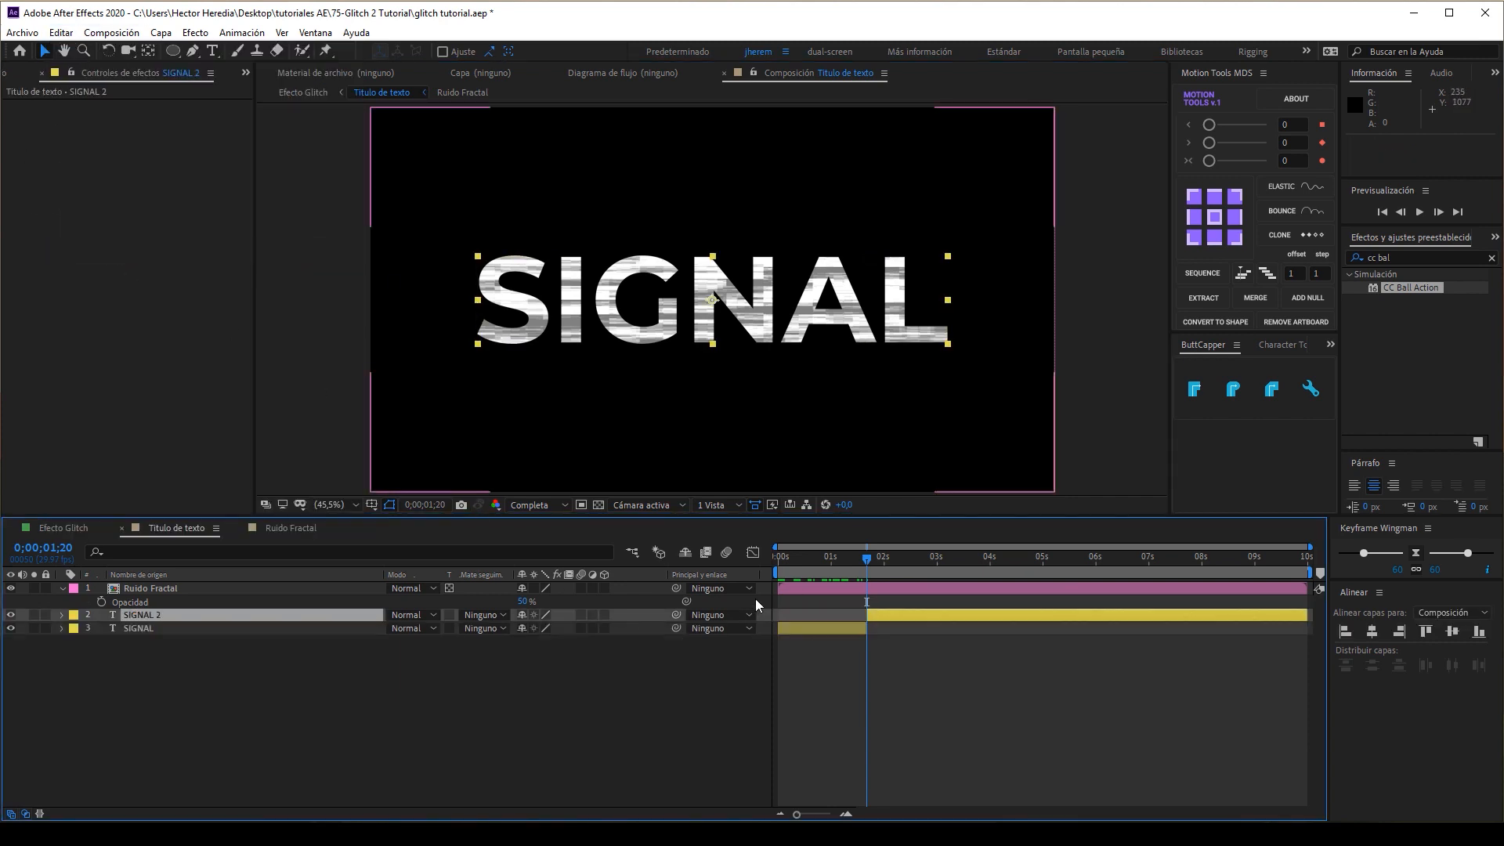
- Replace the text of the second half of the split title layer with EFECTO
click(924, 564)
double_click(904, 613)
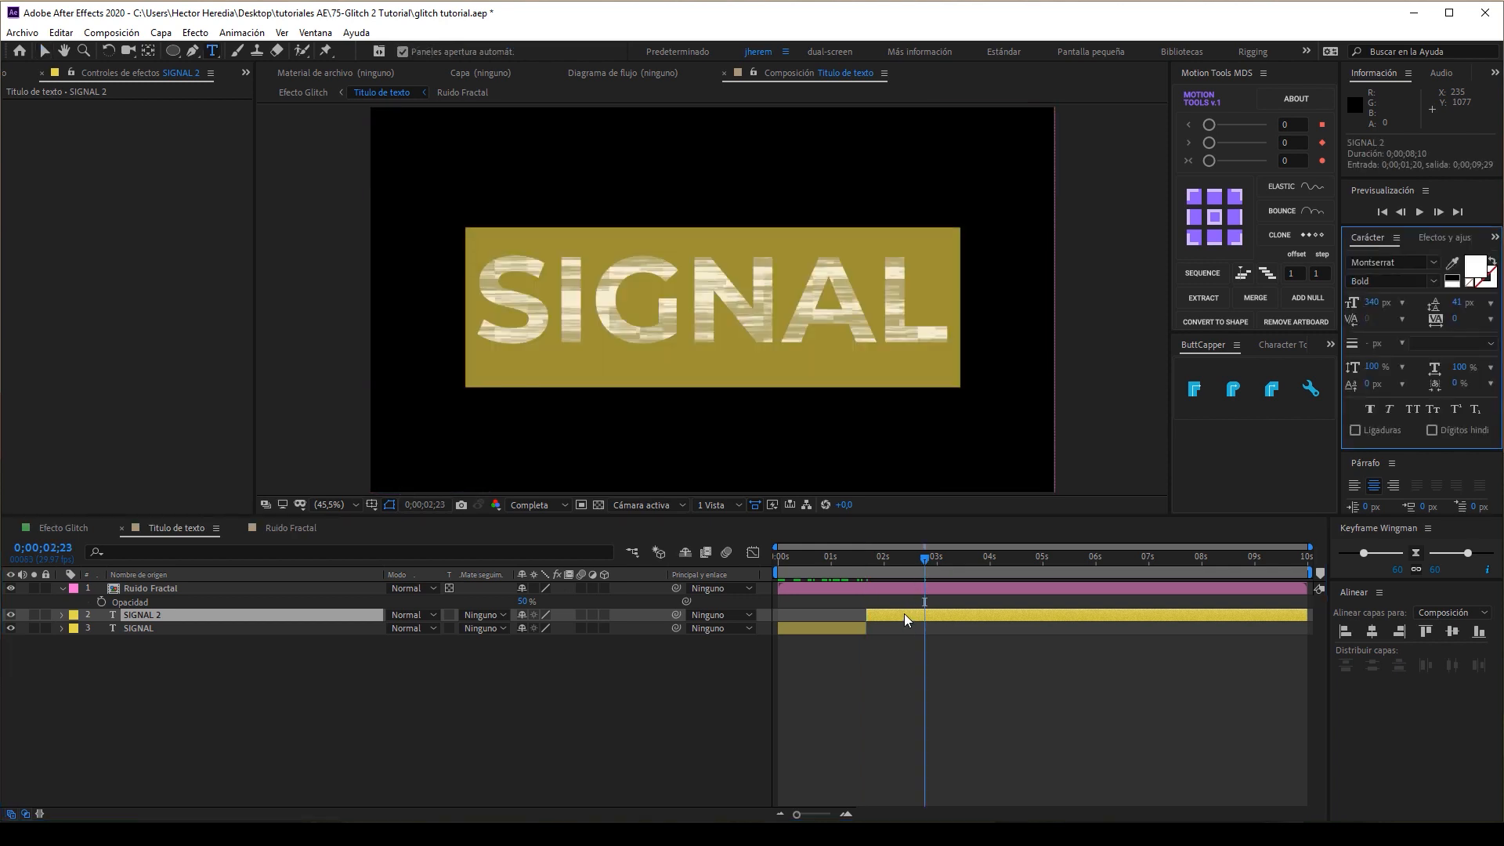
text(EFECTO)
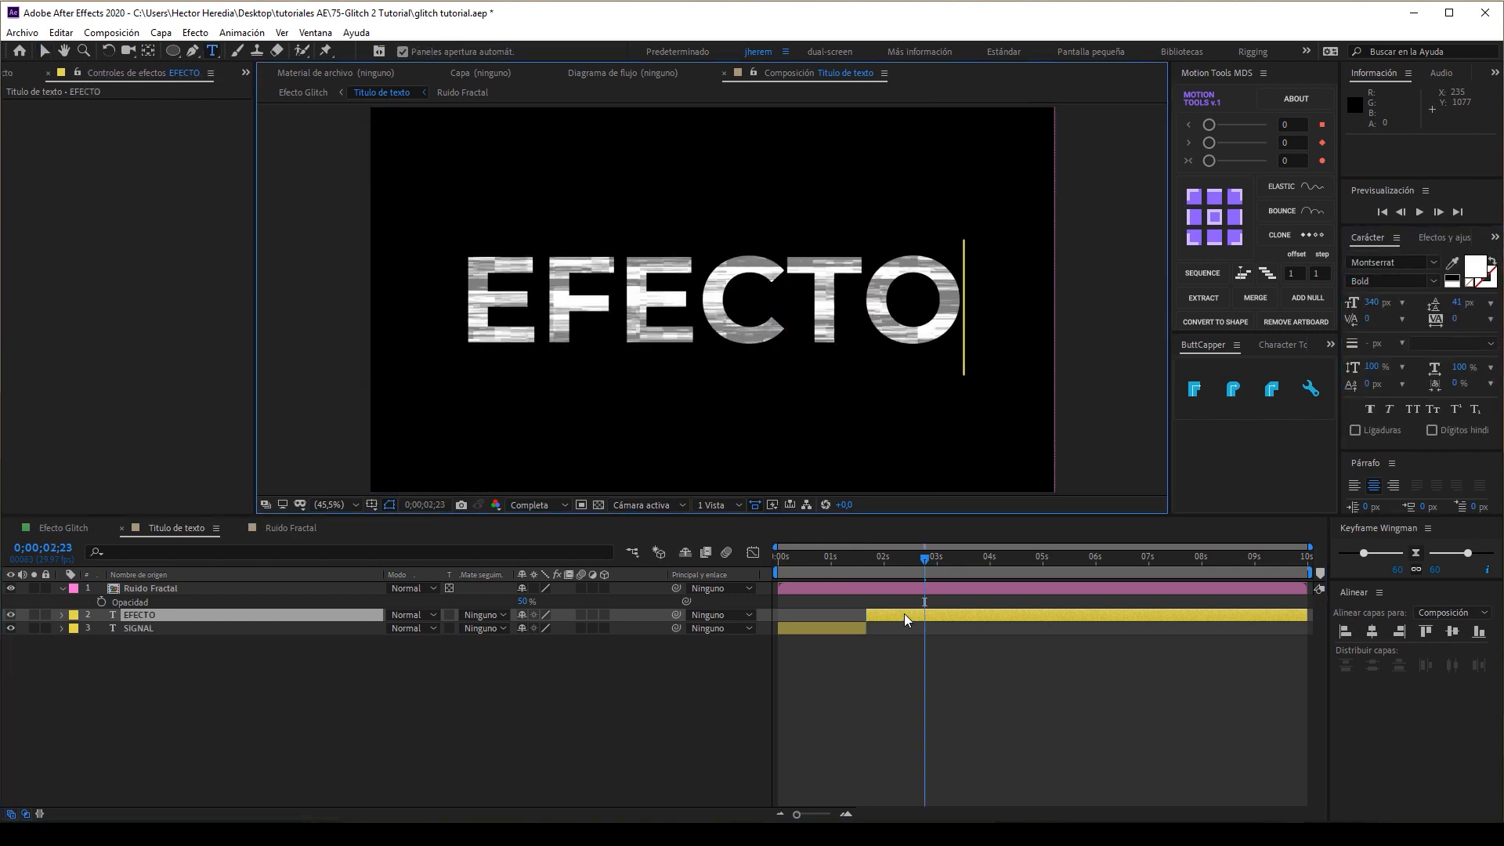
key(Escape)
click(45, 52)
- Review the switch from SIGNAL to EFECTO in the Titulo de texto composition and in Efecto Glitch
click(866, 568)
drag(839, 567, 899, 584)
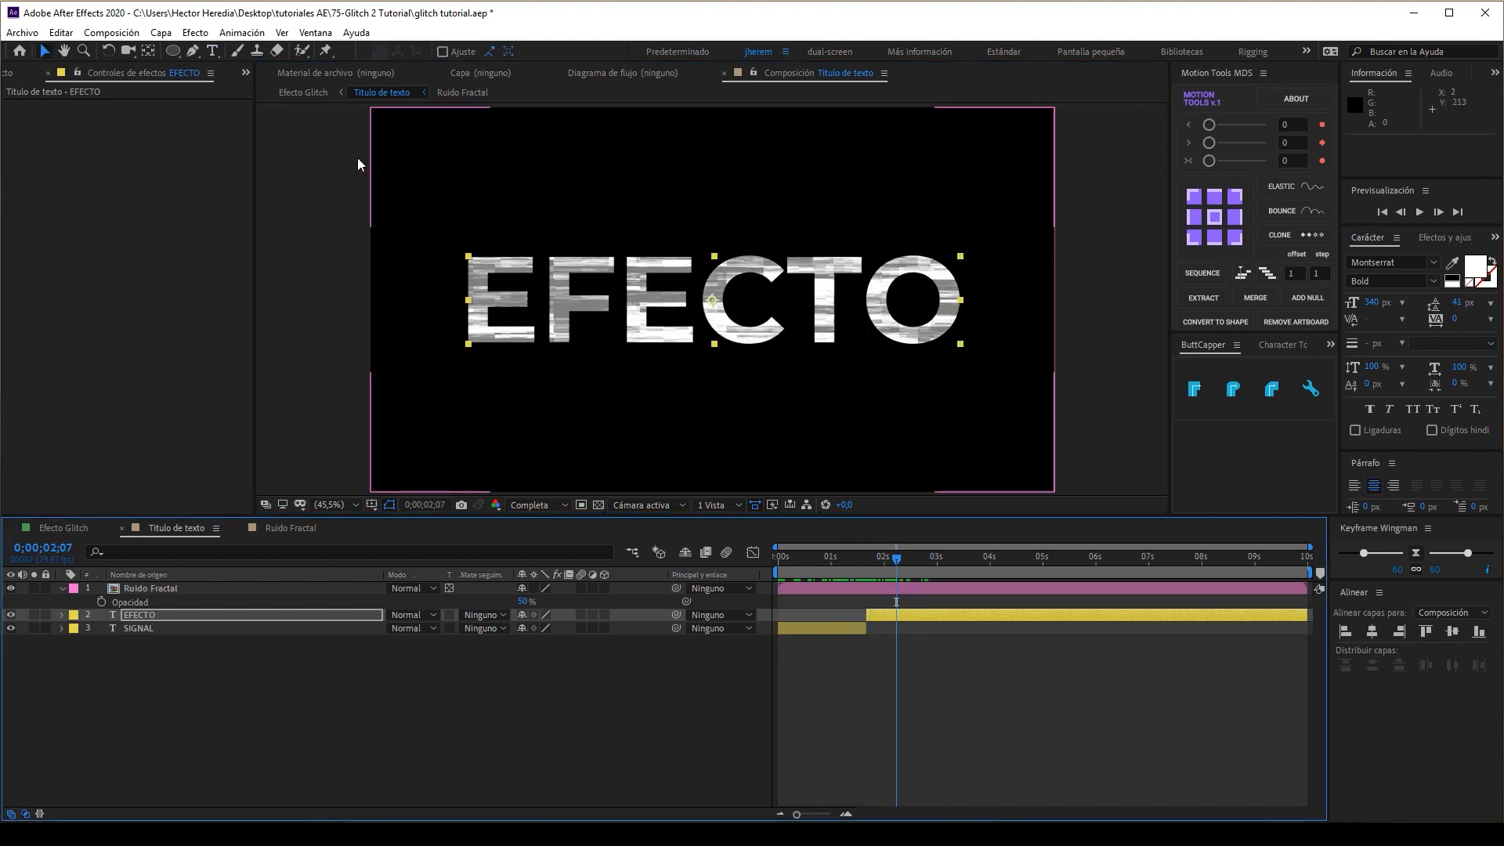
click(303, 92)
click(1158, 562)
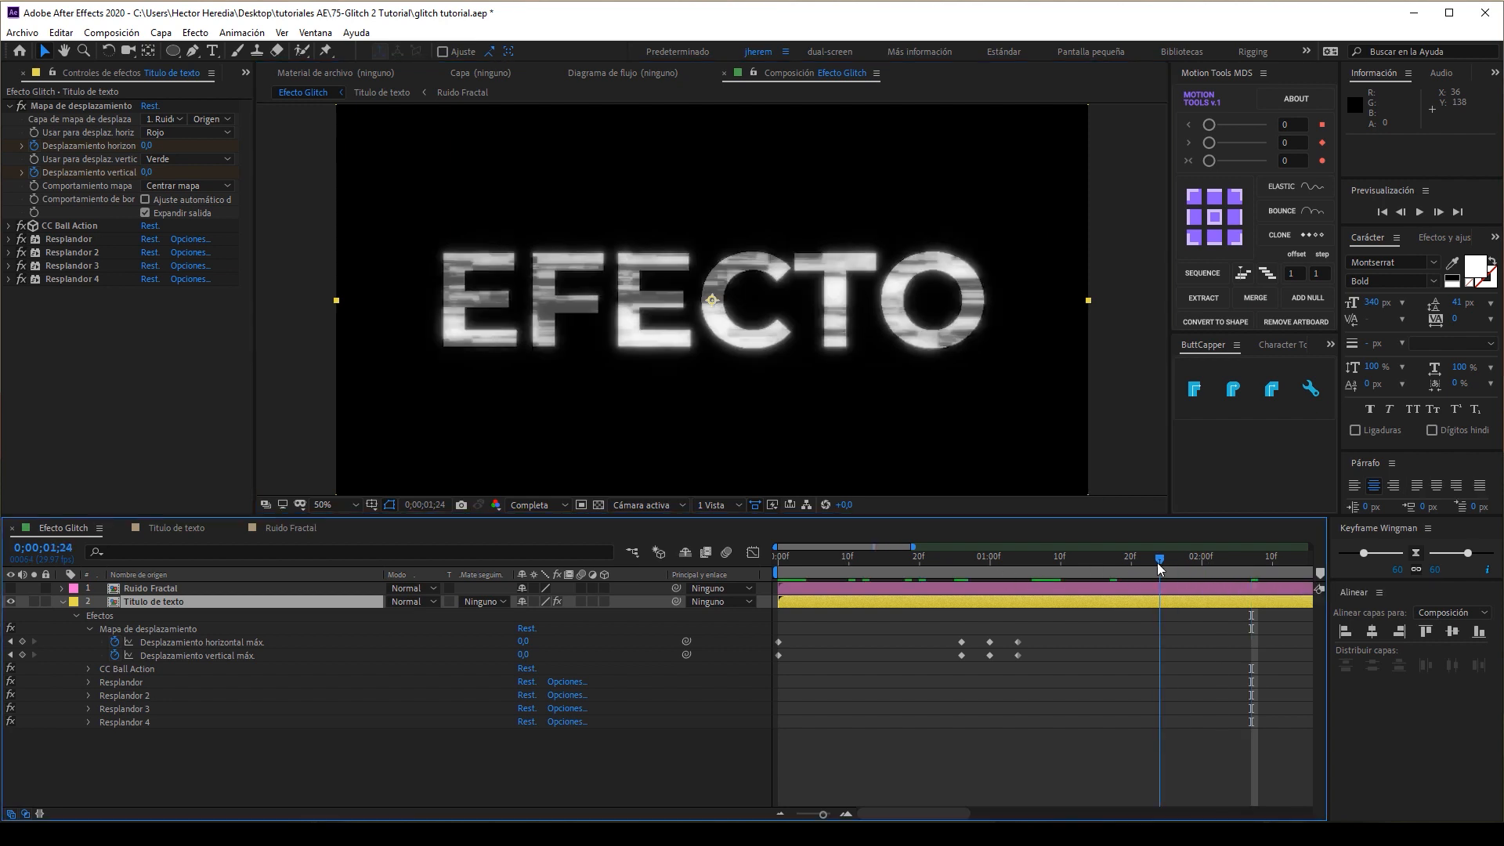
key(space)
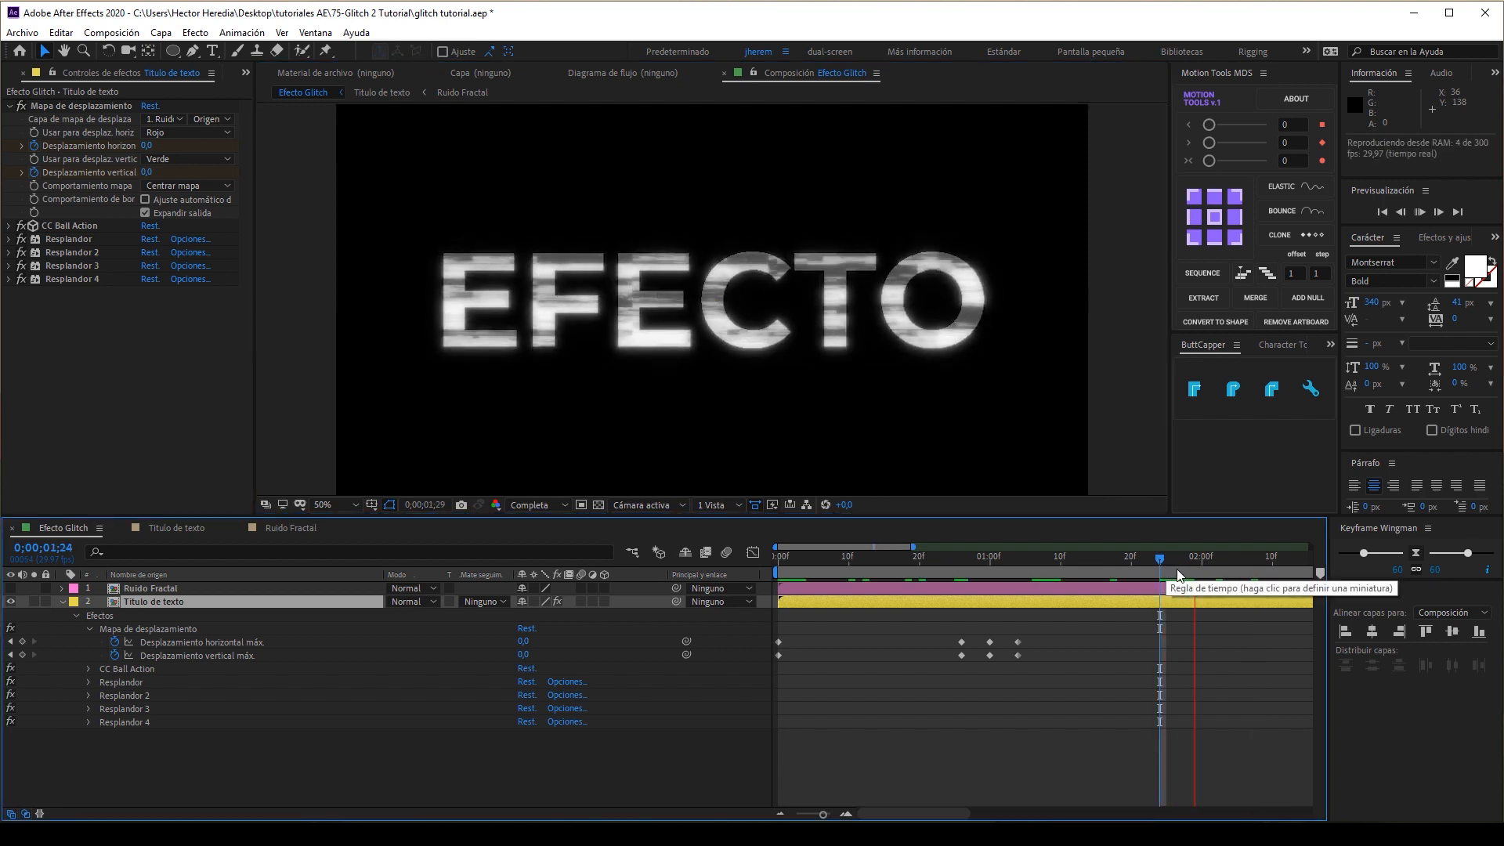
click(1128, 560)
mouse_move(1125, 561)
mouse_down()
mouse_move(1113, 561)
mouse_move(1125, 560)
mouse_up()
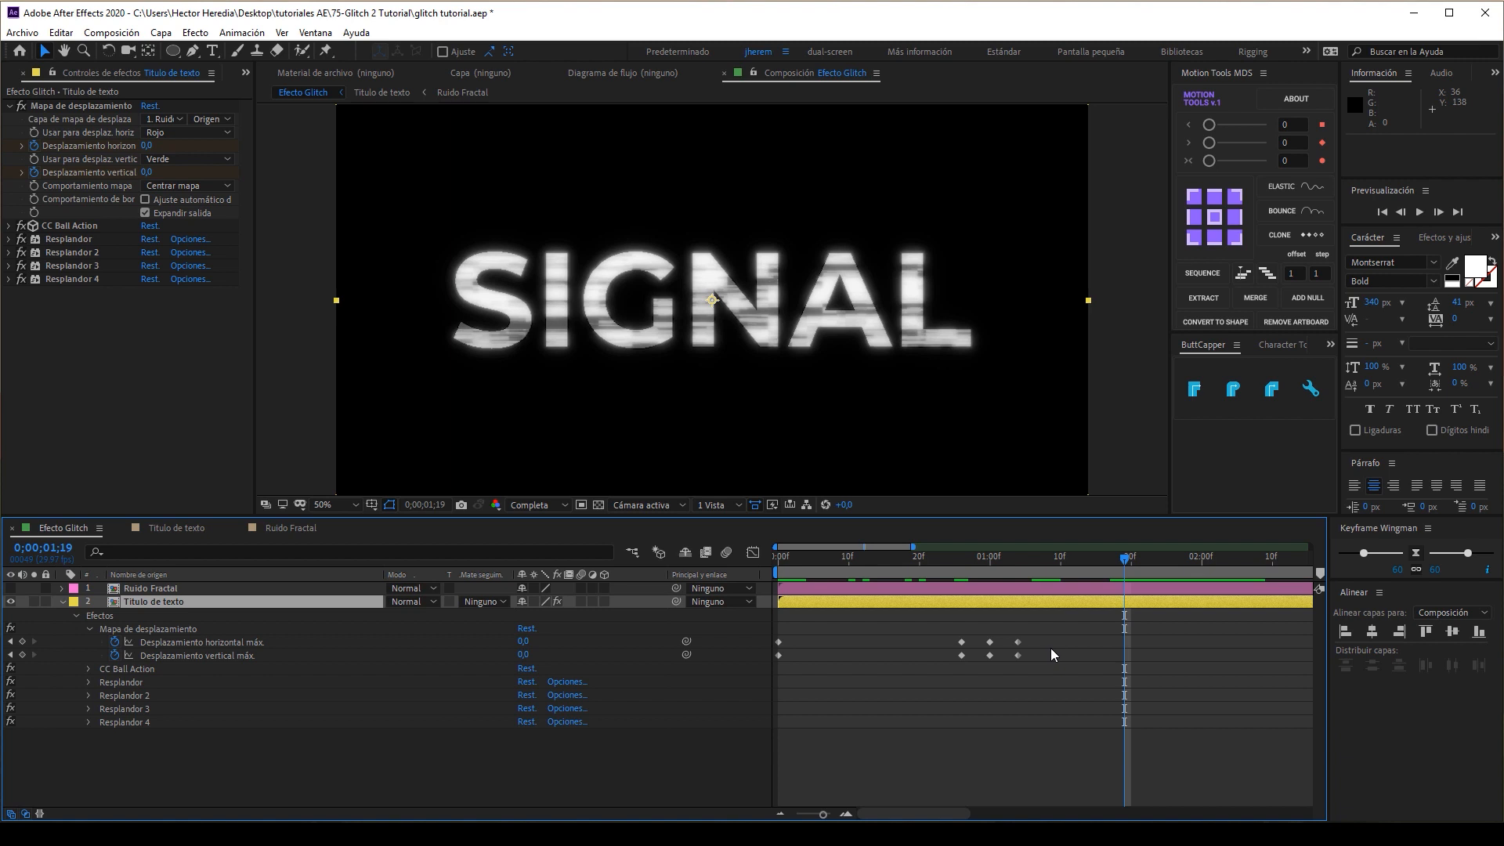
- Add horizontal and vertical maximum displacement keyframes to Titulo de texto at 0;00;01;15
click(1097, 569)
click(22, 642)
click(22, 655)
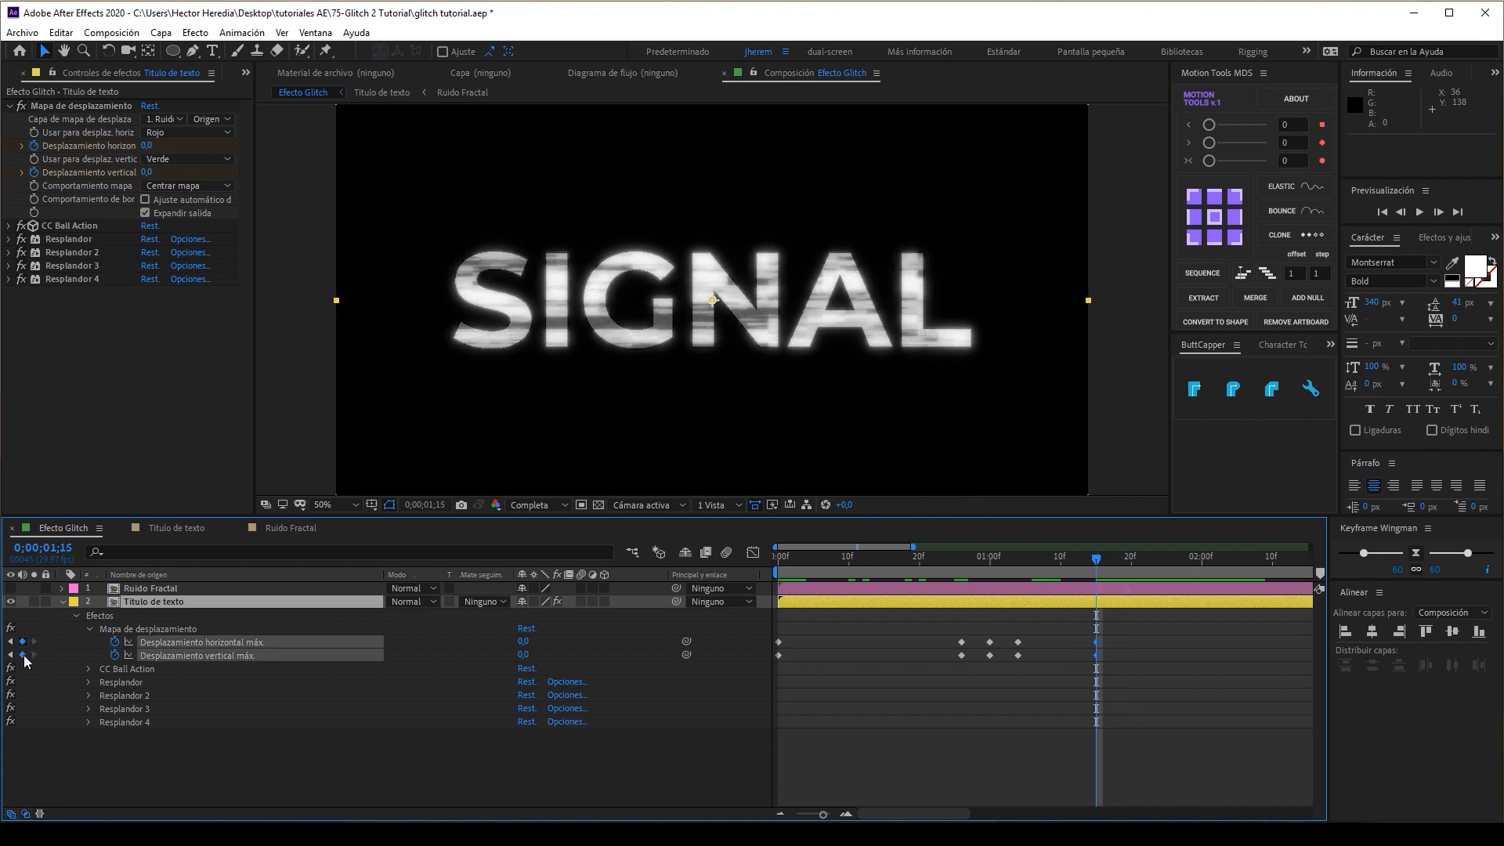
- At 0;00;01;20, keyframe the maximum displacement of Titulo de texto at 250 horizontal and 10 vertical
mouse_move(1130, 562)
mouse_down()
mouse_move(1143, 564)
mouse_move(1117, 572)
mouse_move(1131, 572)
mouse_up()
drag(629, 642, 654, 642)
click(528, 641)
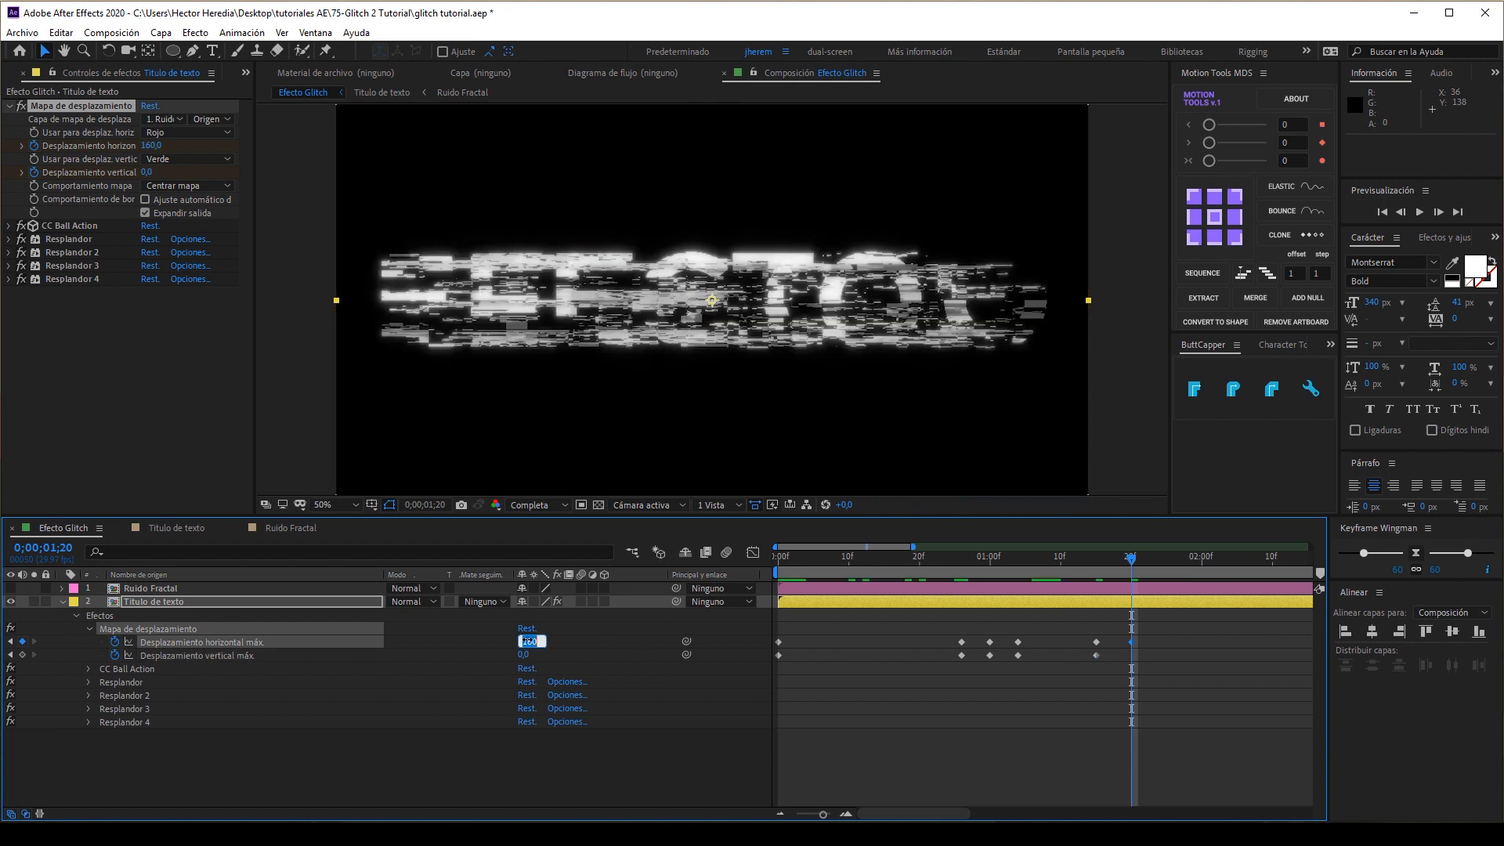
text(250)
key(Return)
click(523, 654)
text(10)
key(Return)
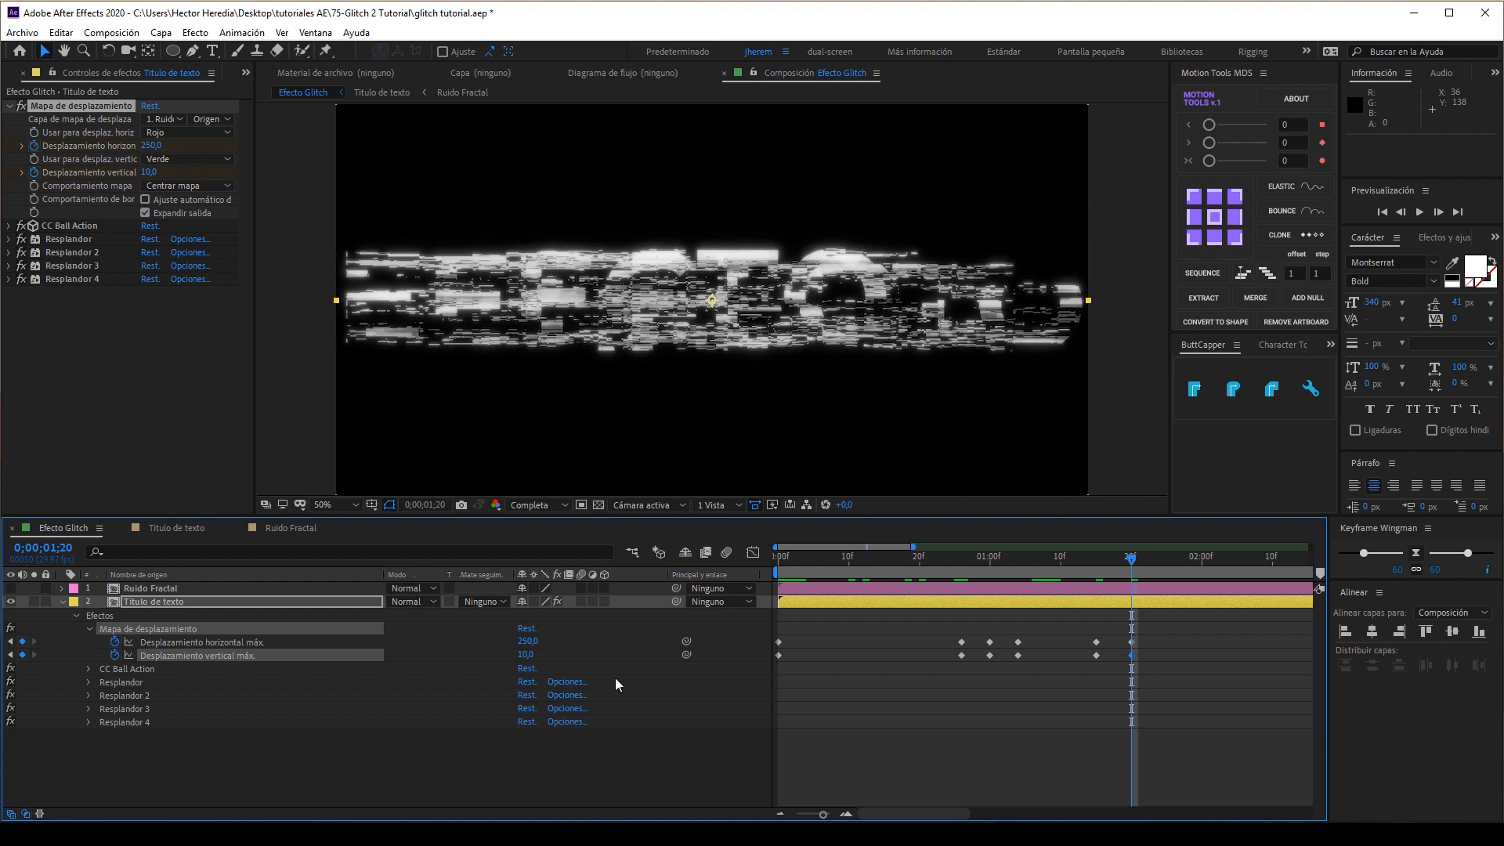
- Copy both displacement keyframes from 0;00;01;15 to 0;00;01;24 so the distortion ends there
drag(1136, 564, 1163, 561)
drag(1104, 631, 1087, 669)
key(ctrl+c)
key(ctrl+v)
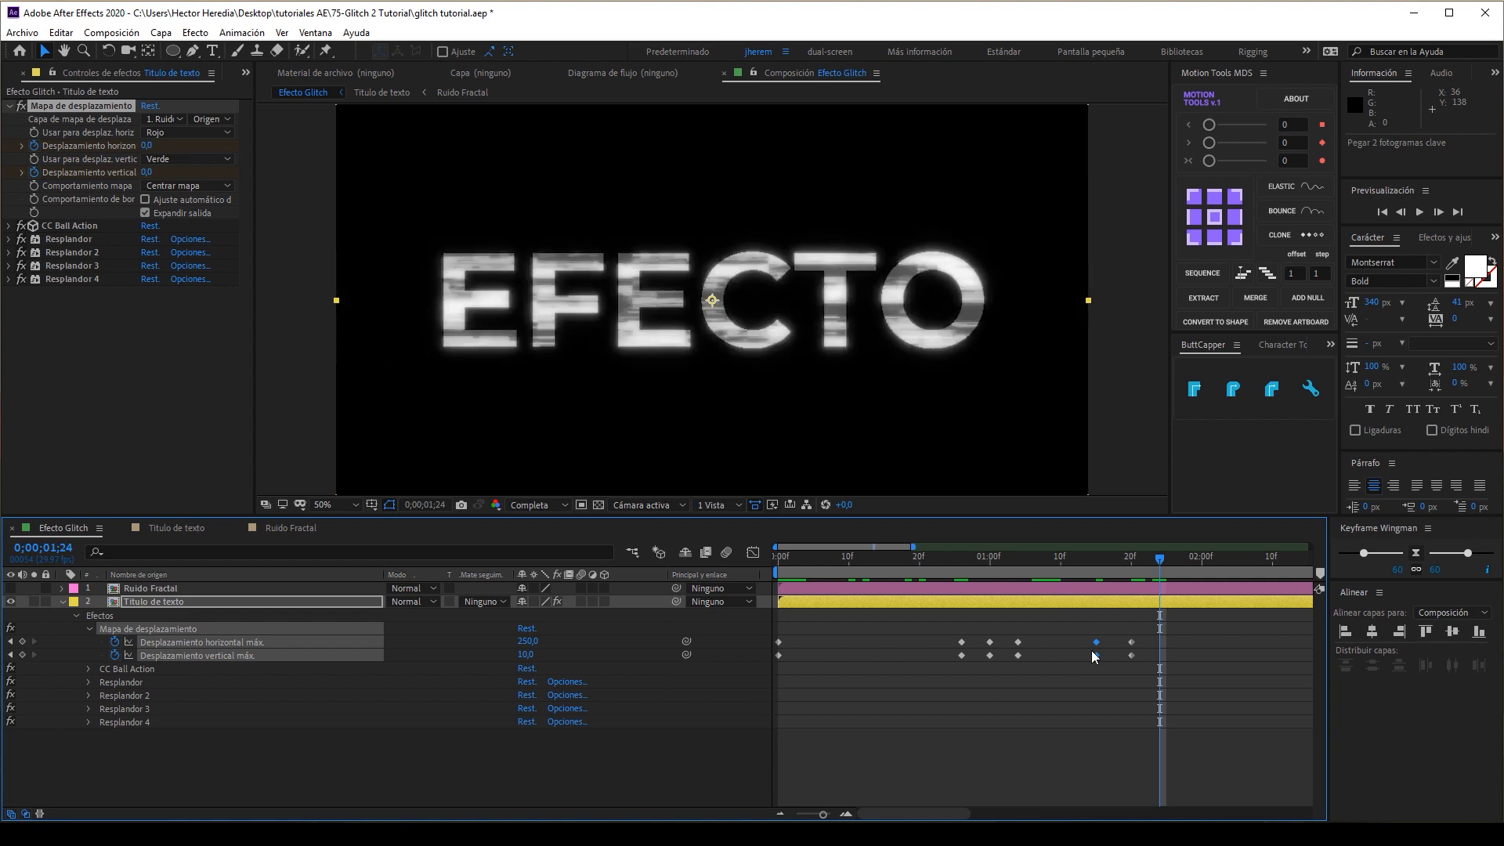
- Preview the glitch transition between the two words from 0;00;01;14 and step through its frames to 0;00;01;17
click(1088, 567)
key(space)
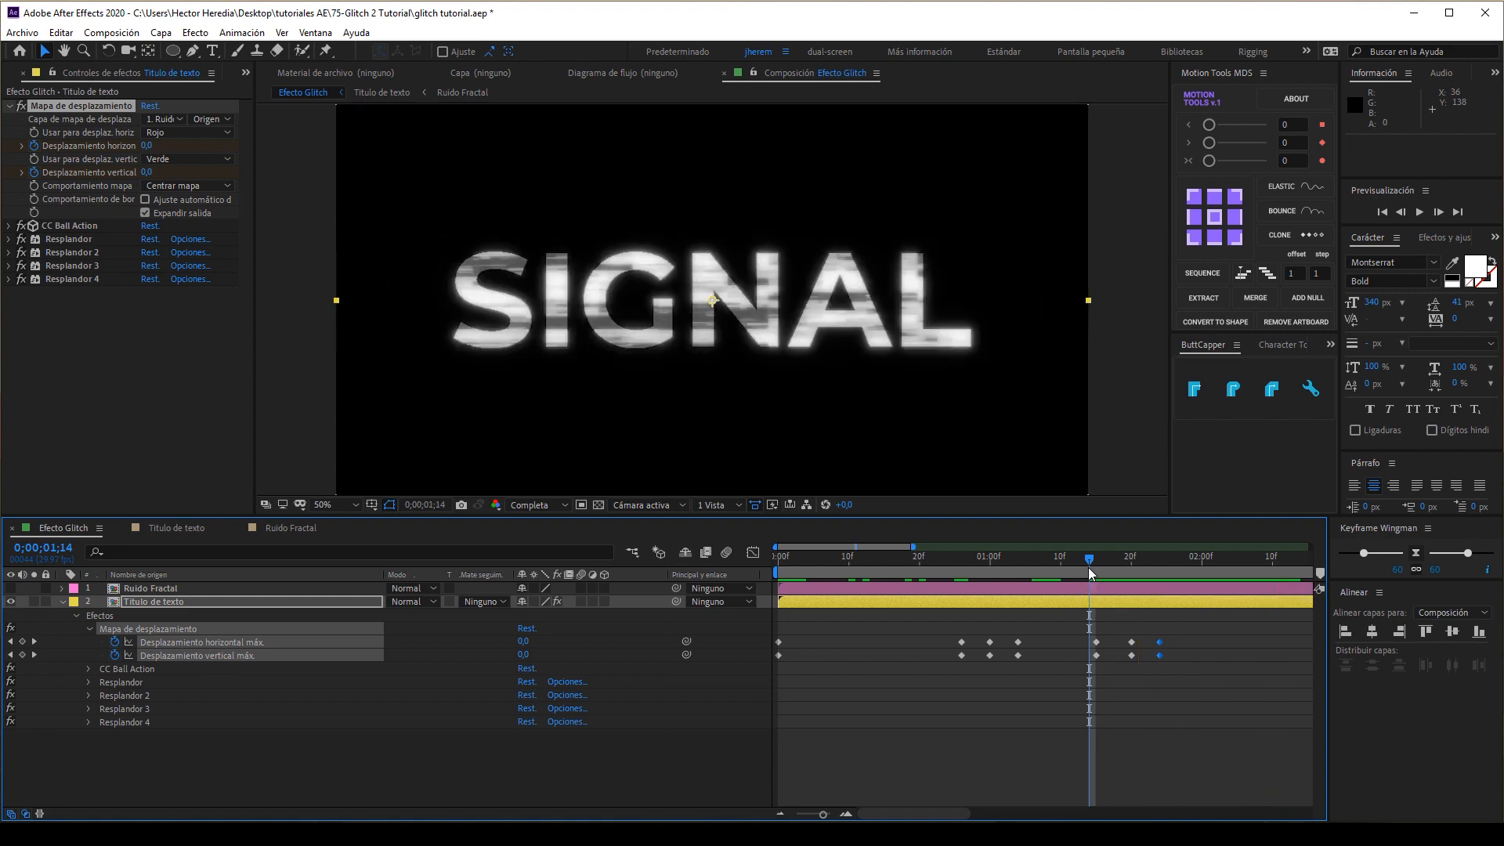
key(space)
key(Page_Down)
key(Page_Down)
key(Page_Down)
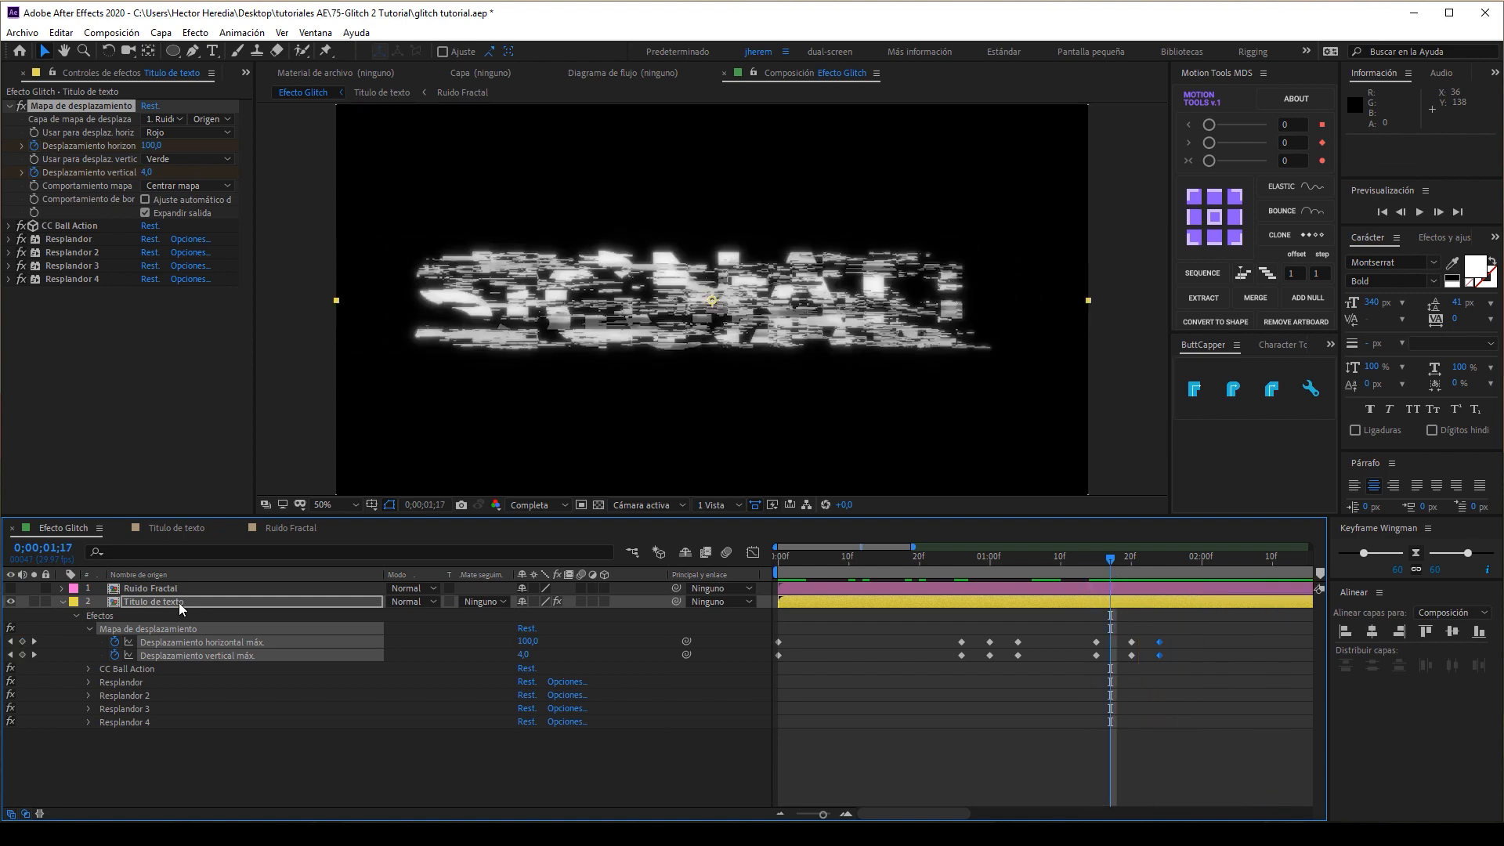
- Apply the Tiempo de posterización effect to Titulo de texto with a frame rate of 12
click(177, 601)
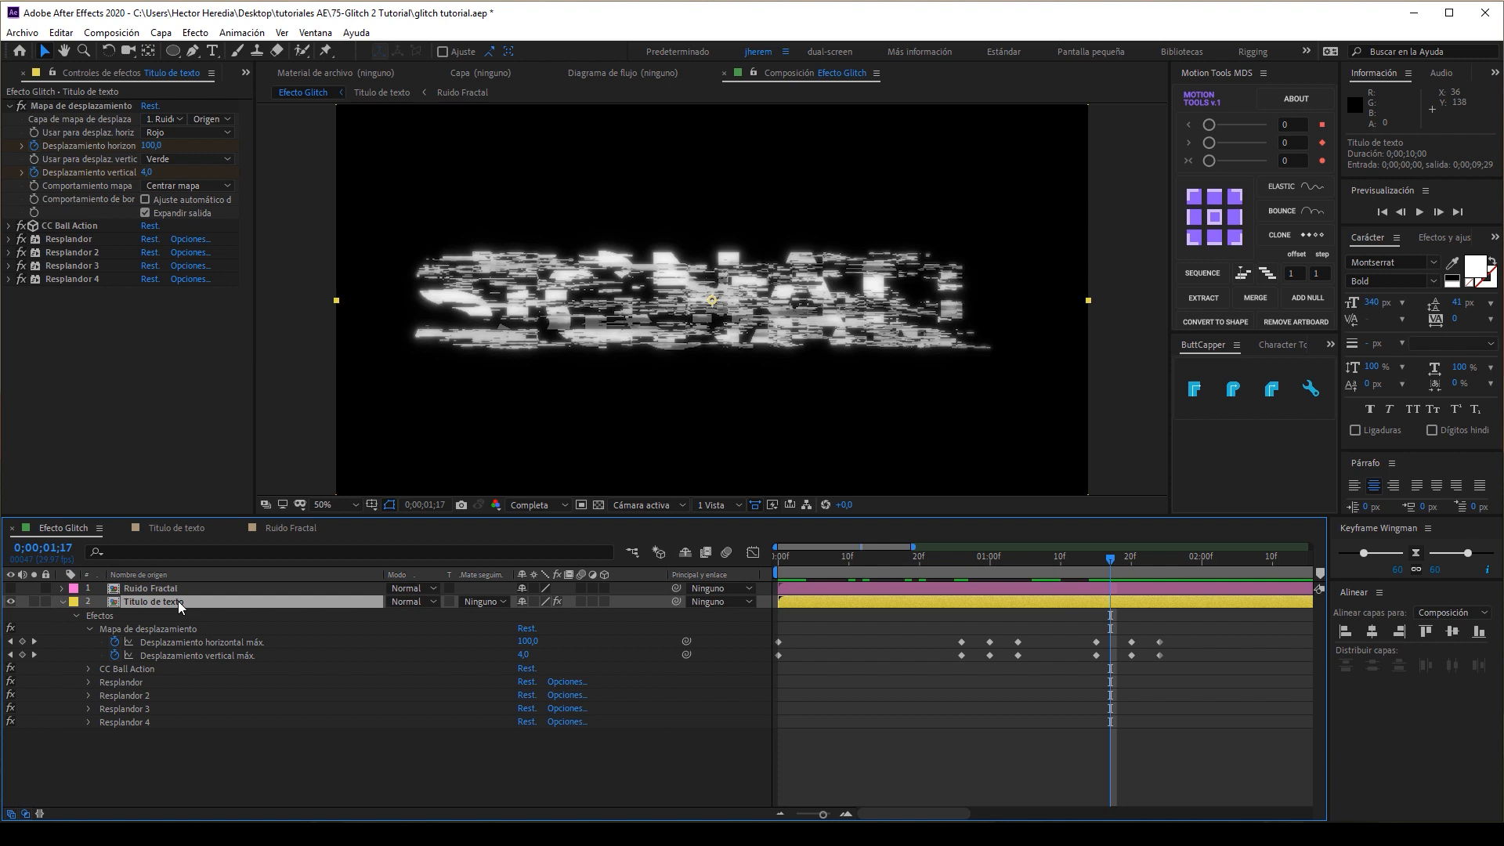
key(ctrl+space)
text(pos)
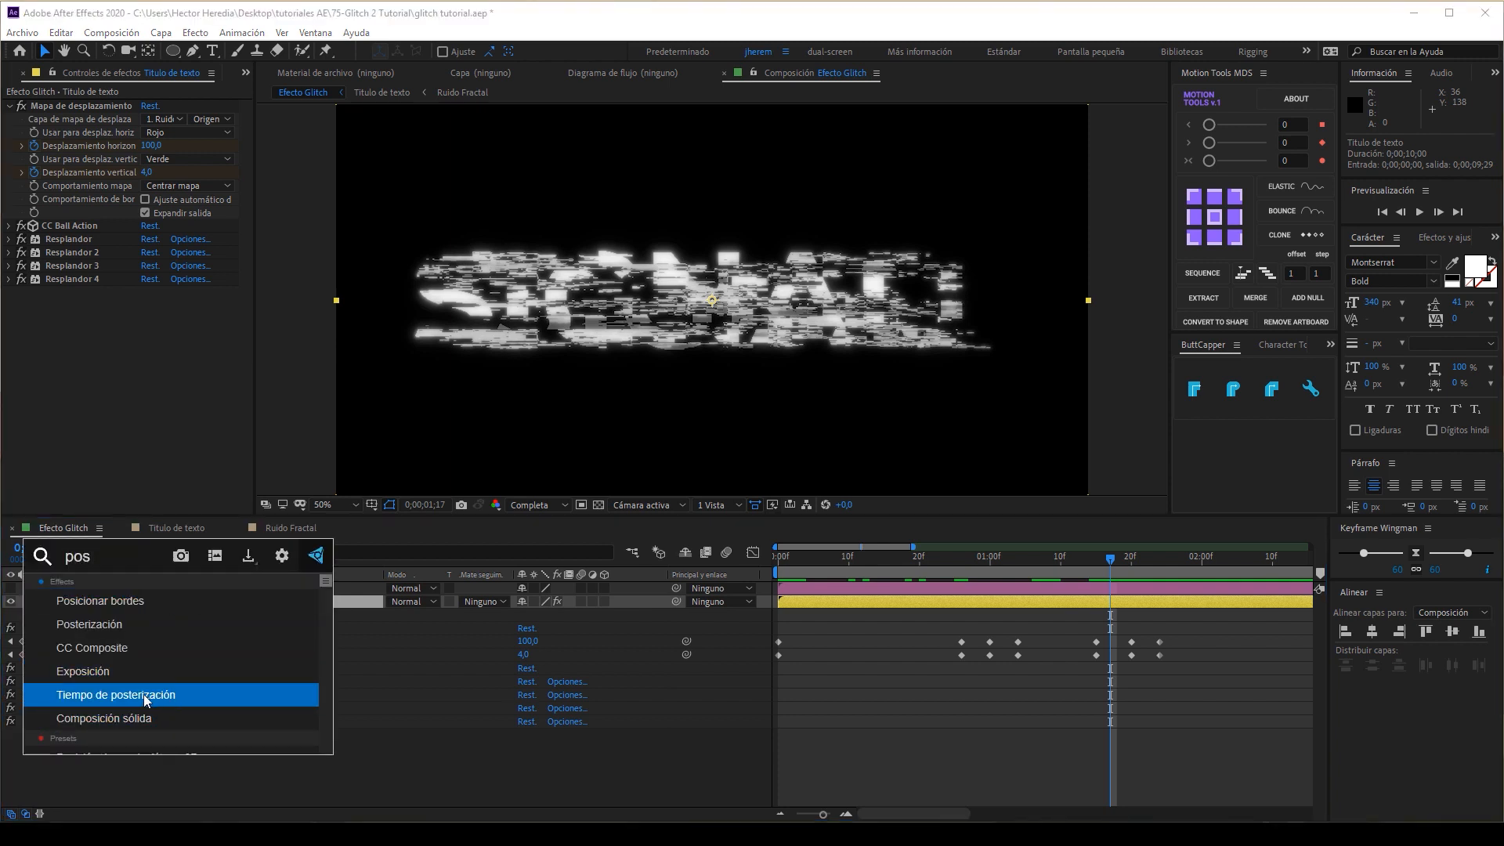
click(166, 693)
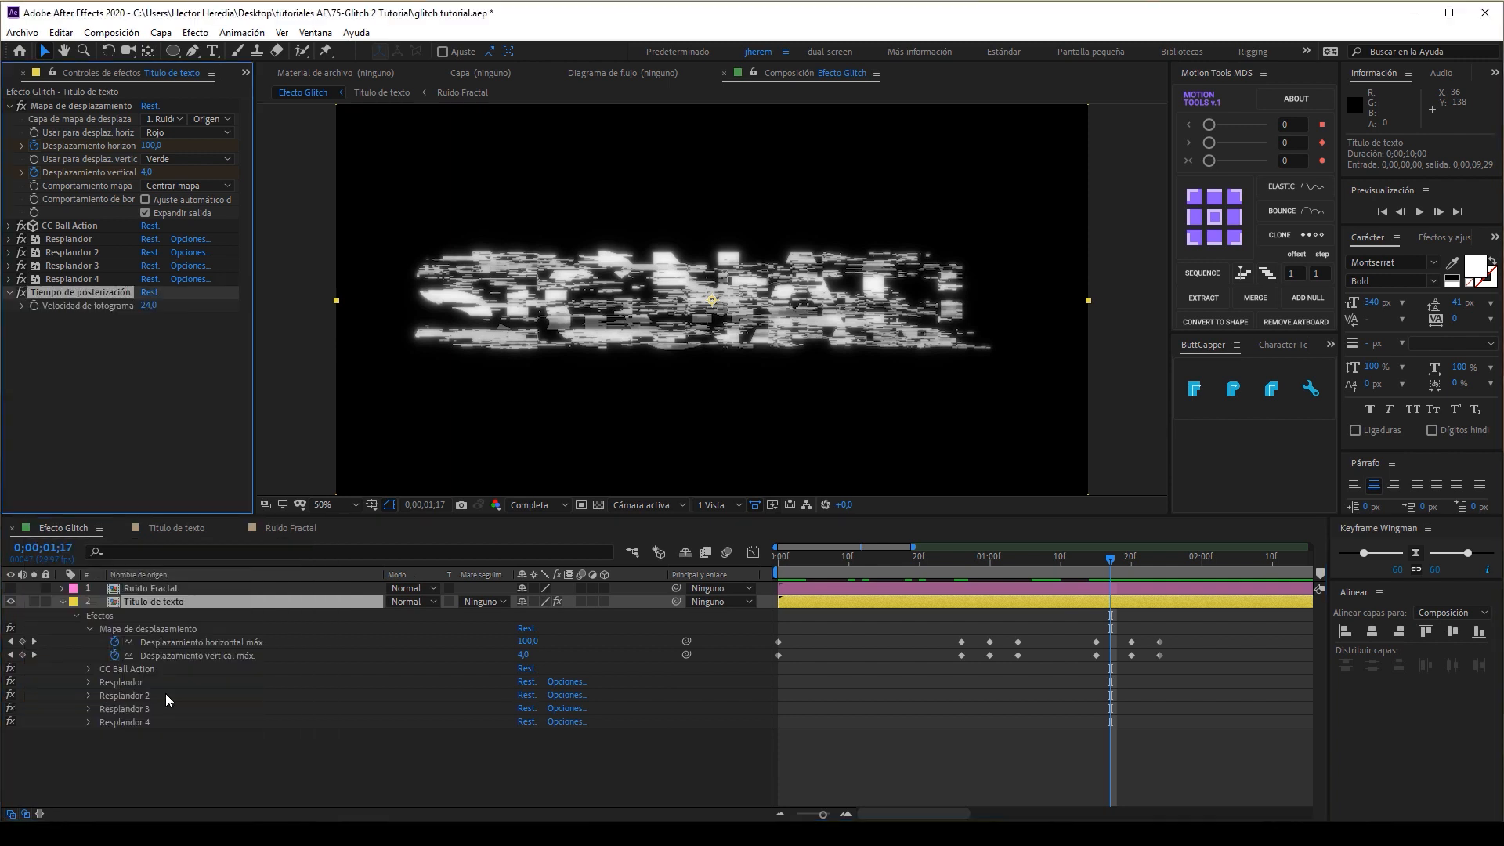
click(146, 305)
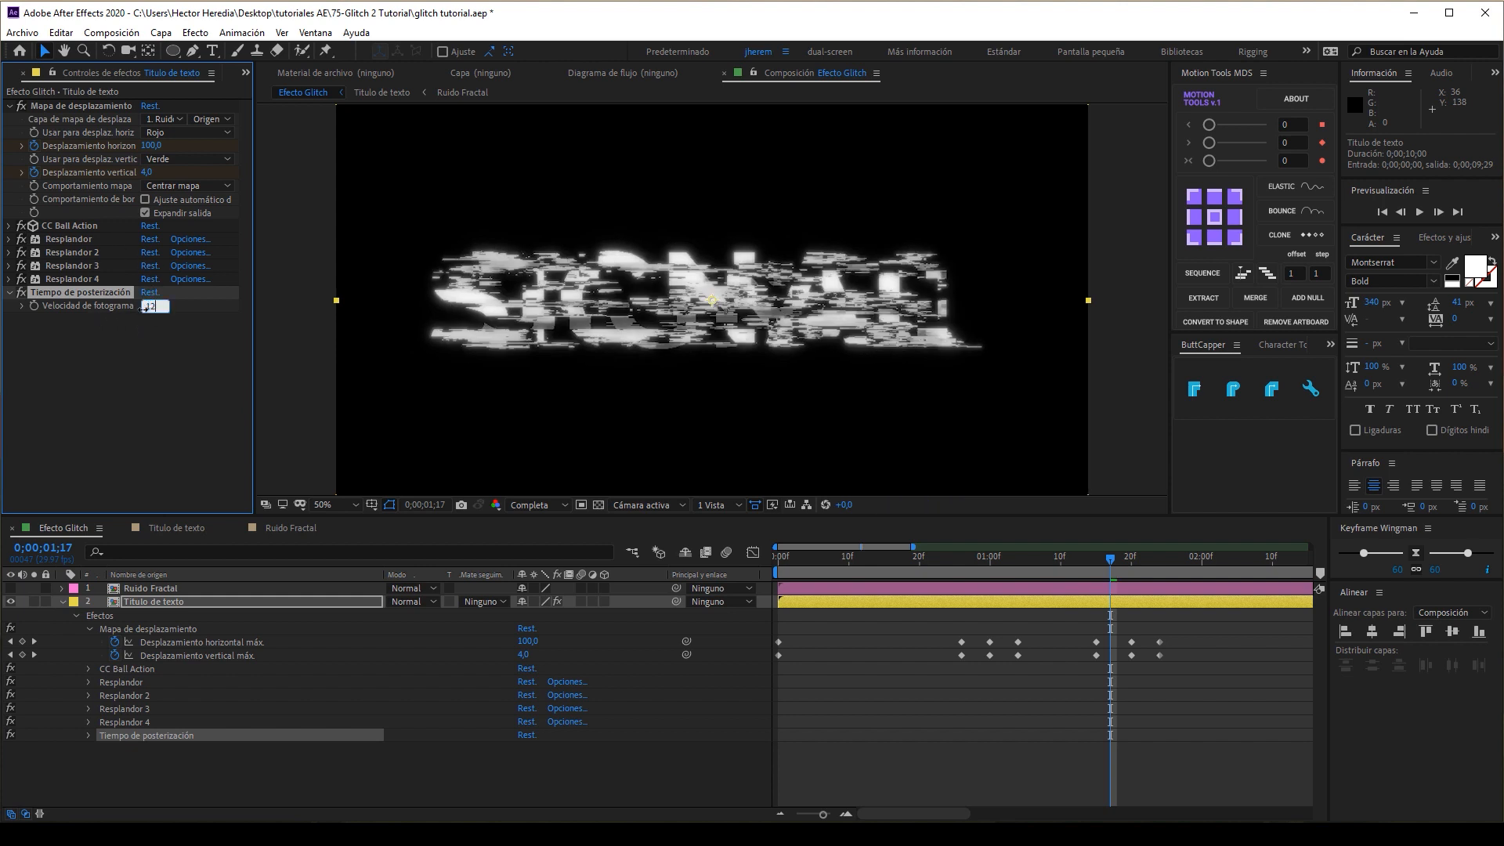
key(Return)
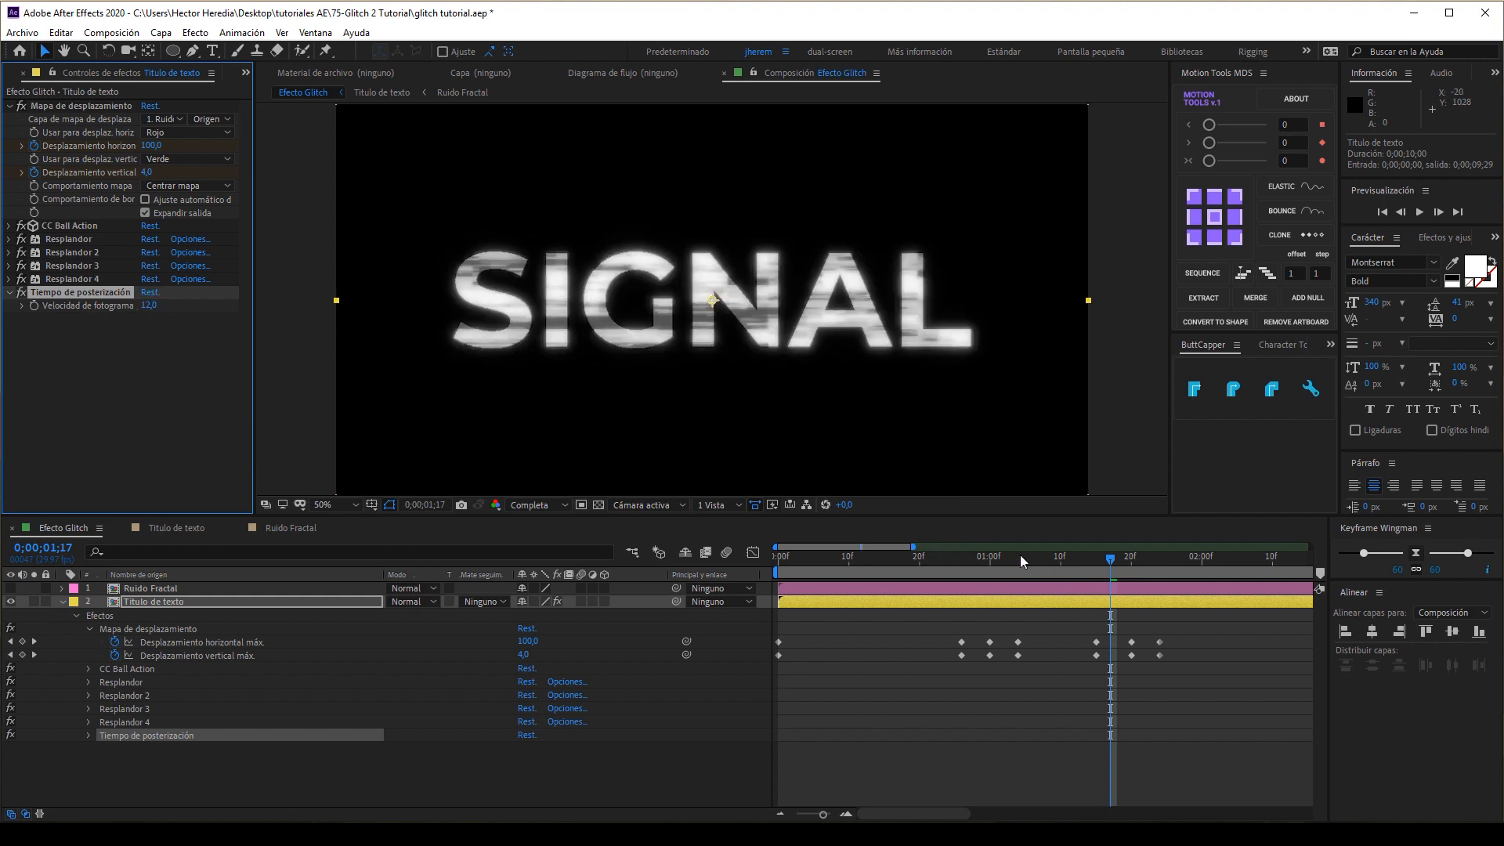
- Play back the Efecto Glitch composition to check the posterized title animation
click(1114, 558)
key(space)
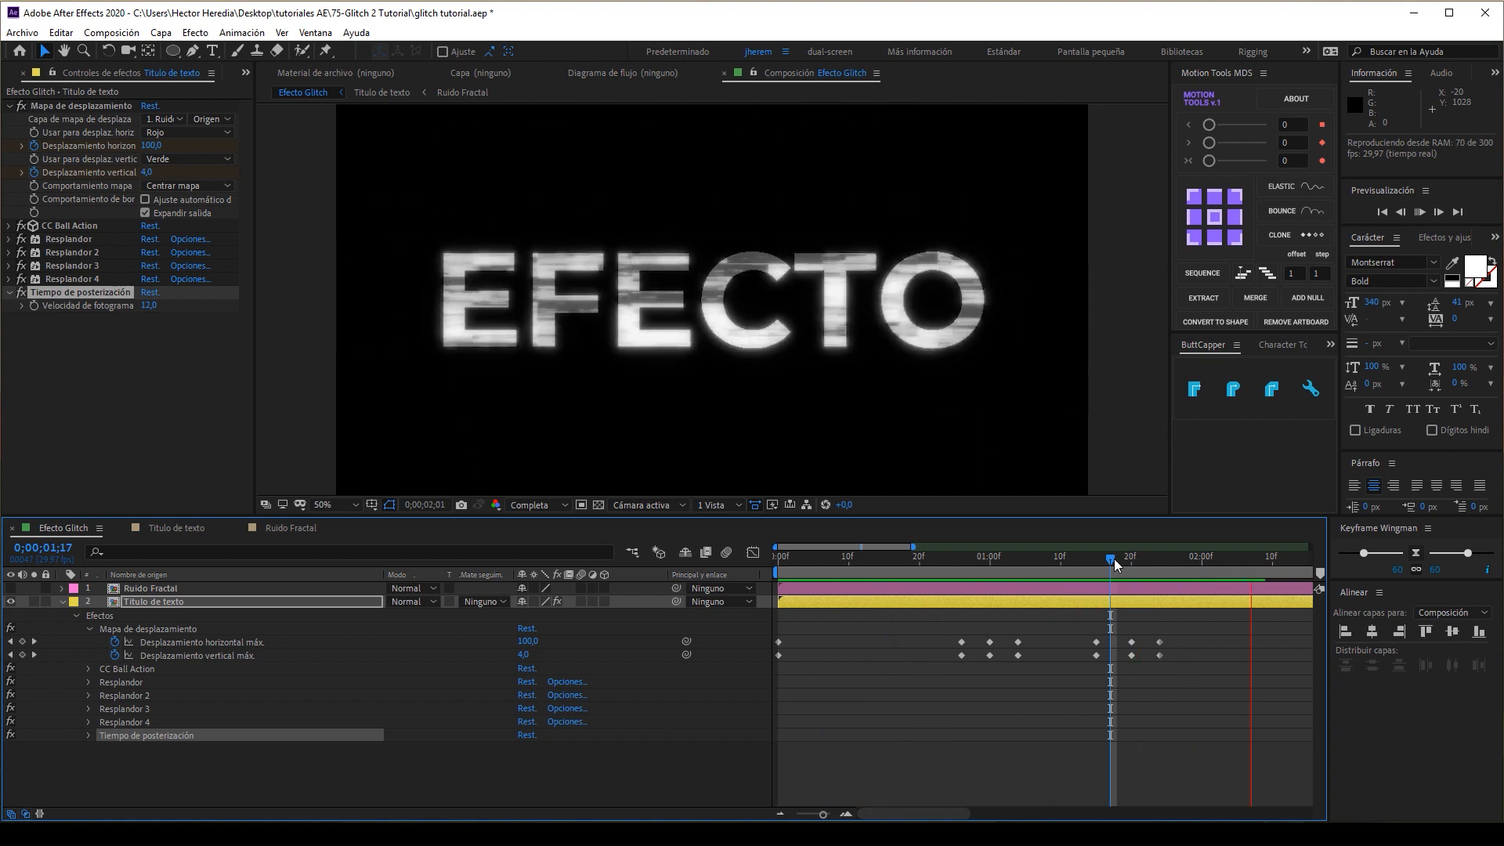
key(space)
- Apply Colorama to Titulo de texto, move it above Mapa de desplazamiento in the effect order and collapse the displacement settings
drag(1058, 569, 1196, 576)
click(183, 603)
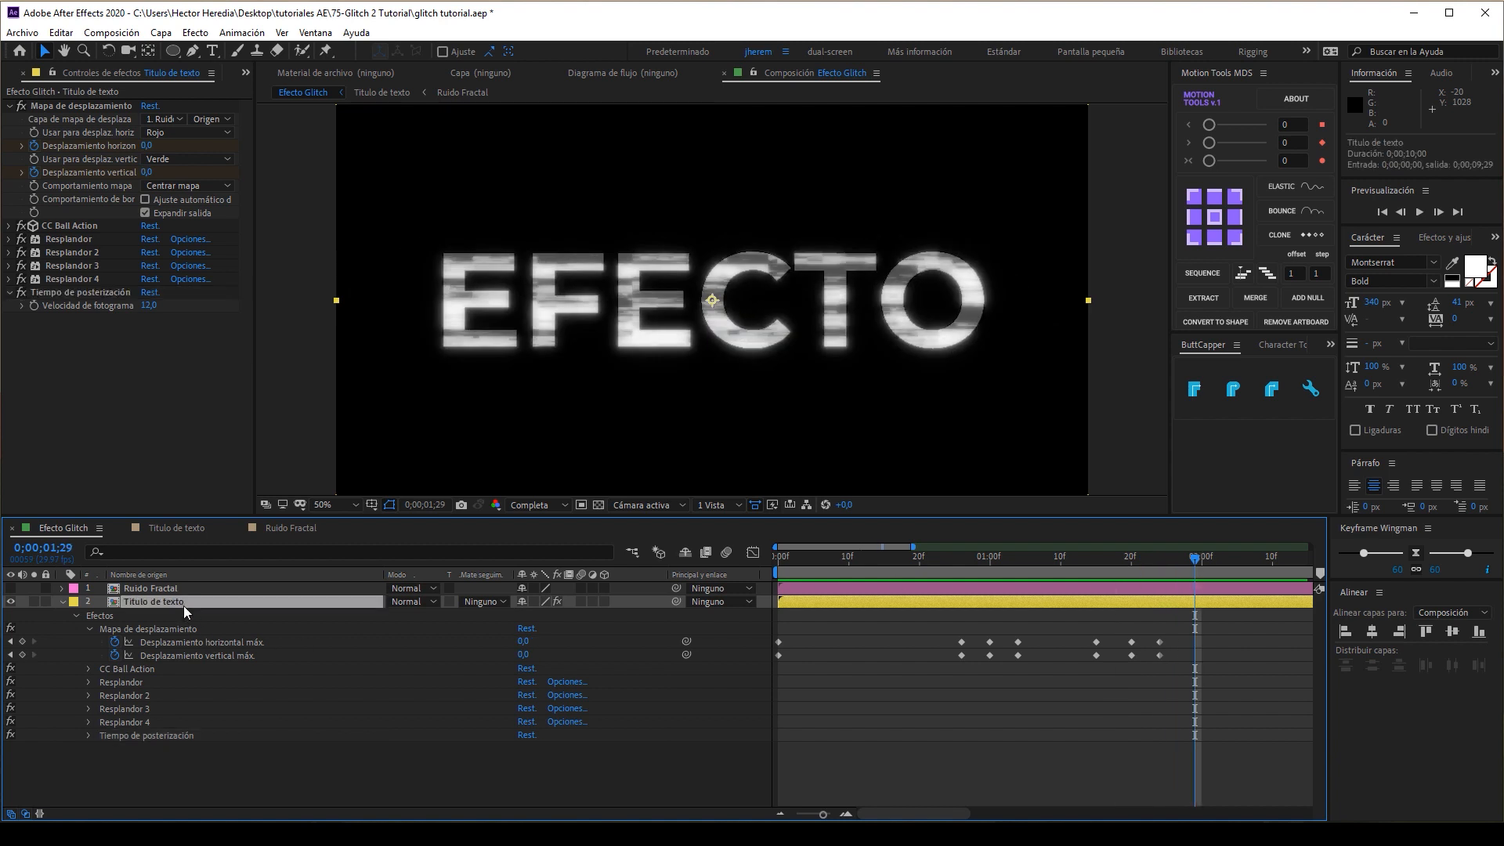
key(ctrl+space)
text(color)
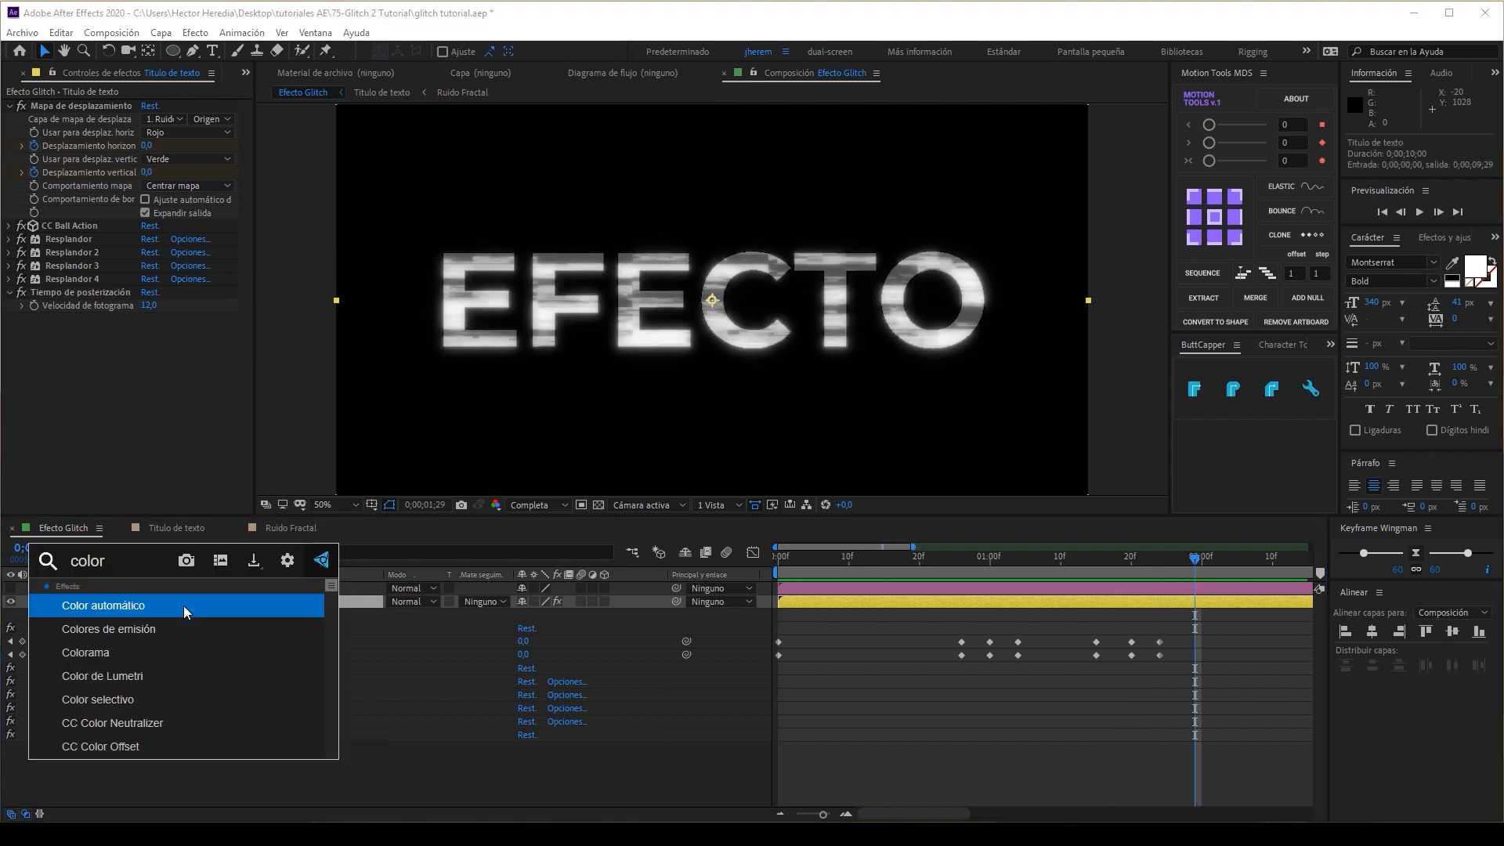
click(110, 652)
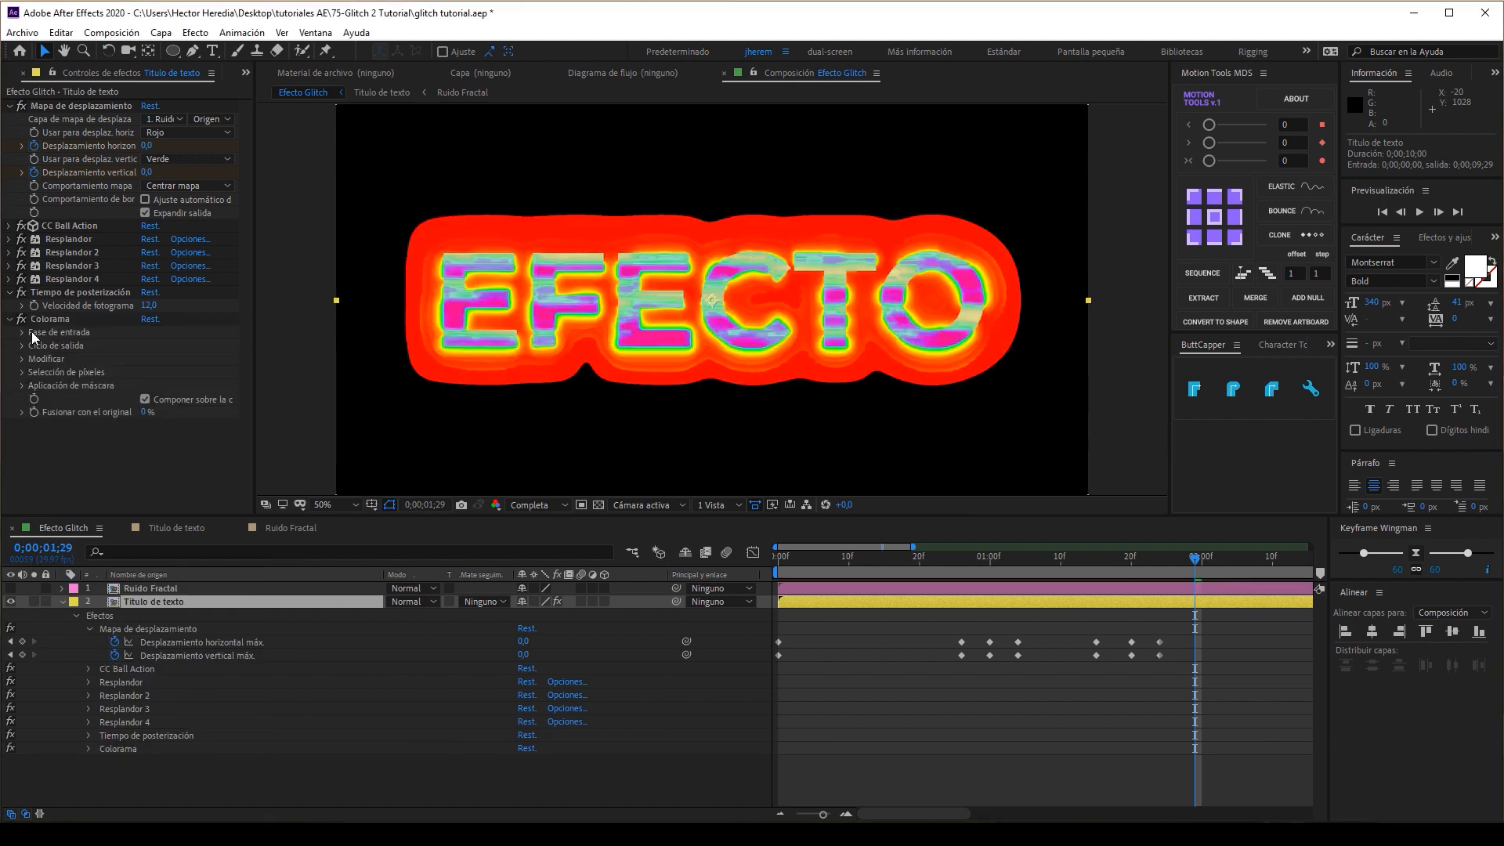
drag(60, 317, 69, 102)
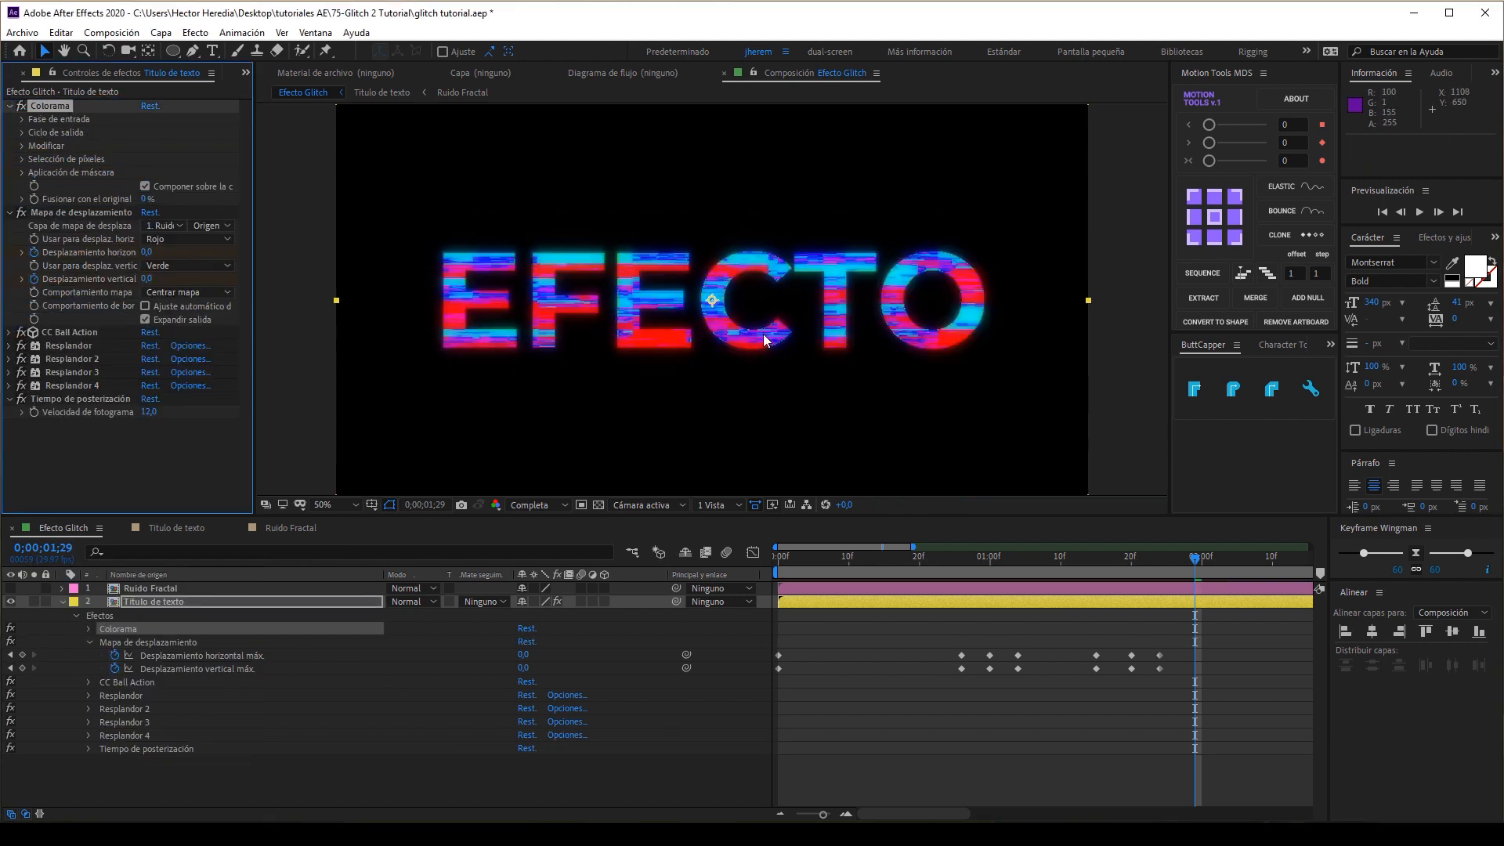
click(8, 212)
click(10, 294)
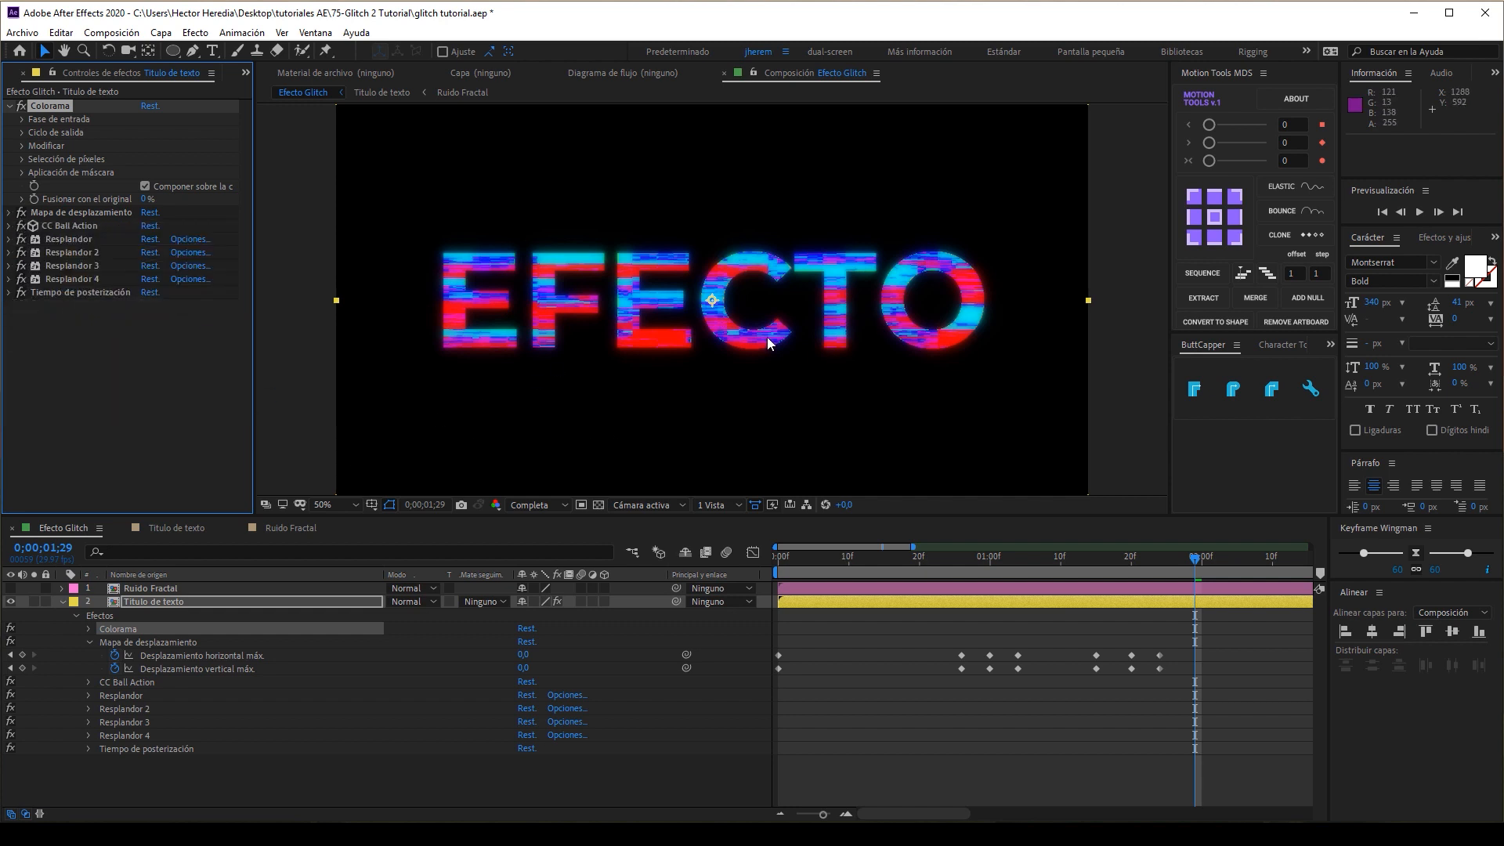
- Play back the colored title animation and inspect the distorted letters at 0;00;00;28 at 100% zoom
click(1195, 562)
key(space)
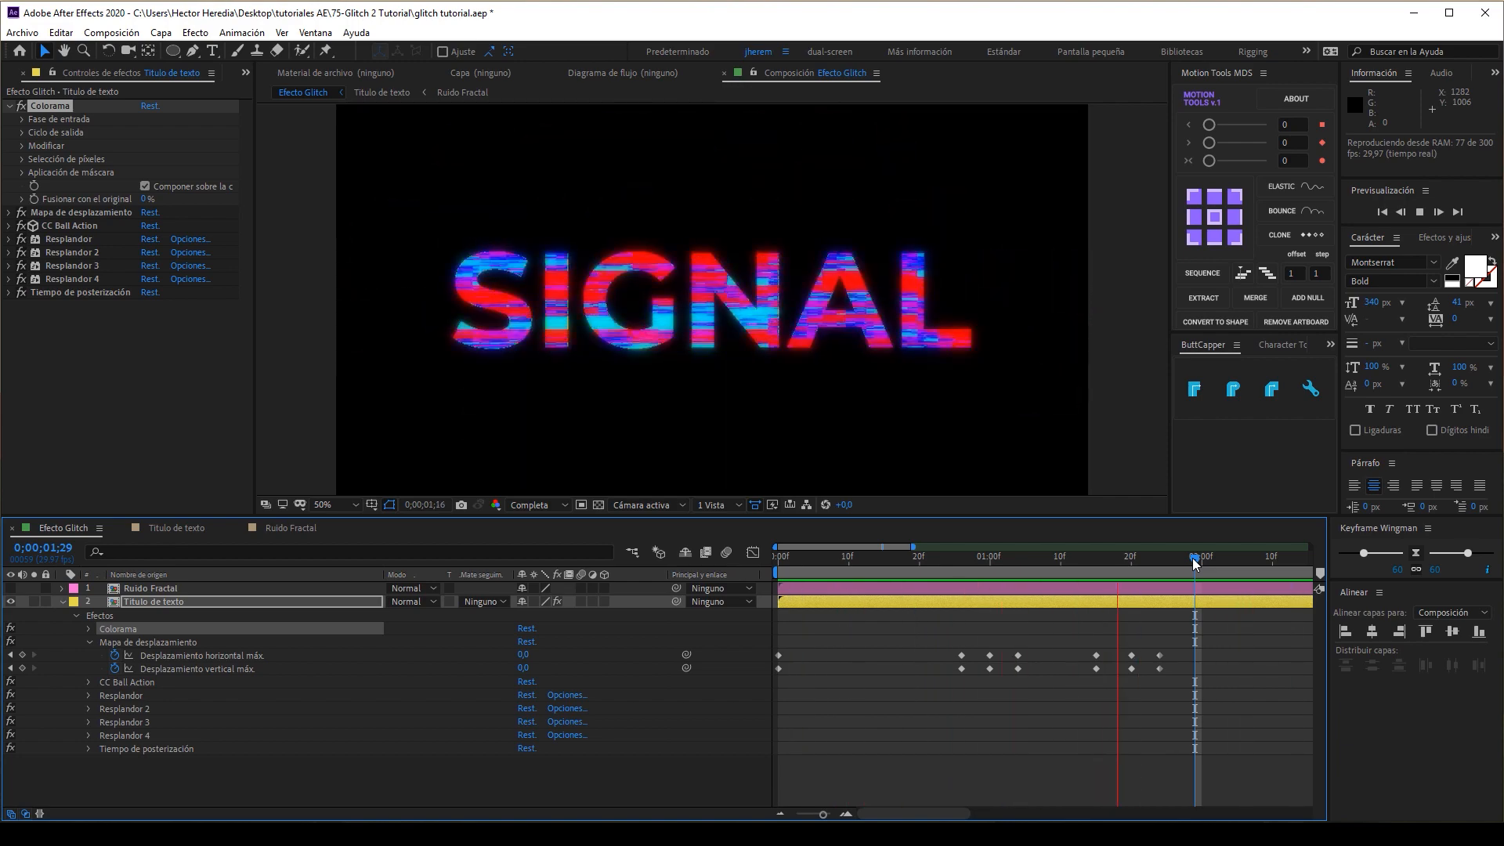
key(space)
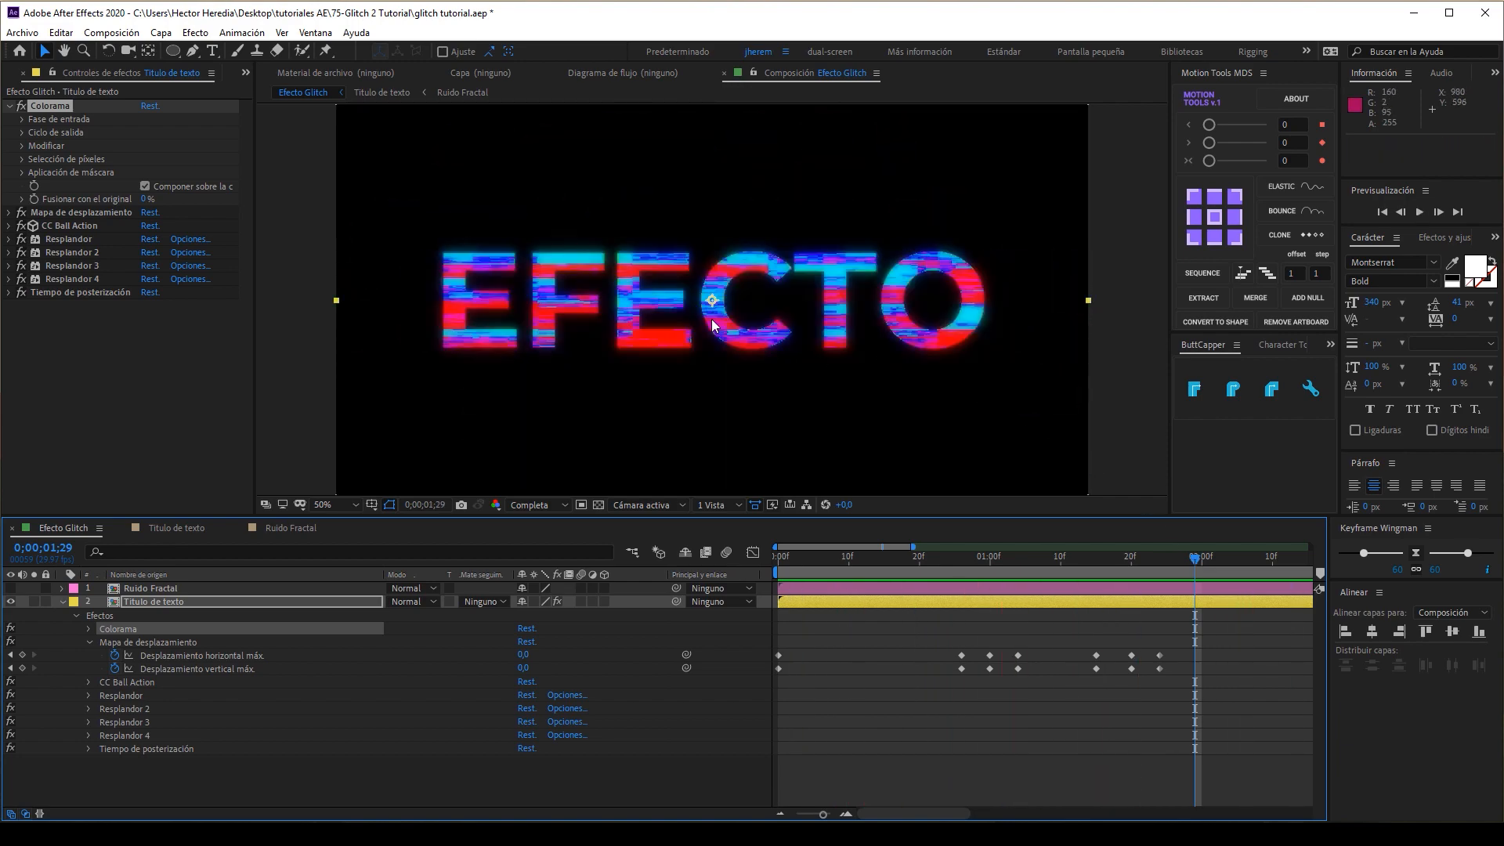
key(period)
drag(1146, 565, 975, 570)
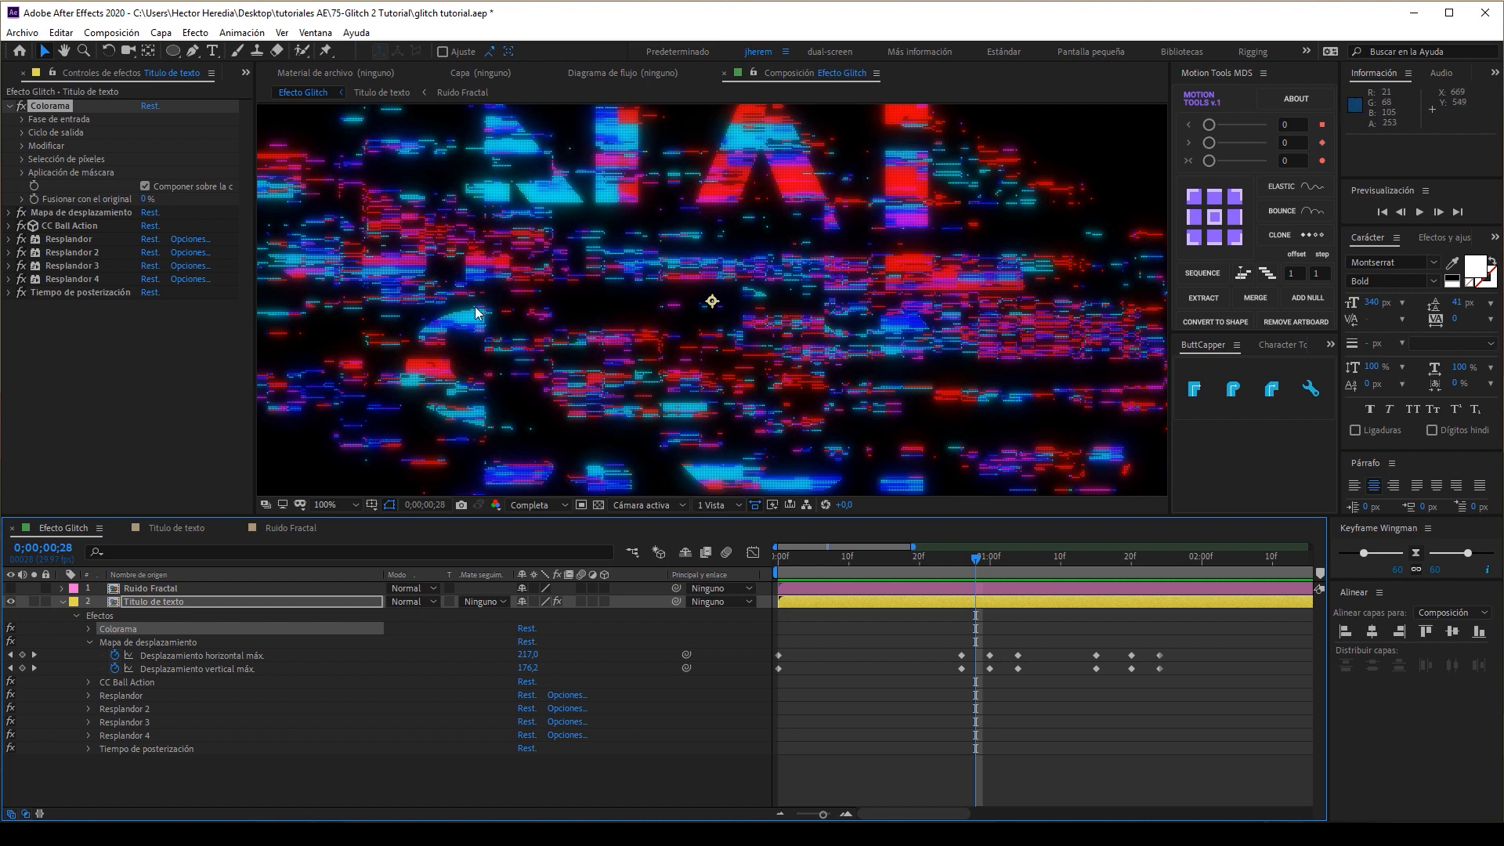
- Apply the Ruido effect to the ruido layer in the Ruido Fractal composition with a noise level of 10%
double_click(138, 590)
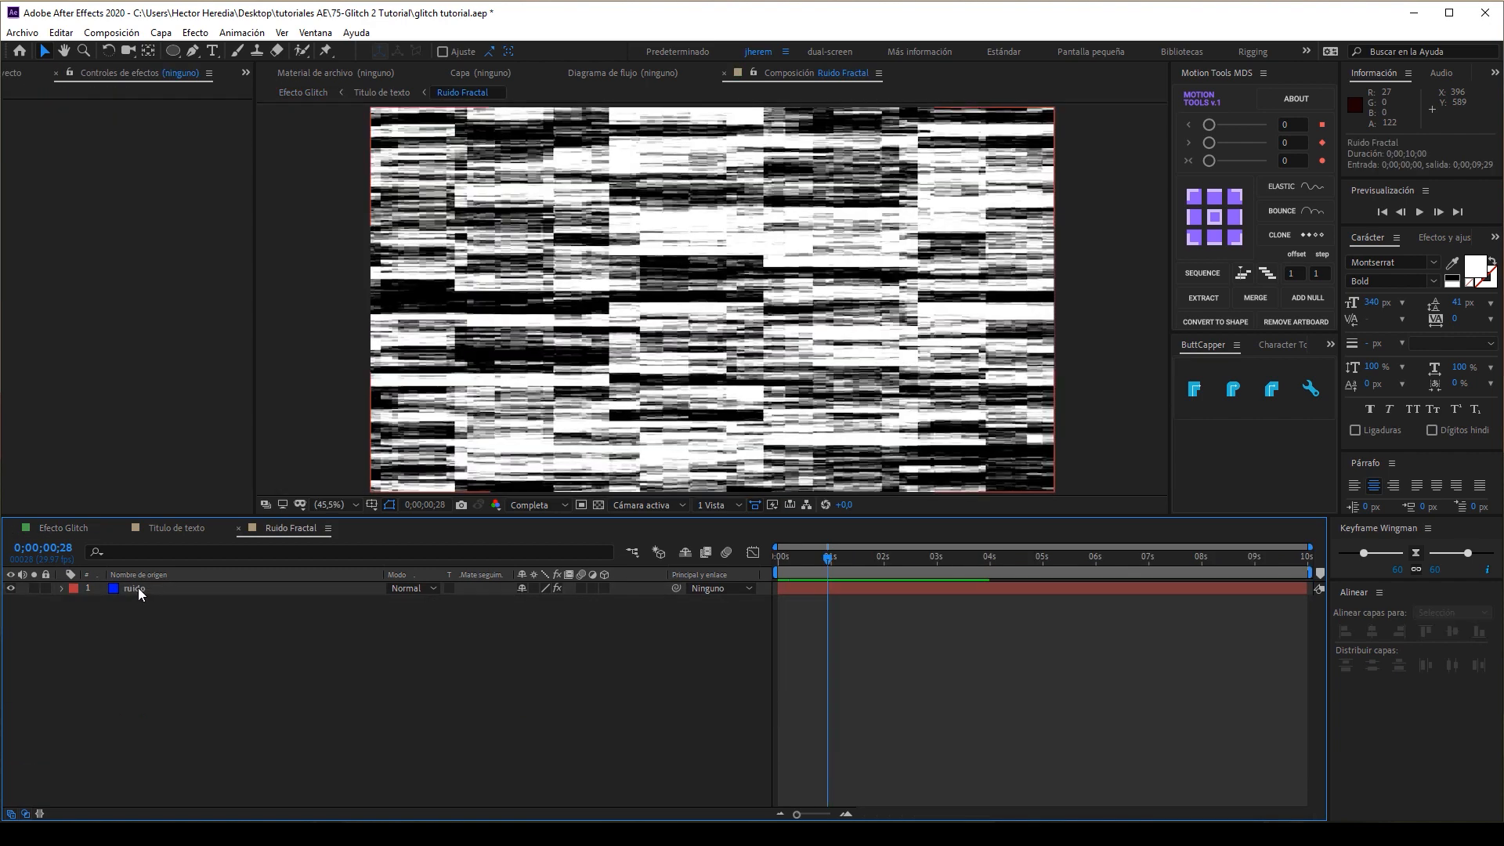
click(138, 588)
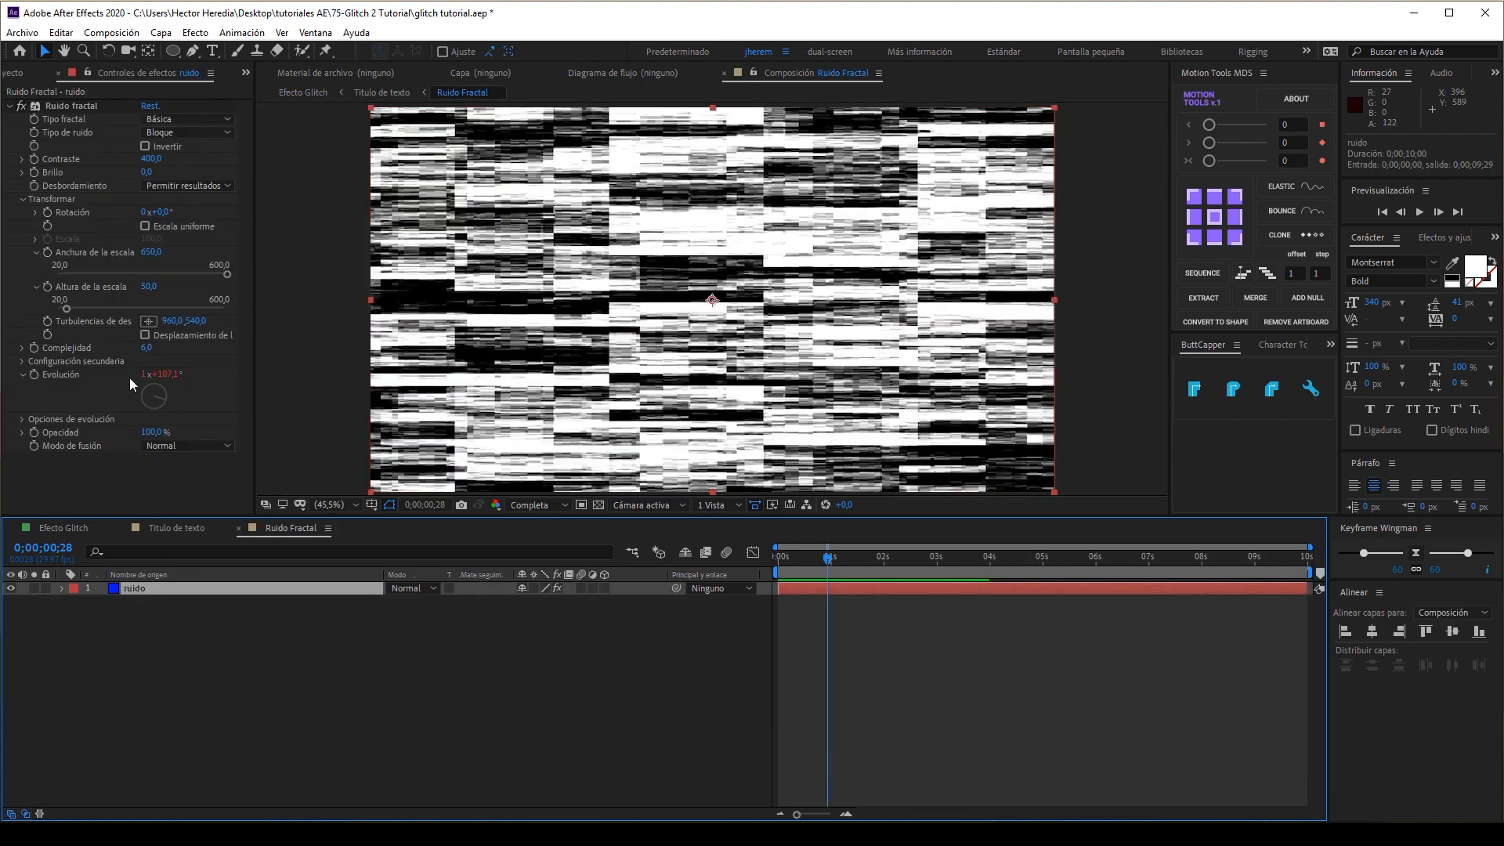
click(9, 106)
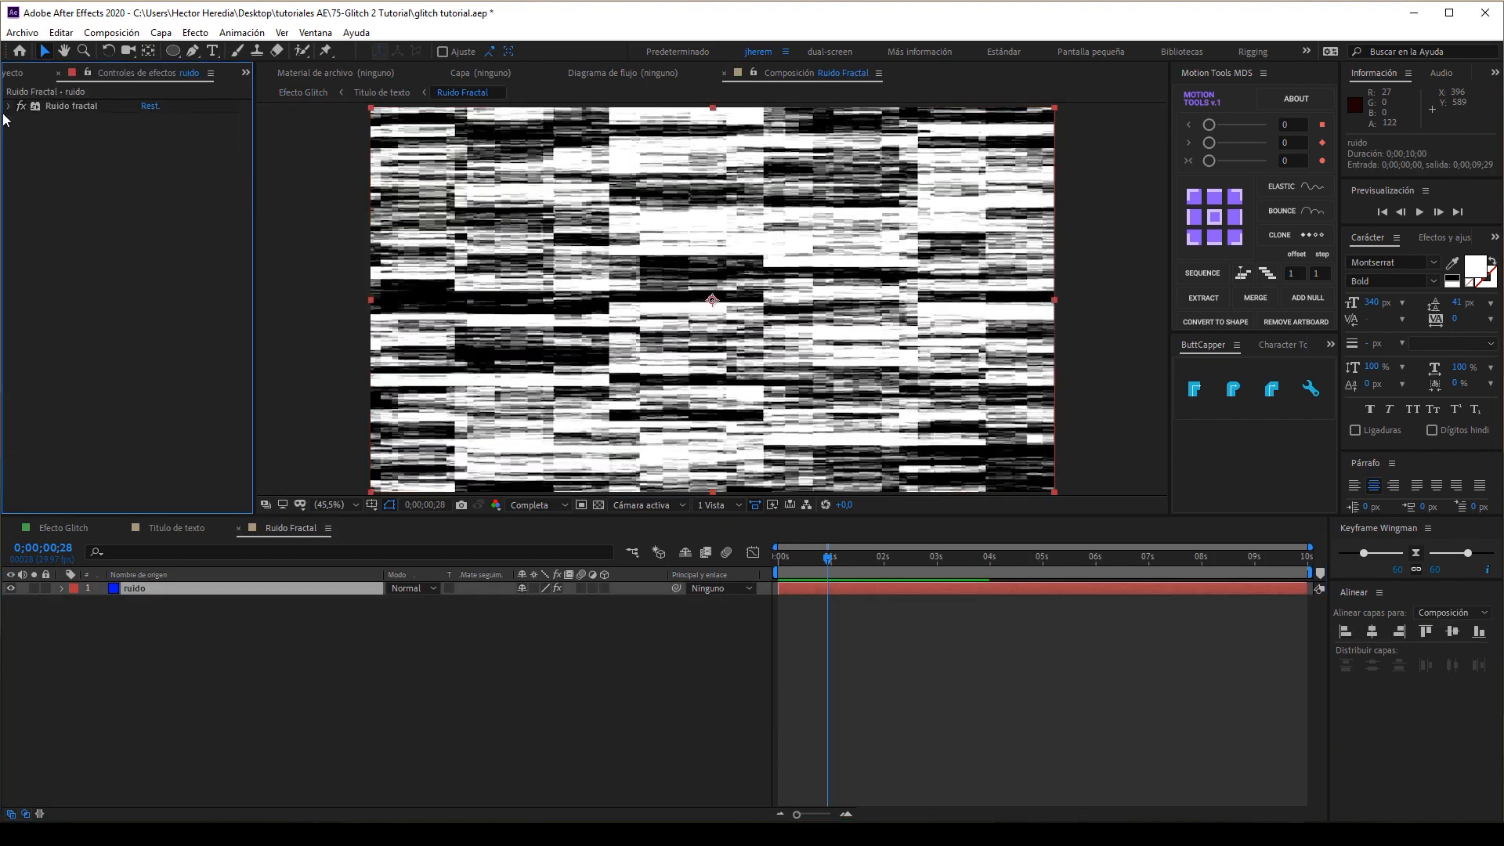
click(1433, 238)
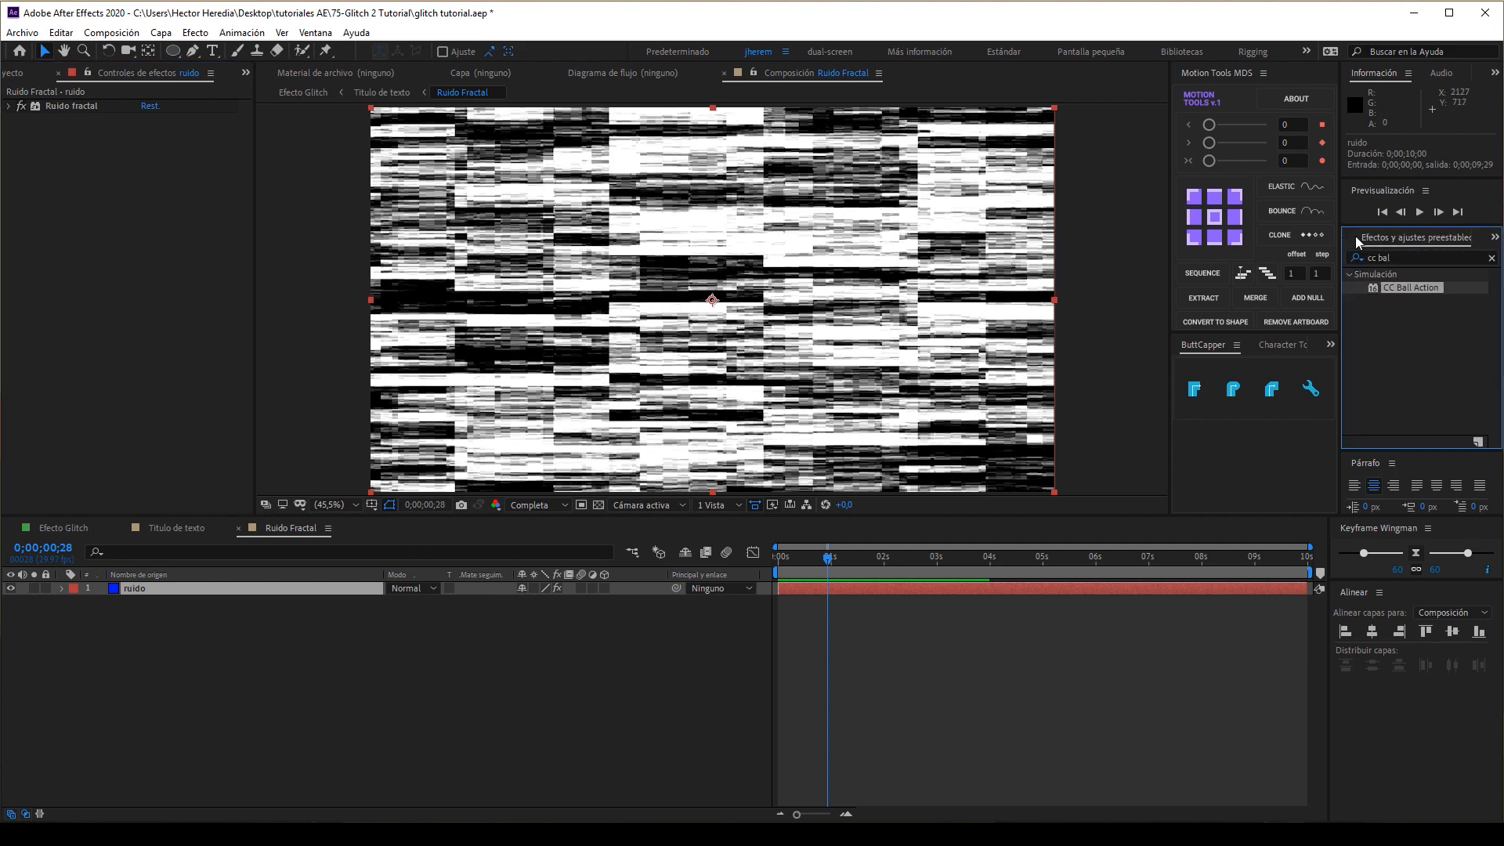
drag(1394, 257, 1320, 255)
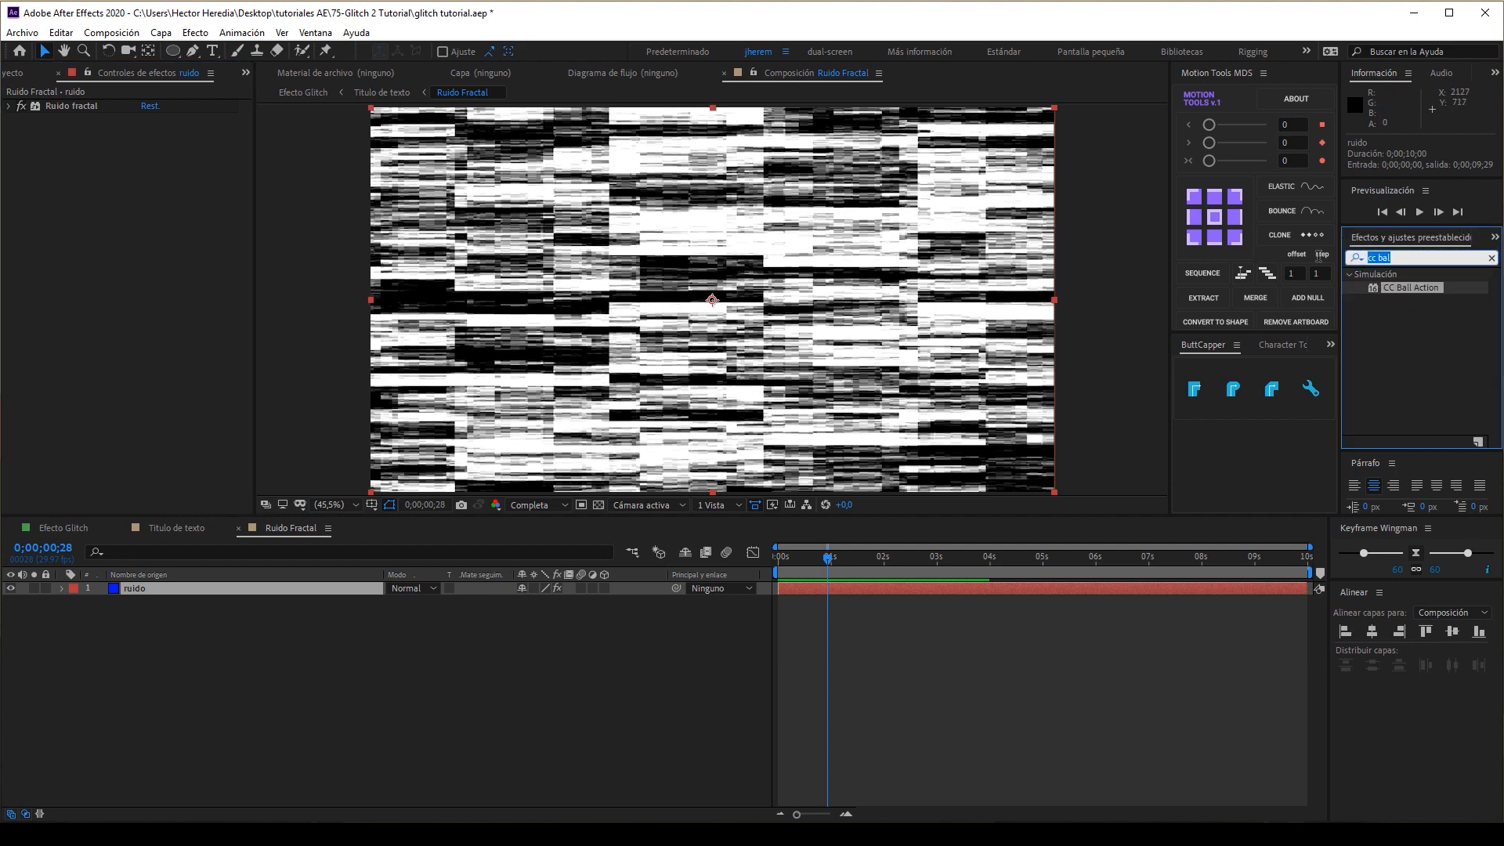
text(rui)
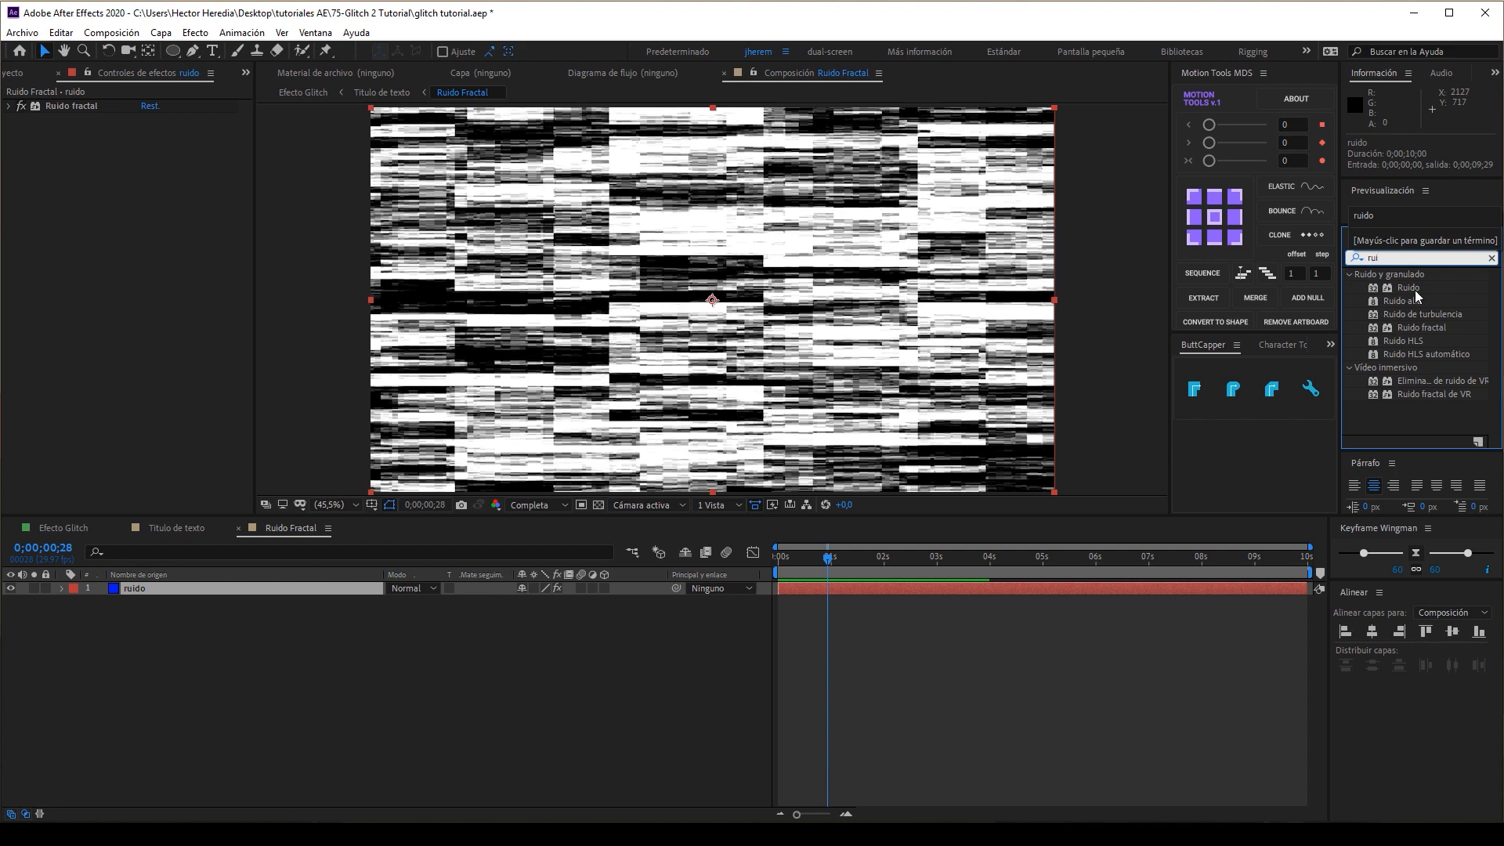
drag(1407, 287, 12, 216)
click(147, 133)
text(10)
key(Return)
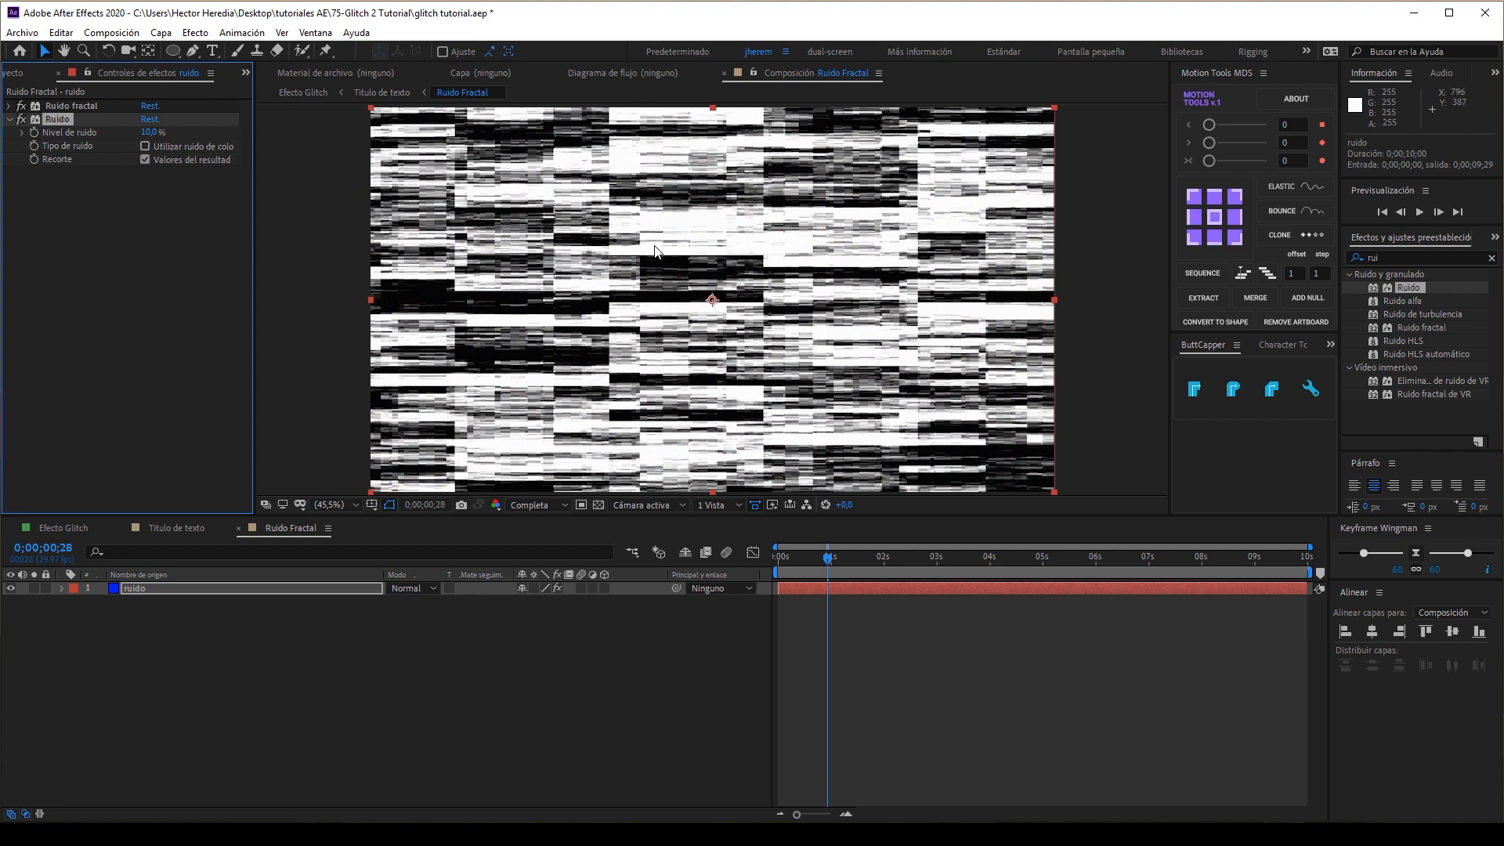
- Examine the noise grain on the ruido layer at up to 400% magnification
key(period)
key(period)
key(period)
key(period)
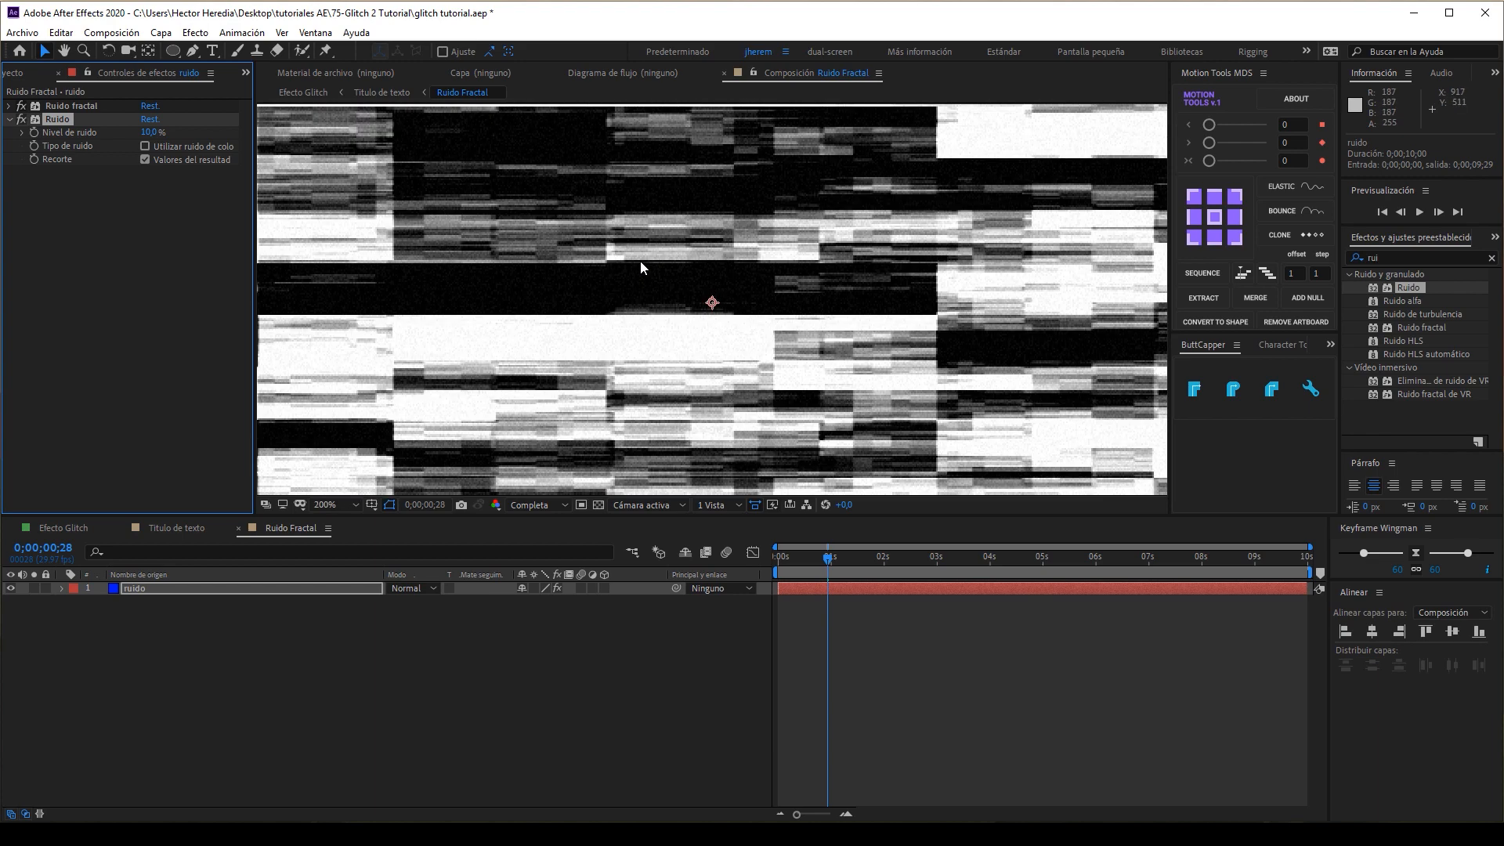
key(period)
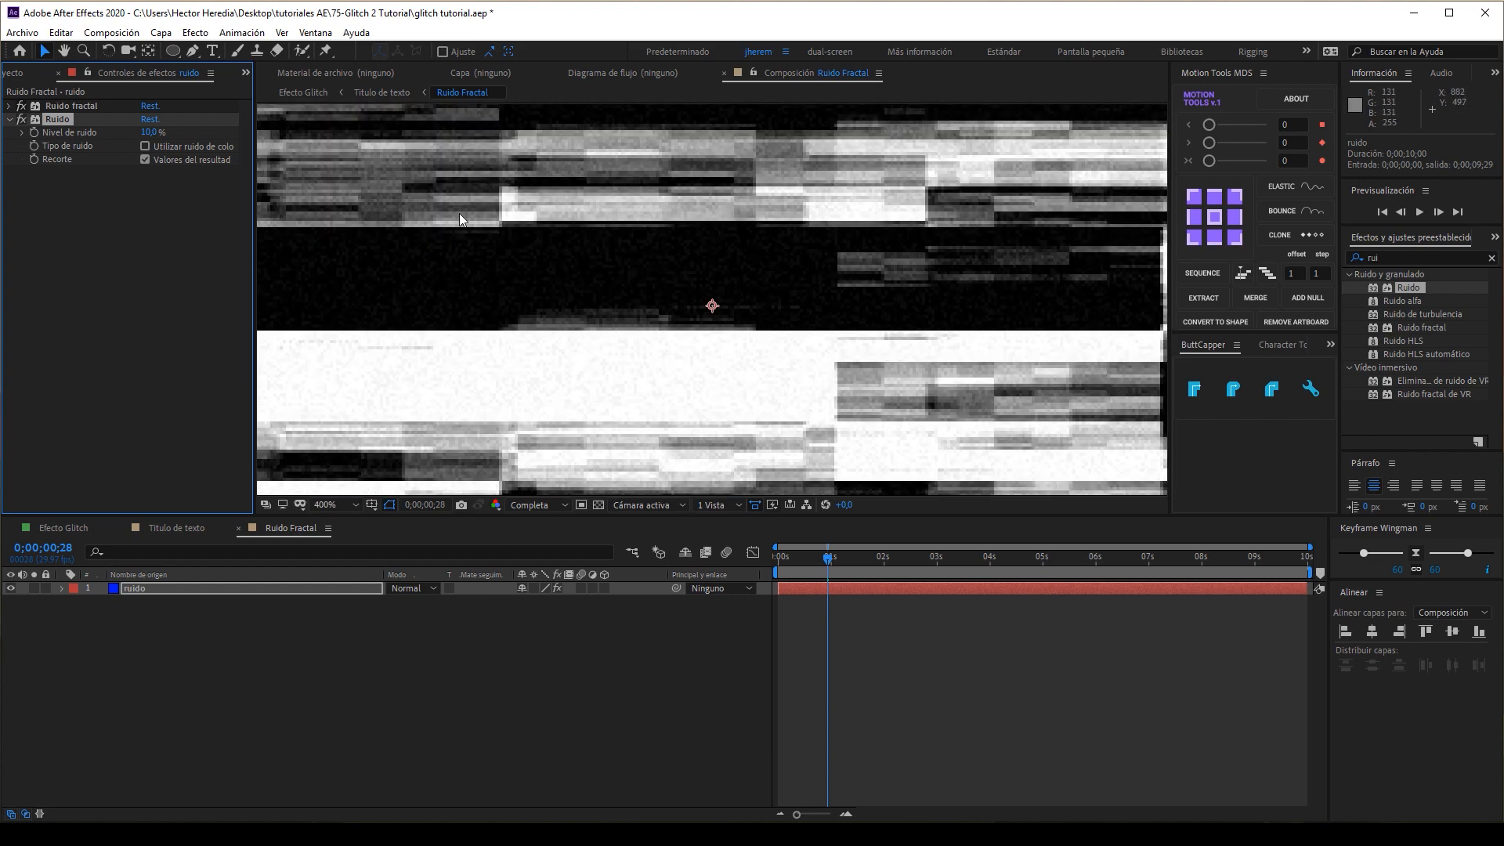
key(comma)
key(comma)
key(comma)
key(comma)
key(comma)
key(comma)
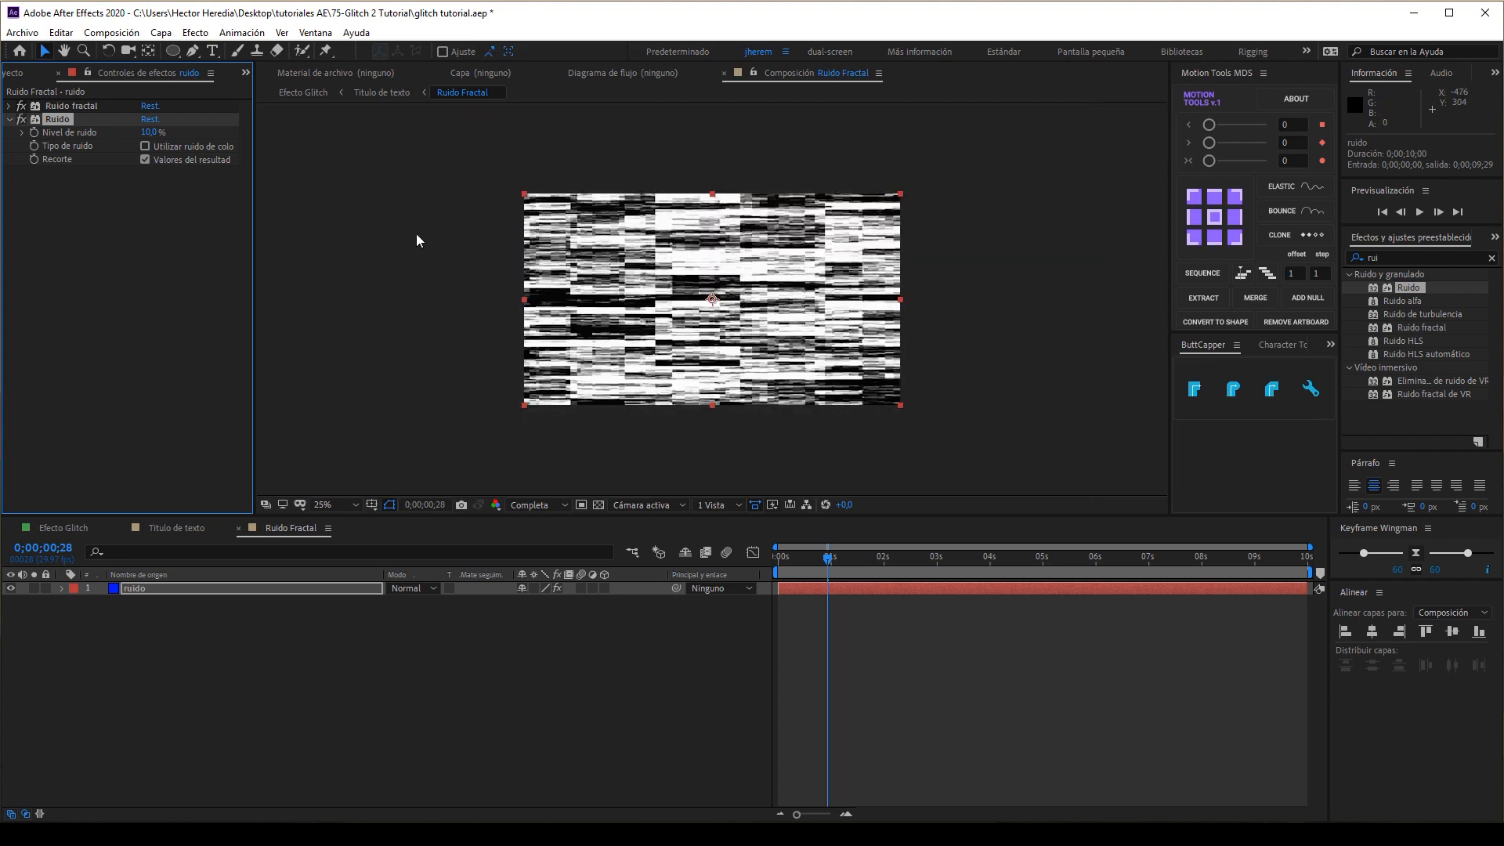
- Return to the Efecto Glitch composition and play back the title animation, checking the frames around 0;00;01;20
click(312, 96)
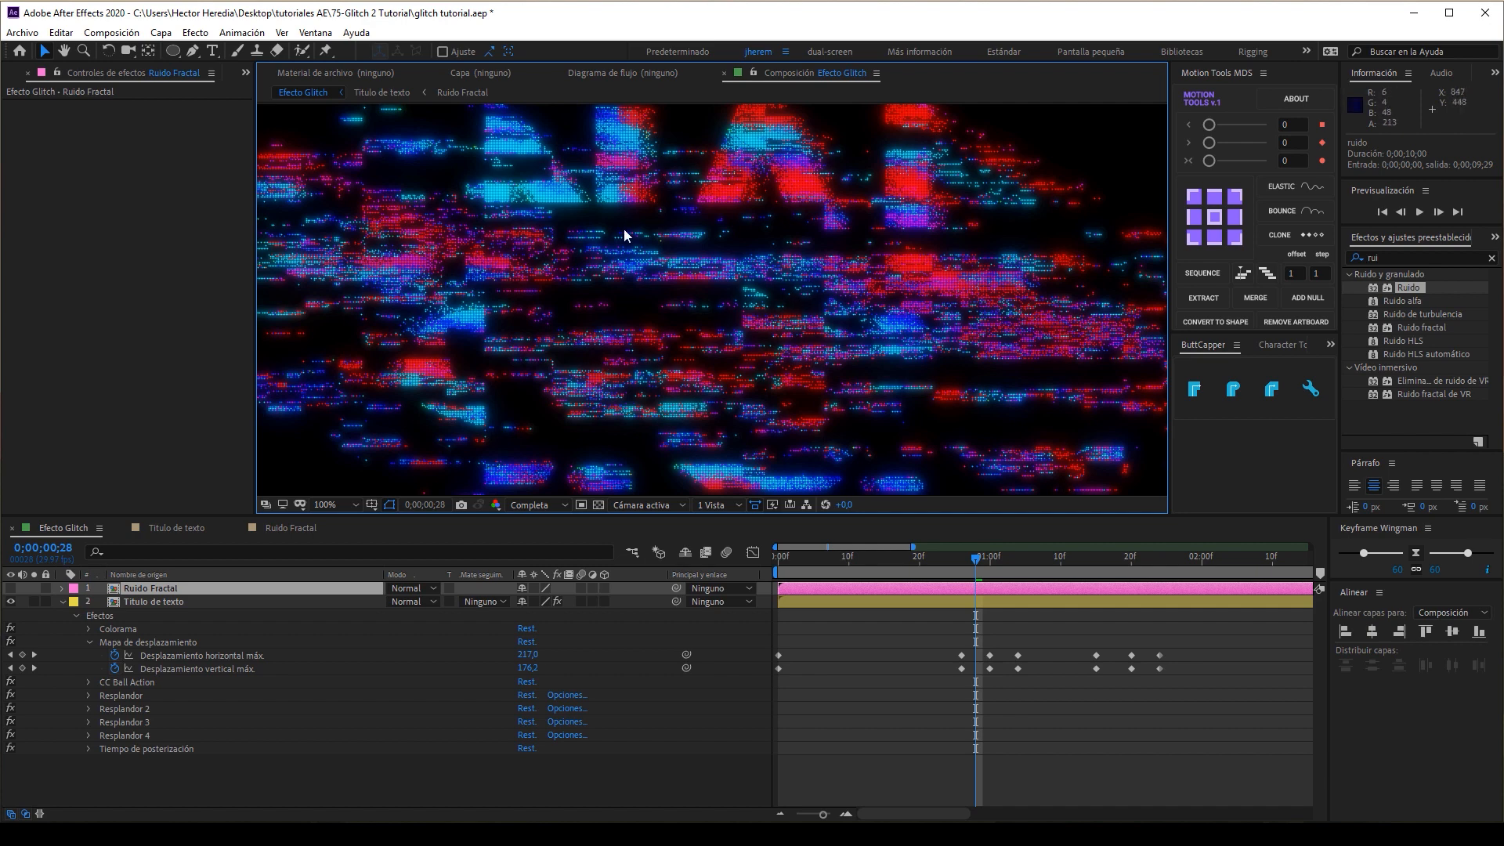
key(comma)
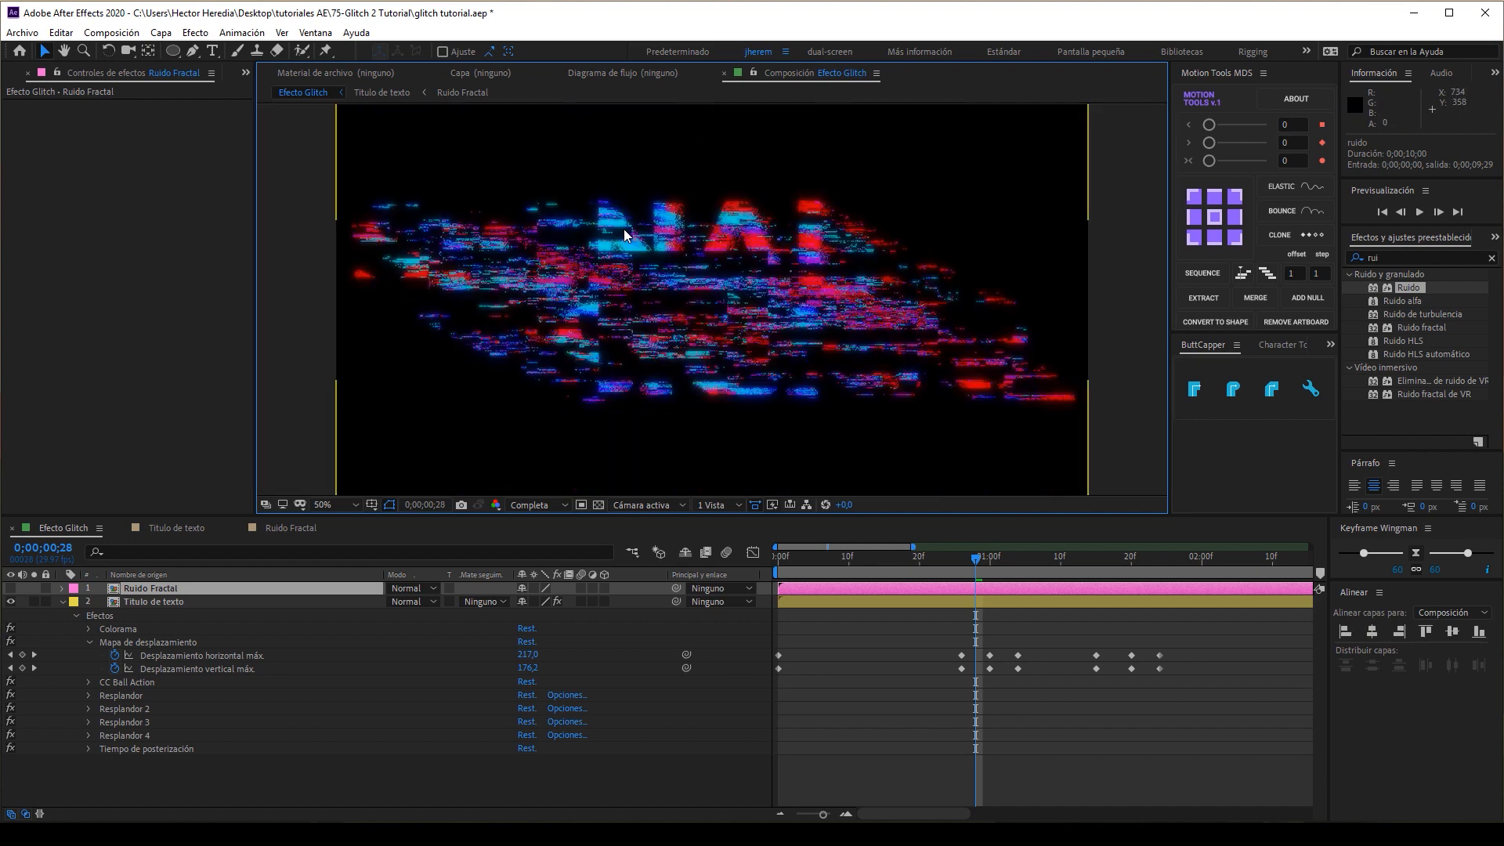
key(space)
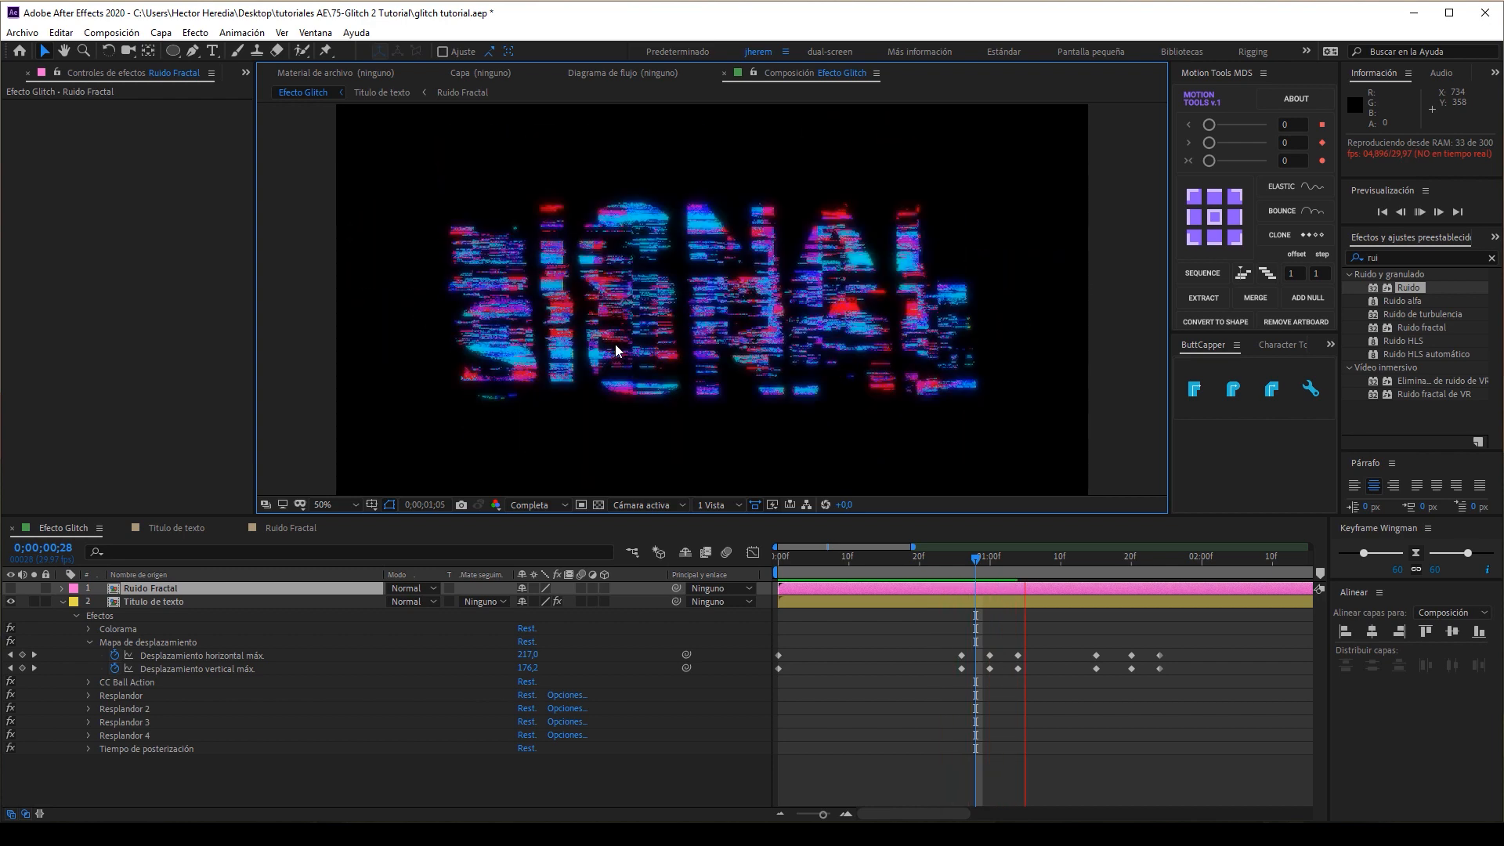
click(1139, 569)
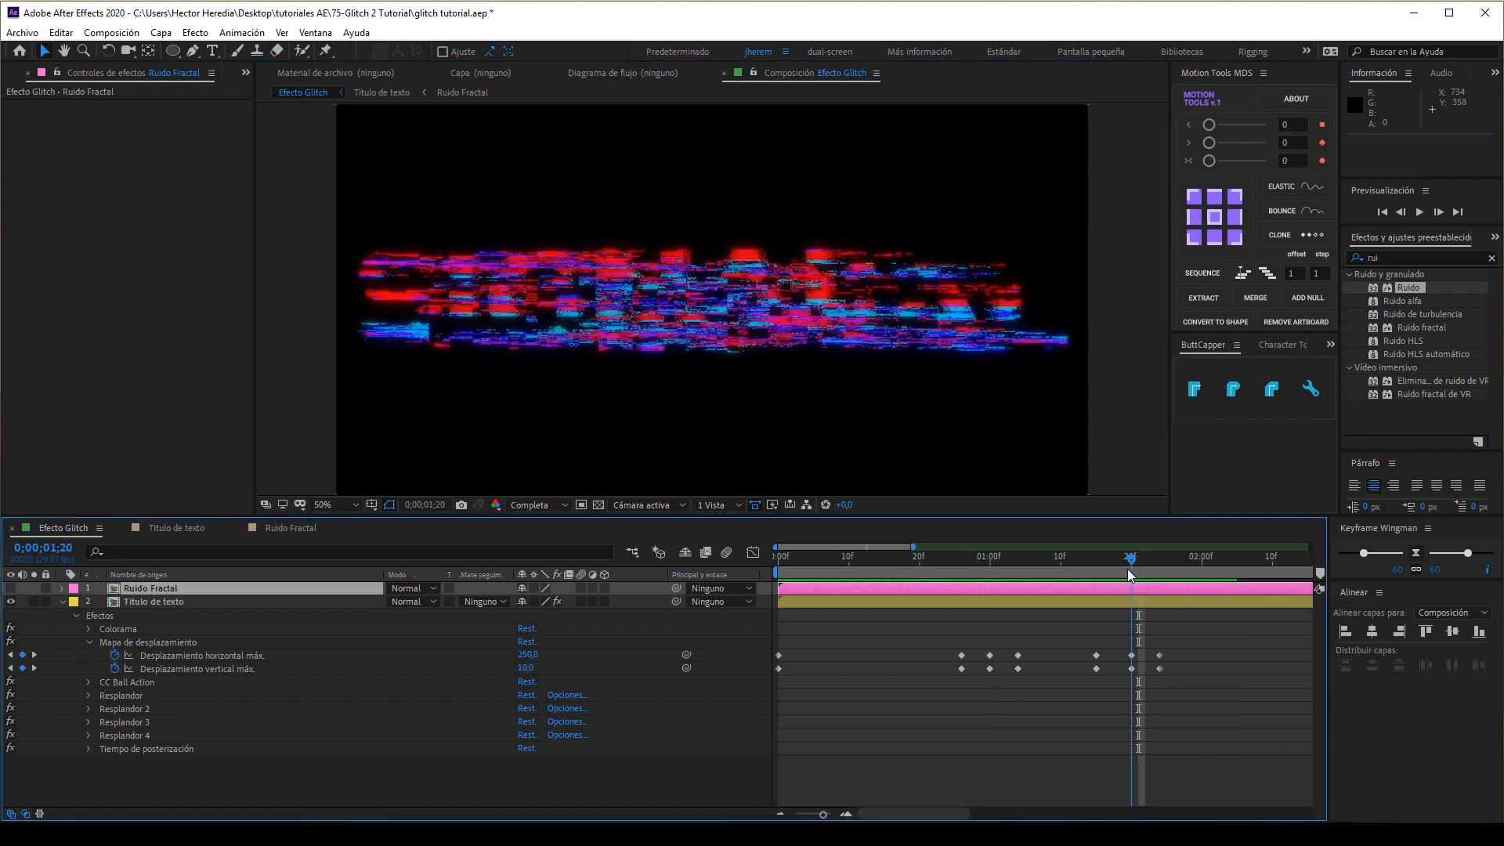
click(1126, 568)
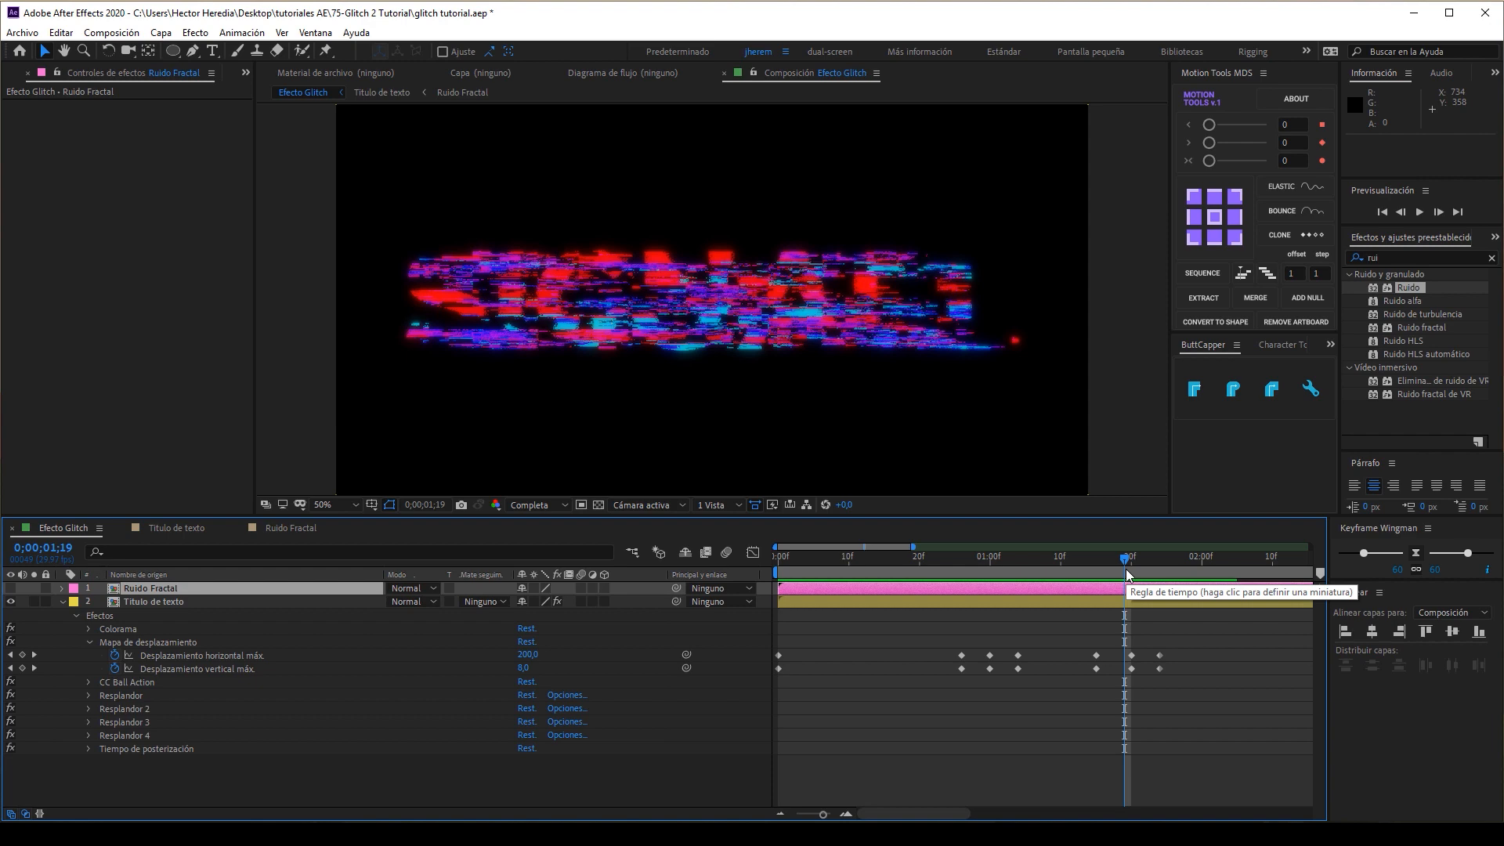
key(space)
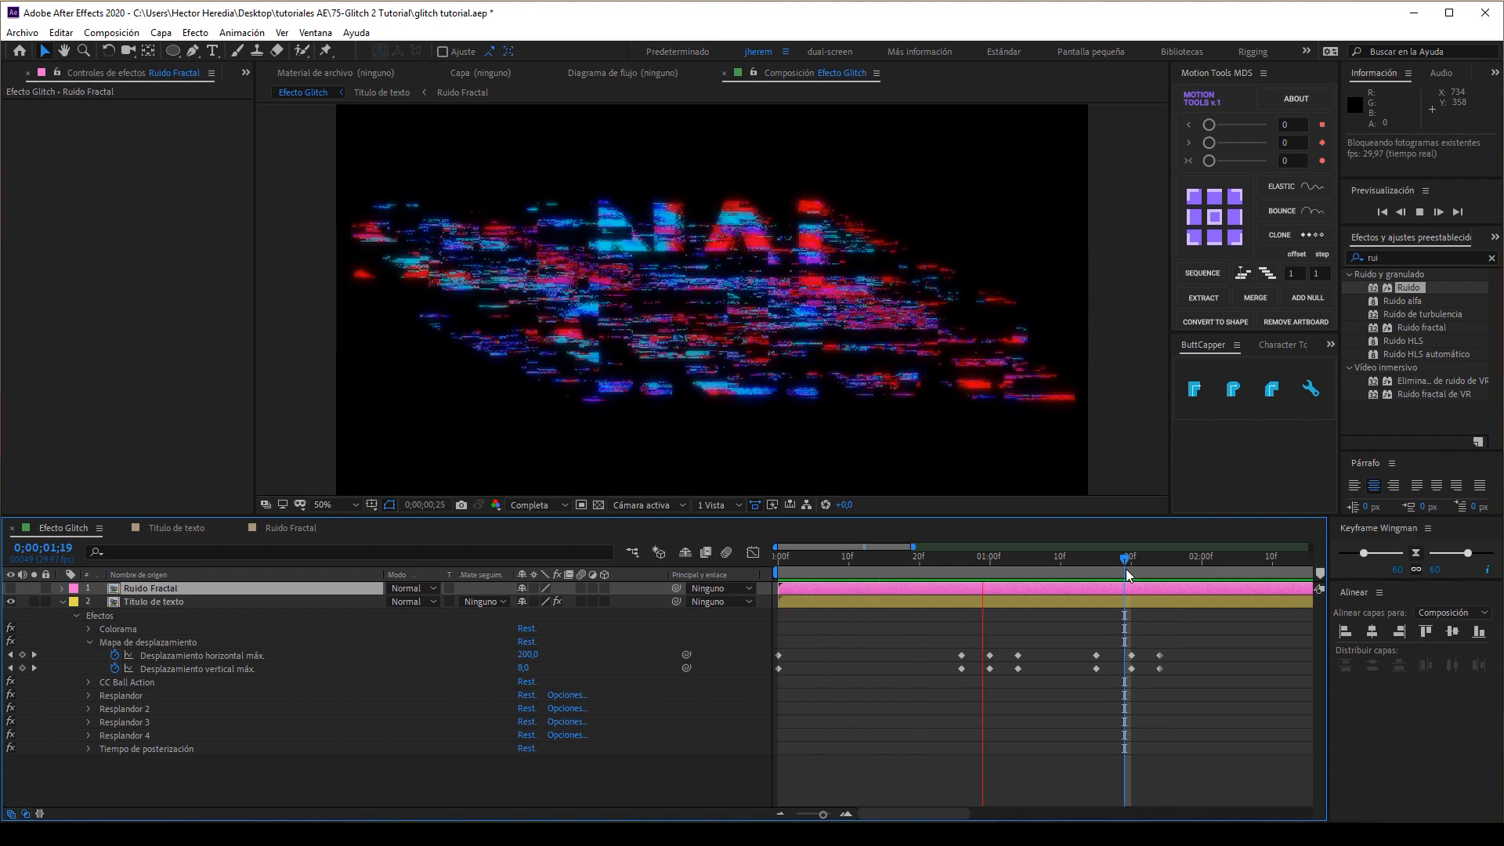
key(space)
- Go to 0;00;01;26, collapse the Titulo de texto layer's properties and clear the selection
drag(1126, 570, 1172, 572)
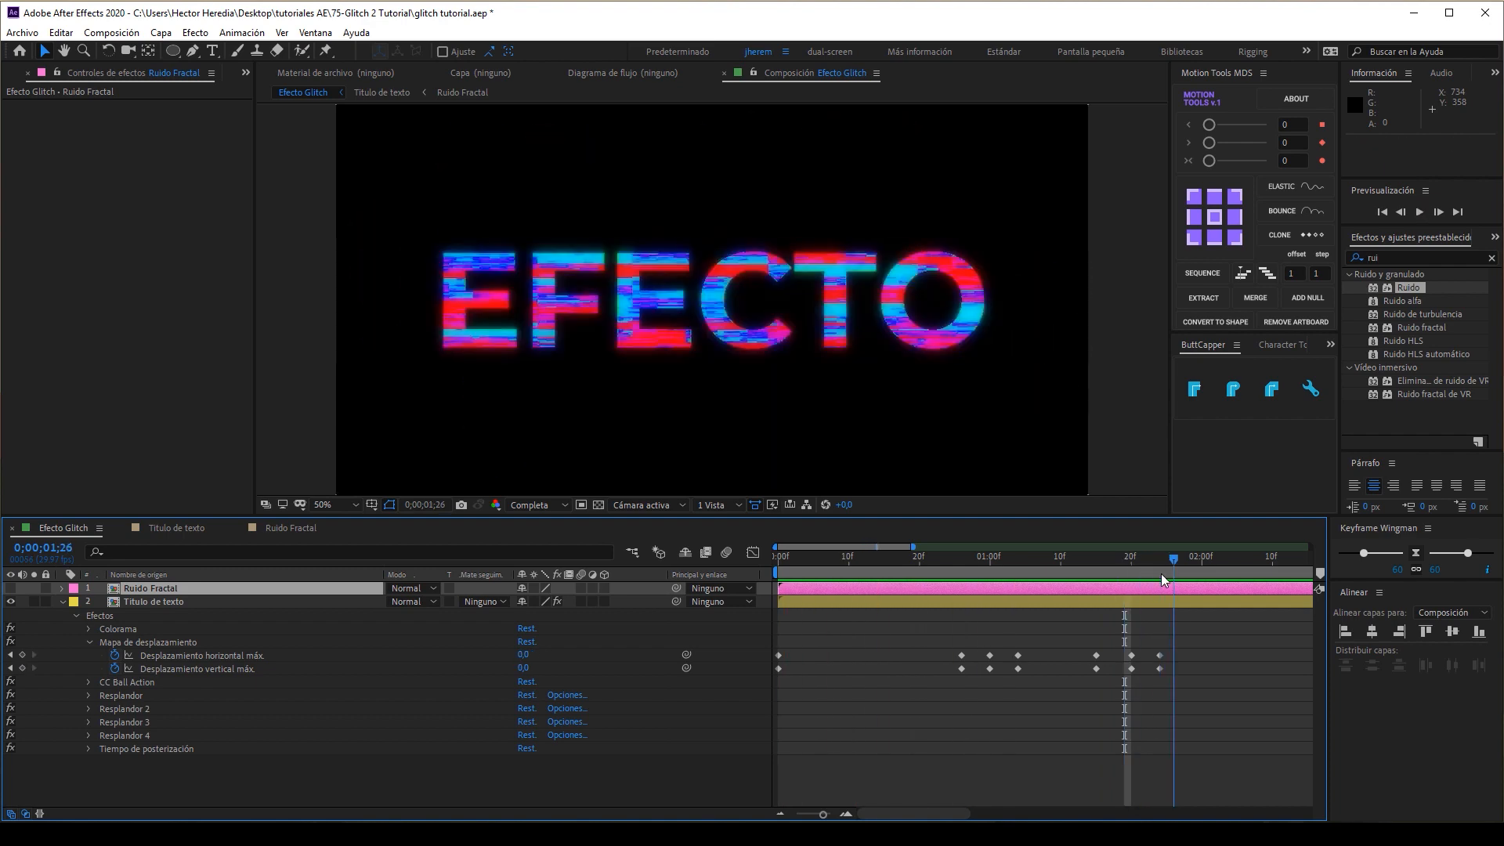
key(u)
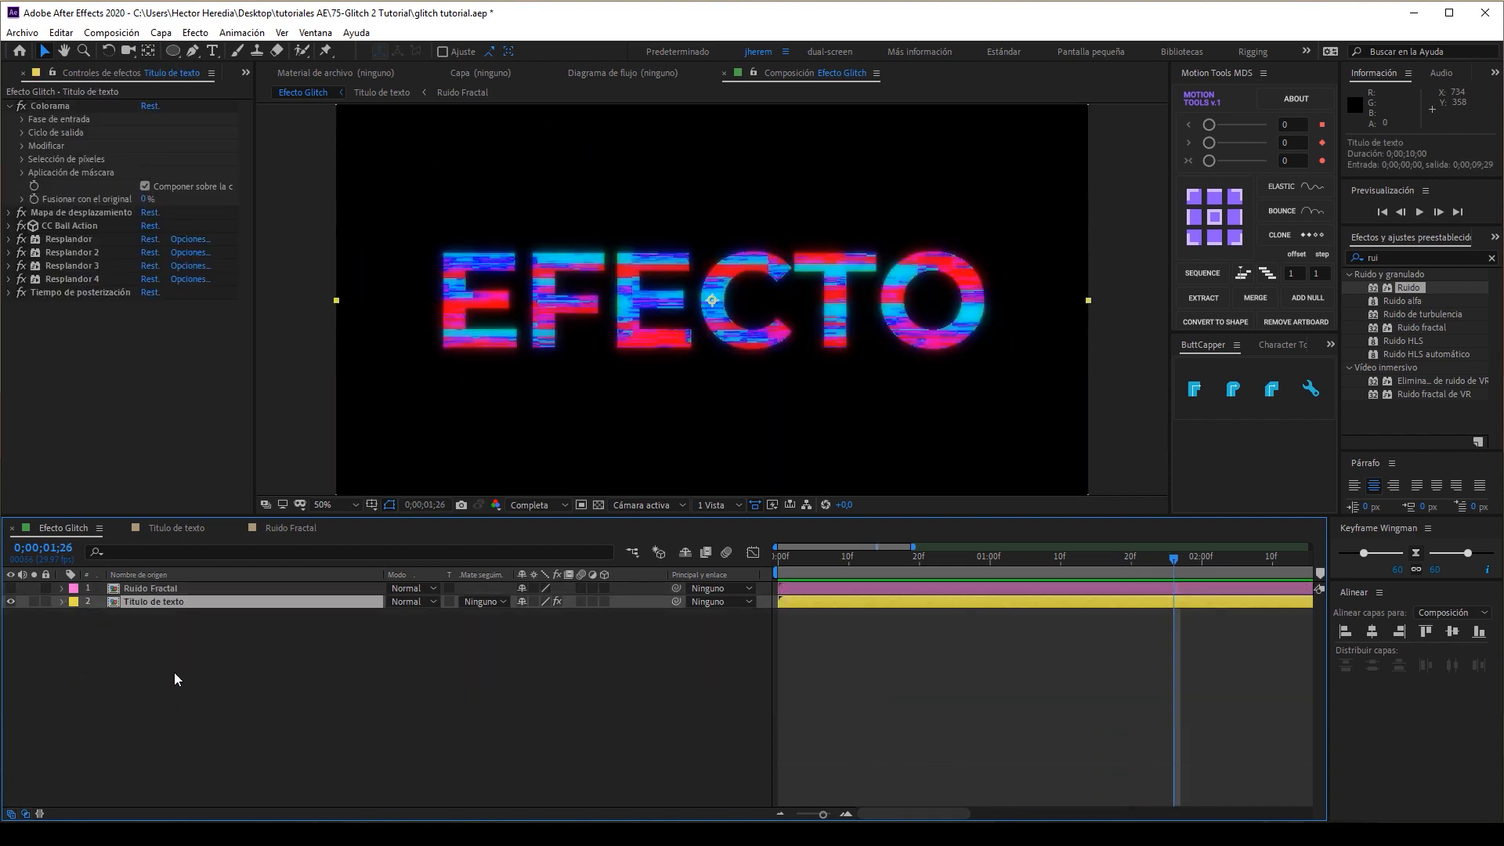
click(173, 674)
click(161, 33)
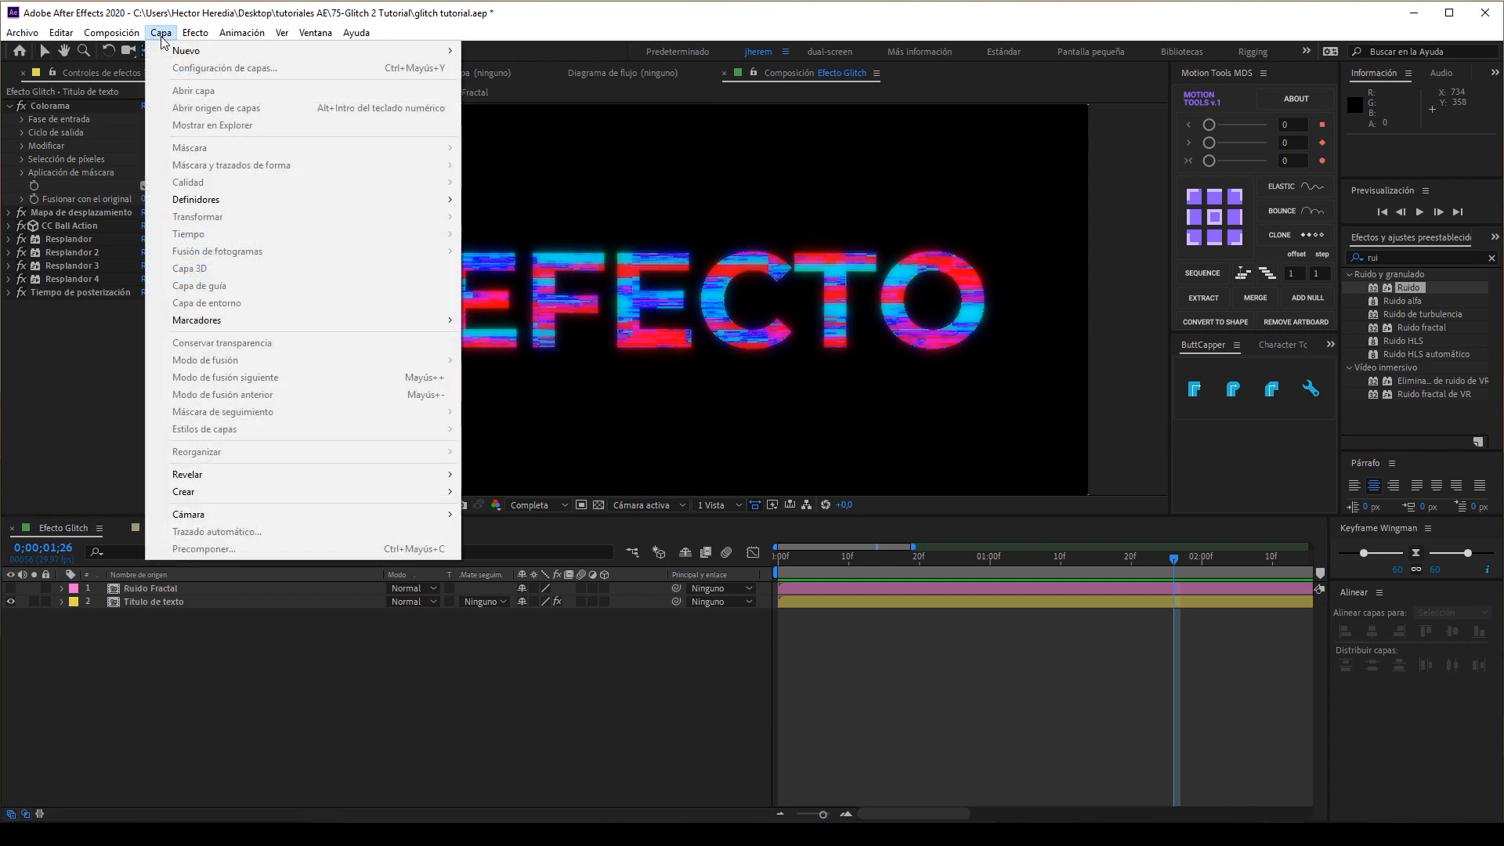
mouse_move(202, 51)
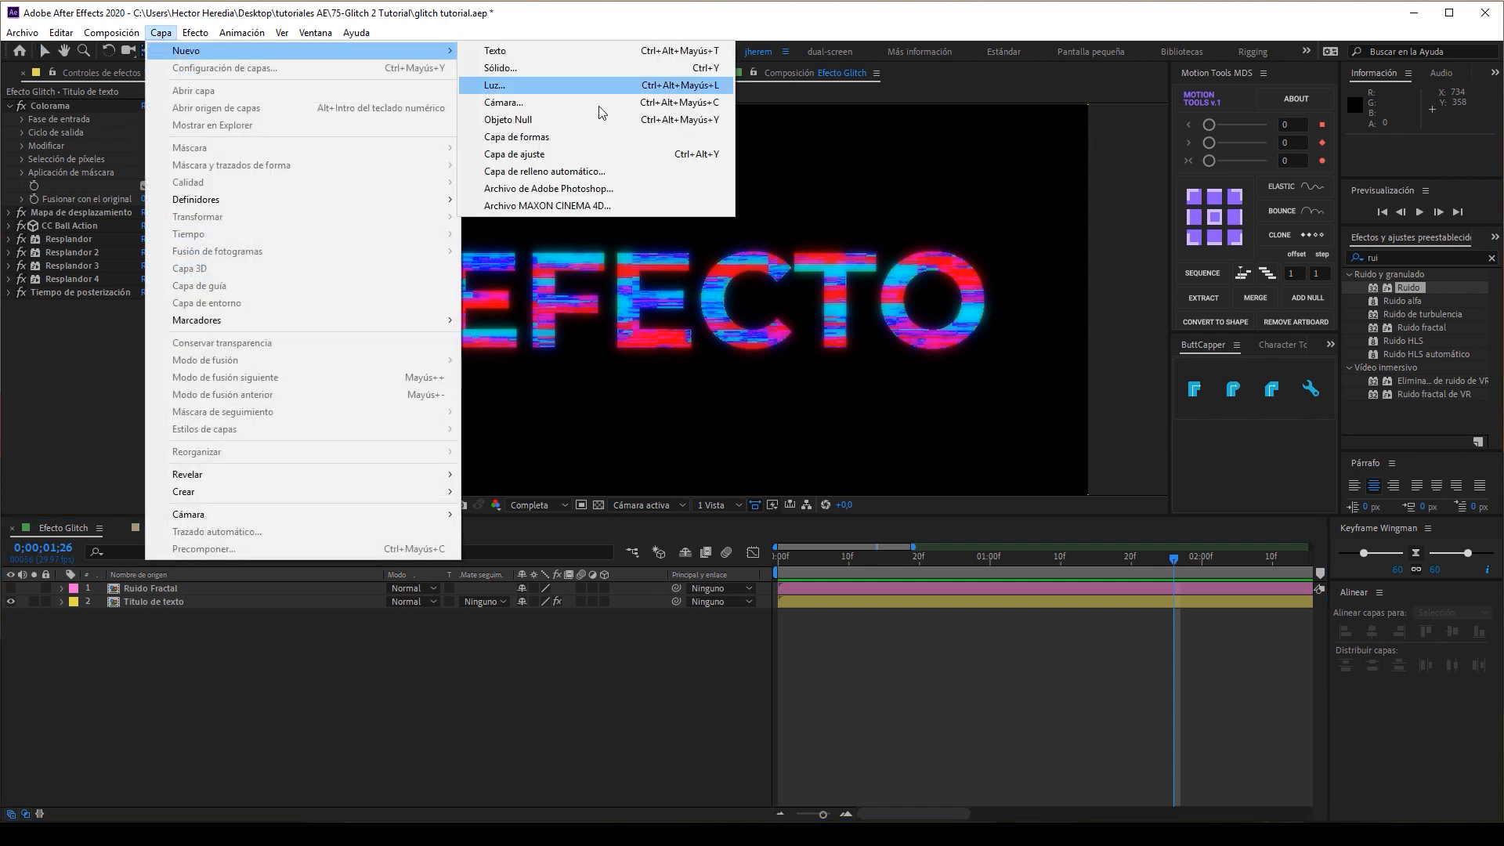
click(525, 137)
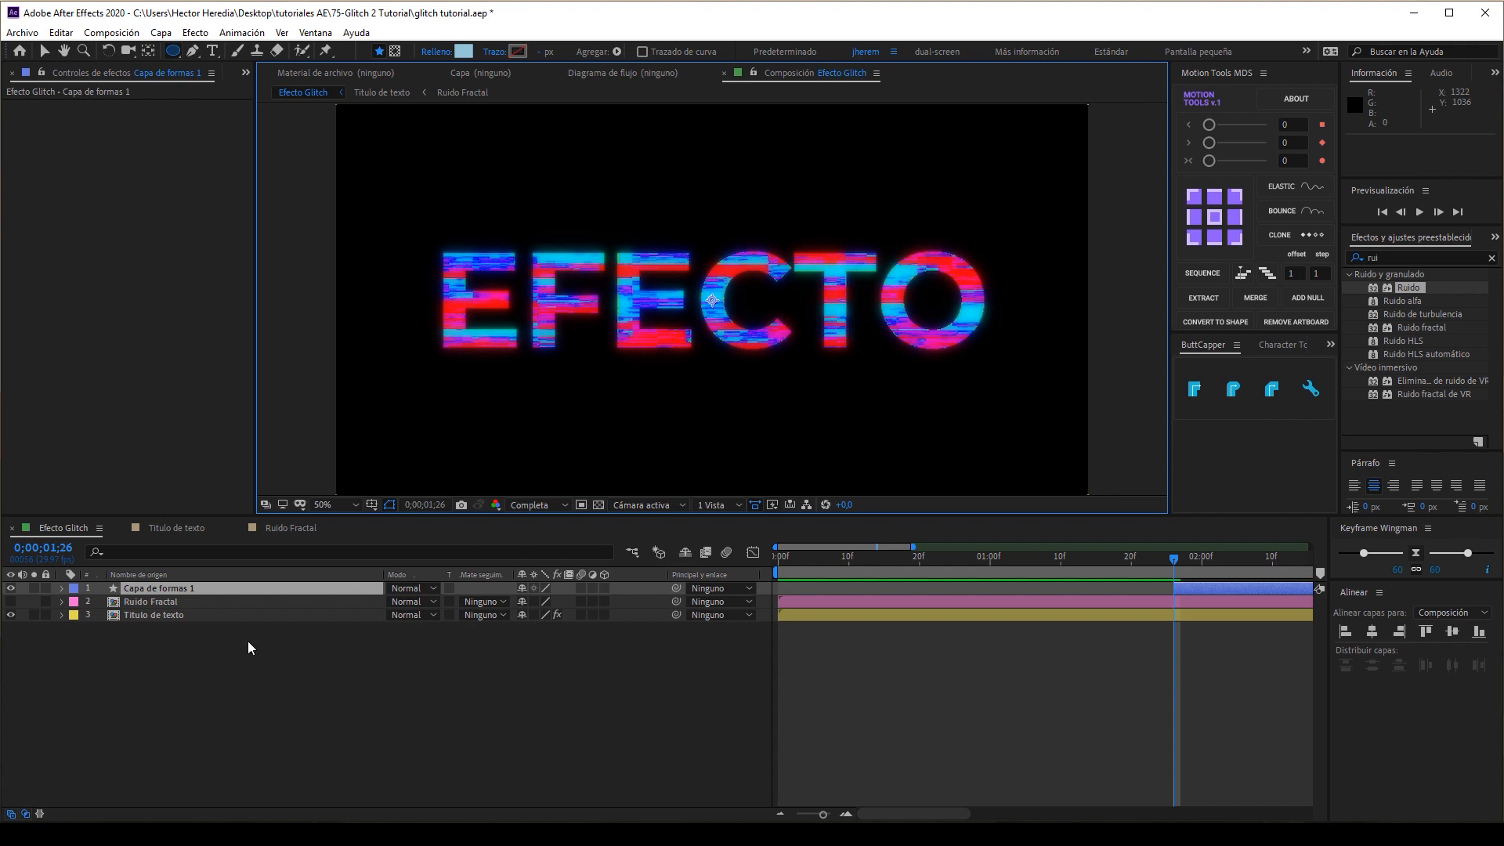
key(ctrl+z)
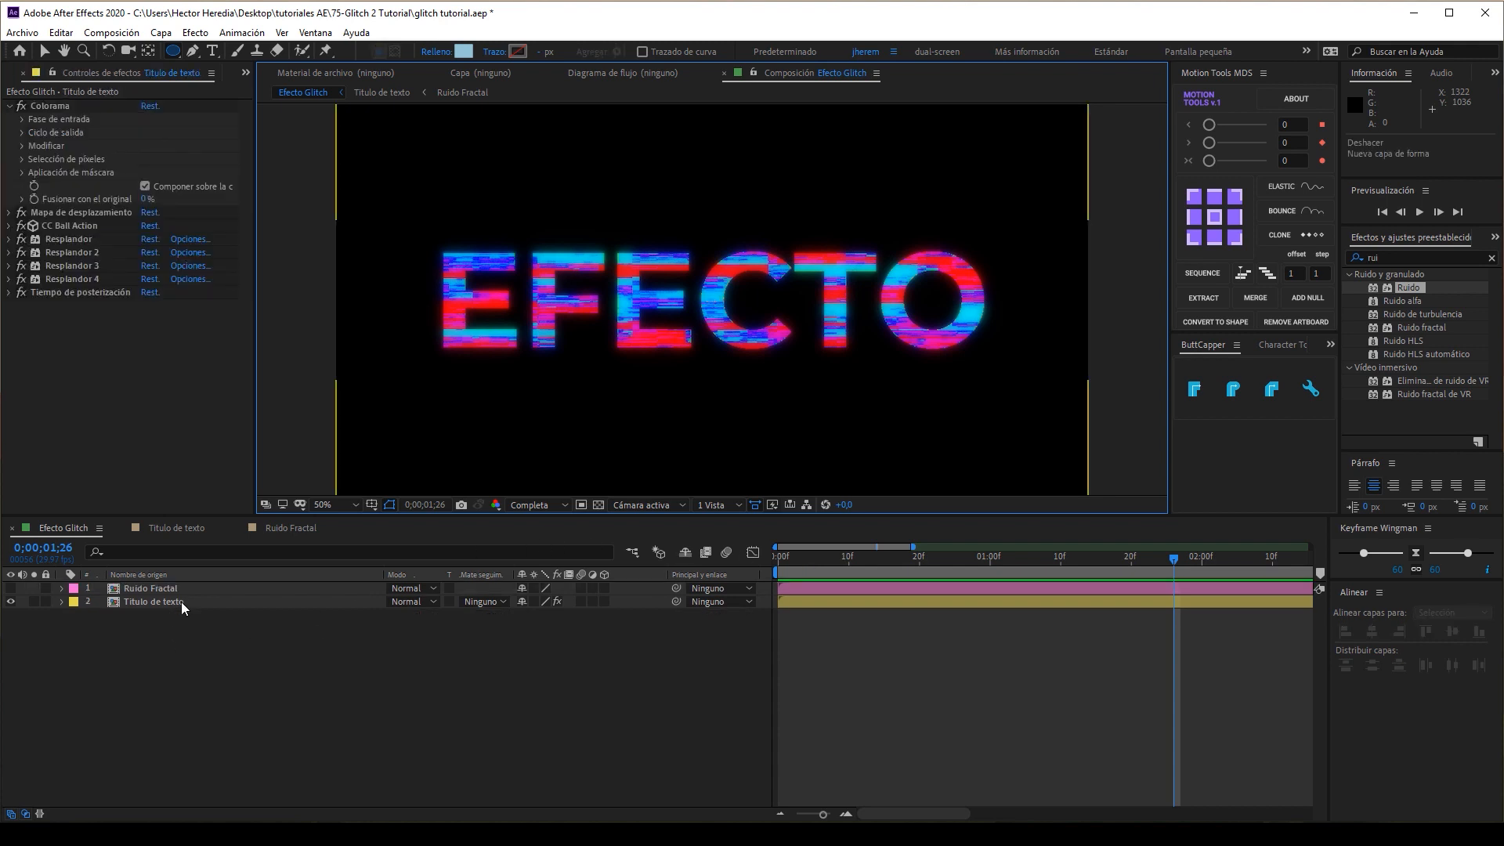
- Create a 1920 x 1080 px dark grey solid named bg and place it below Titulo de texto, starting at the beginning of the composition
key(ctrl+y)
click(667, 660)
drag(581, 684, 562, 737)
key(Return)
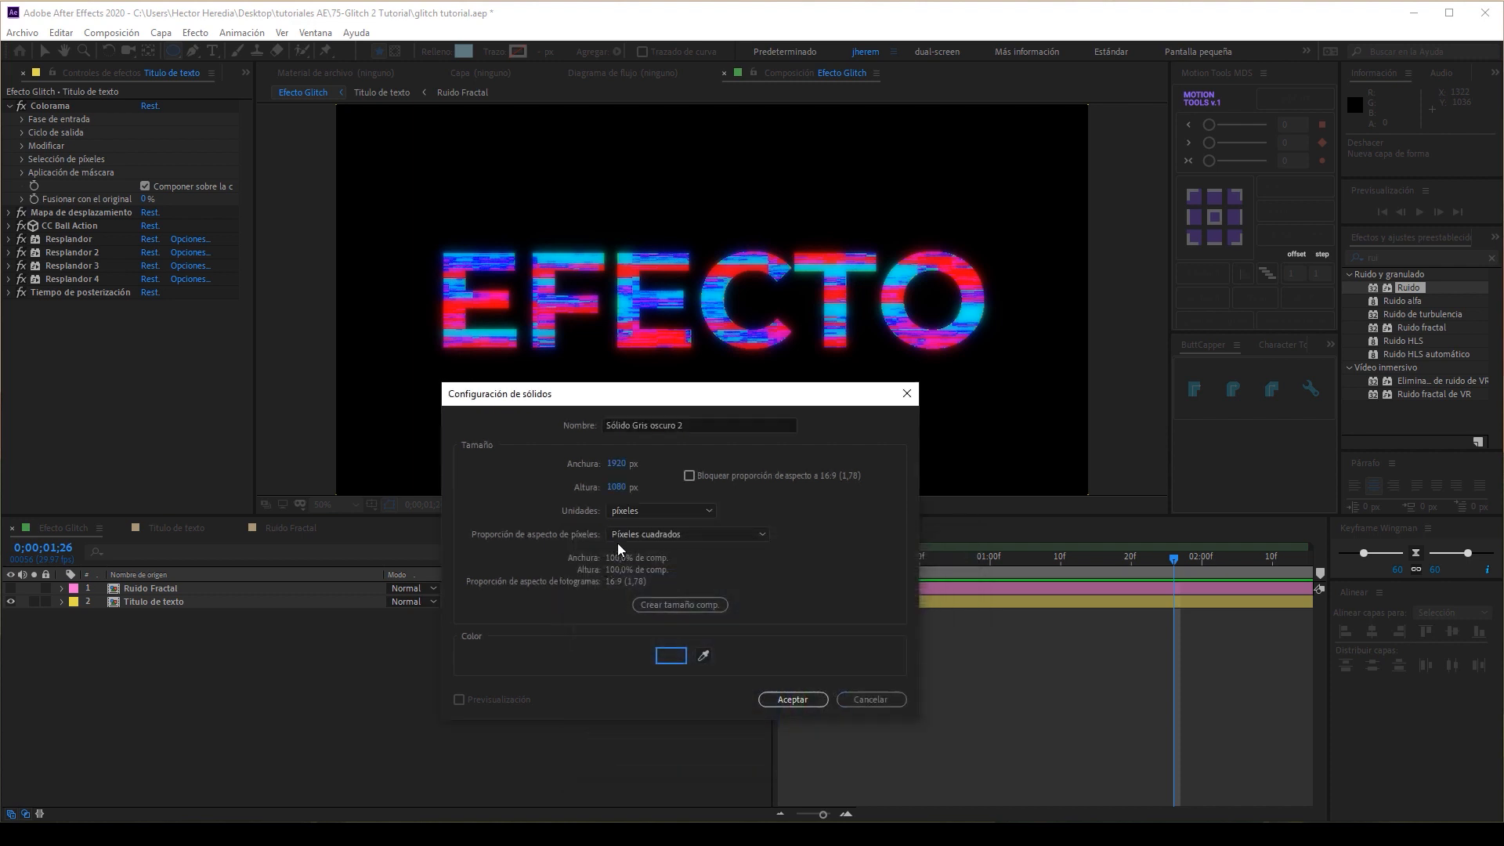
click(697, 430)
text(bg)
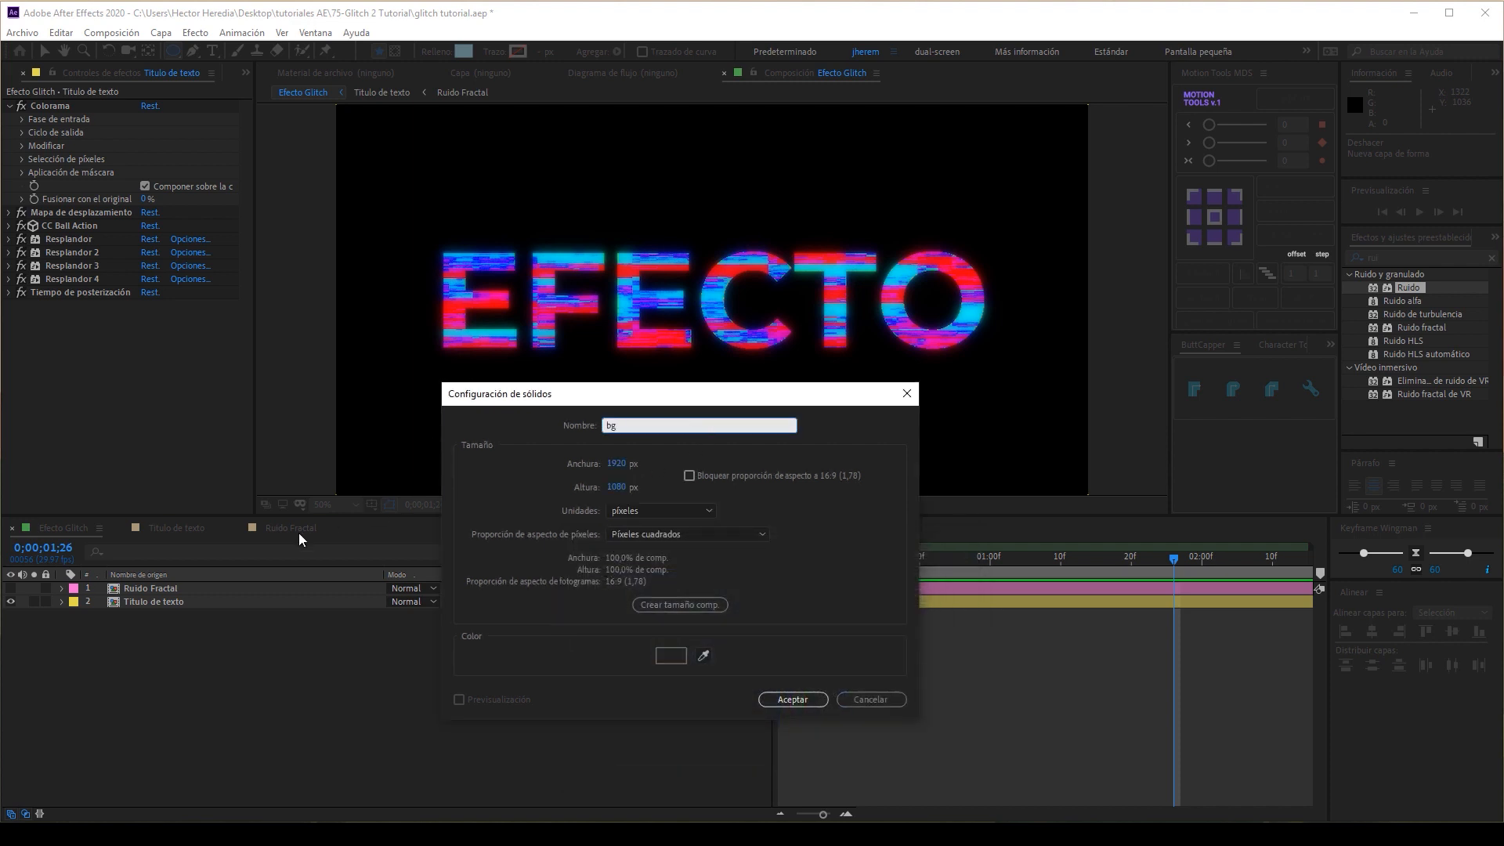
key(Return)
drag(132, 591, 125, 647)
key(alt+Home)
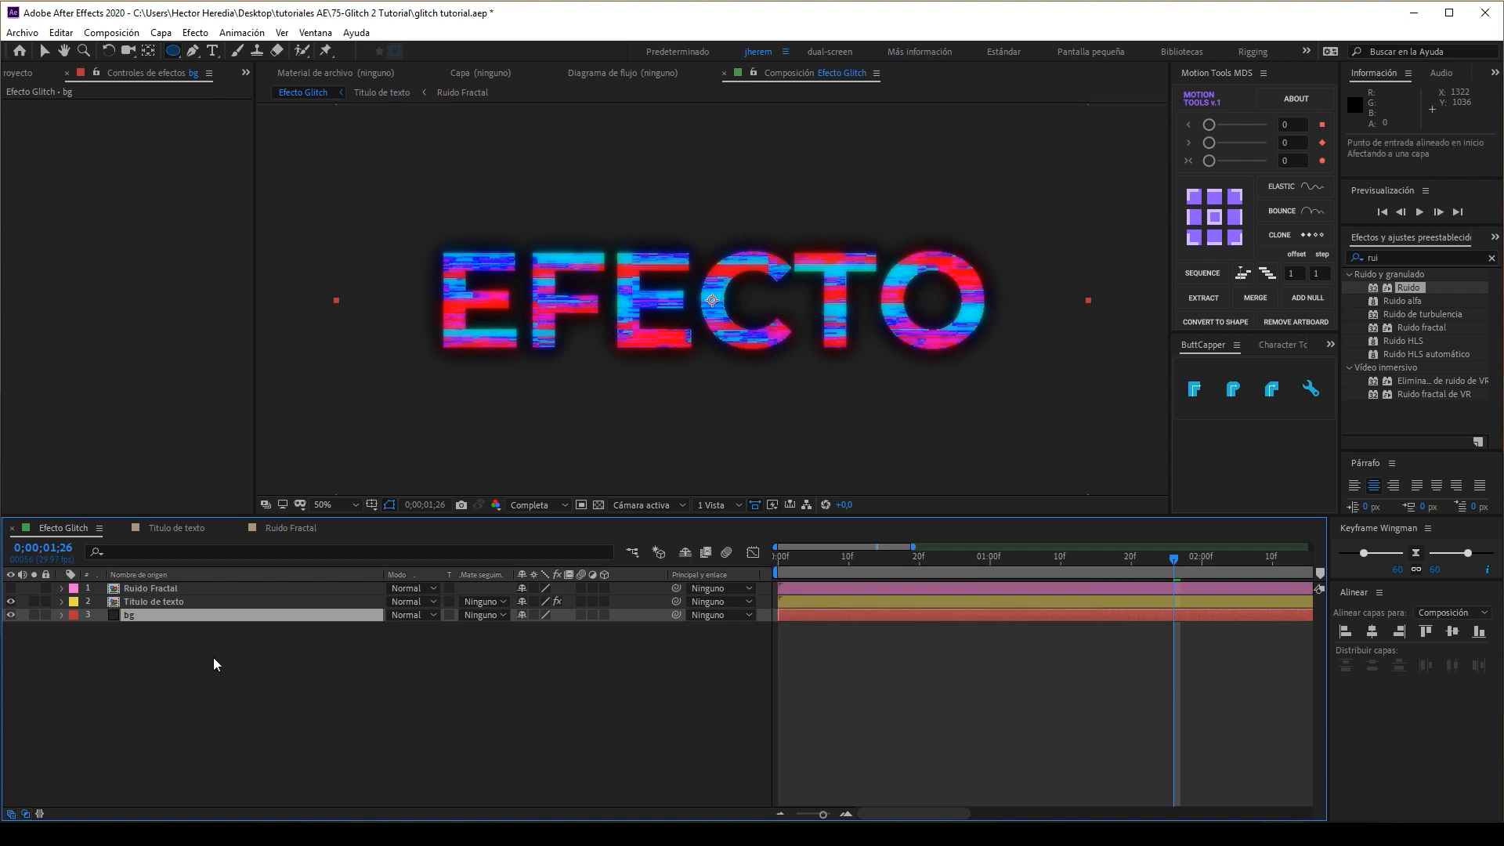
- Change the color of the bg solid to #141414
key(ctrl+shift+y)
click(1164, 659)
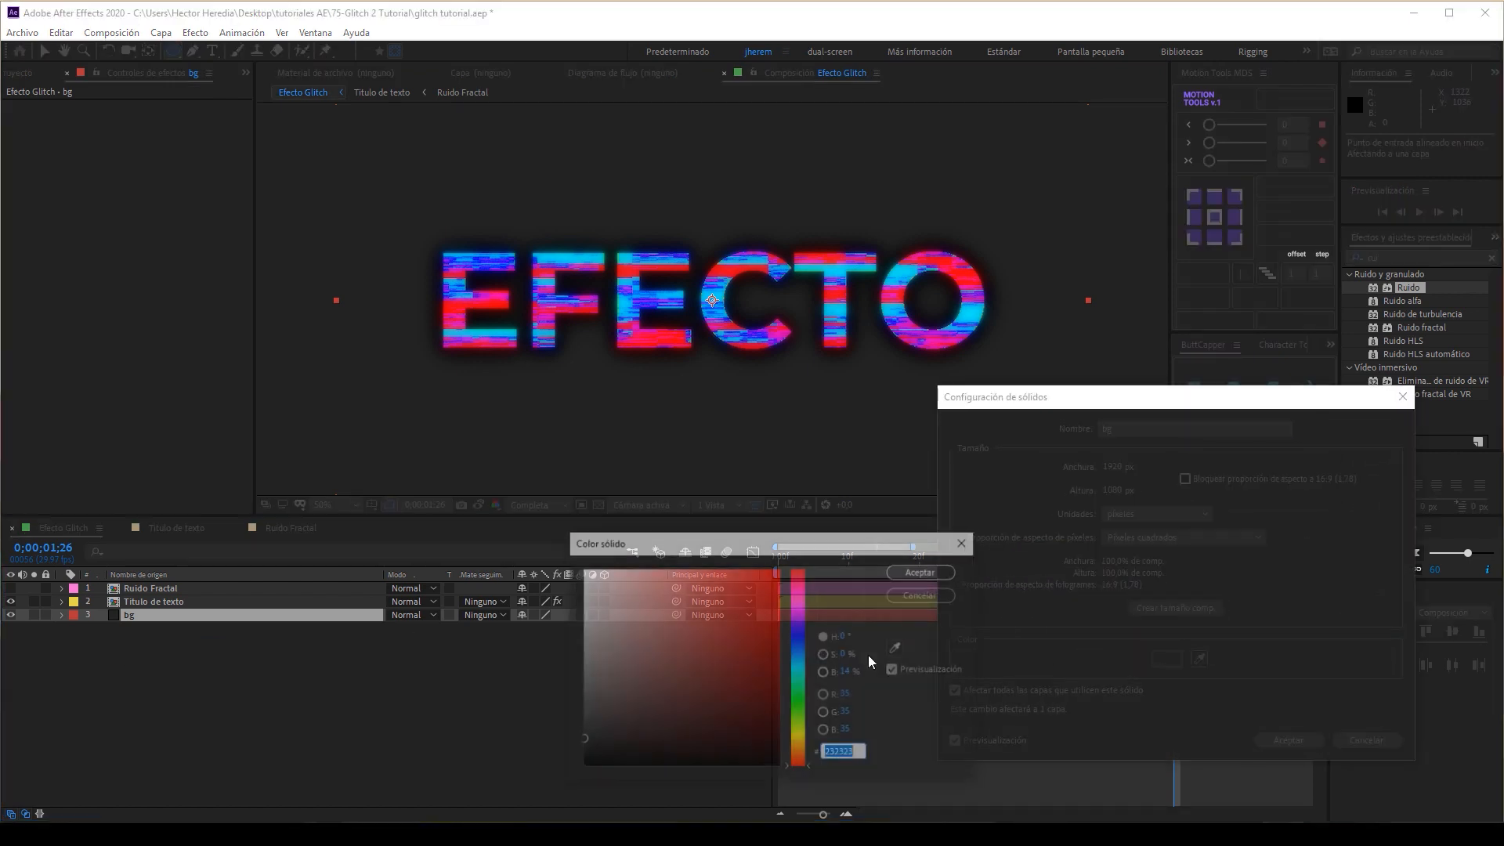
drag(615, 723, 569, 754)
key(Return)
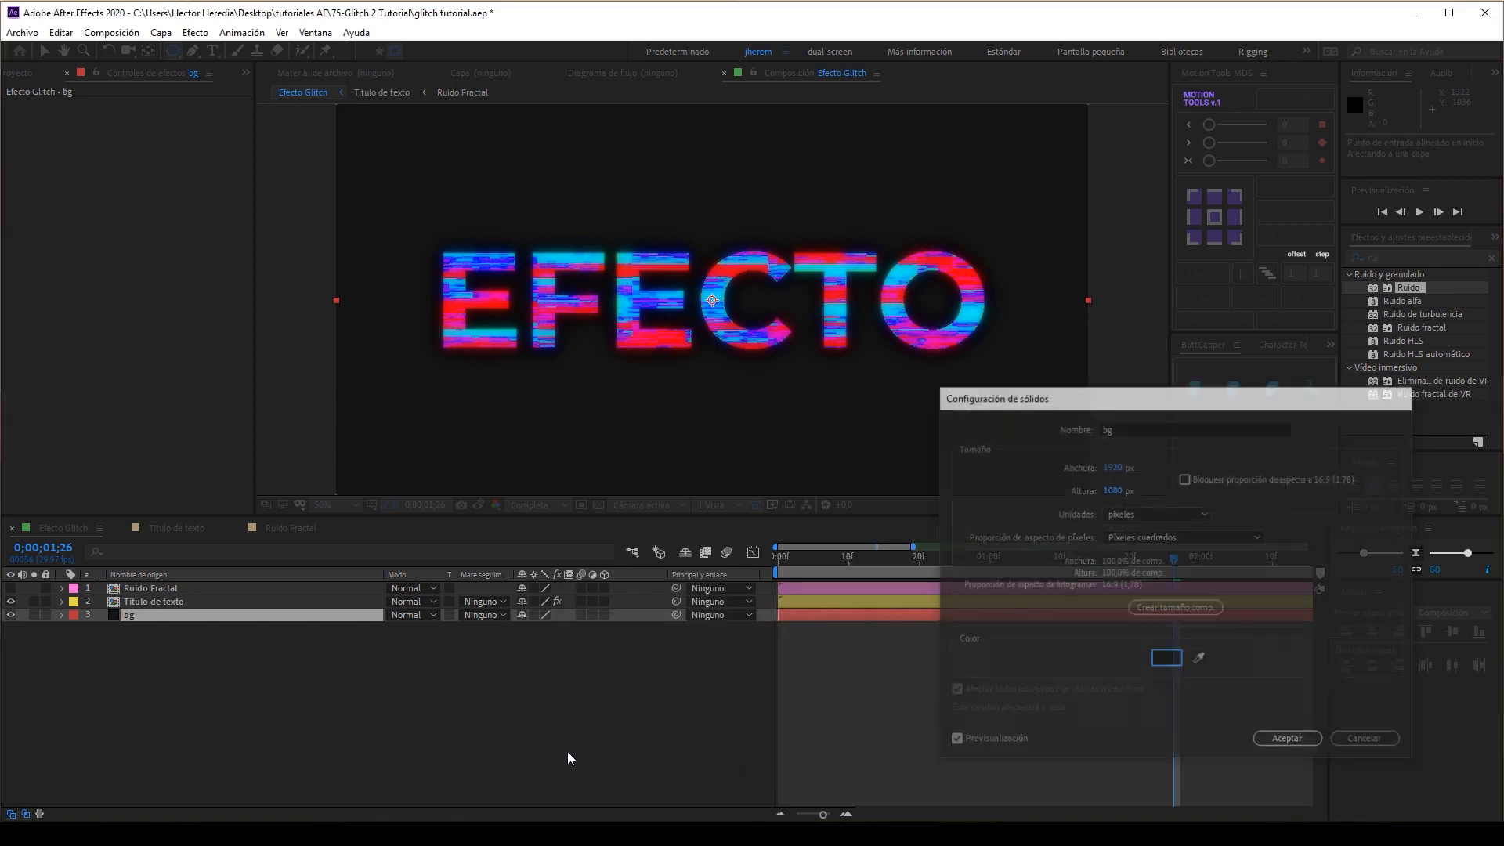
key(Return)
- Apply the Ruido effect to the bg layer with a noise level of 10%
key(ctrl+space)
text(ruid)
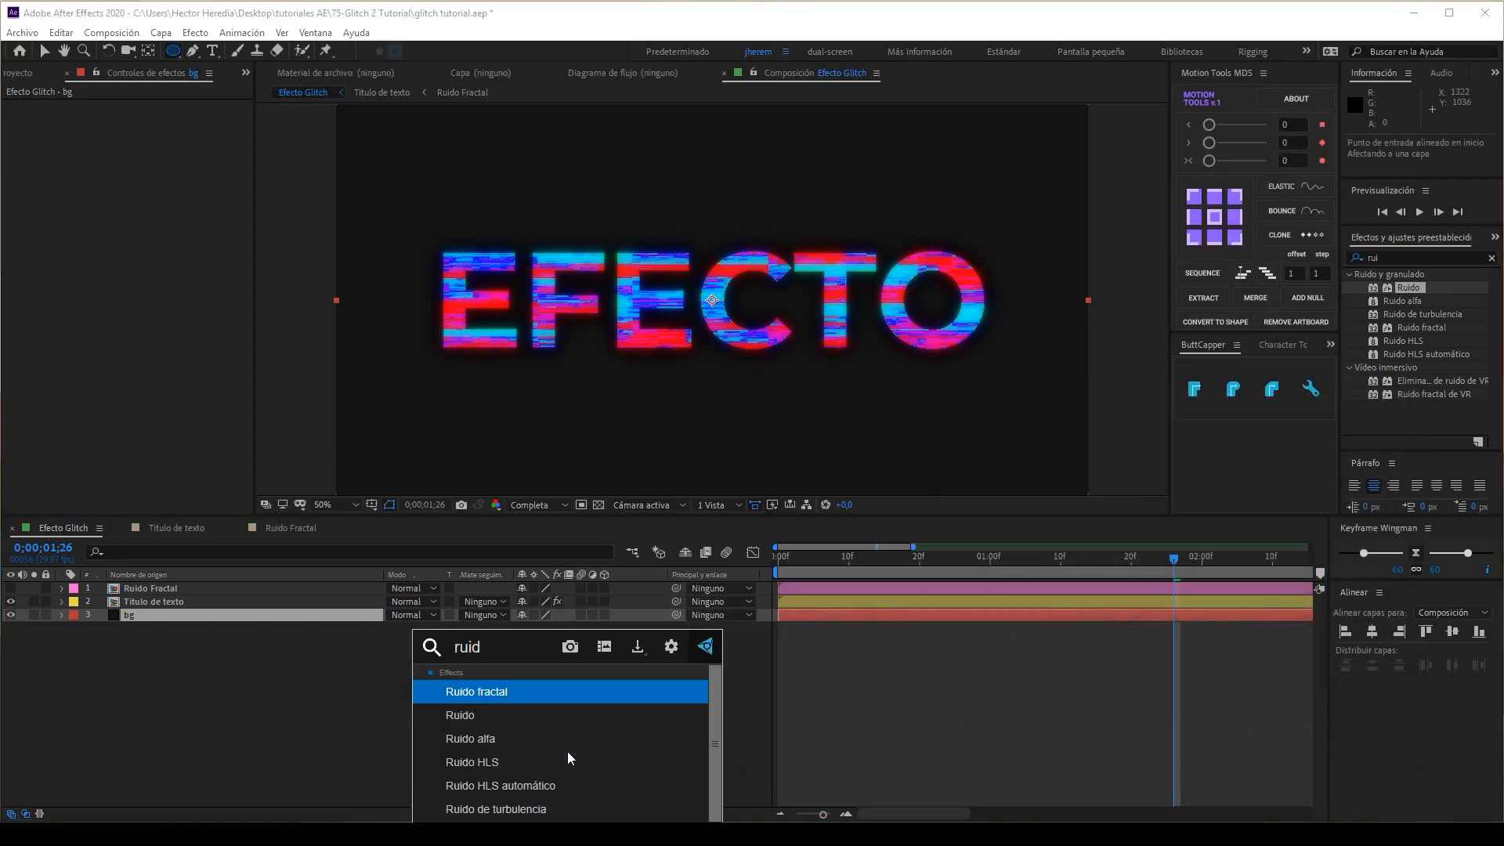
key(Down)
key(Return)
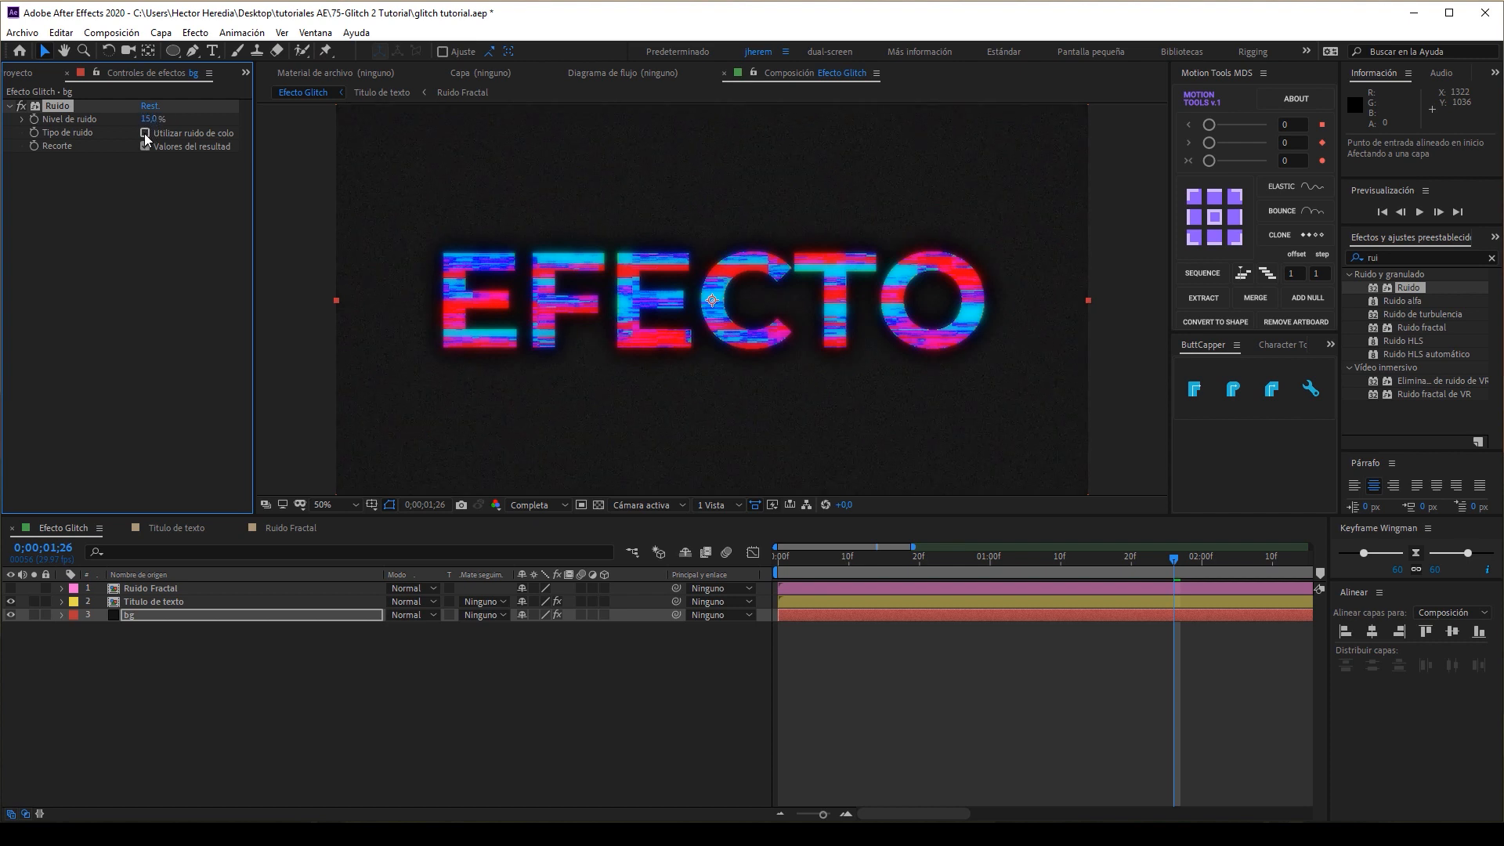
text(10)
key(Return)
- Create a 1920 x 1080 px saturated blue solid named luz above the other layers
click(622, 670)
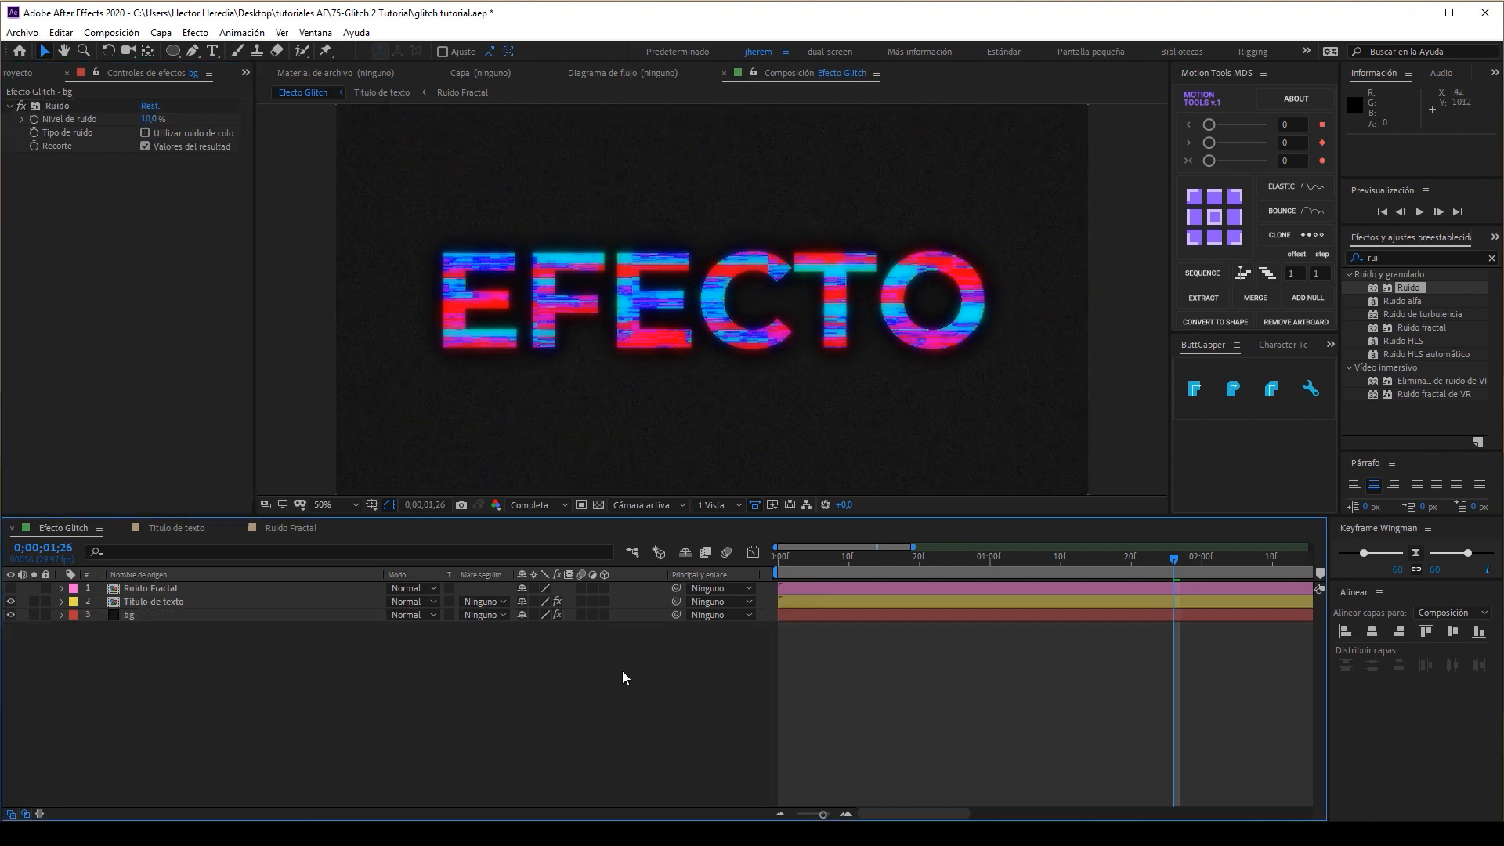
key(ctrl+y)
click(667, 655)
click(799, 649)
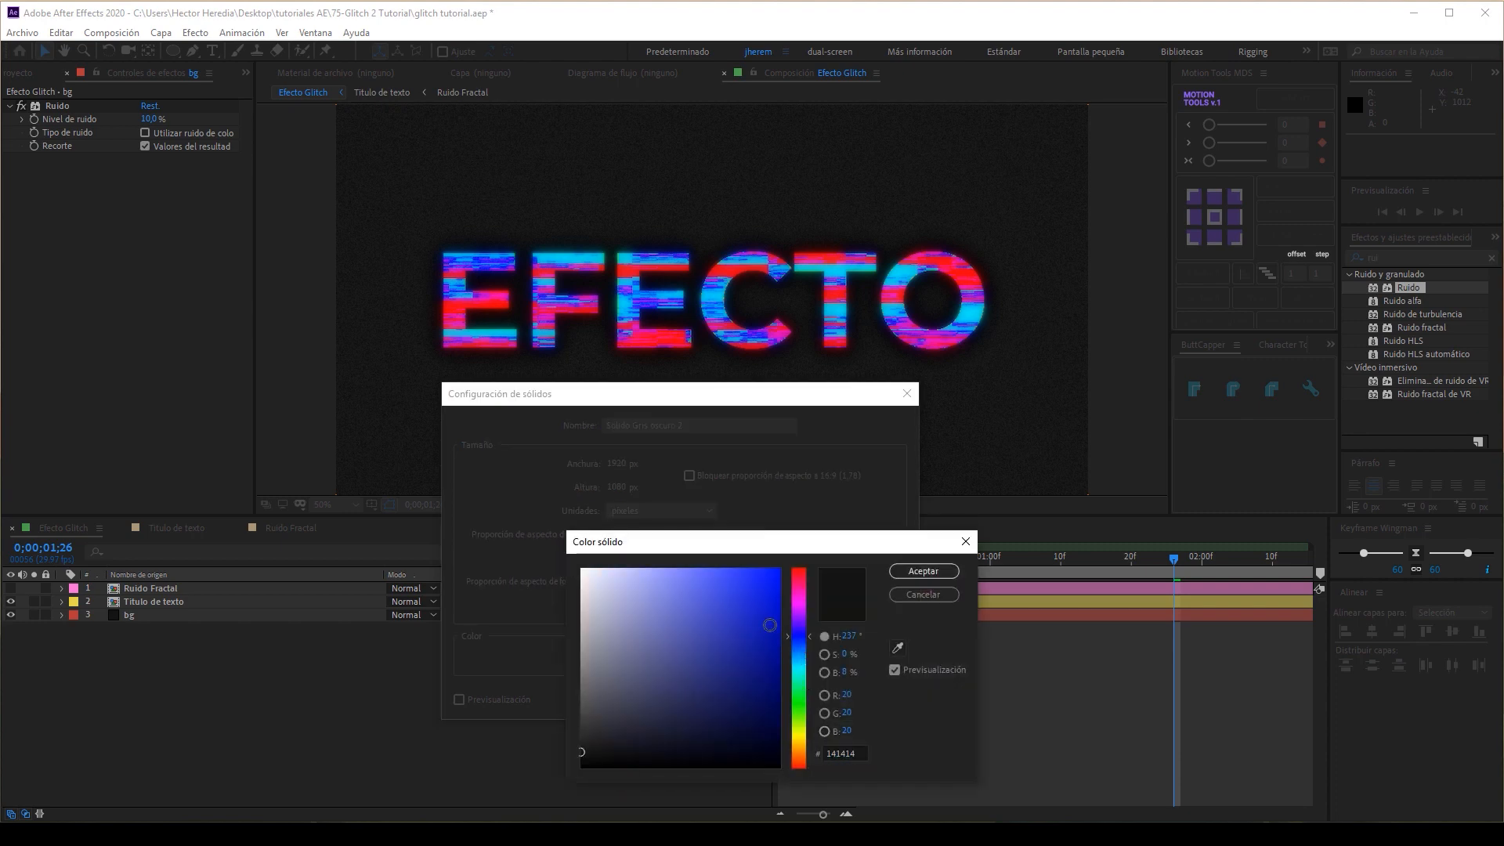
click(777, 572)
click(908, 575)
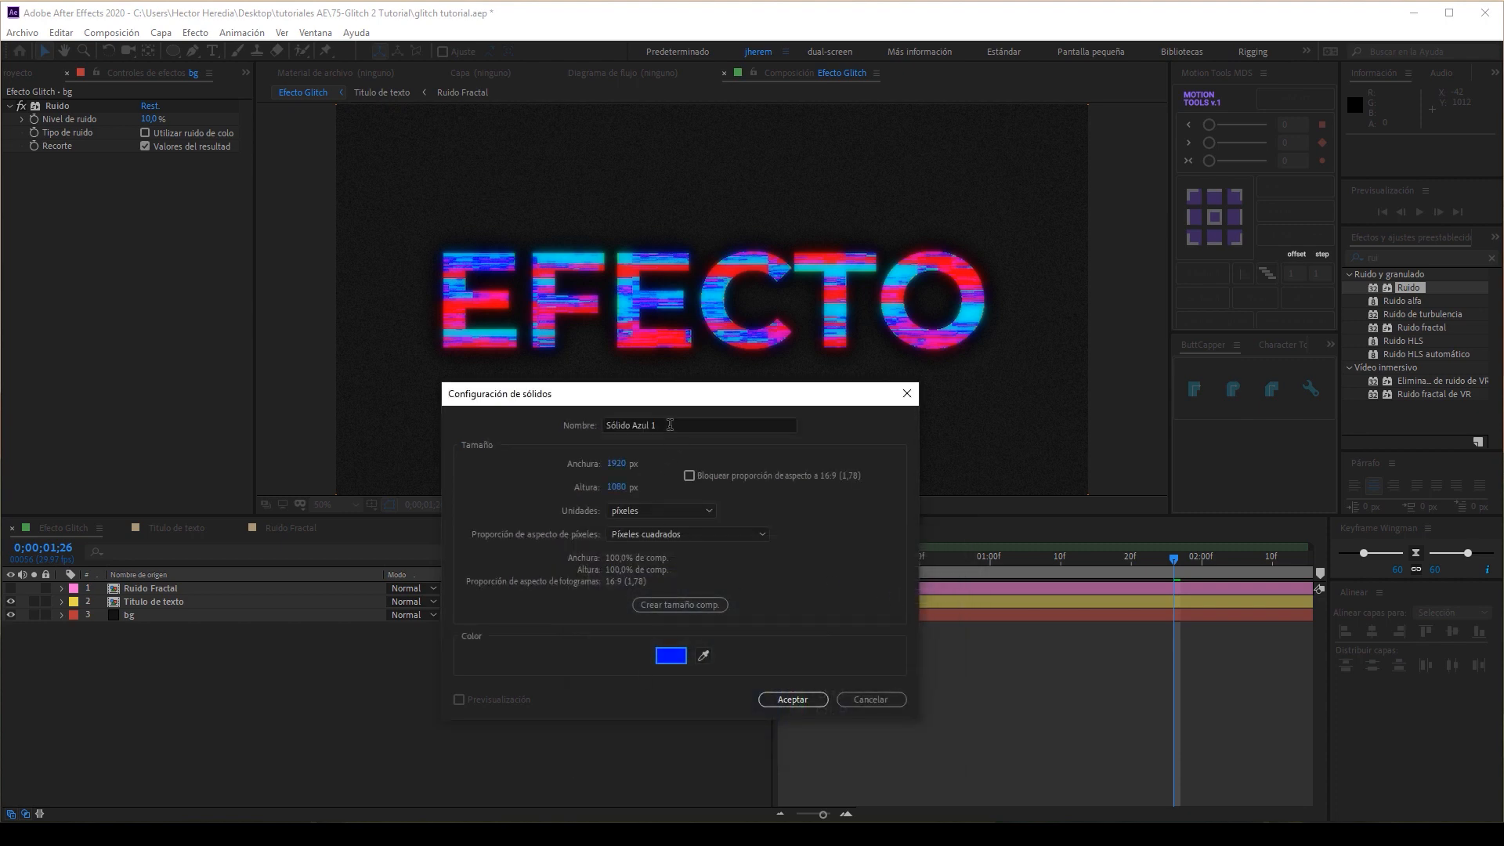
drag(671, 424, 354, 441)
key(Return)
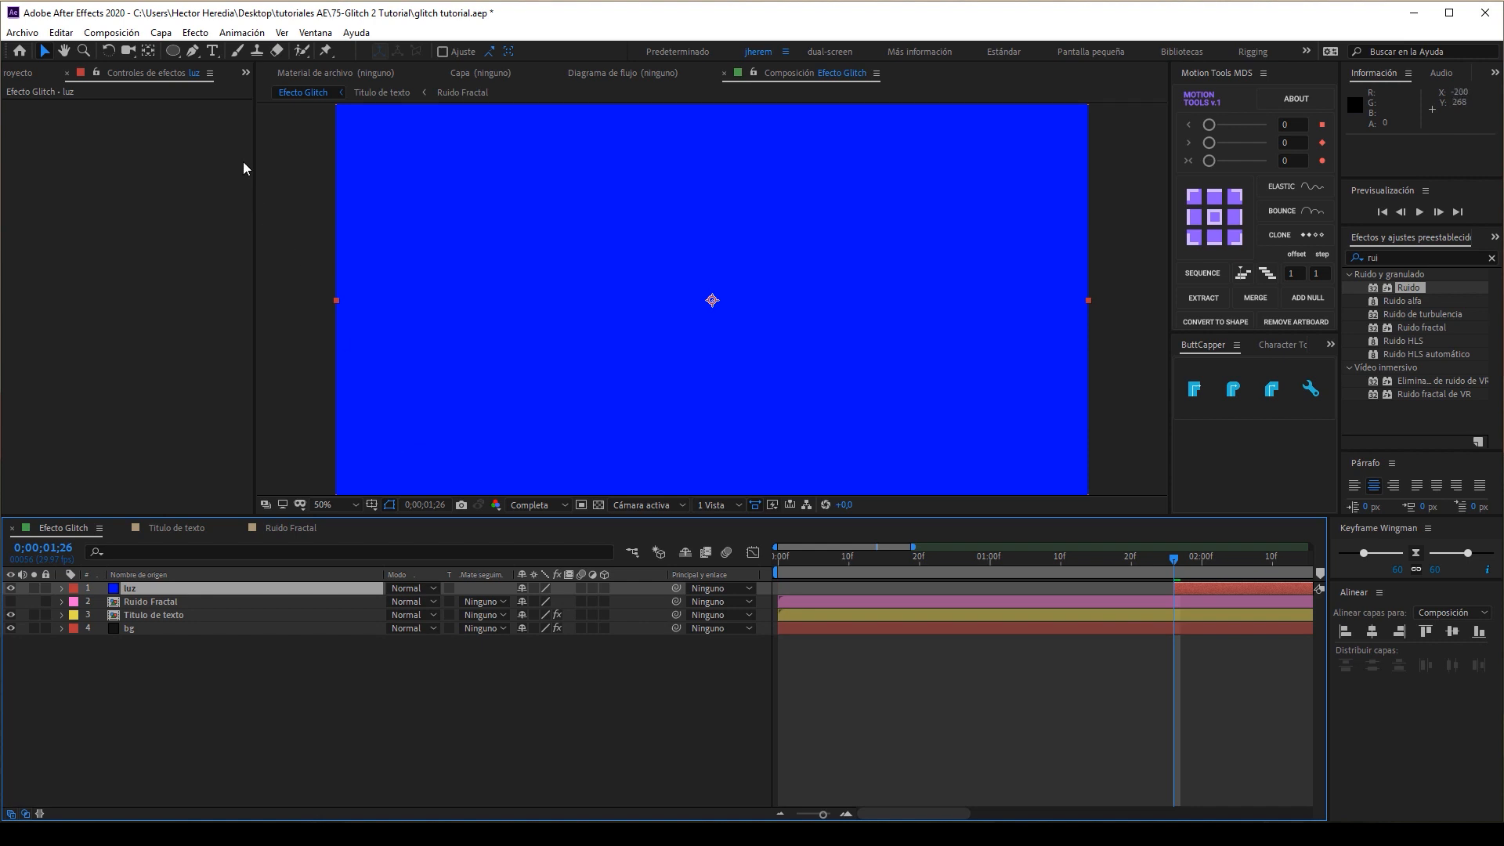
- Draw a centered circular mask about 1540 px in diameter on luz and set its feather to 2290 px
click(173, 51)
drag(712, 300, 1013, 510)
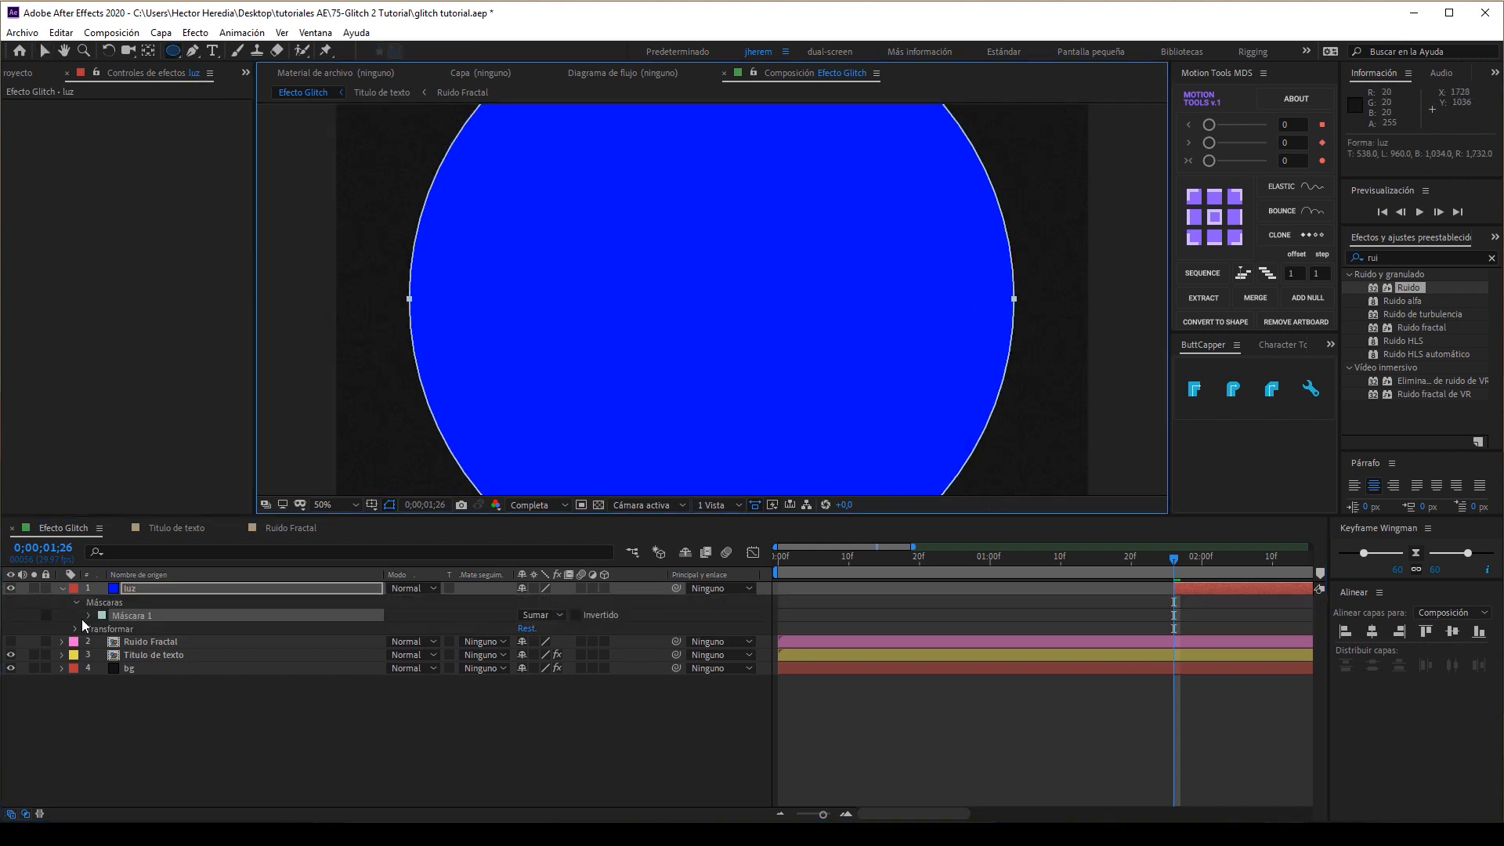
key(f)
drag(543, 615, 732, 618)
- Move the circular mask of luz straight up by about 1138 px so the light falls from above the title
click(43, 50)
click(413, 269)
drag(727, 438, 747, 154)
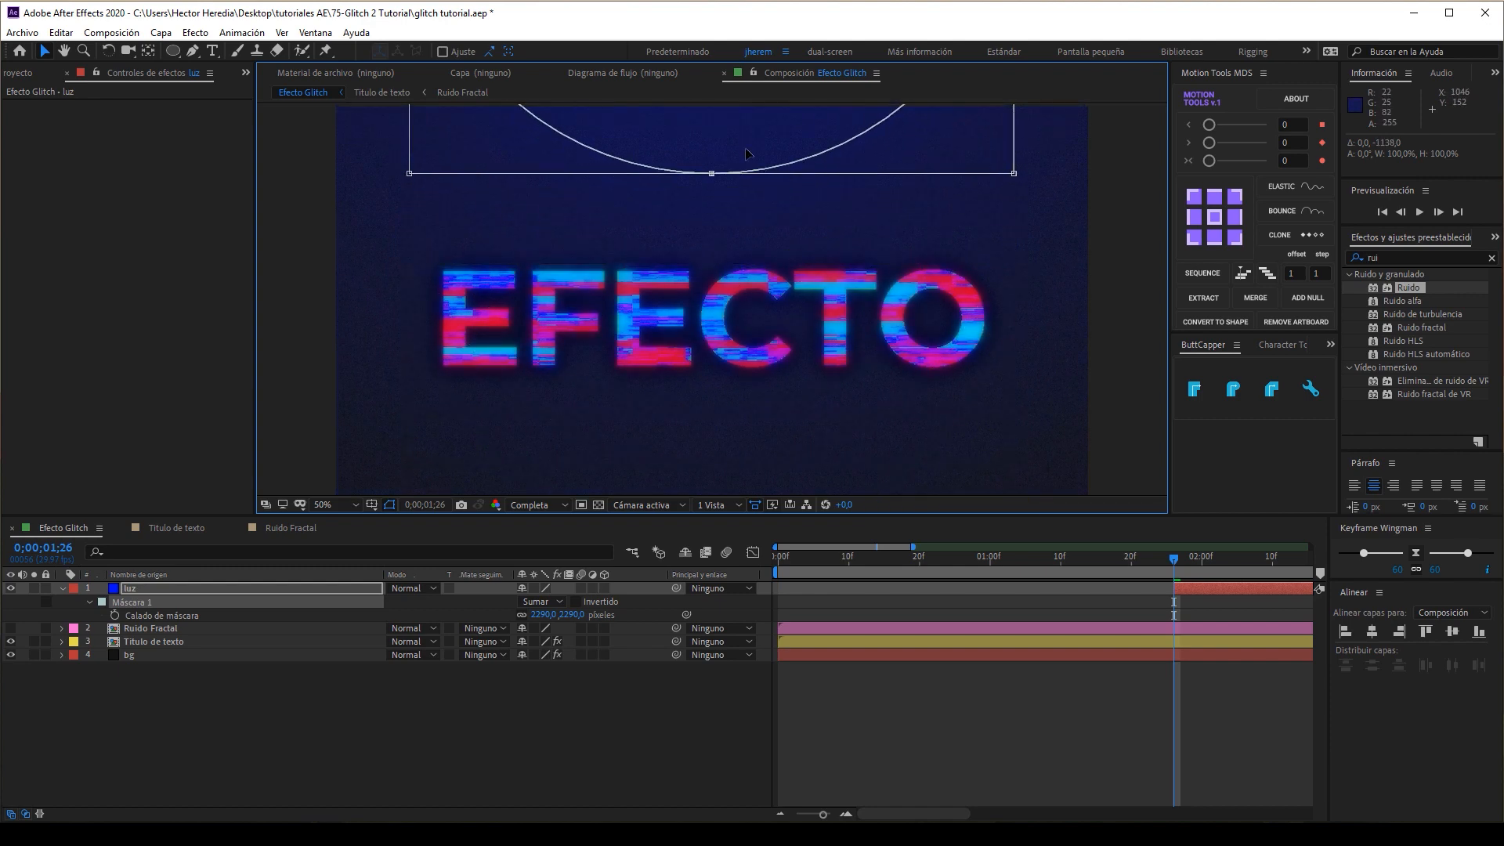
- Set the opacity of the luz layer to 50%
click(203, 589)
key(t)
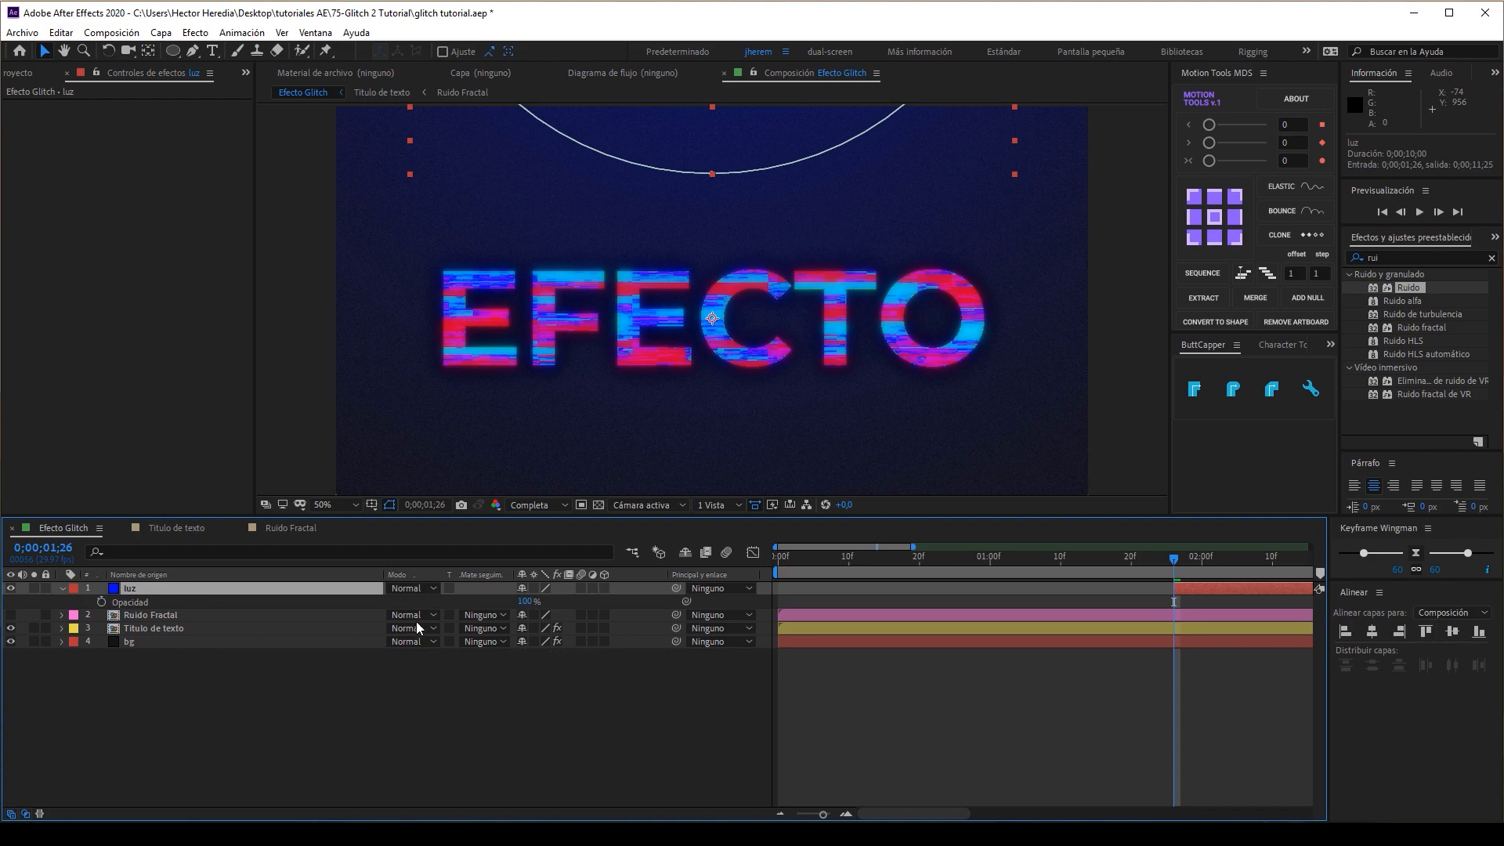
text(50)
key(Return)
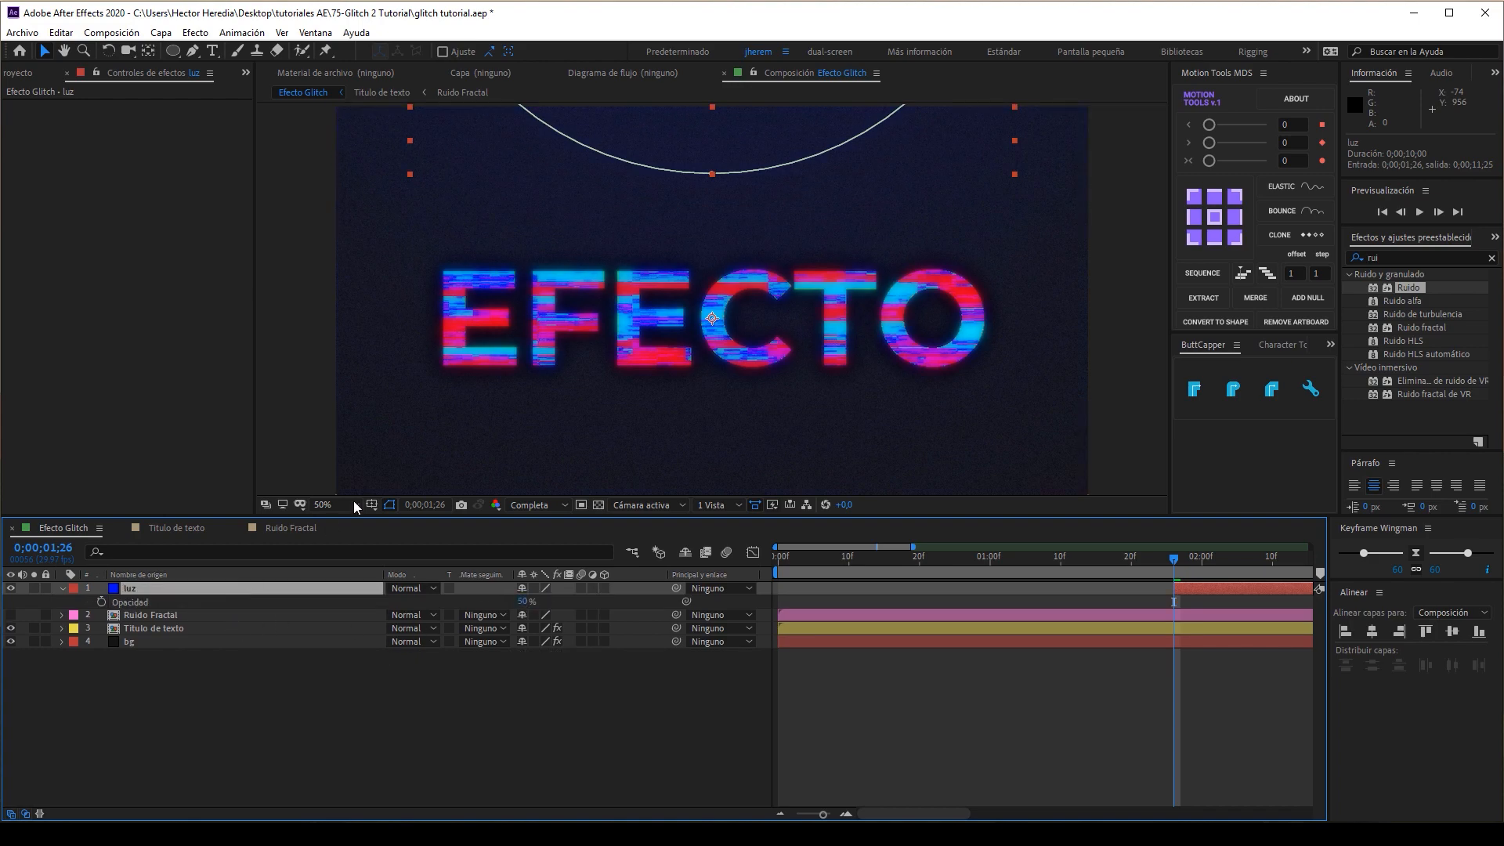
- Duplicate the luz layer and move the copy's circular mask about 788 px left and 2370 px down, below the frame's lower-left area
key(ctrl+d)
click(758, 155)
drag(760, 152, 760, 645)
drag(947, 178, 709, 508)
drag(624, 467, 532, 543)
- Reduce the mask feather of the duplicated luz layer to 1047 px
key(f)
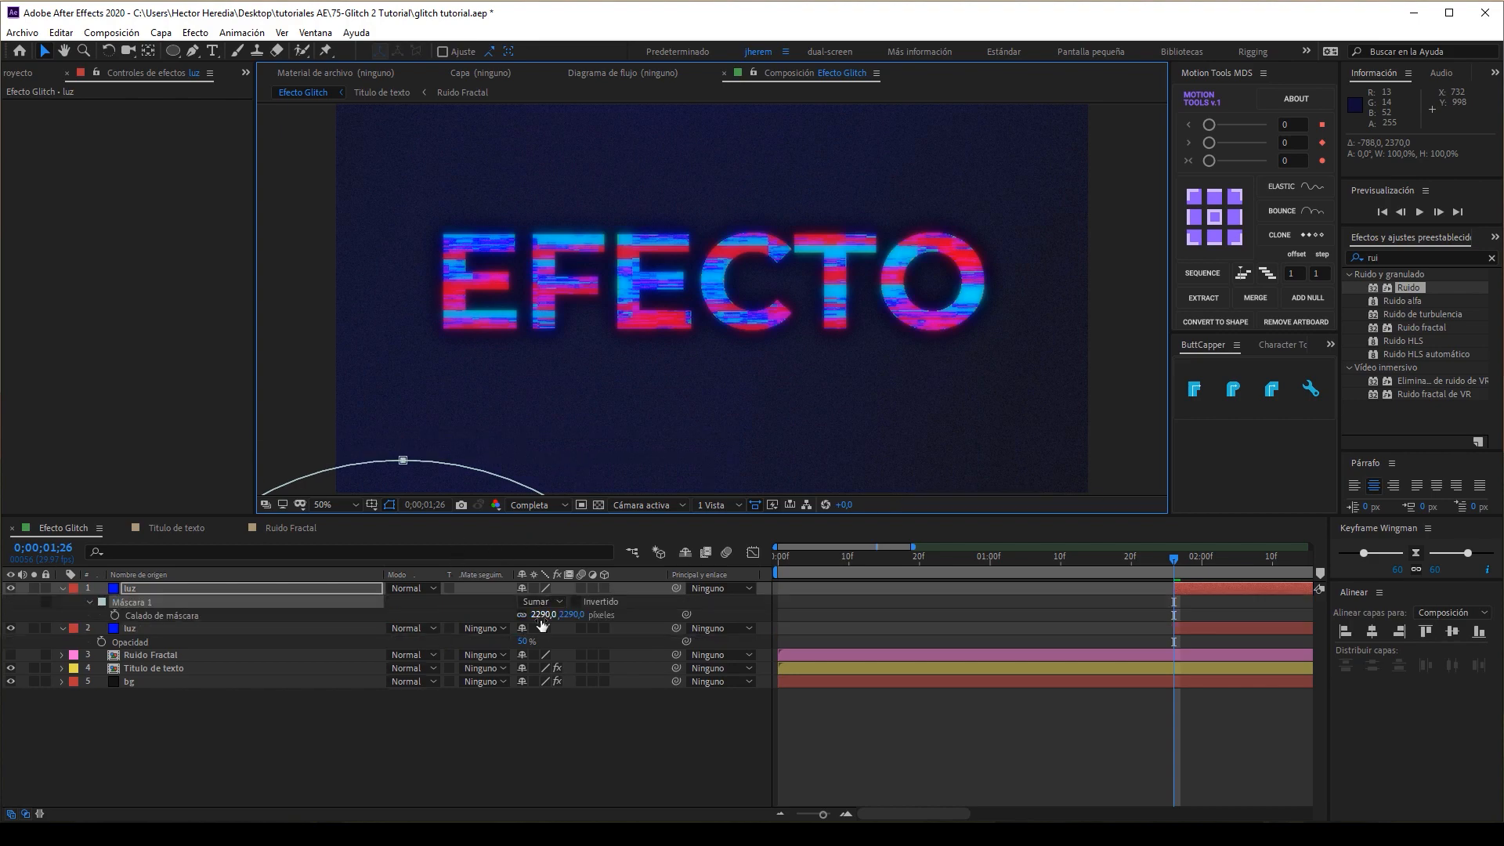
drag(543, 616, 437, 617)
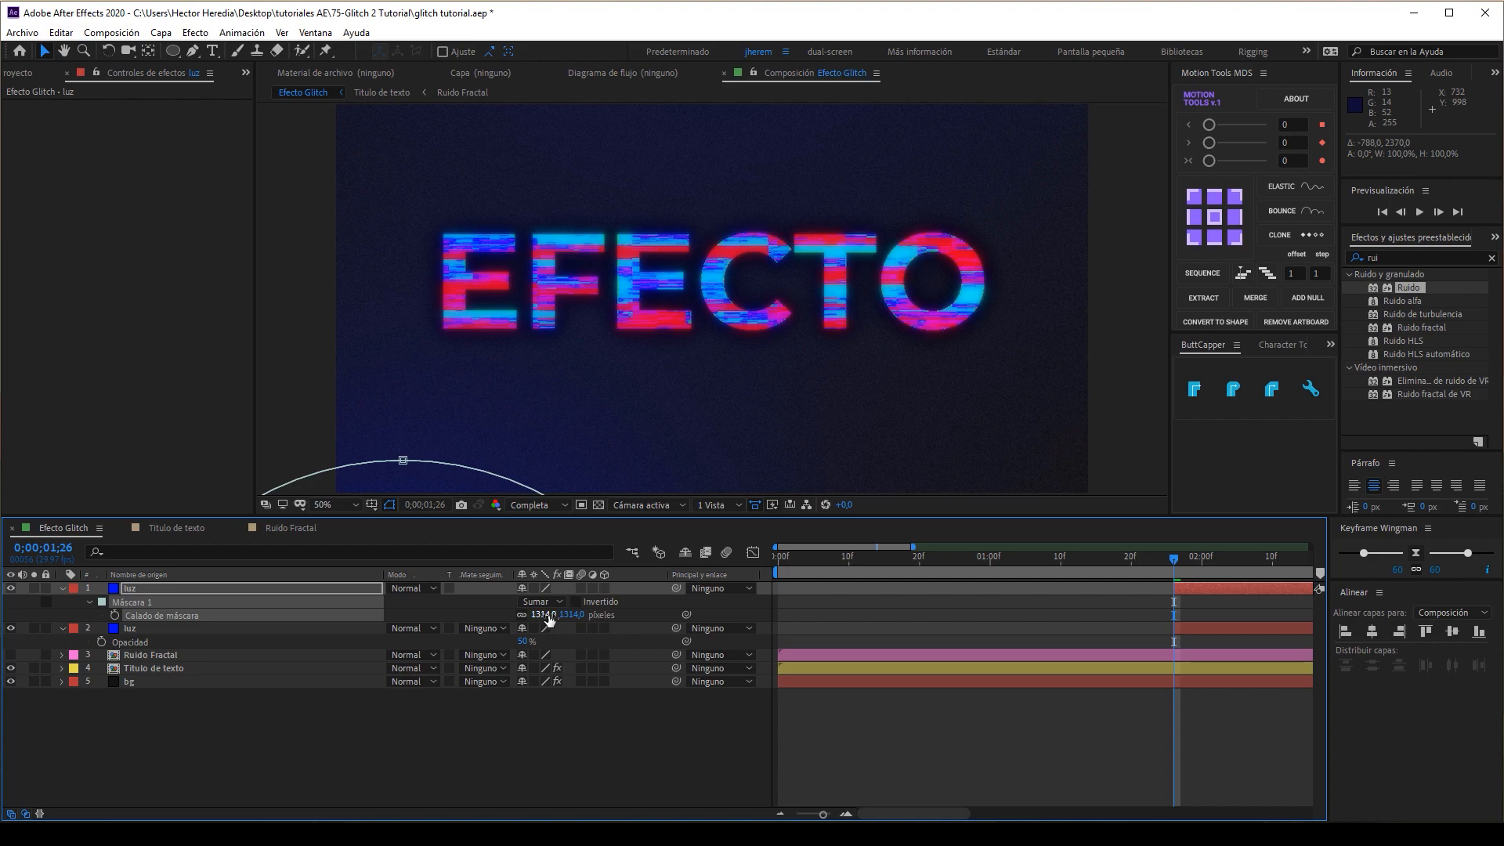
- Change the solid color of the duplicated light layer to magenta FC00FF
click(182, 581)
click(184, 585)
click(111, 32)
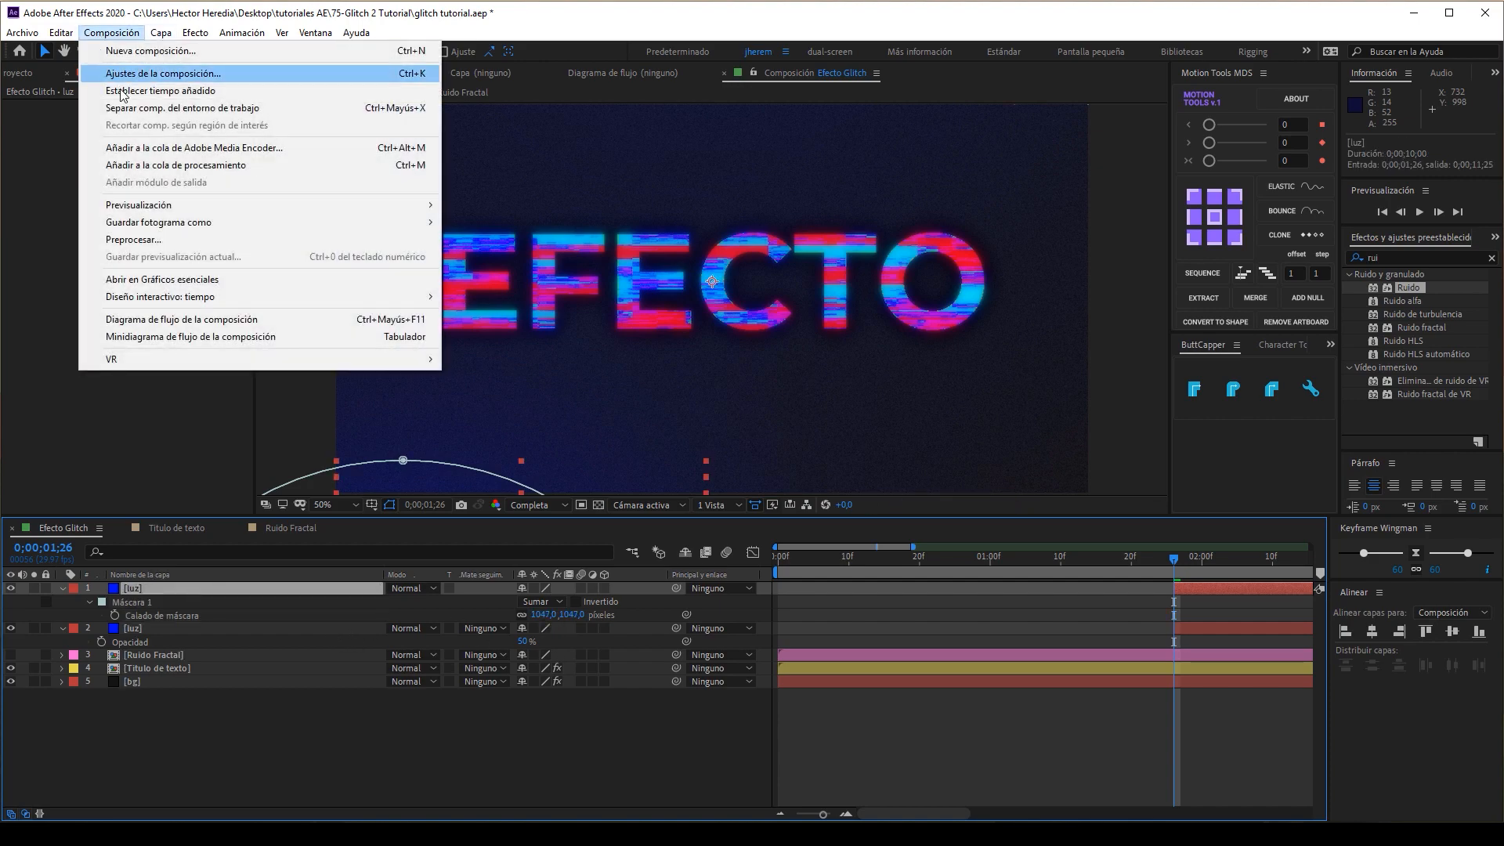
click(180, 62)
click(1166, 658)
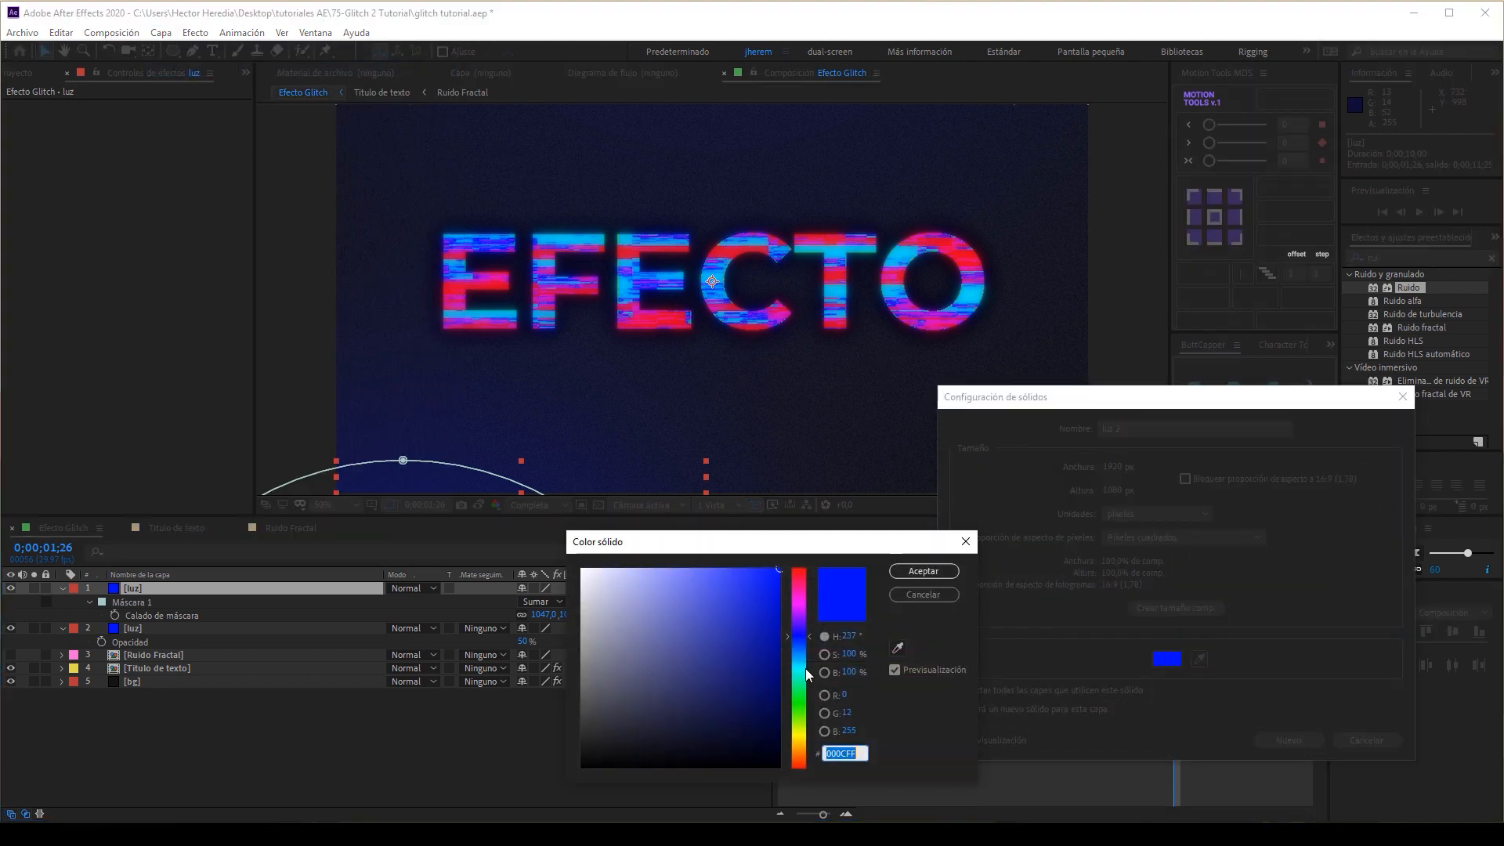
click(803, 607)
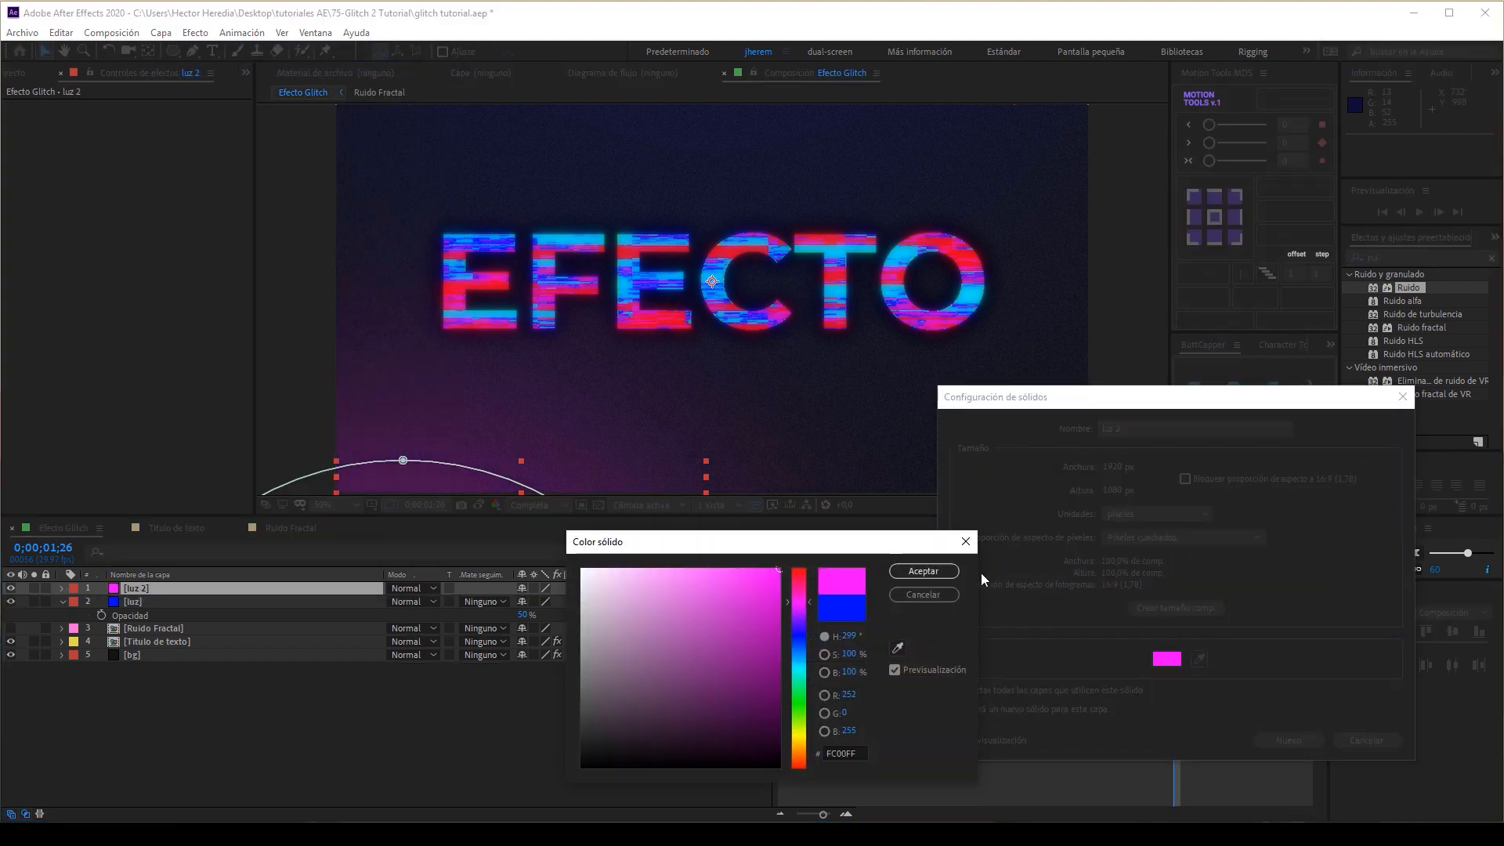
click(923, 571)
click(1289, 740)
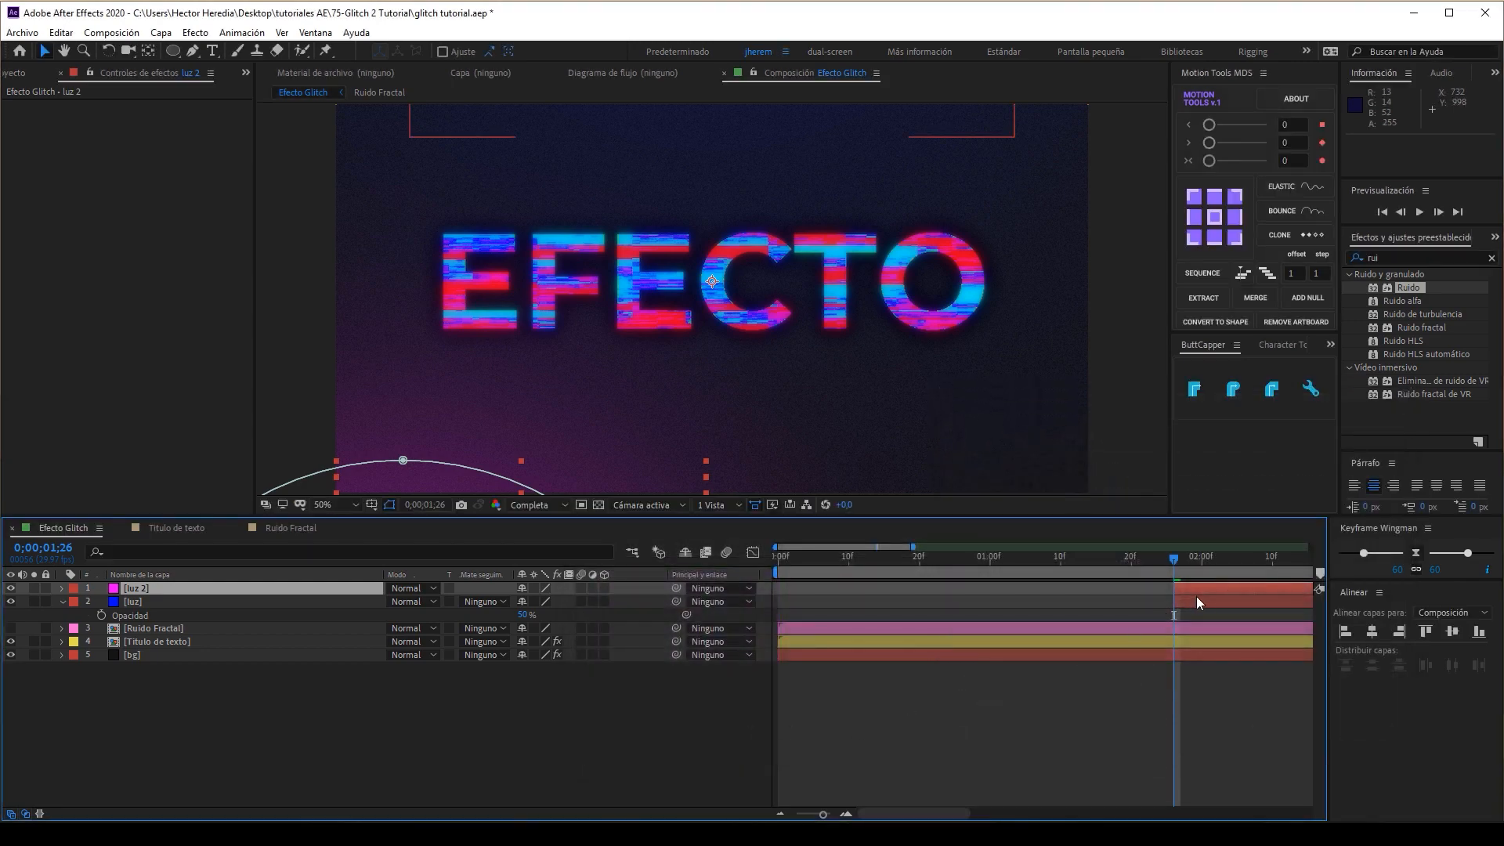
- Shift the blue and magenta light layers earlier together by about 2 seconds 3 frames so they cover the start of the composition
click(1206, 603)
ctrl+click(1216, 586)
drag(1216, 586, 780, 585)
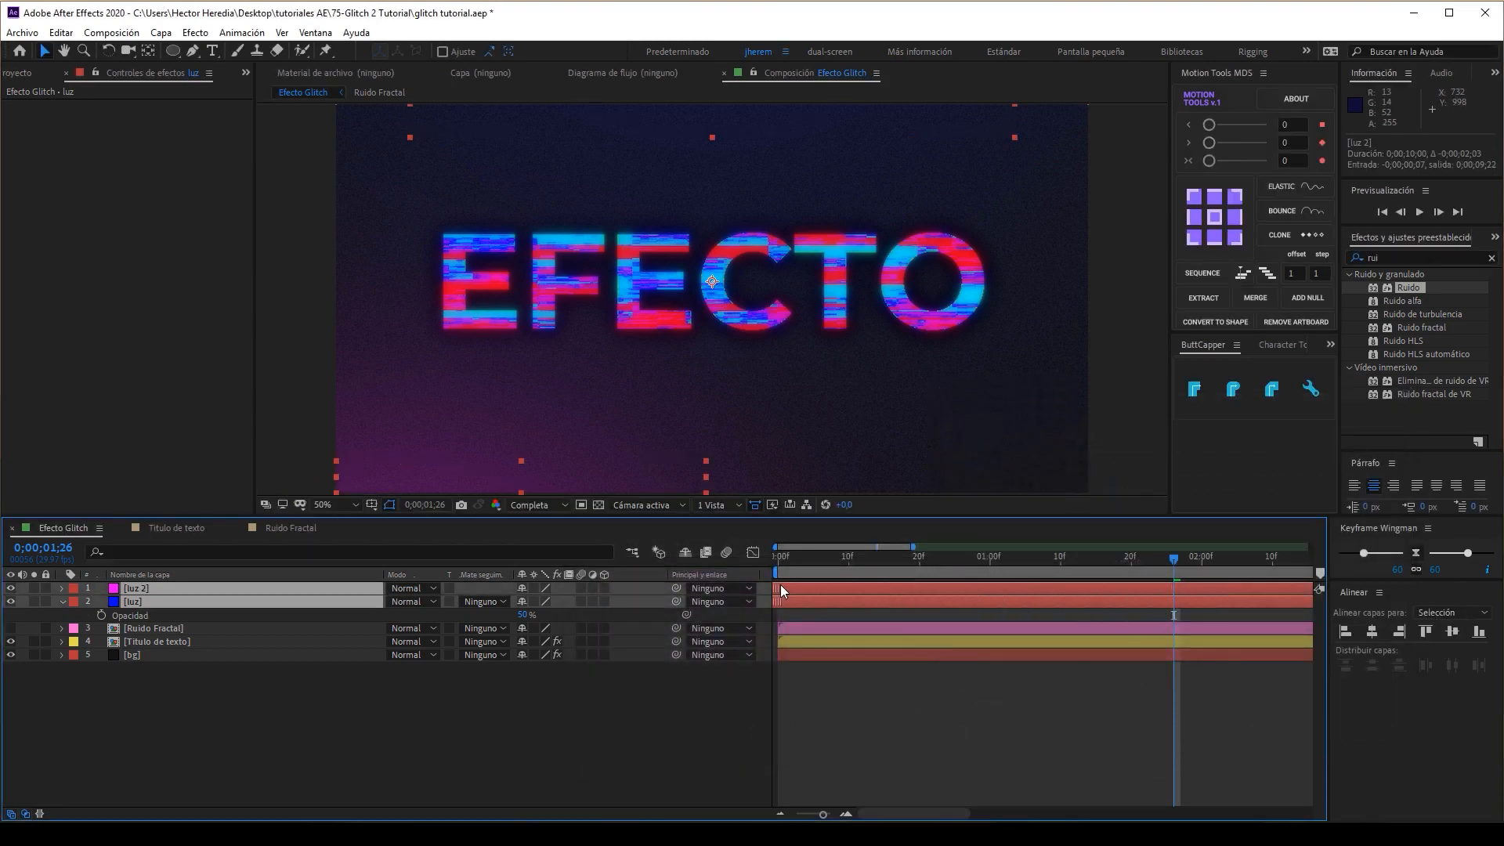